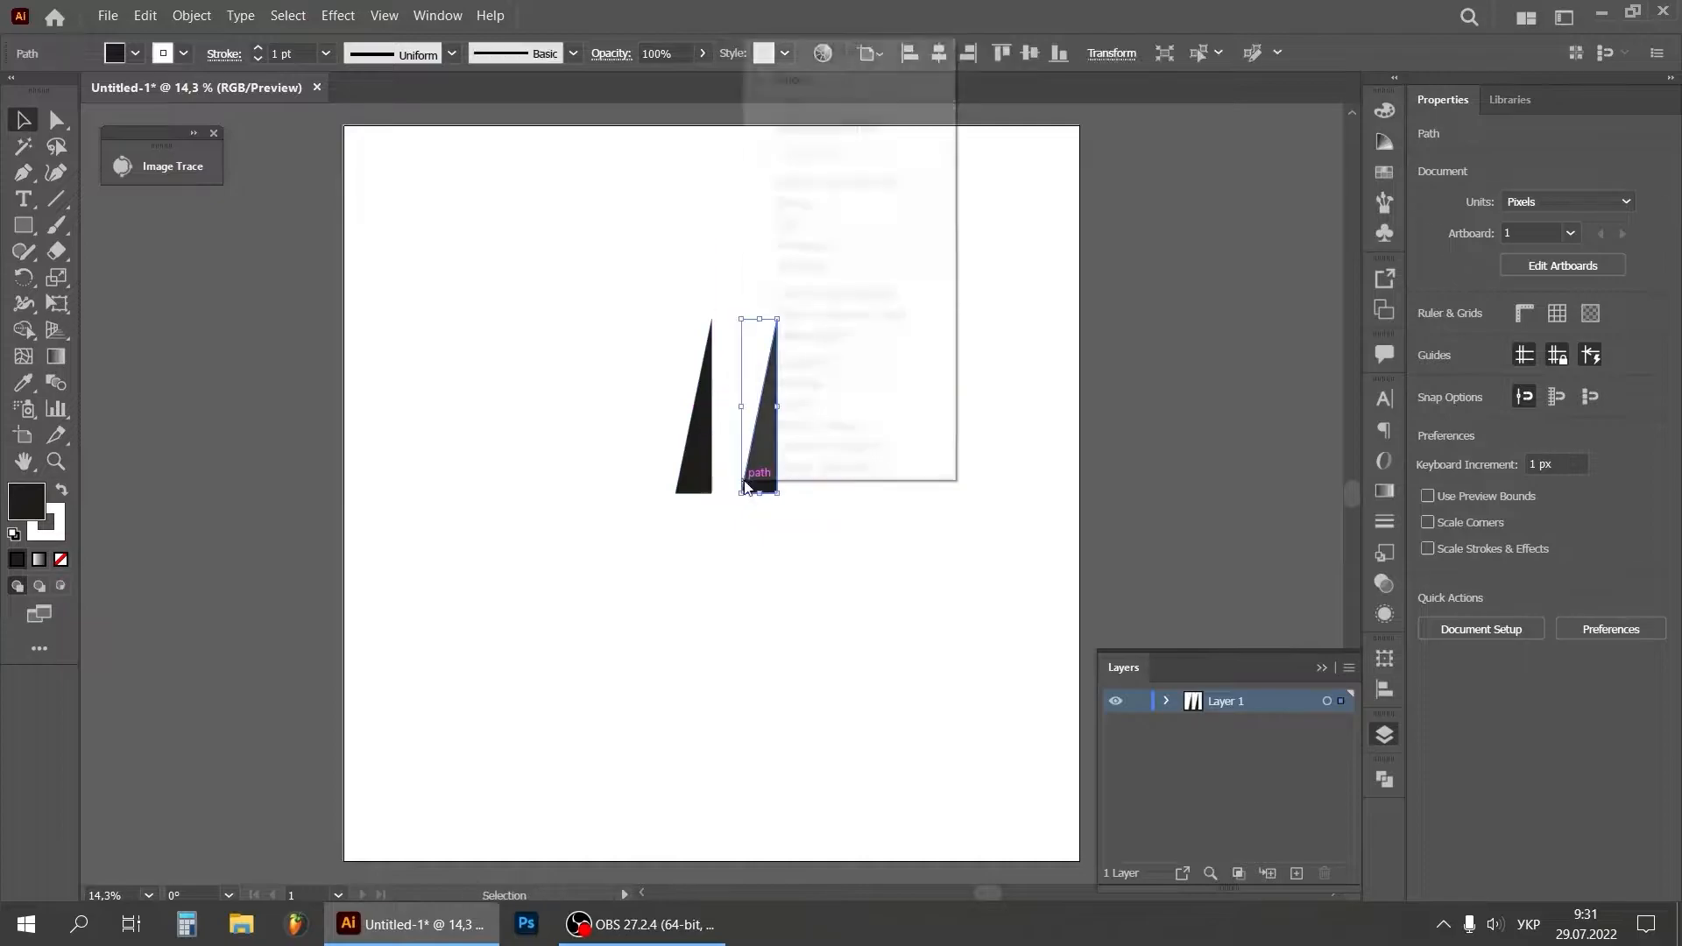
Reflect the second black wedge across the vertical axis and place it flush against the first wedge's straight edge
mouse_move(855, 367)
left_click(1034, 431)
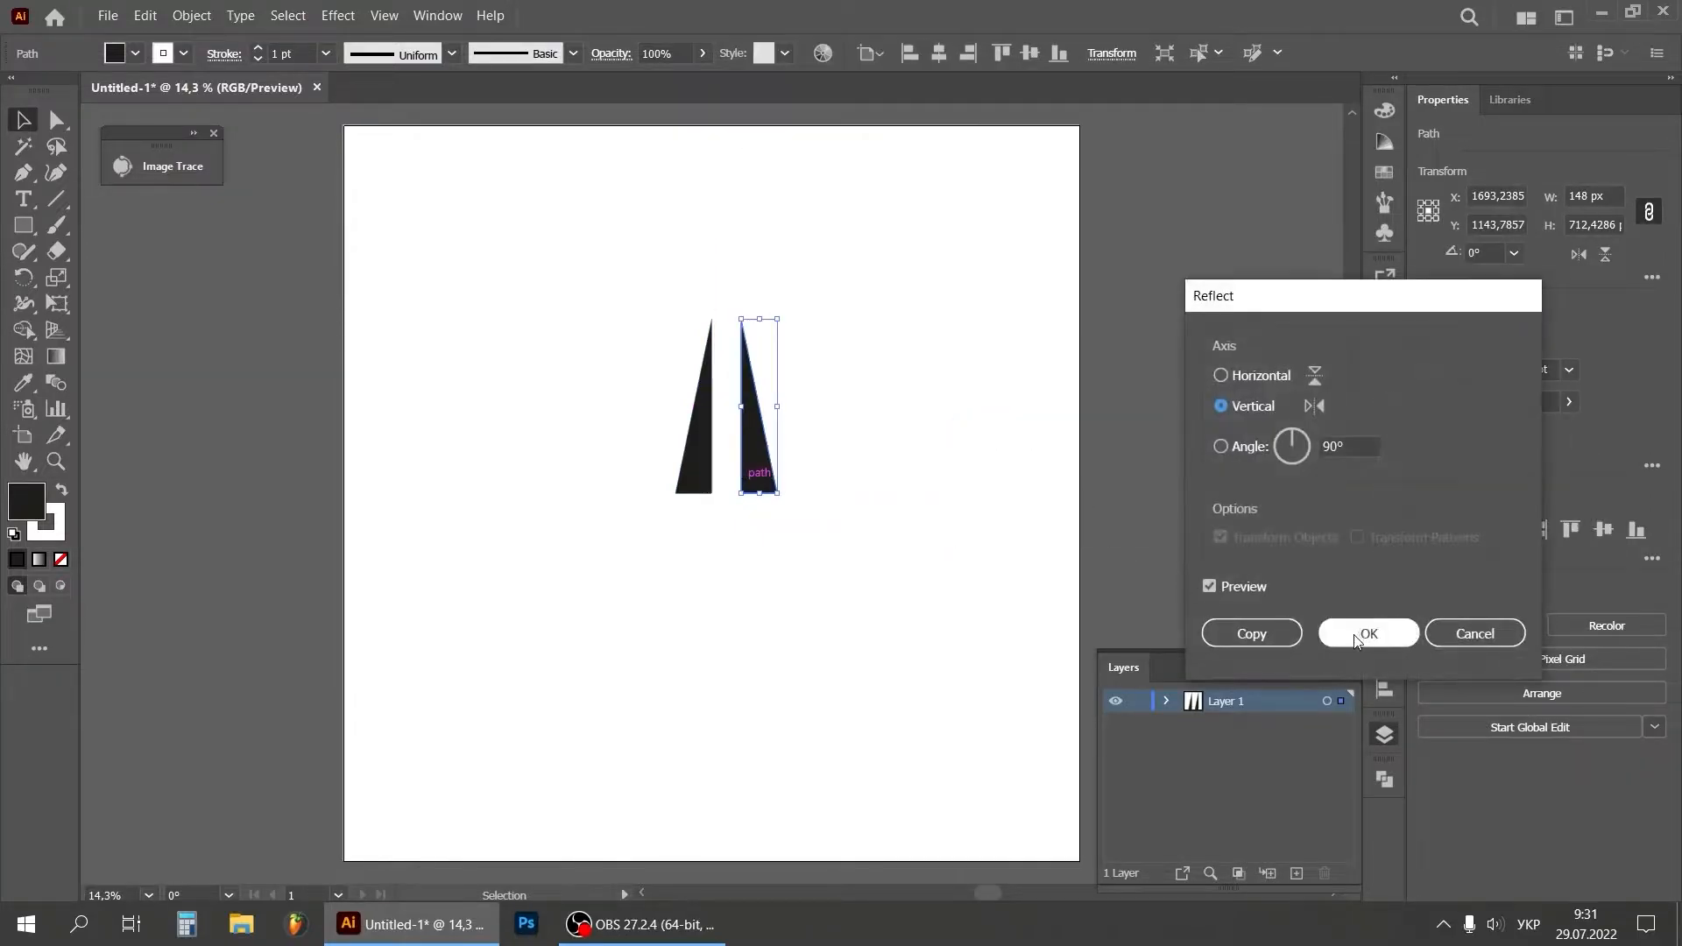
left_click(1365, 632)
left_click(806, 478)
left_click_drag(768, 473, 739, 466)
Remove the stroke from both wedges and unite them into a single triangle
left_click_drag(839, 339, 692, 453)
left_click(48, 531)
left_click(62, 562)
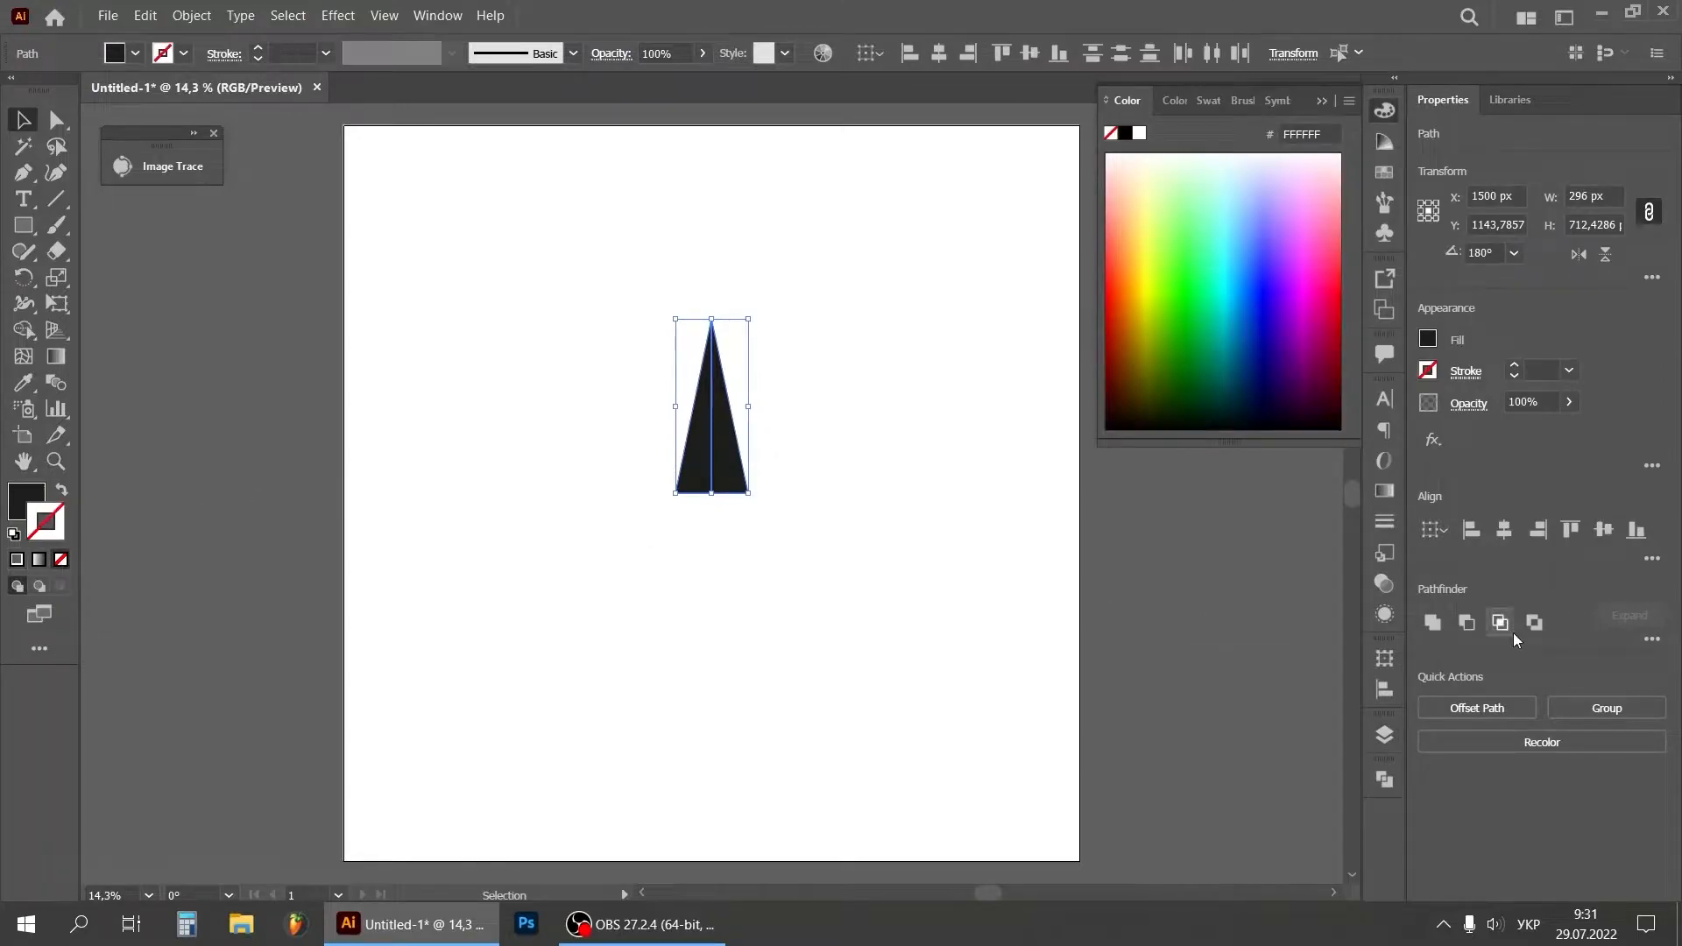
left_click(1441, 629)
Move the united triangle higher on the artboard and narrow it to 148 px wide
left_click(806, 526)
left_click_drag(713, 412, 734, 319)
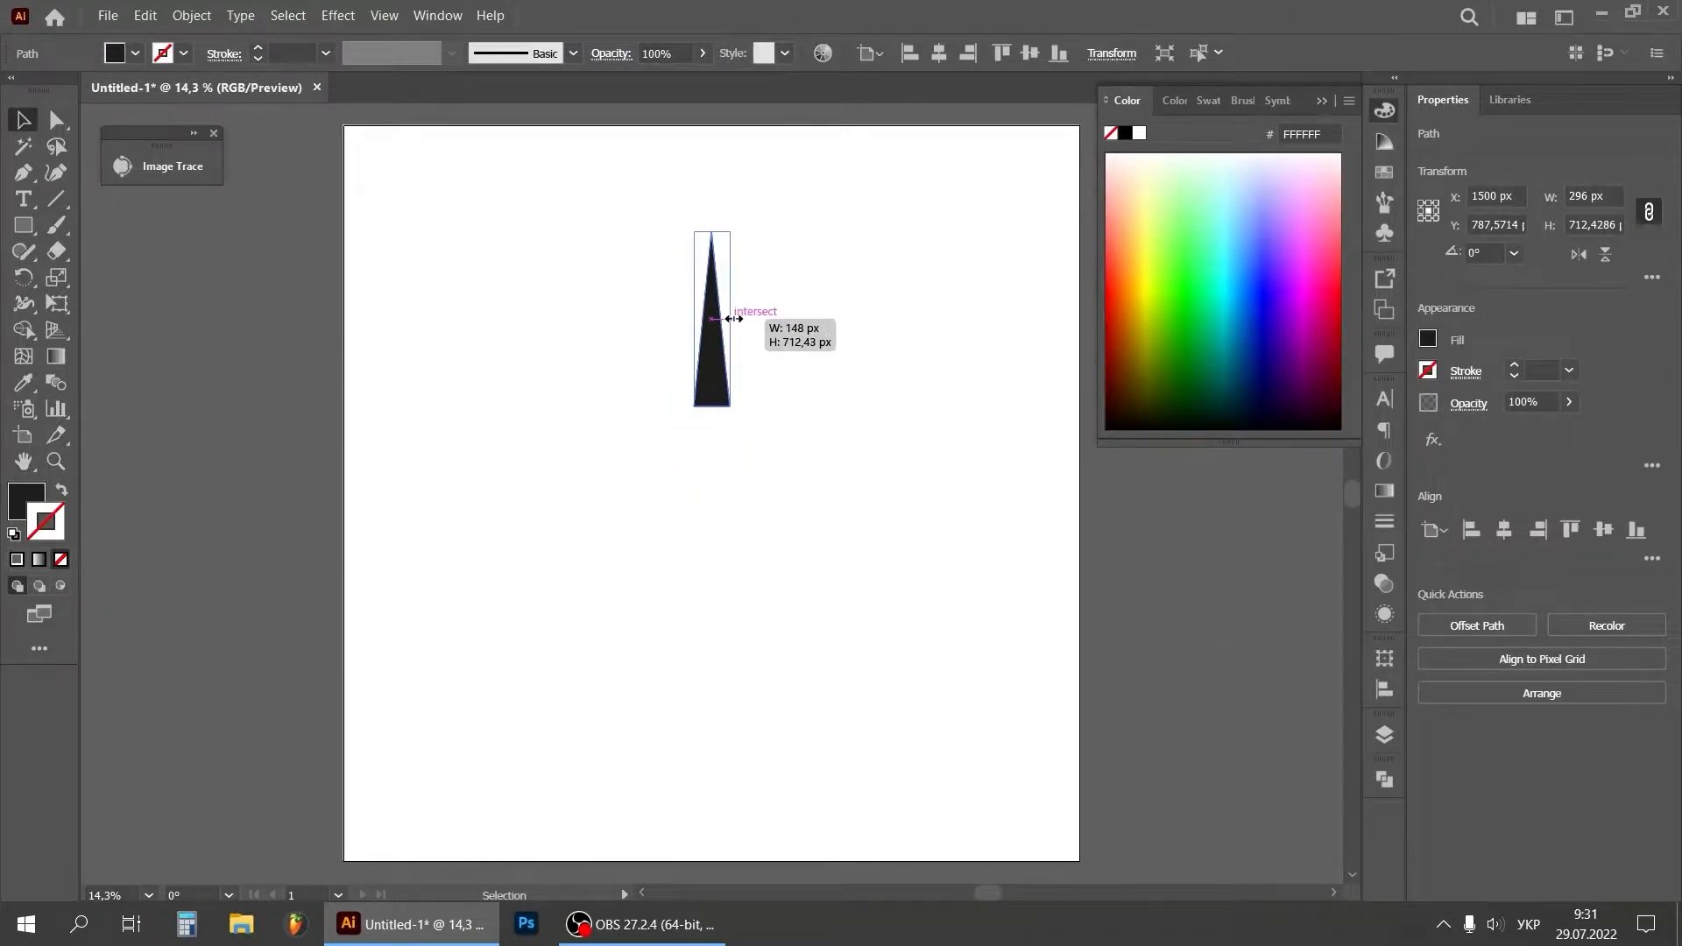
left_click(812, 356)
Duplicate the narrow triangle straight below the original and rotate the copy 120°
left_click_drag(711, 390, 710, 589)
right_click(717, 523)
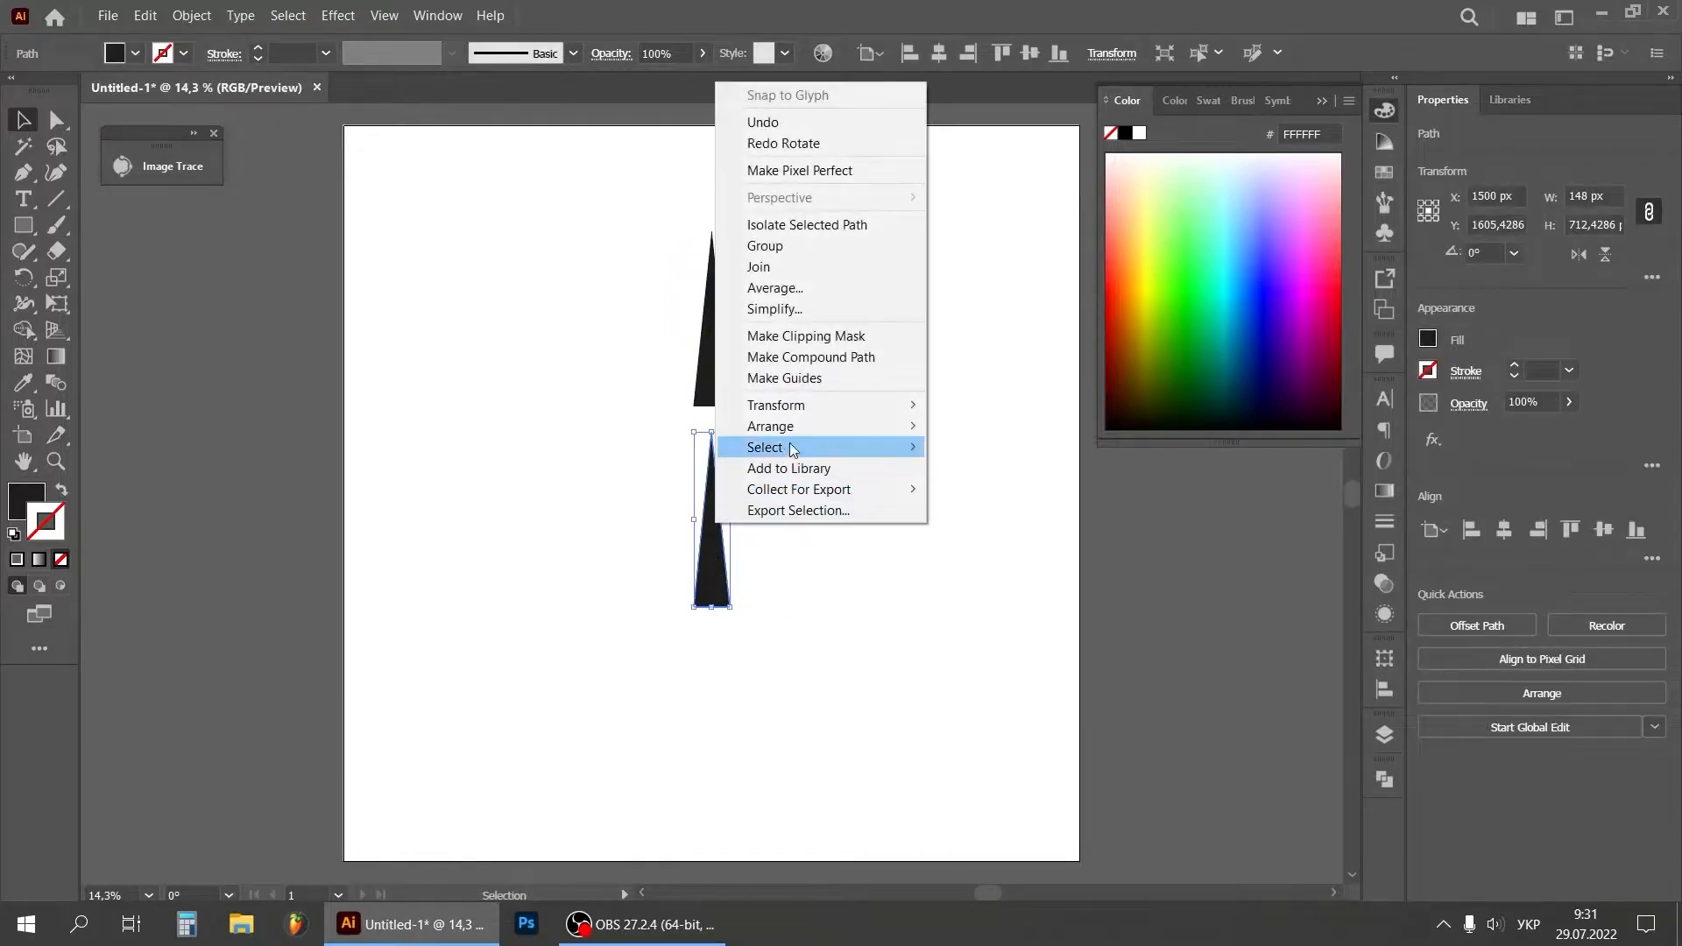
mouse_move(833, 404)
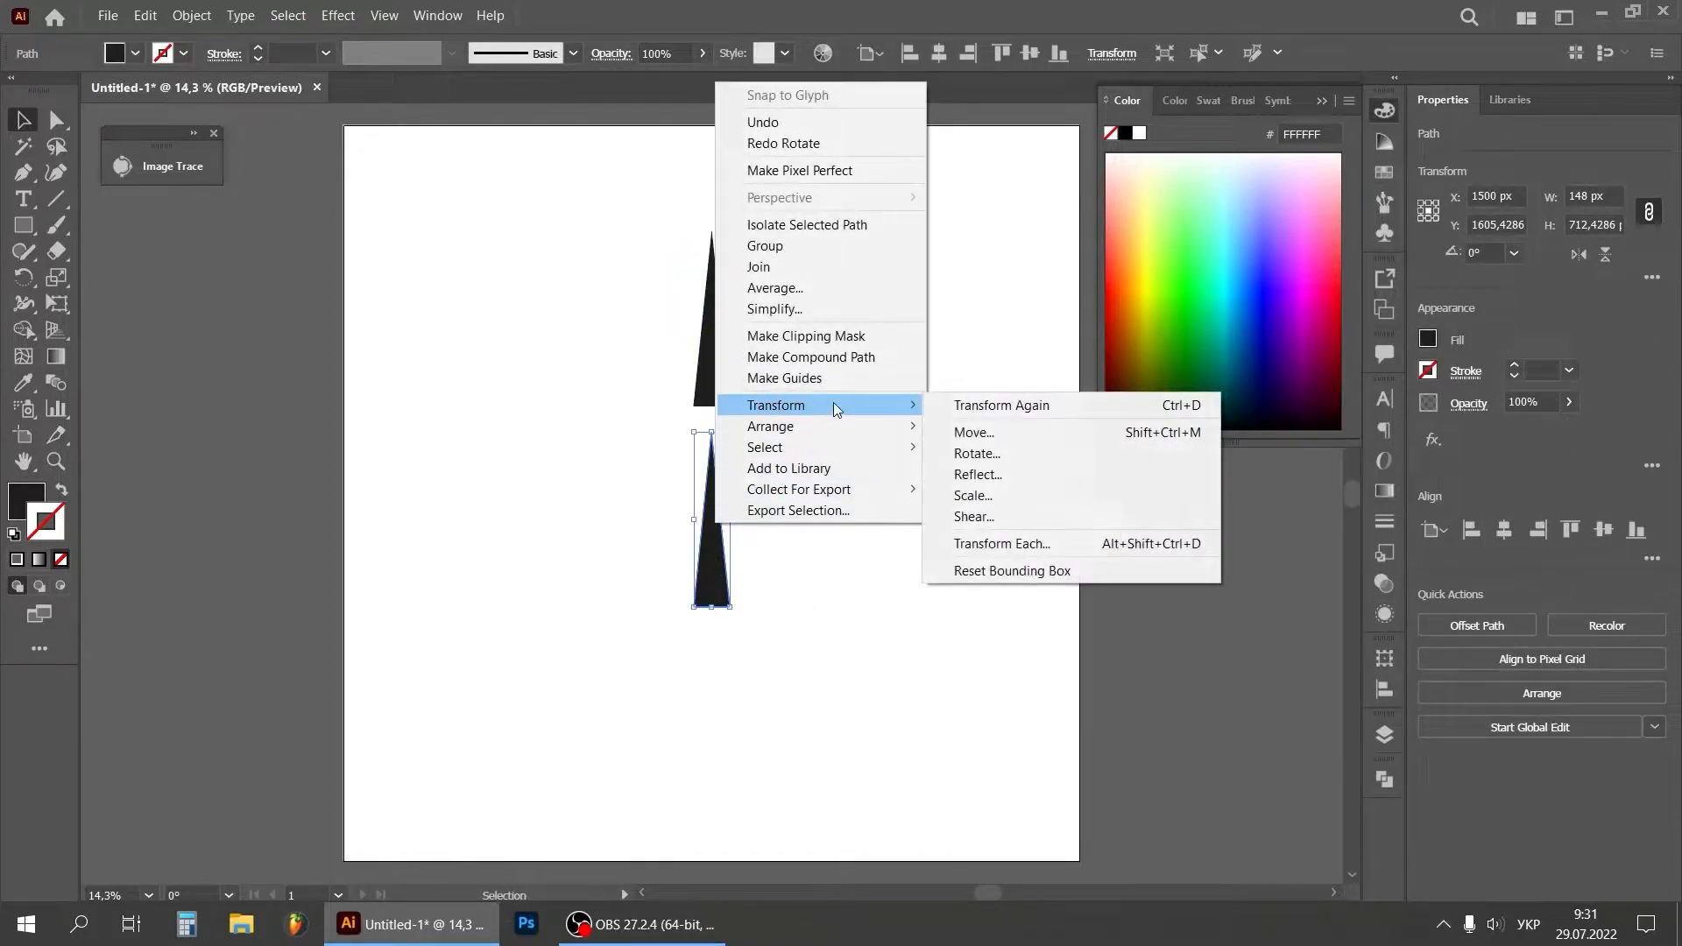
left_click(1029, 449)
type("120")
key("Return")
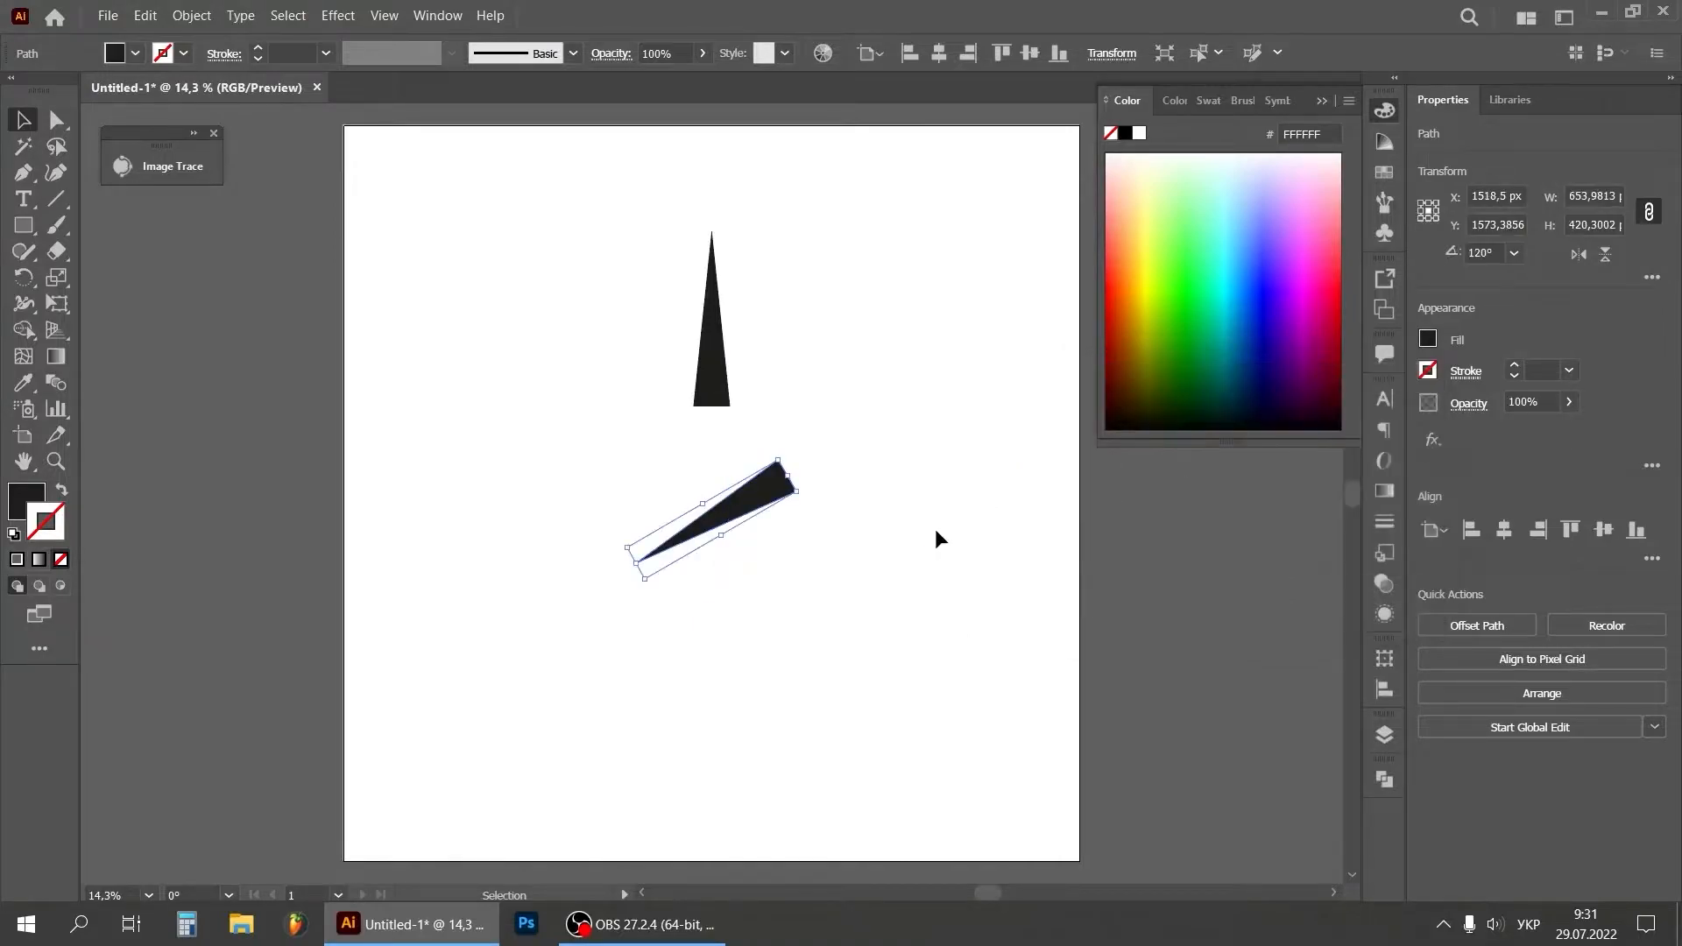
left_click(957, 530)
Place the rotated blade at the upright blade's base, duplicate it and reflect the copy across the vertical axis
left_click_drag(781, 500, 812, 433)
right_click(809, 425)
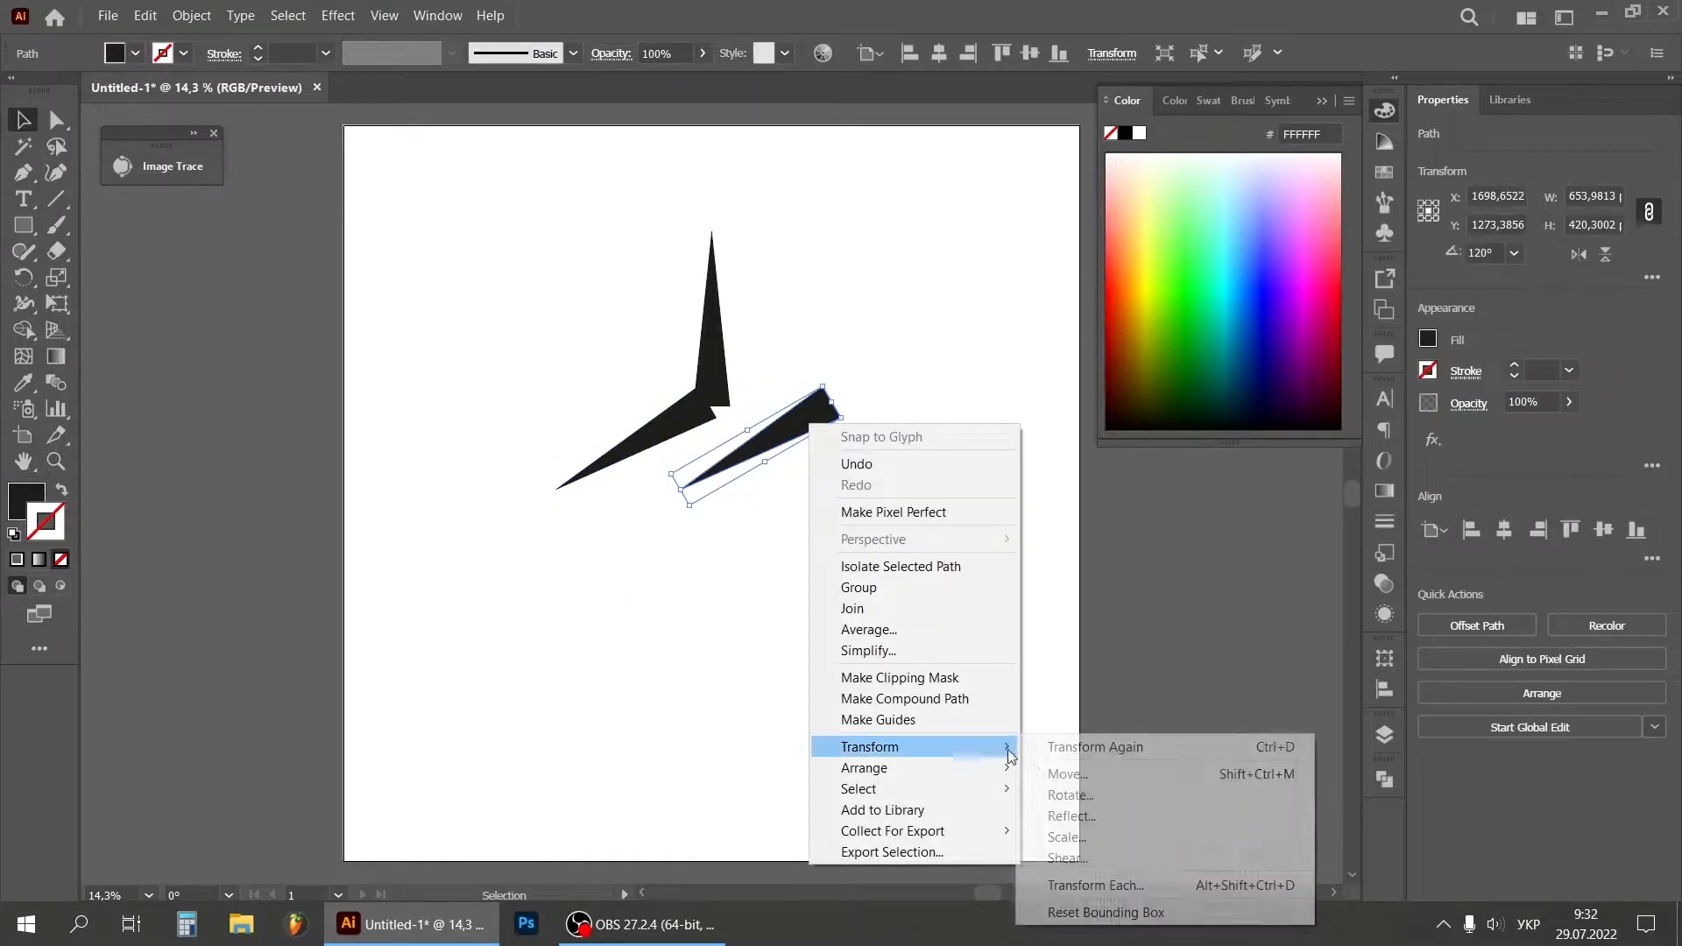
left_click(1043, 820)
left_click(1370, 632)
Position the three blades so their base corners touch around a small triangular gap
left_click(736, 453)
left_click_drag(736, 453, 729, 431)
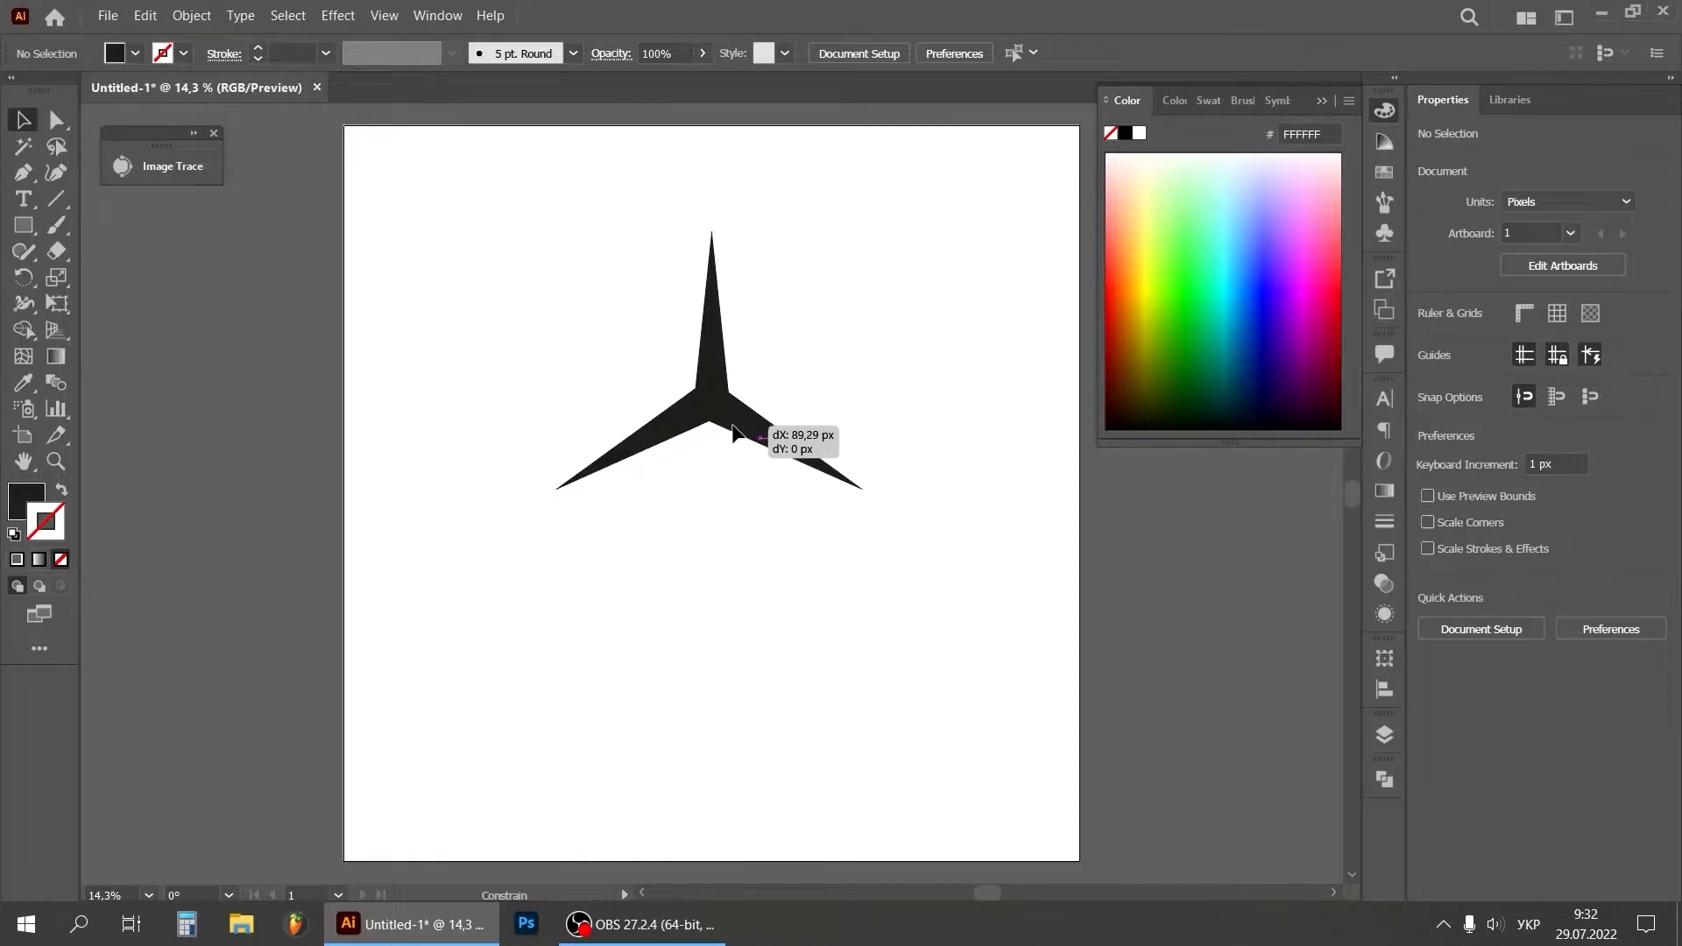
left_click_drag(734, 432, 719, 222)
key("ctrl+plus")
left_click_drag(864, 255, 558, 555)
left_click(1020, 508)
key("ctrl+plus")
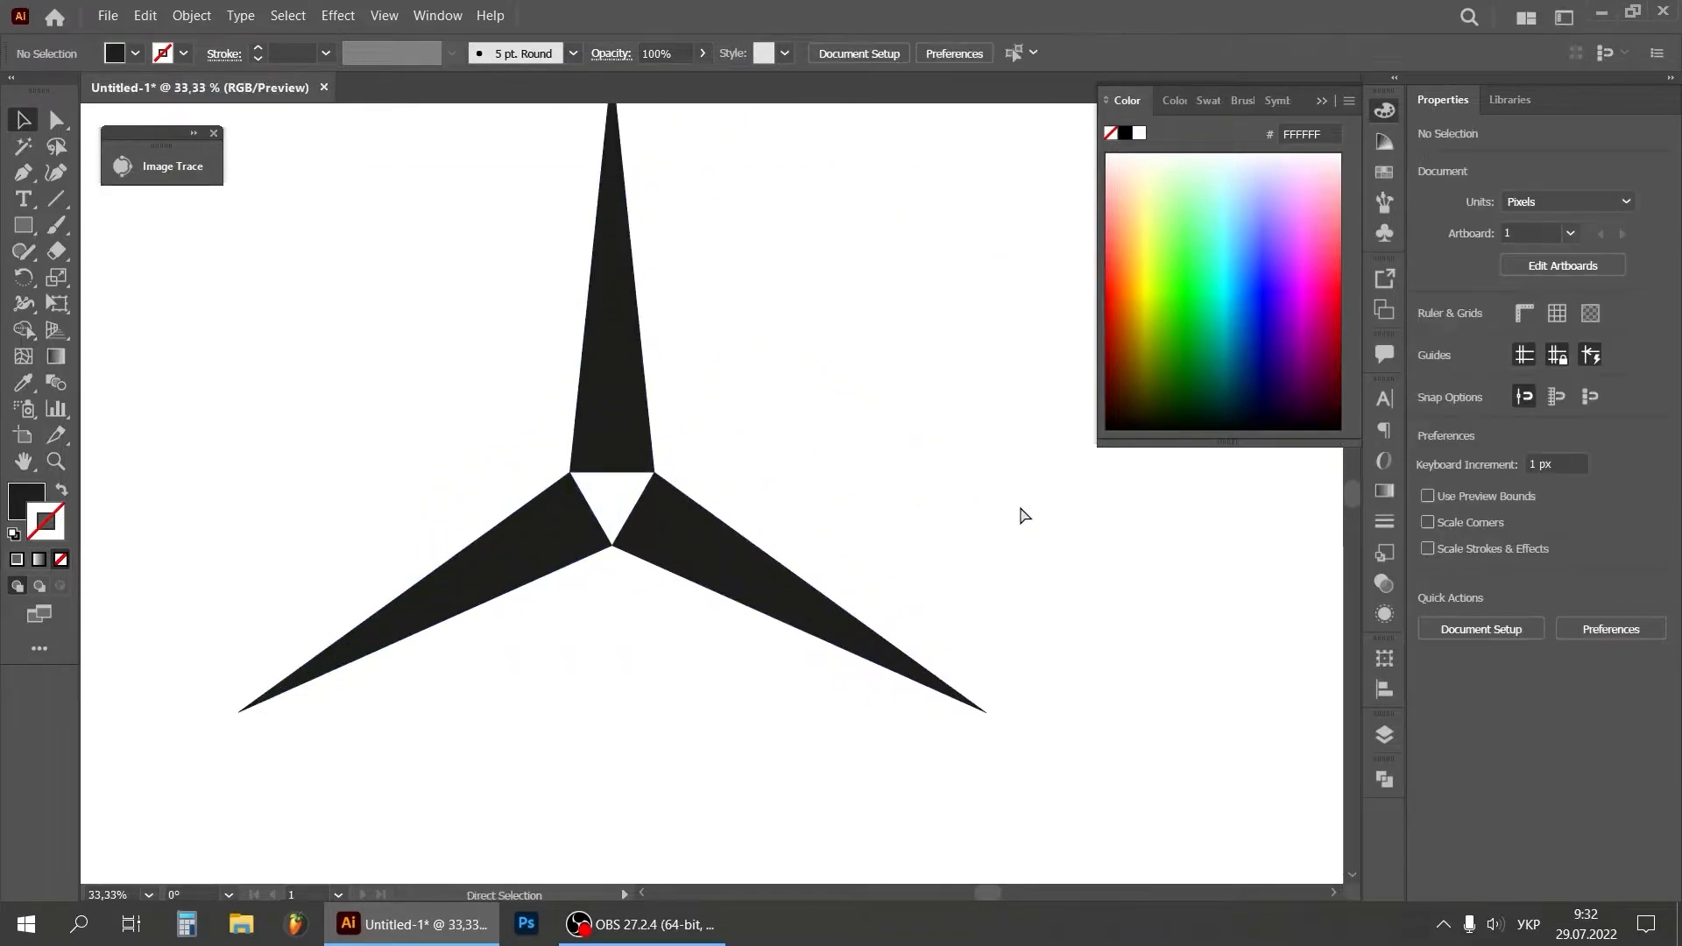
Fill the central triangular gap with a Pen-drawn triangle and unite it with the three blades
left_click(23, 171)
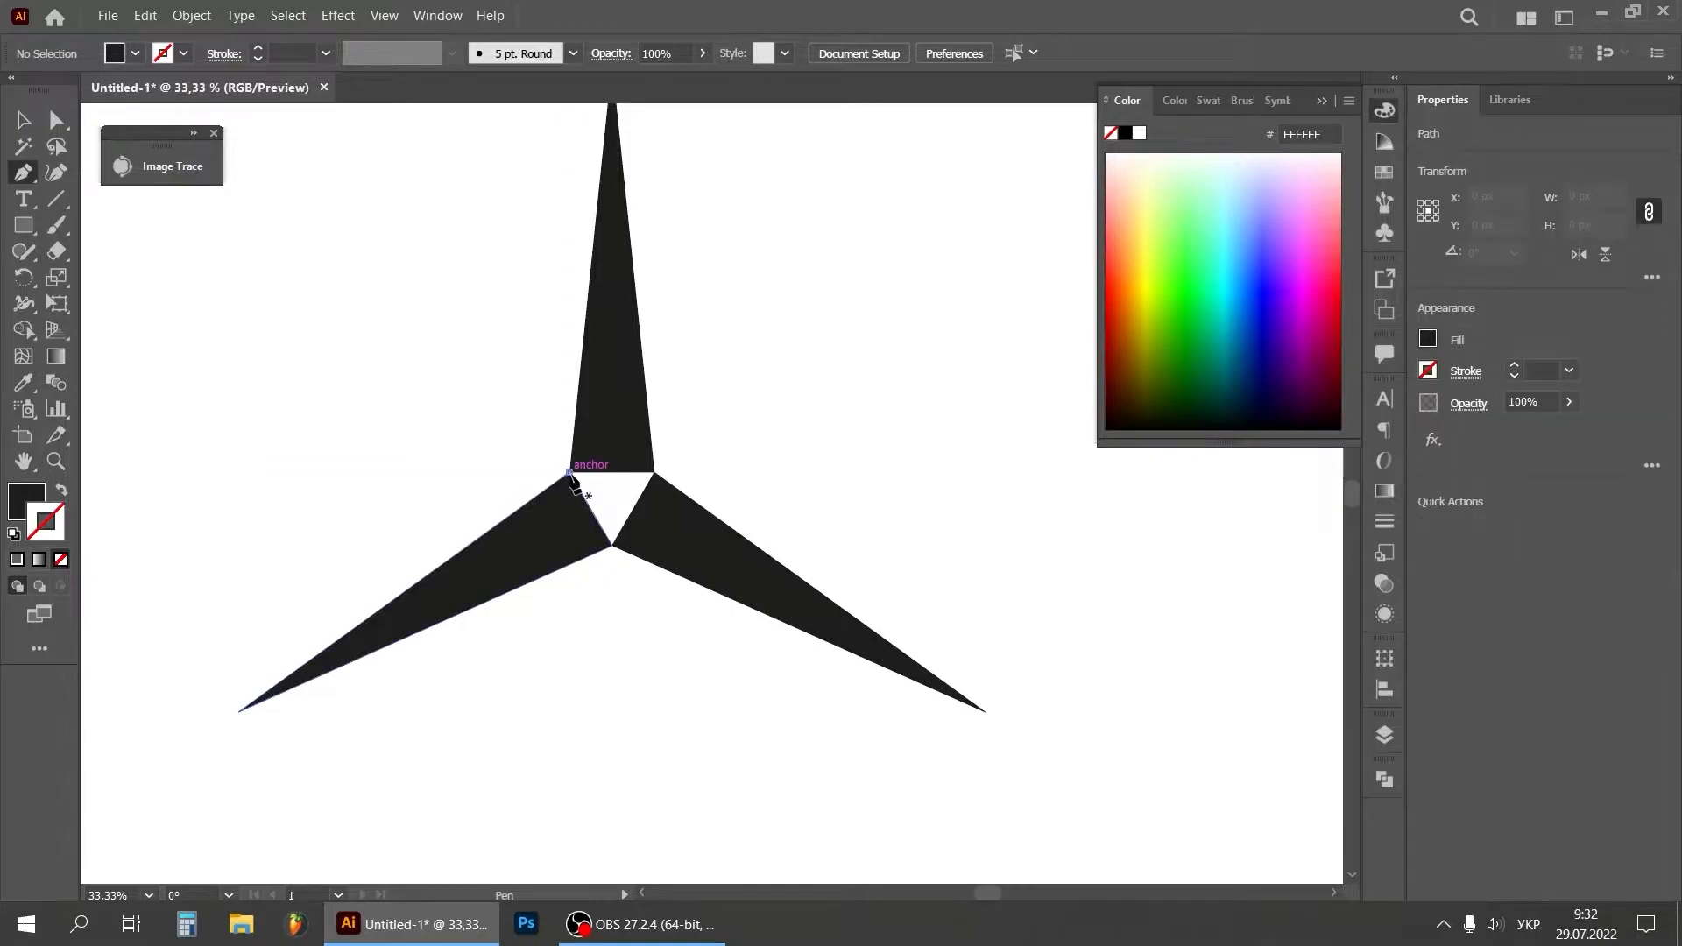
left_click(570, 473)
left_click(655, 473)
left_click(611, 545)
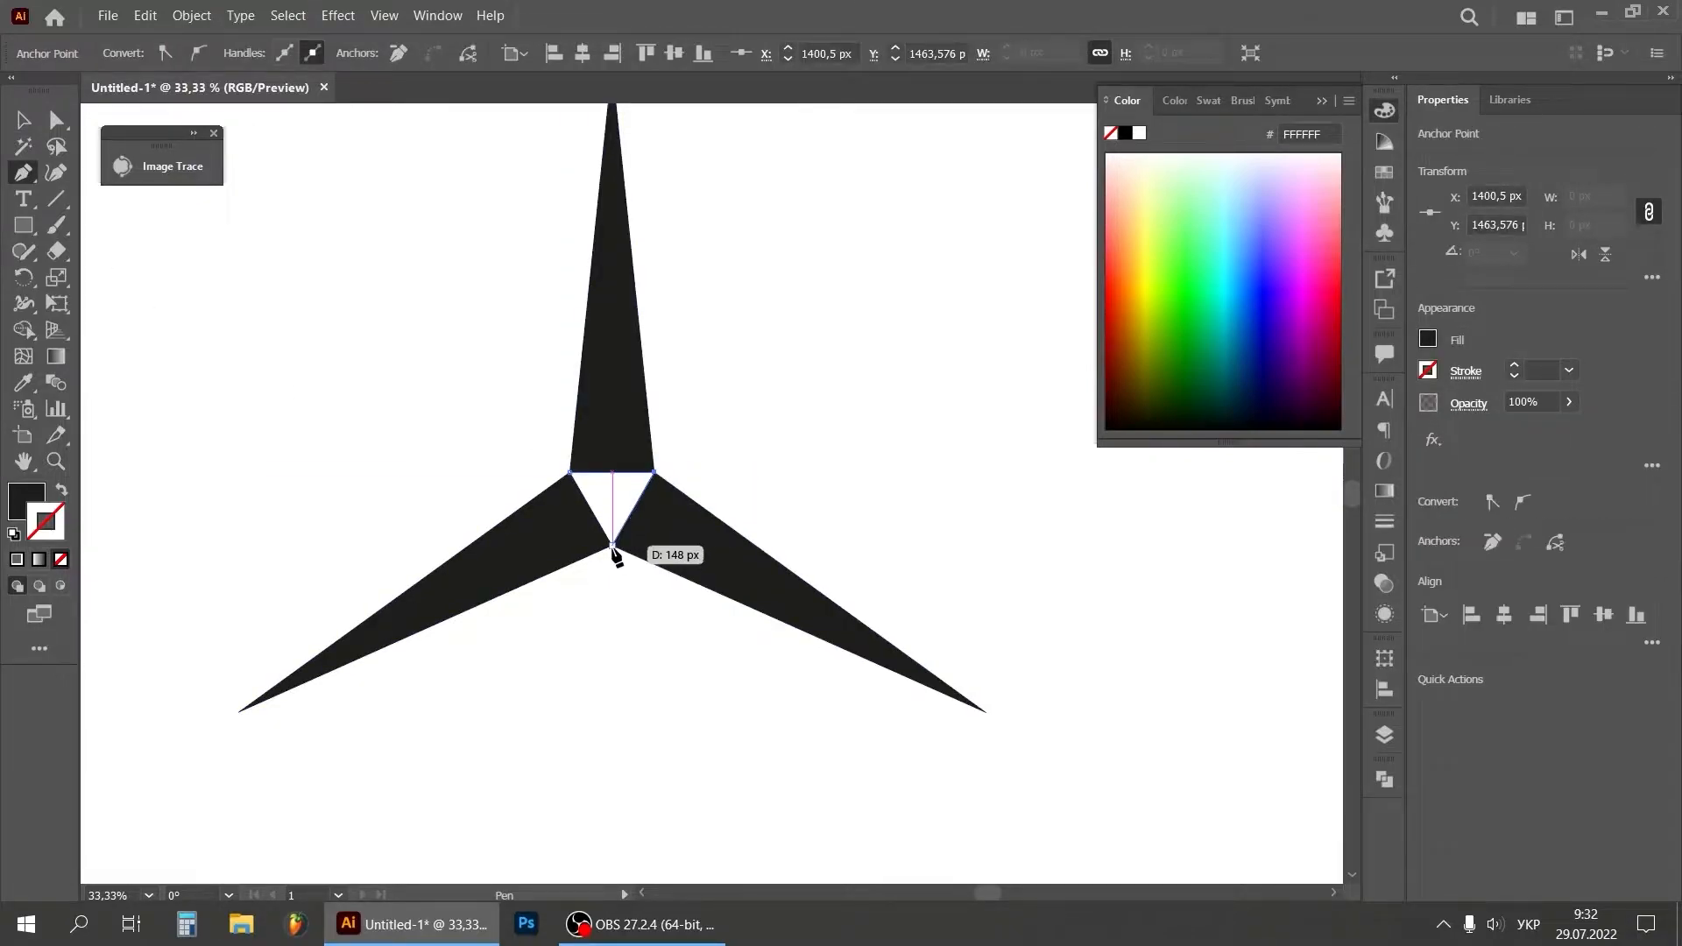
left_click_drag(480, 403, 1060, 743)
left_click(1435, 622)
left_click(1075, 529)
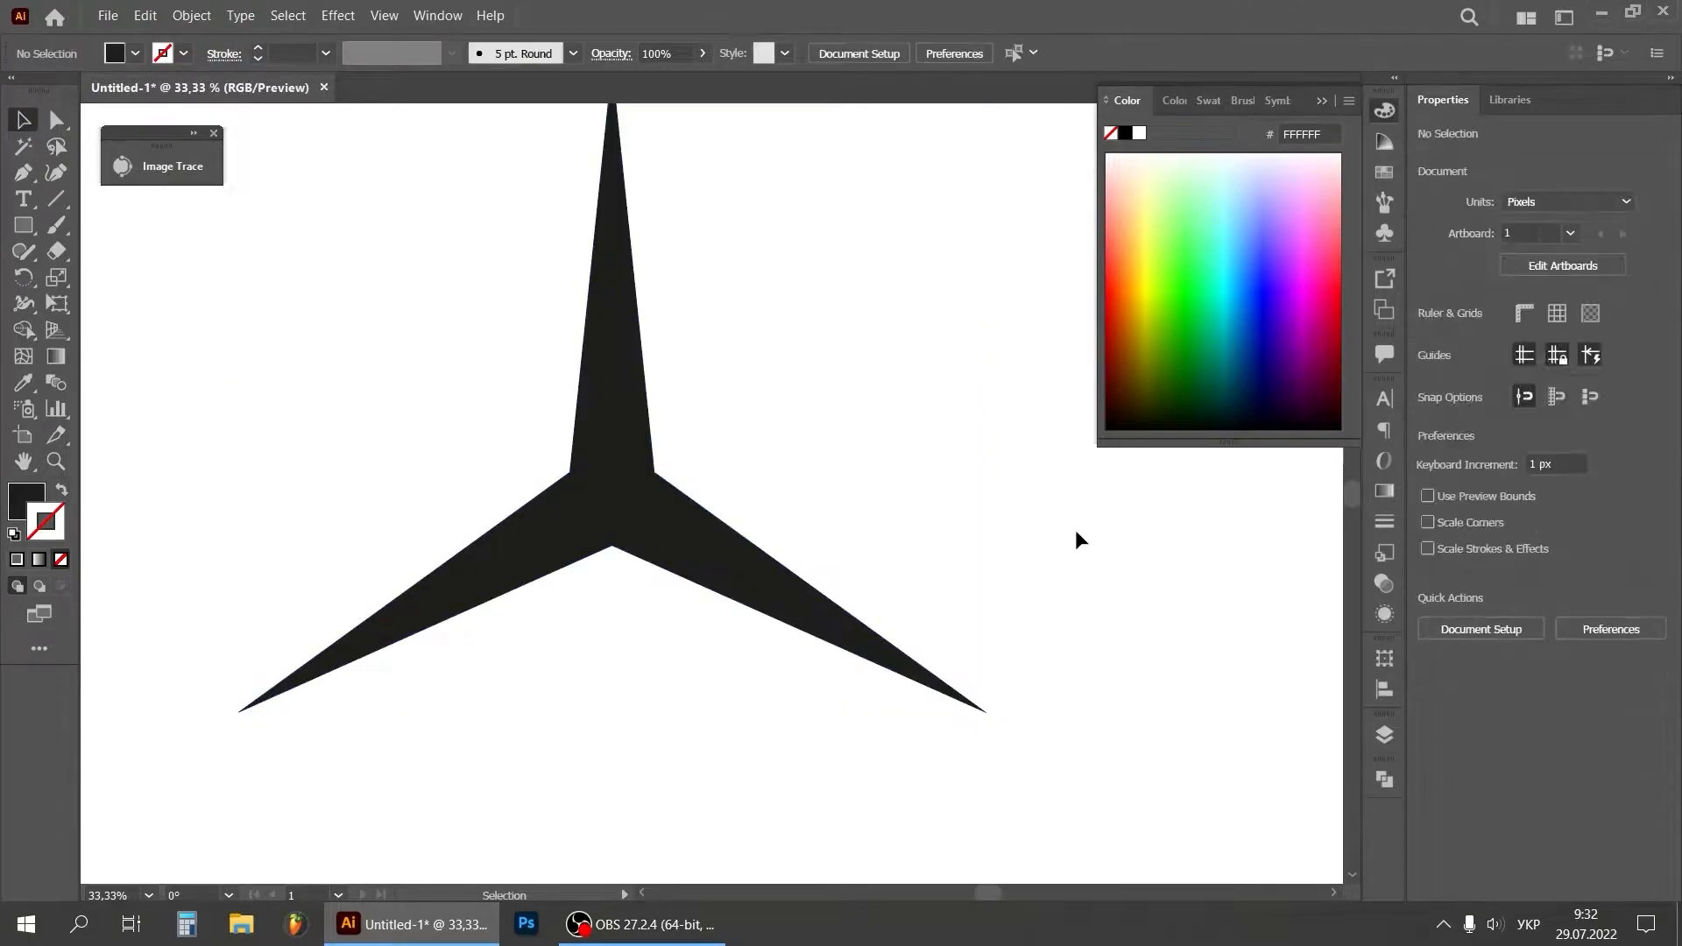
Scale the three-pointed star down proportionally to about 222 px wide
key("ctrl+minus")
key("ctrl+minus")
key("ctrl+minus")
left_click(673, 523)
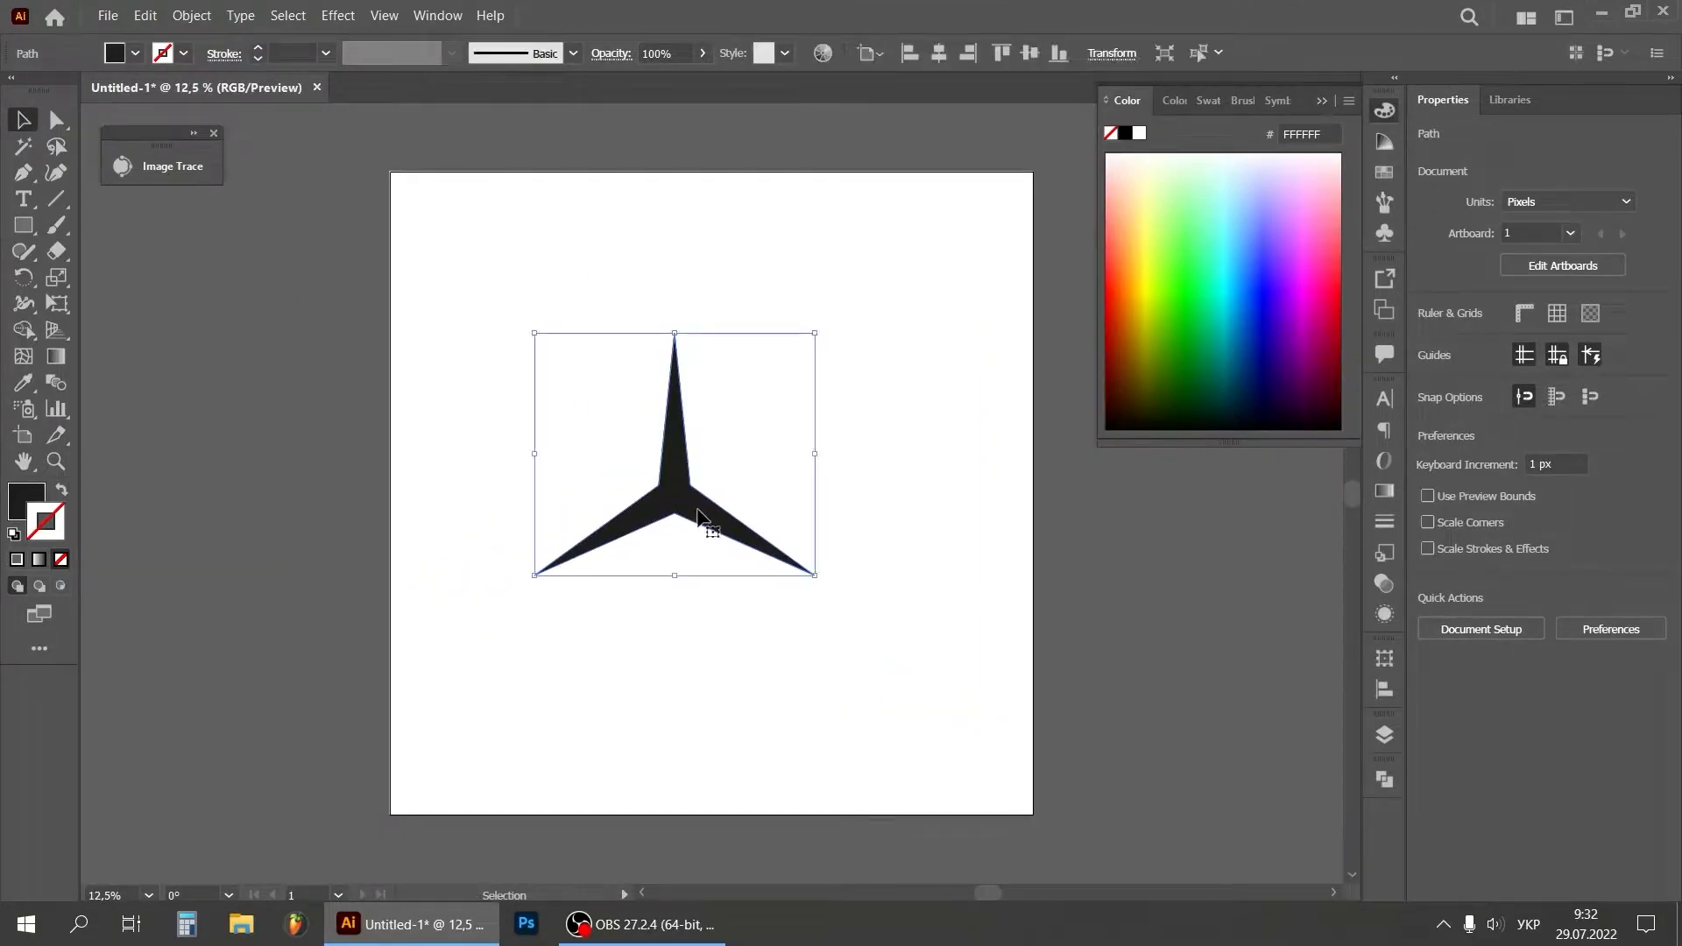
left_click_drag(825, 574, 733, 469)
left_click(759, 461)
Collapse the colour picker and rotate the small star 90° so its upright blade points left
key("ctrl+plus")
key("ctrl+plus")
key("ctrl+plus")
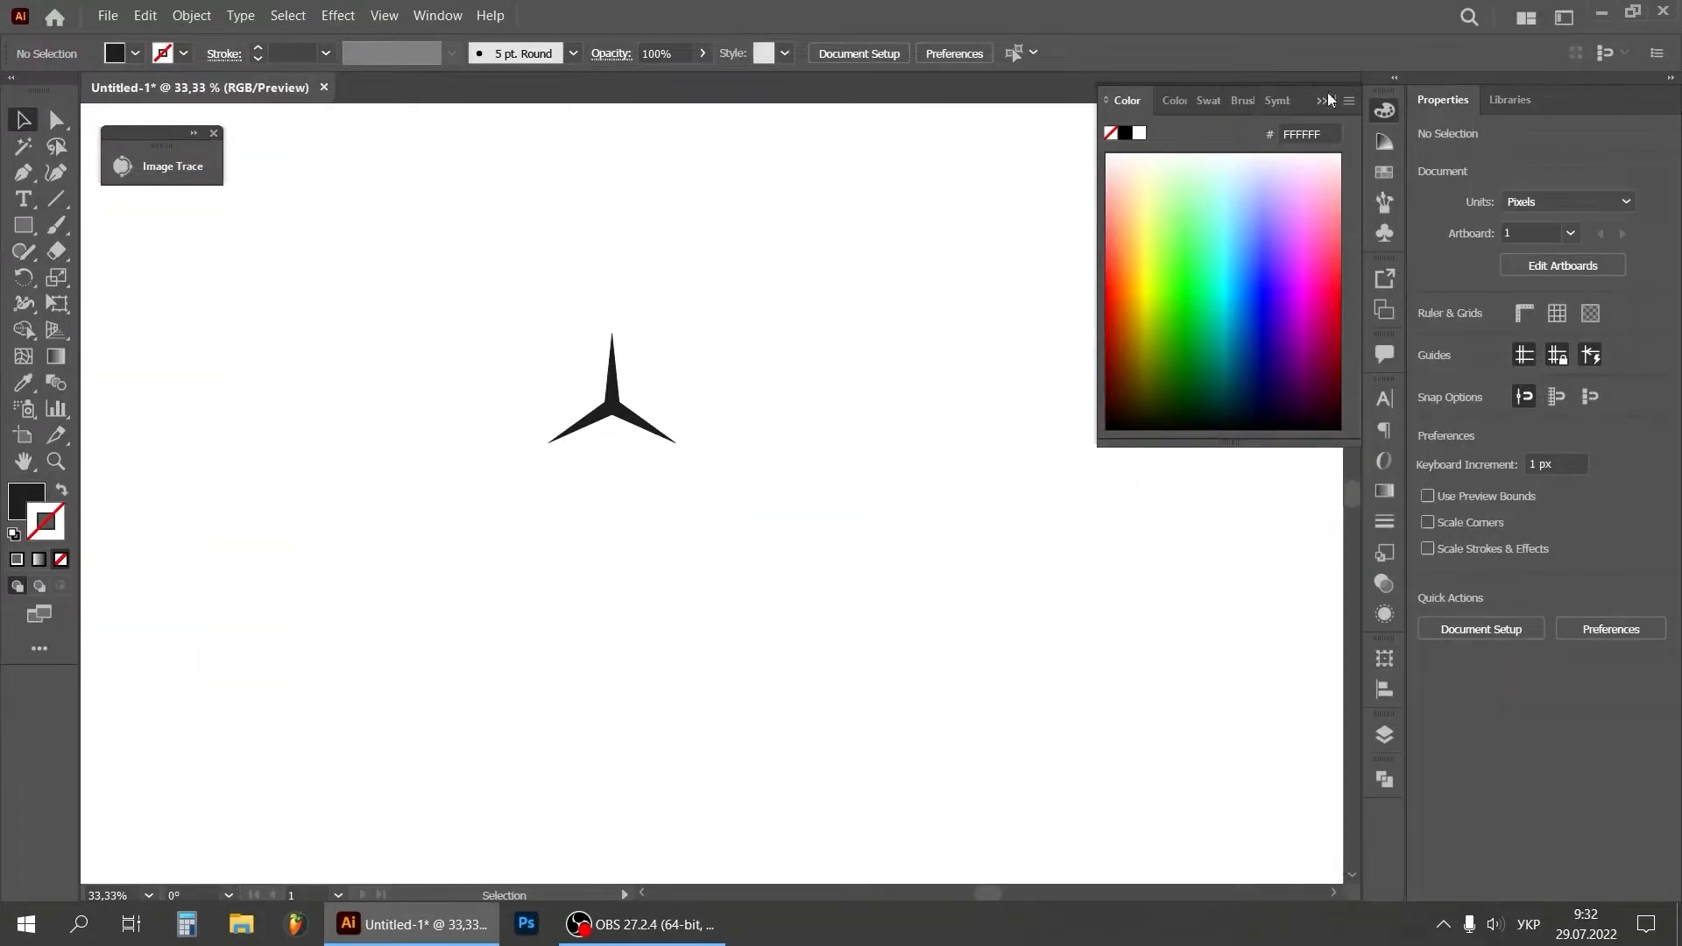
left_click(1321, 102)
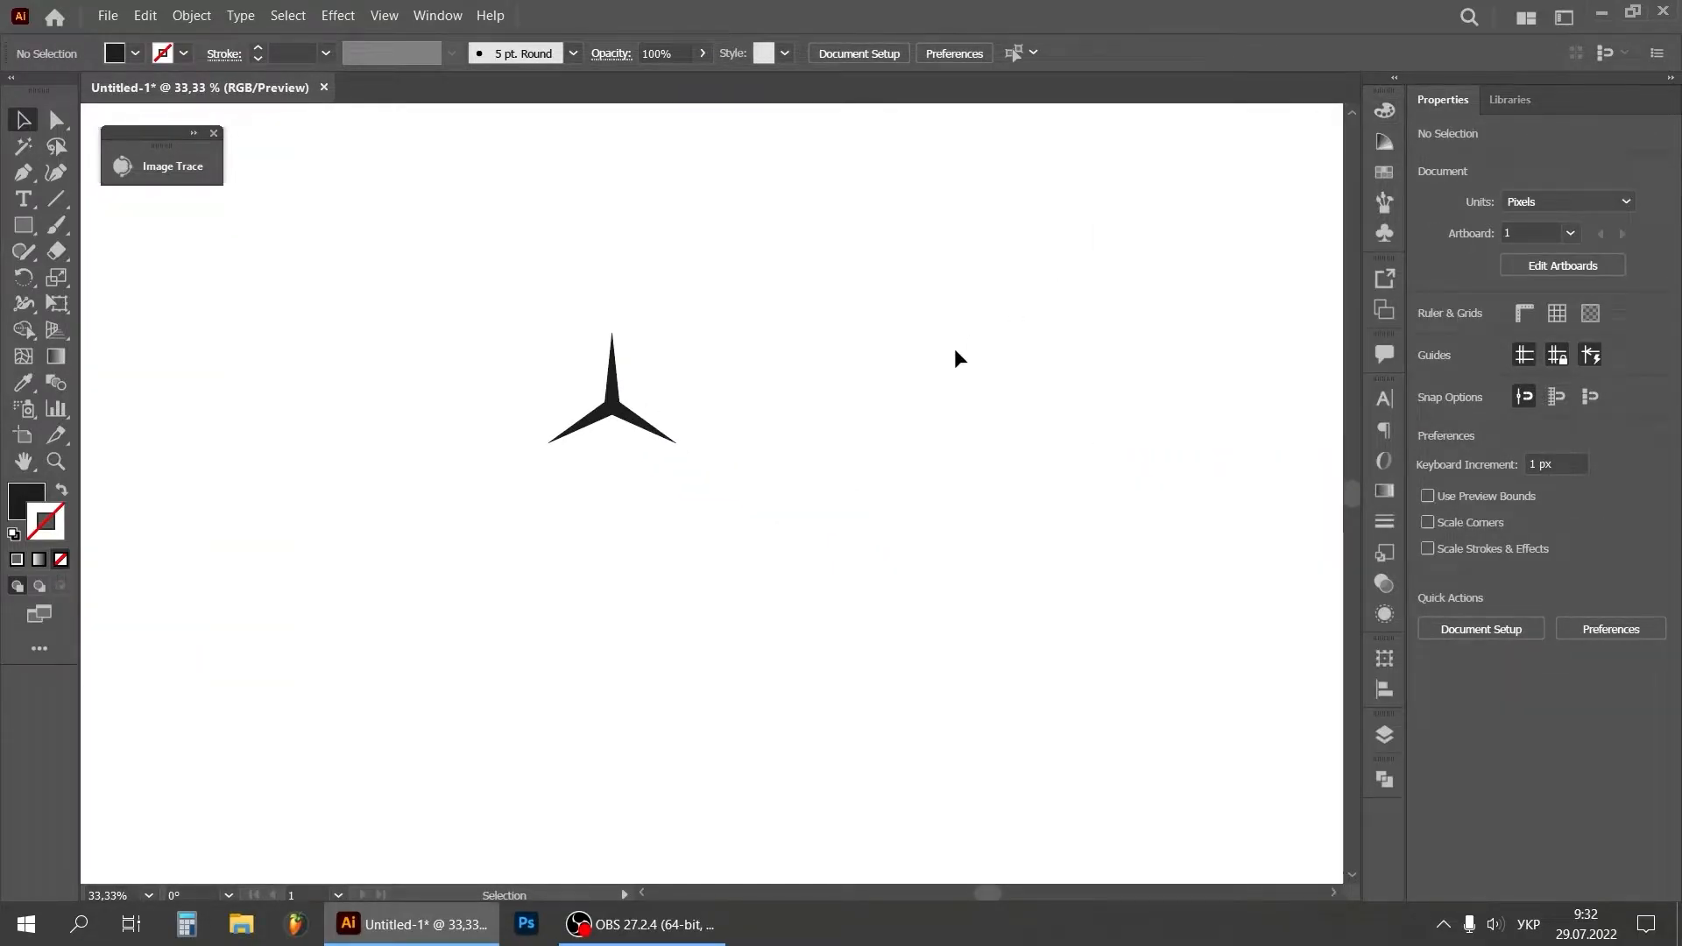
left_click(621, 408)
left_click_drag(684, 324, 440, 299)
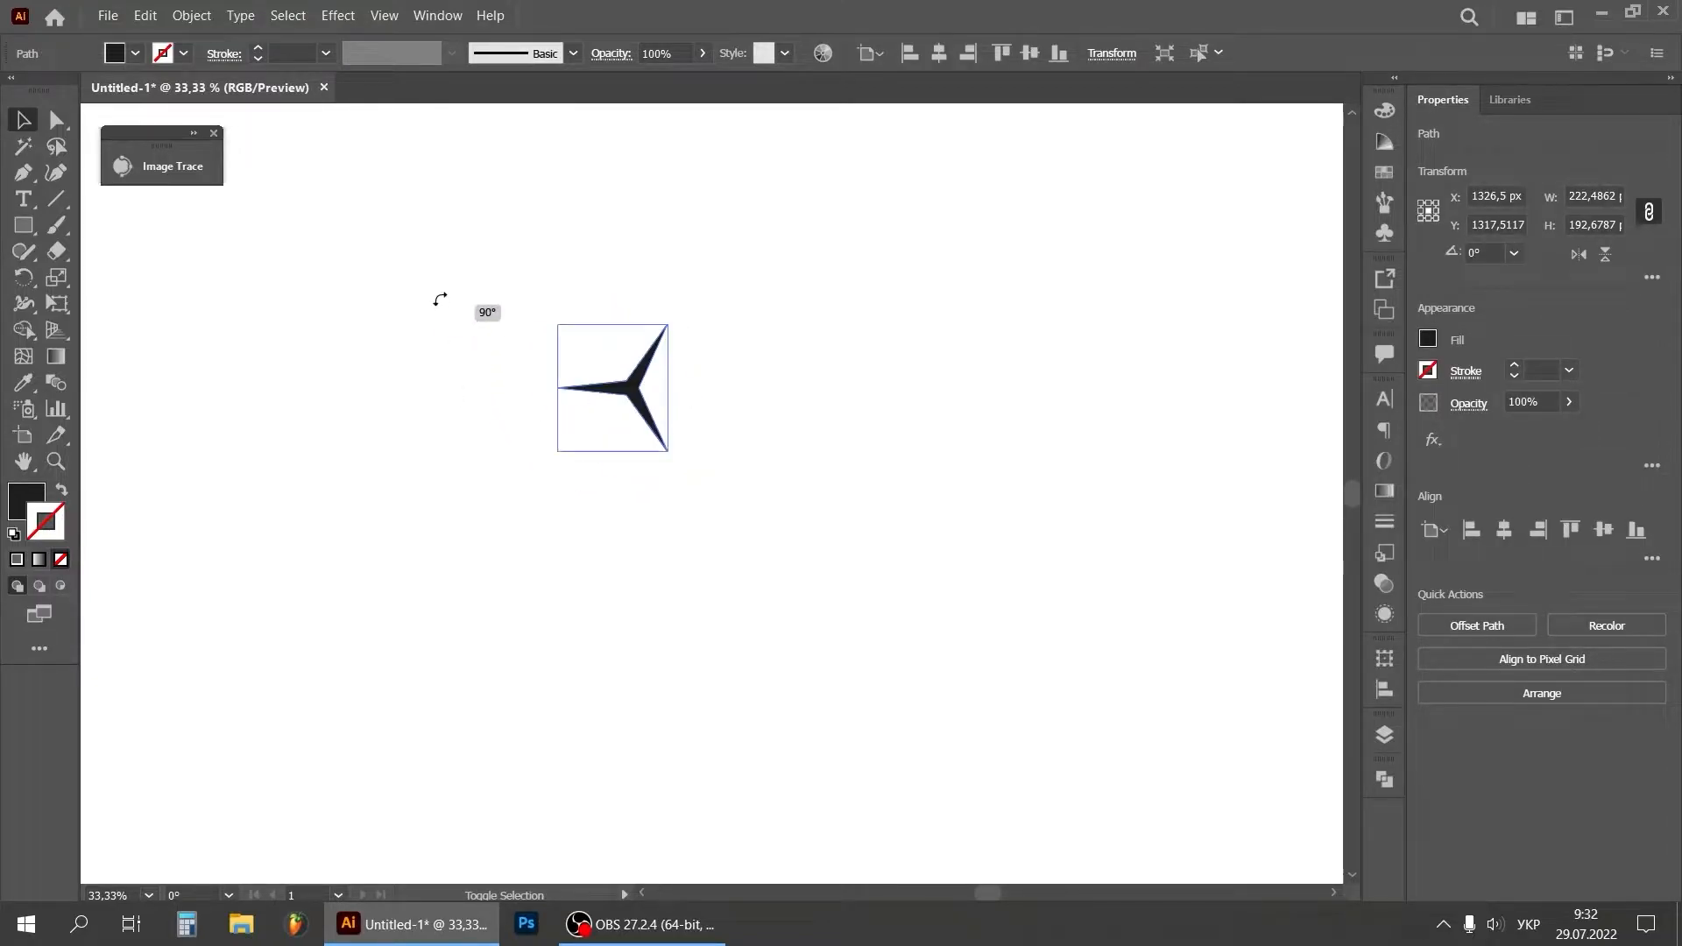
left_click(890, 431)
Duplicate the star to the right, turn the copy to point right and close the gap between the two
left_click_drag(644, 387, 788, 387)
left_click_drag(821, 318, 739, 538)
left_click(739, 538)
left_click_drag(733, 403, 710, 402)
Group the two facing stars and centre the group horizontally and vertically on the artboard
left_click_drag(788, 308, 625, 465)
right_click(690, 402)
left_click(791, 511)
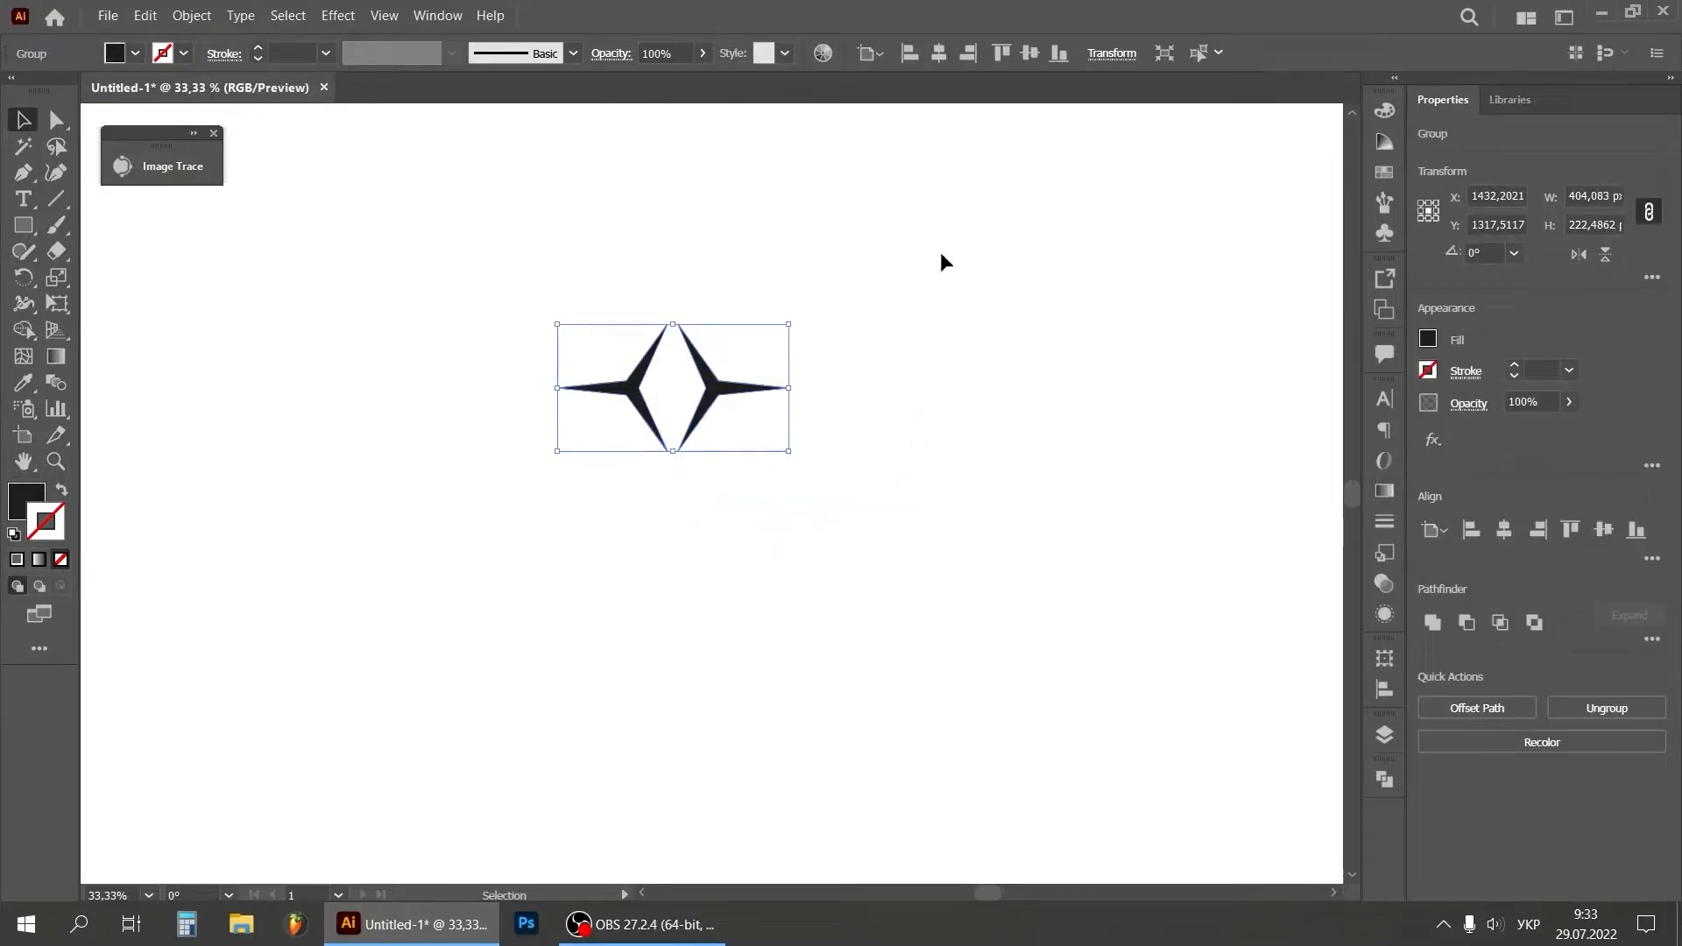
left_click(938, 52)
left_click(1031, 53)
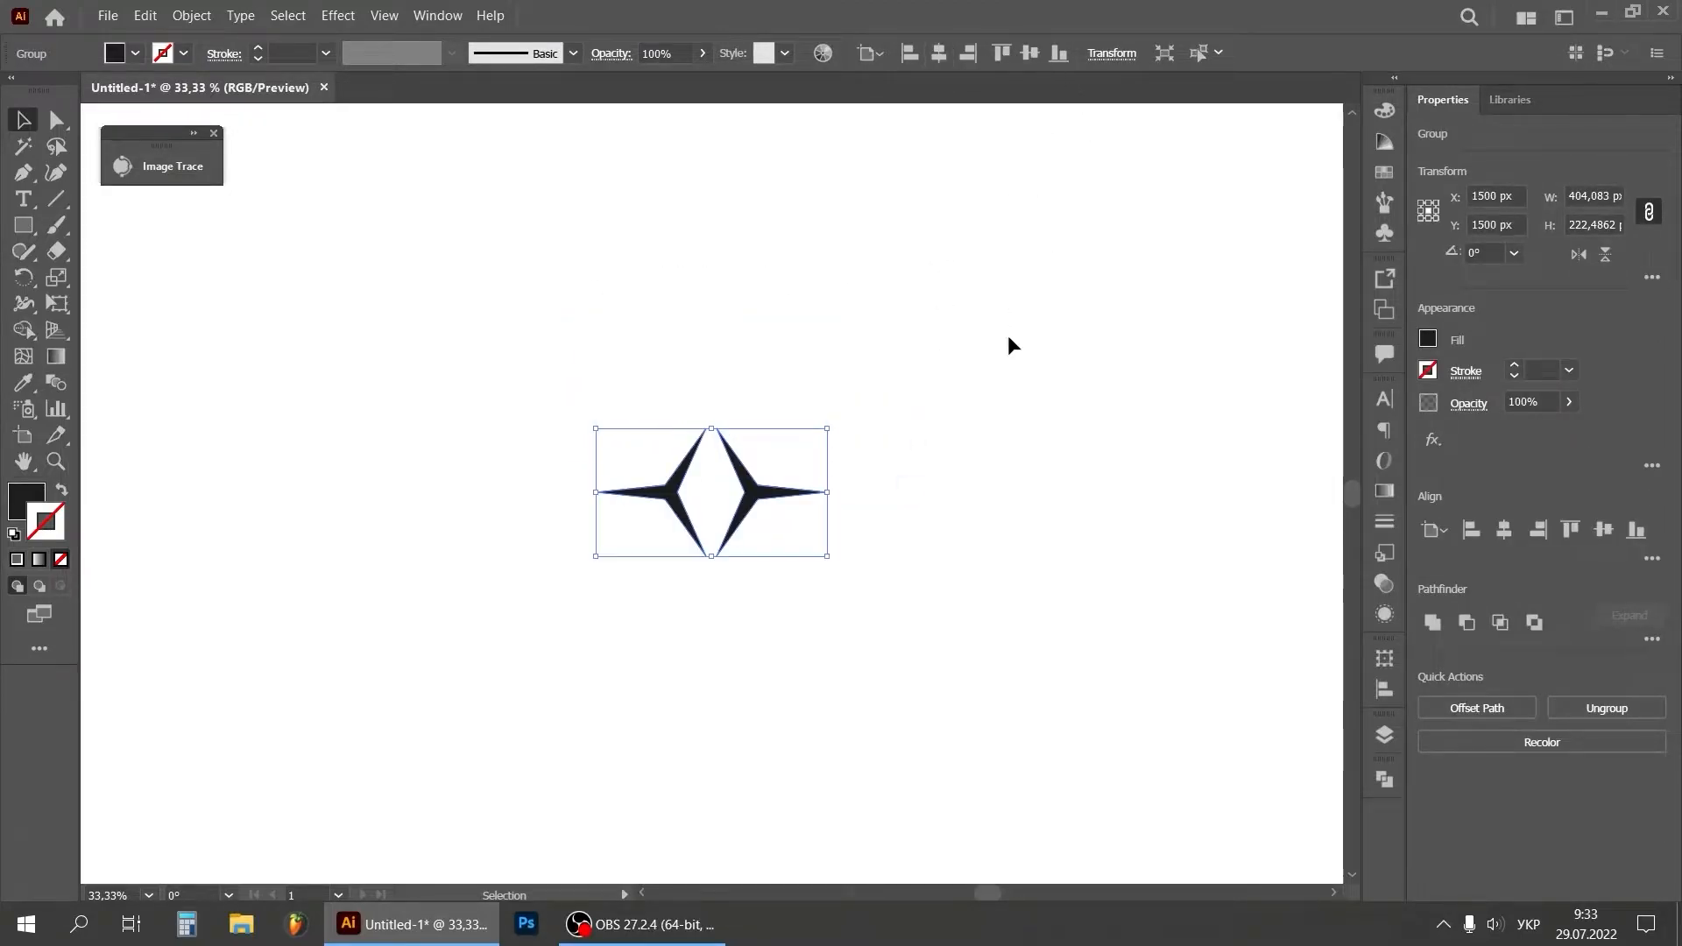
left_click(1010, 336)
Duplicate the star pair directly below the original pair
left_click_drag(1353, 497, 1353, 505)
left_click_drag(758, 390, 755, 535)
left_click(766, 632)
left_click(855, 503)
Group the upper and lower star pairs together and centre them horizontally on the artboard
left_click_drag(845, 290, 616, 524)
right_click(673, 519)
left_click(856, 461)
left_click(756, 522)
left_click(939, 55)
left_click(877, 275)
left_click_drag(750, 396, 653, 511)
right_click(764, 471)
left_click(819, 612)
left_click(990, 486)
Duplicate the four-star group to the right and ungroup the copy into individual stars
left_click_drag(751, 527, 791, 451)
right_click(1063, 516)
left_click(1112, 666)
left_click(1034, 613)
right_click(971, 571)
left_click(1064, 718)
left_click(946, 639)
left_click(819, 683)
Move a loose left-pointing star between the upper and lower stars on the original group's right side
key("ctrl+plus")
left_click_drag(890, 423, 889, 416)
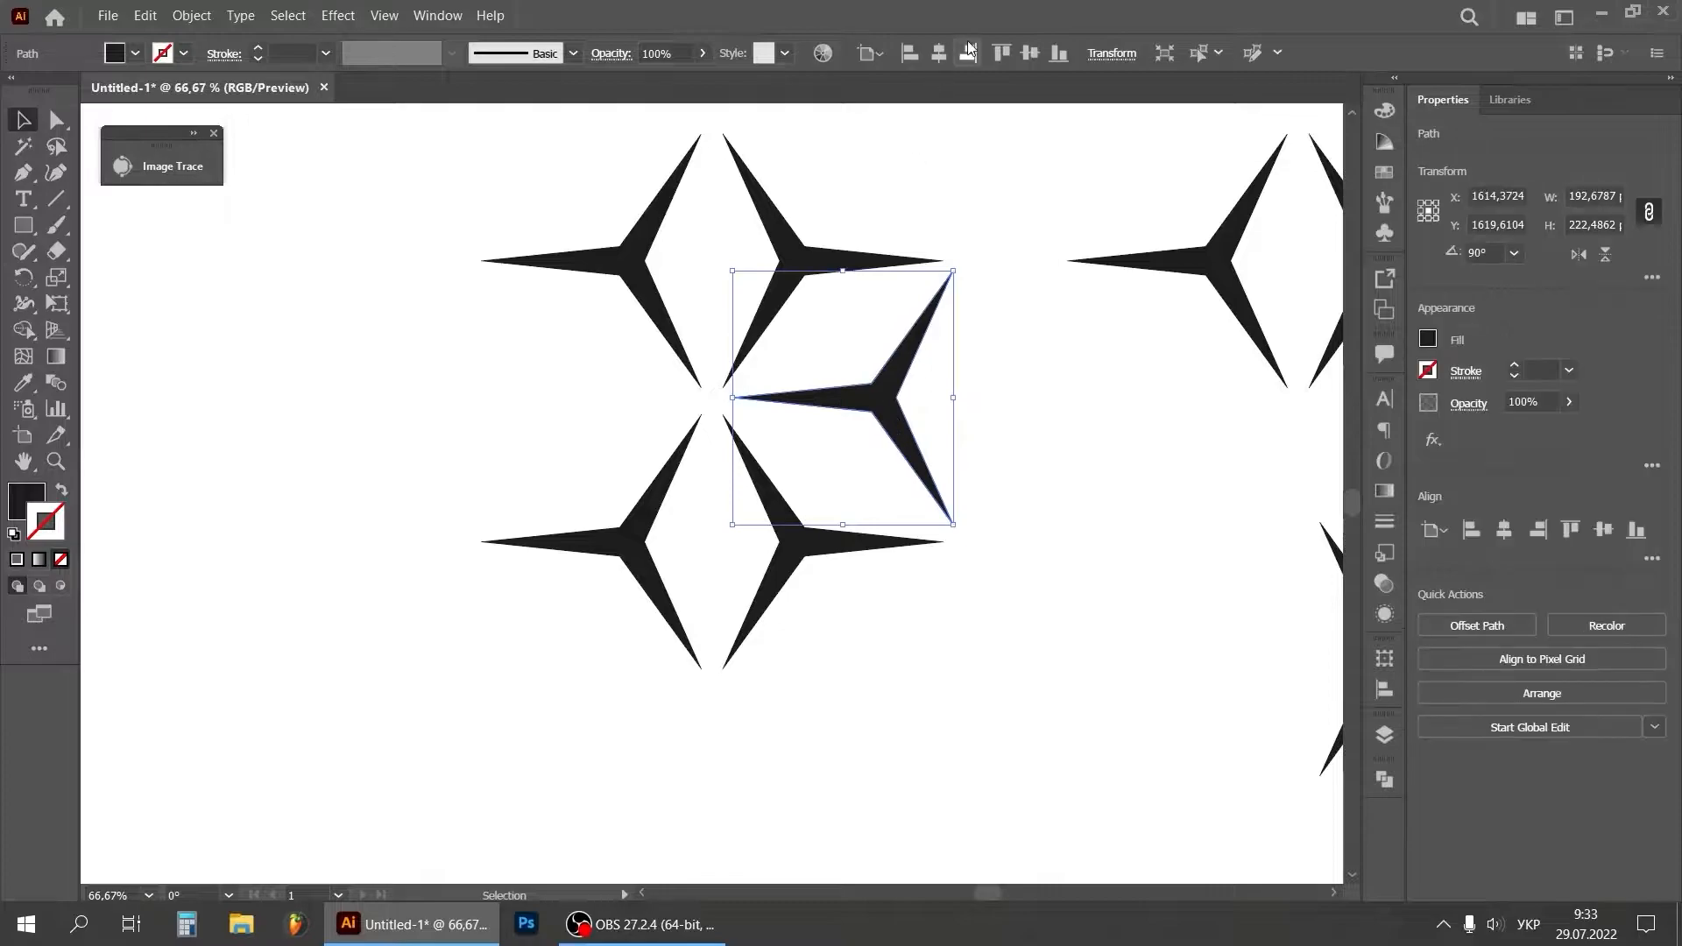
left_click(1028, 55)
key("ctrl+z")
Centre the four-star group and the added single star vertically on the artboard
left_click(771, 223)
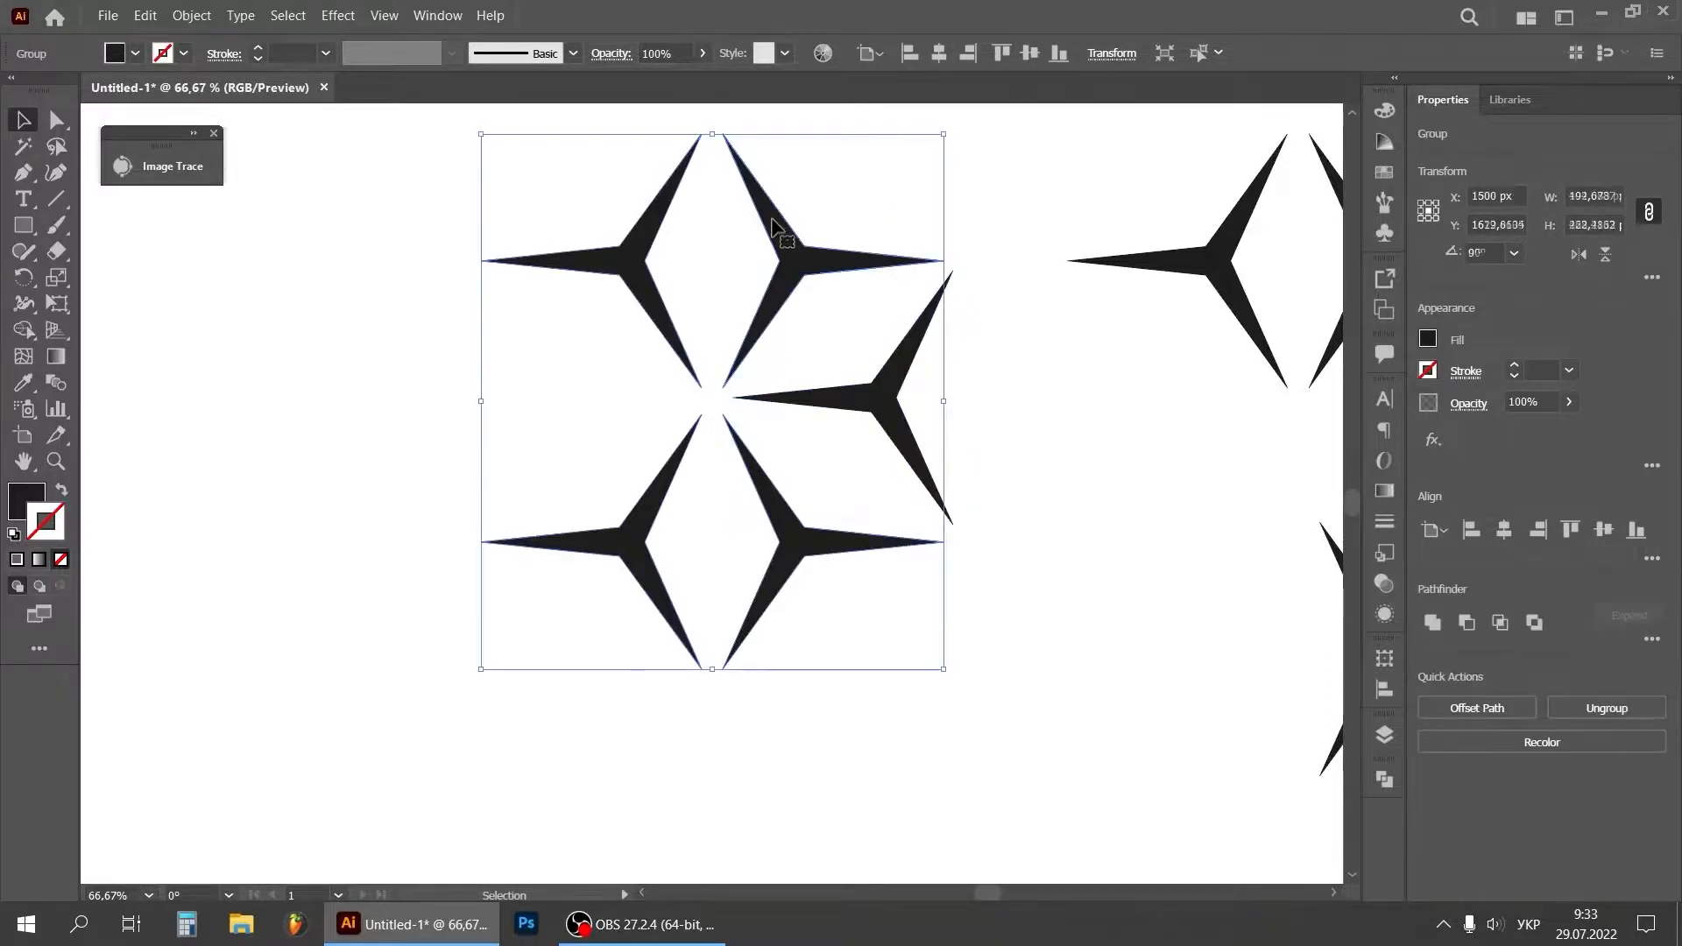
left_click(1029, 53)
left_click(885, 399)
left_click(1030, 53)
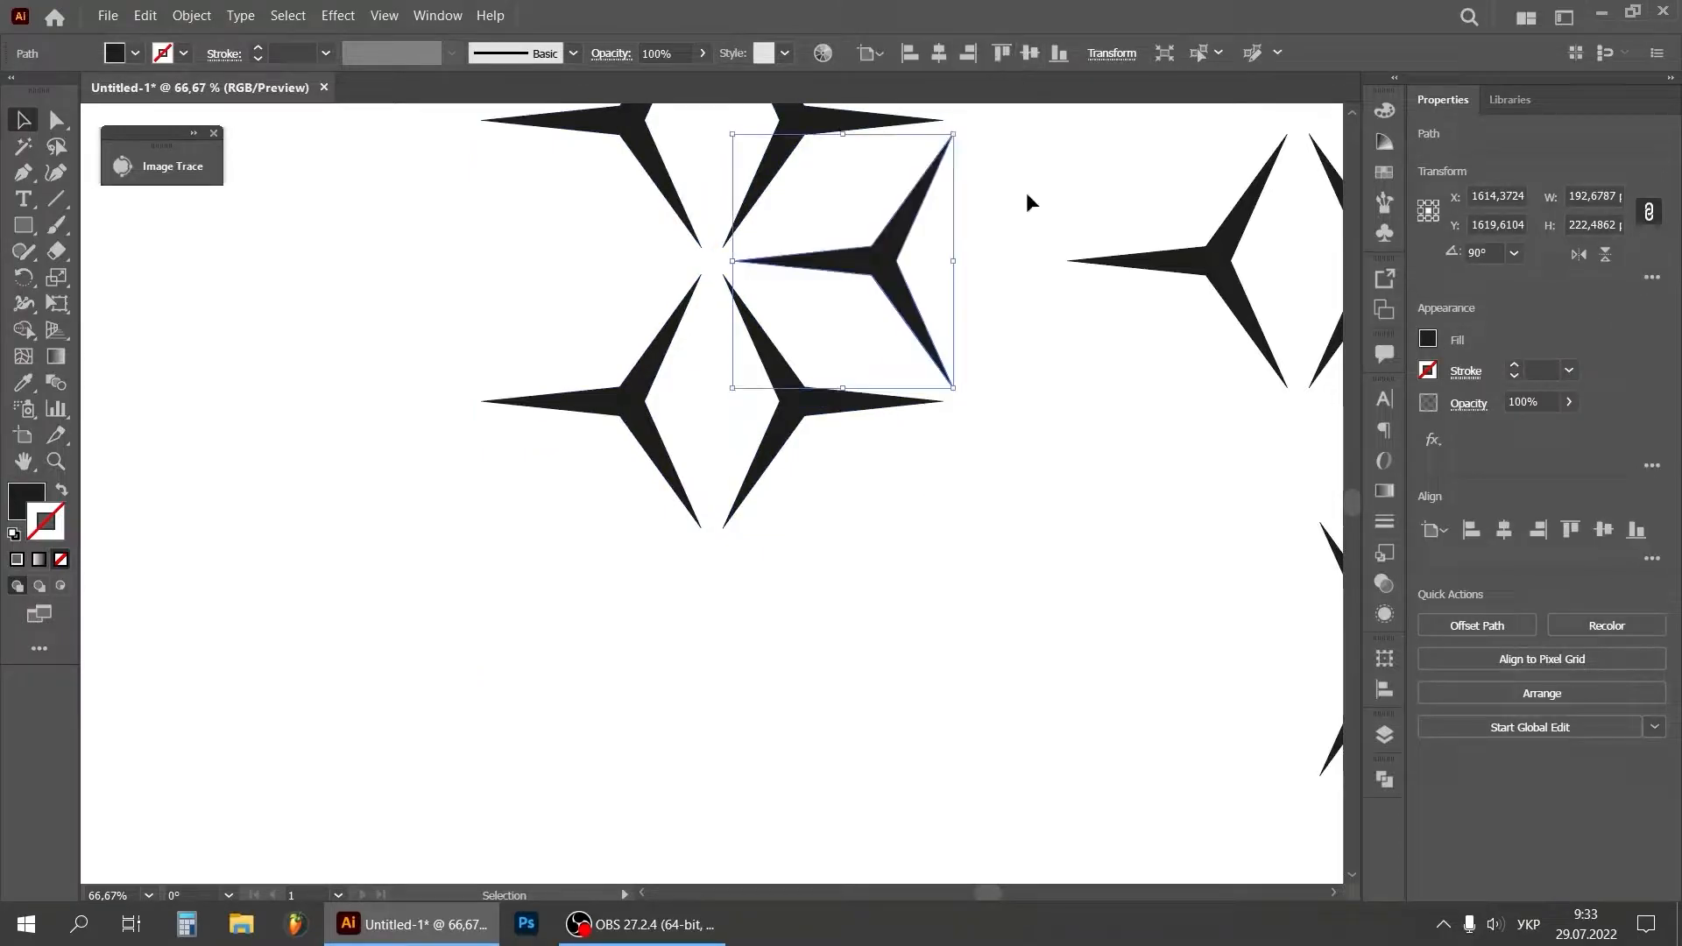
left_click(1027, 274)
Copy the added star to the group's left side, turn it to point right and centre it vertically on the artboard
scroll(1352, 501, "up", 2)
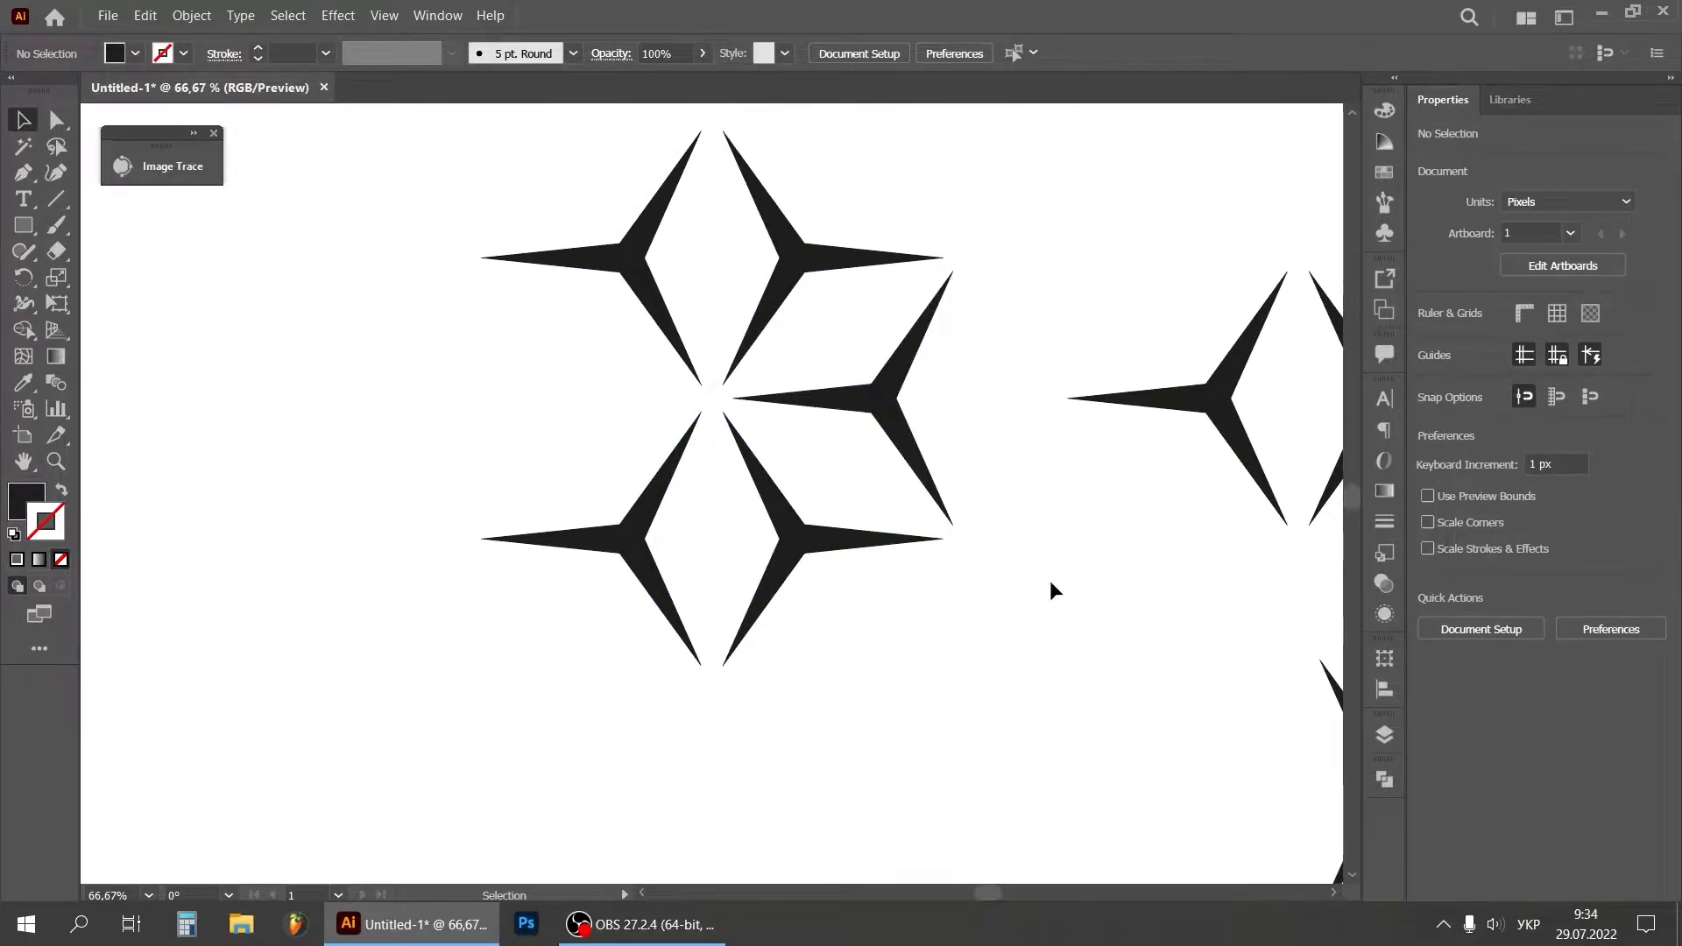
left_click_drag(881, 402, 560, 409)
left_click_drag(357, 274, 657, 514)
left_click(561, 696)
left_click(502, 404)
left_click(1031, 55)
left_click_drag(480, 405, 583, 408)
left_click(386, 420)
left_click(706, 510)
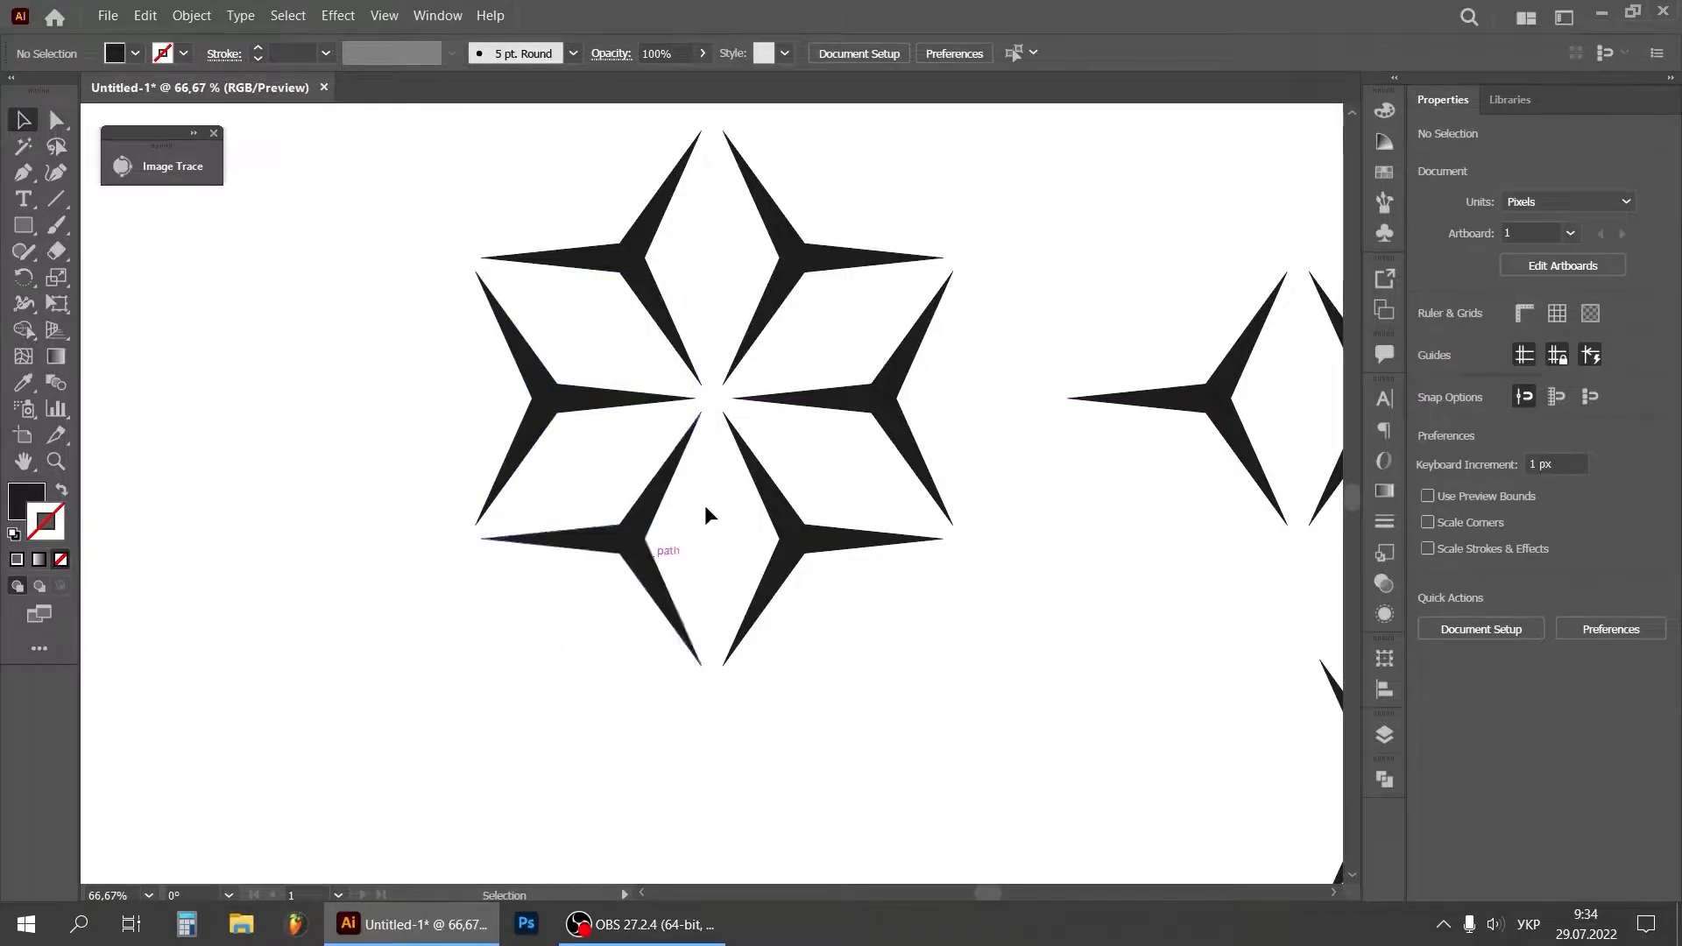
Group the left and right middle stars and centre the group horizontally on the artboard
left_click(797, 404)
left_click(605, 402, "shift")
right_click(599, 404)
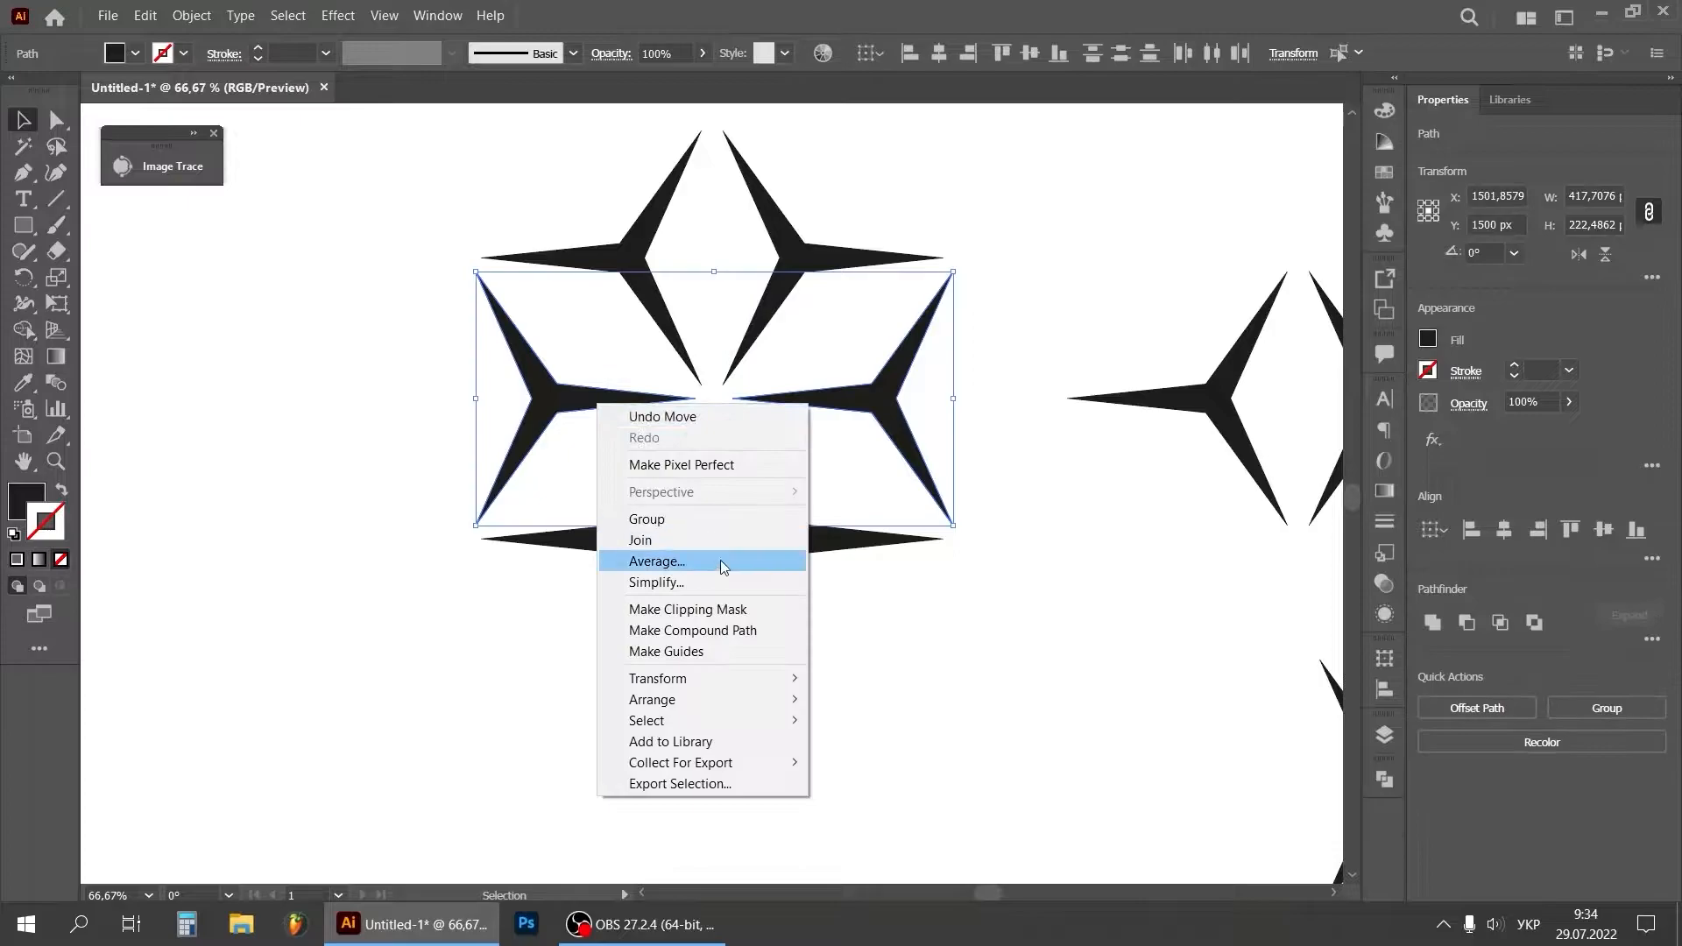
left_click(716, 524)
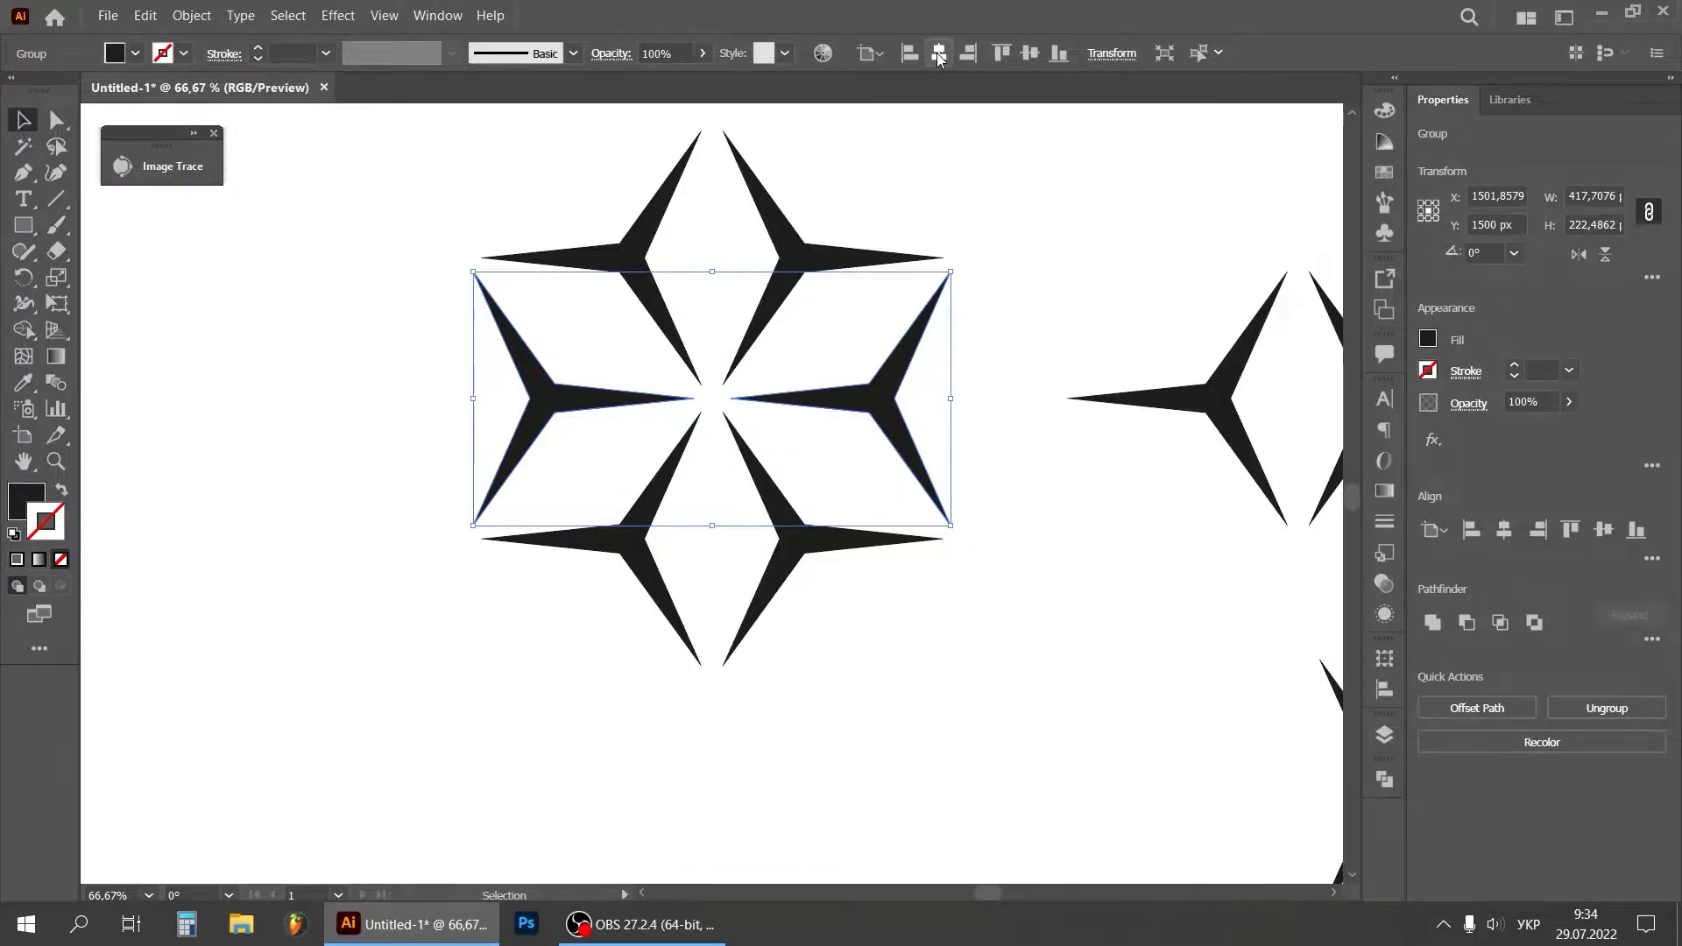
left_click(1013, 259)
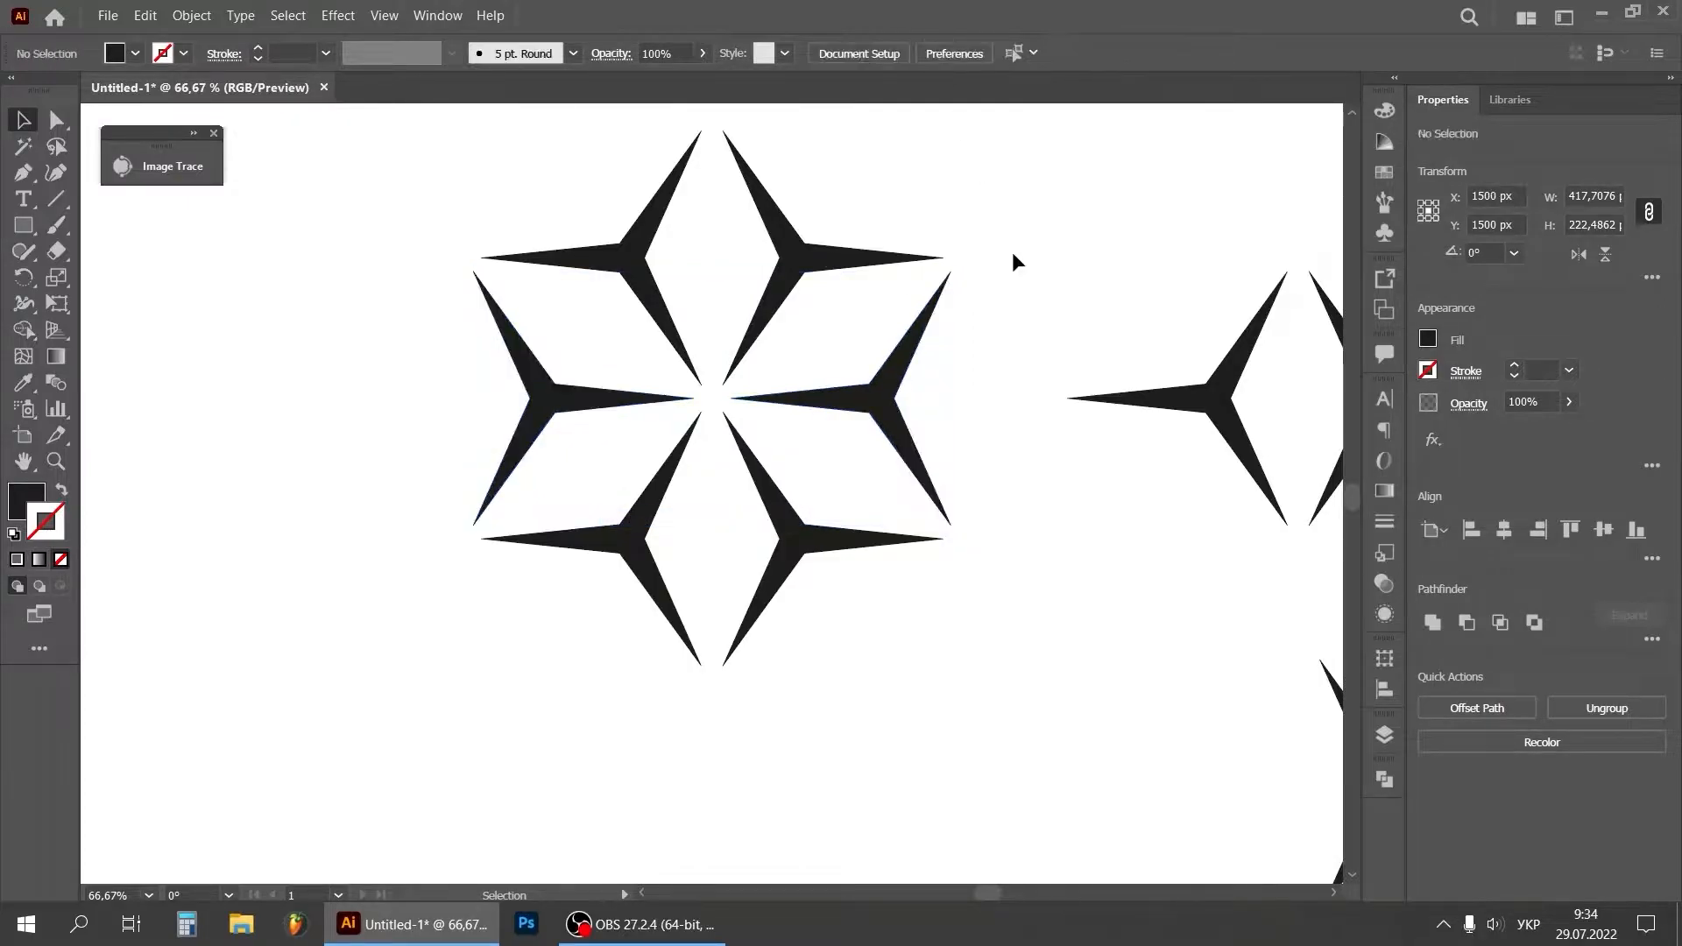
Draw a triangle with the Pen tool joining the upper-left star's left tip, lower tip and the inner corner between them
left_click(25, 174)
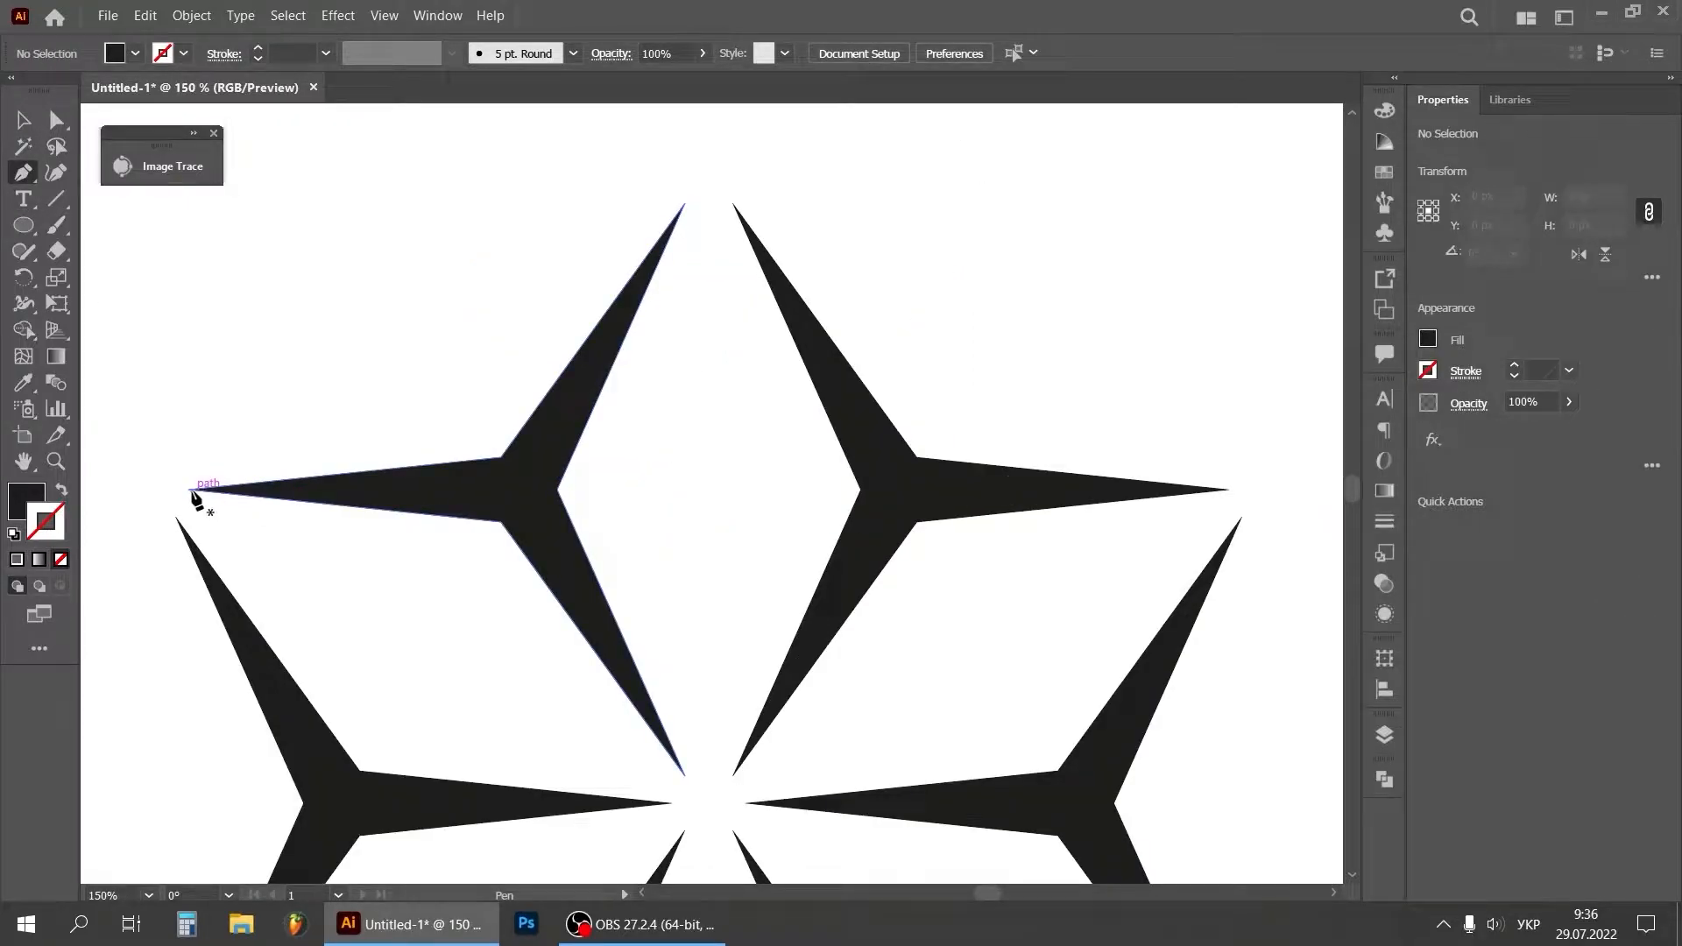
left_click(191, 490)
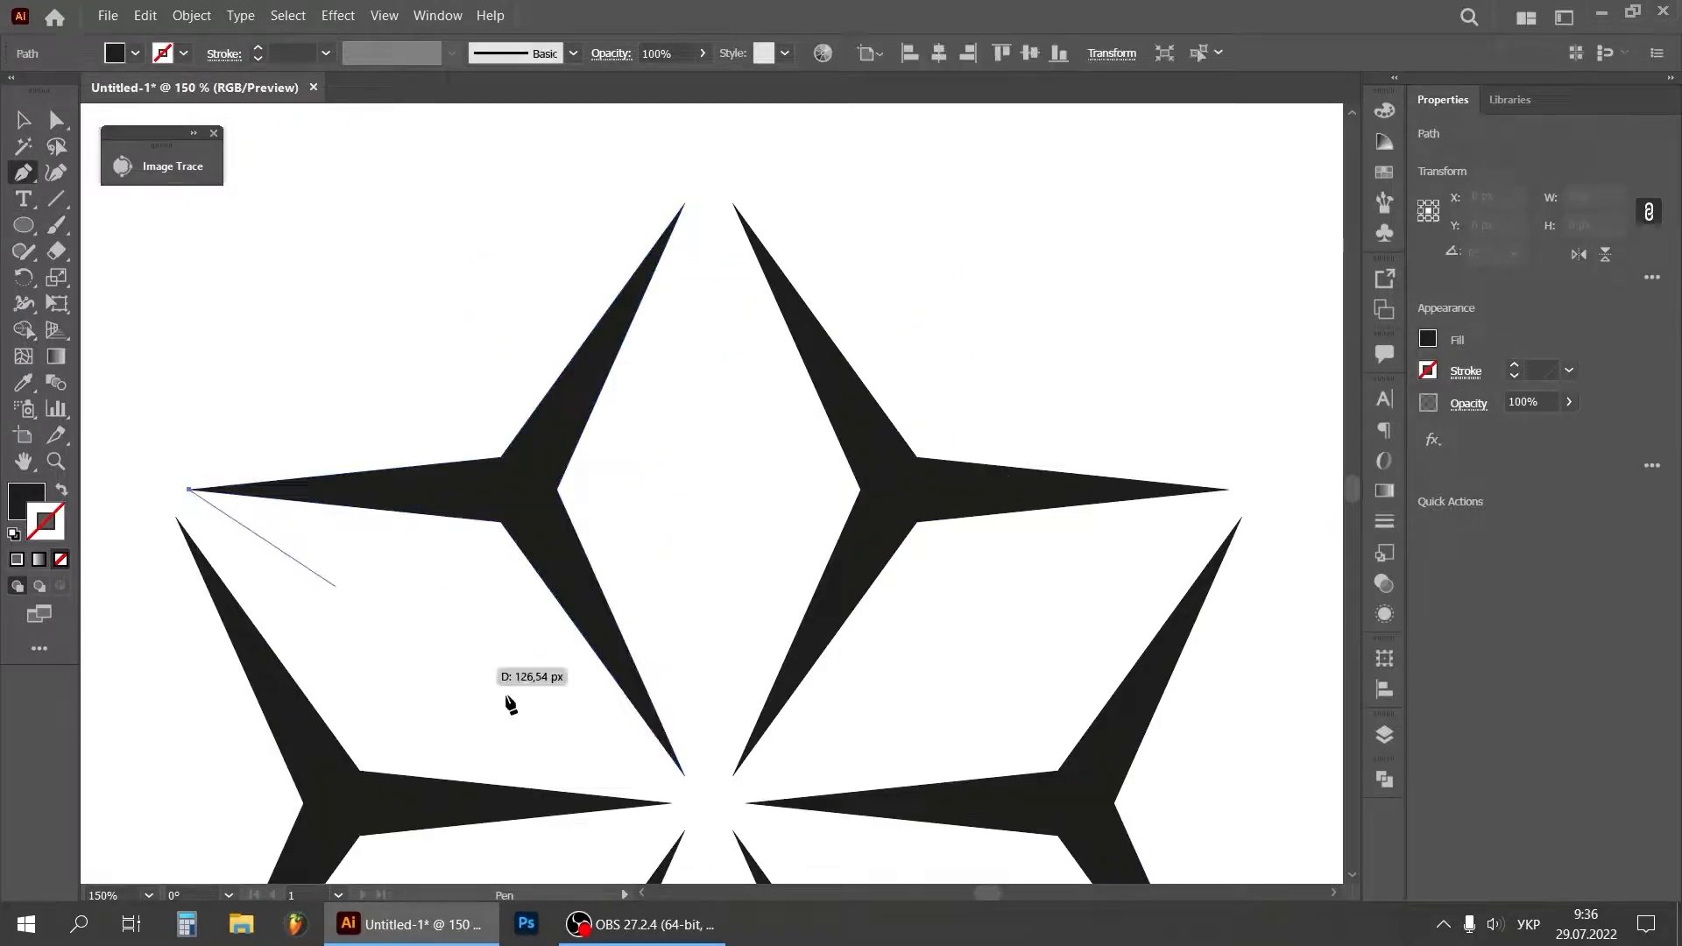
left_click(684, 776)
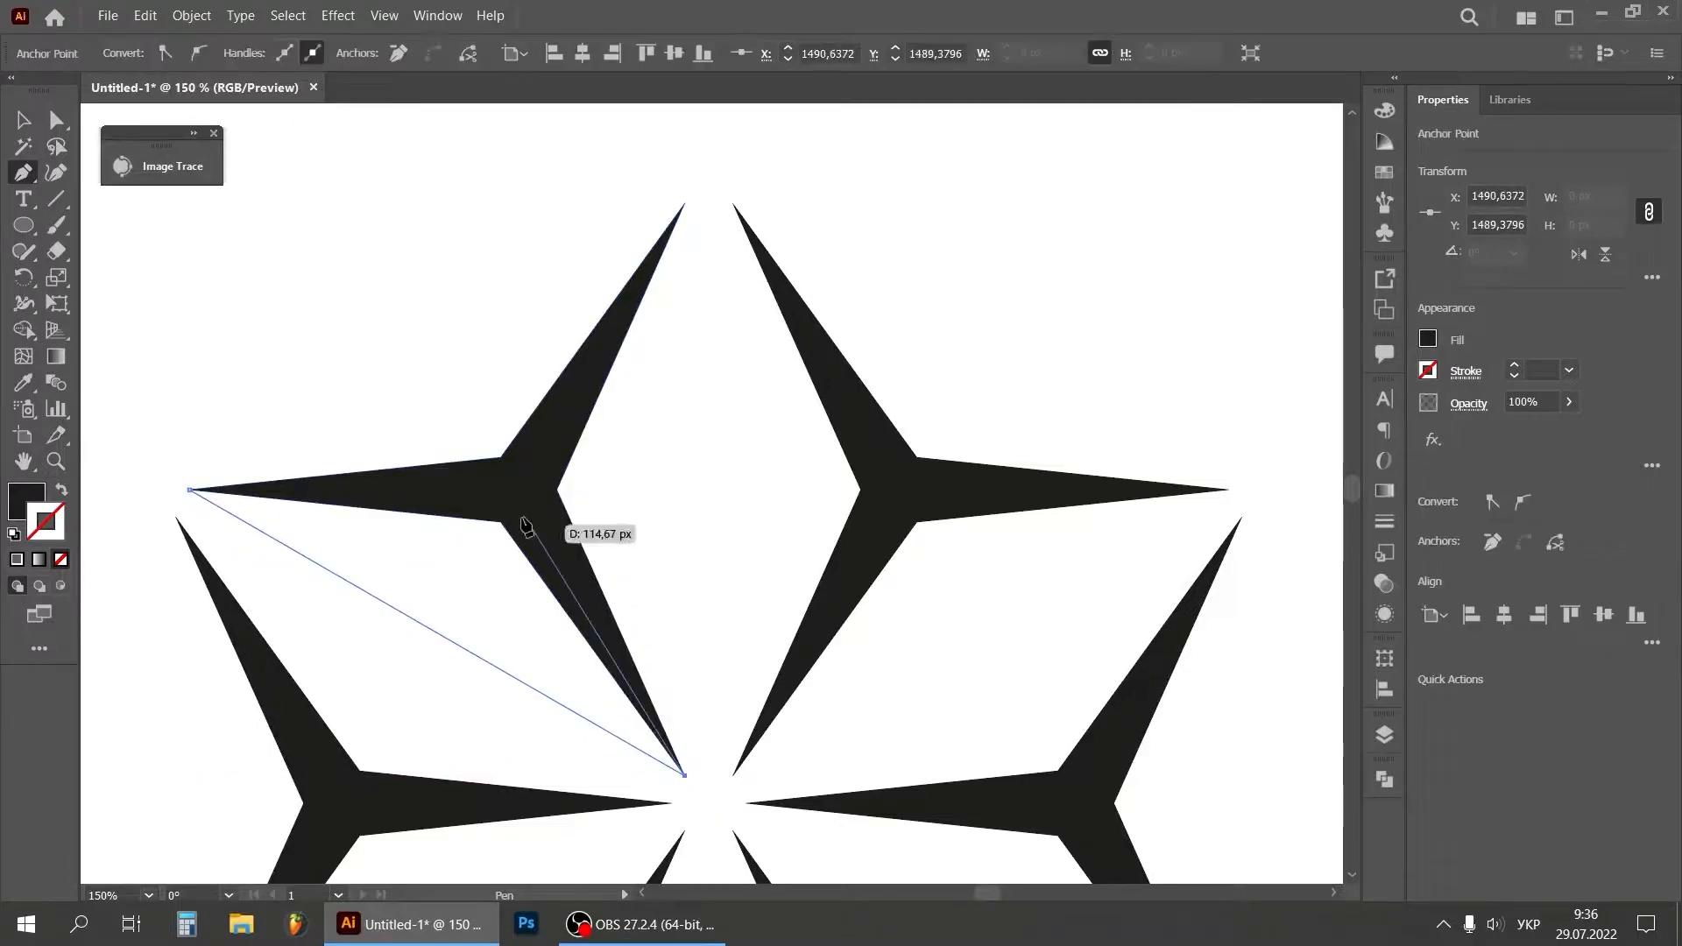
left_click(500, 522)
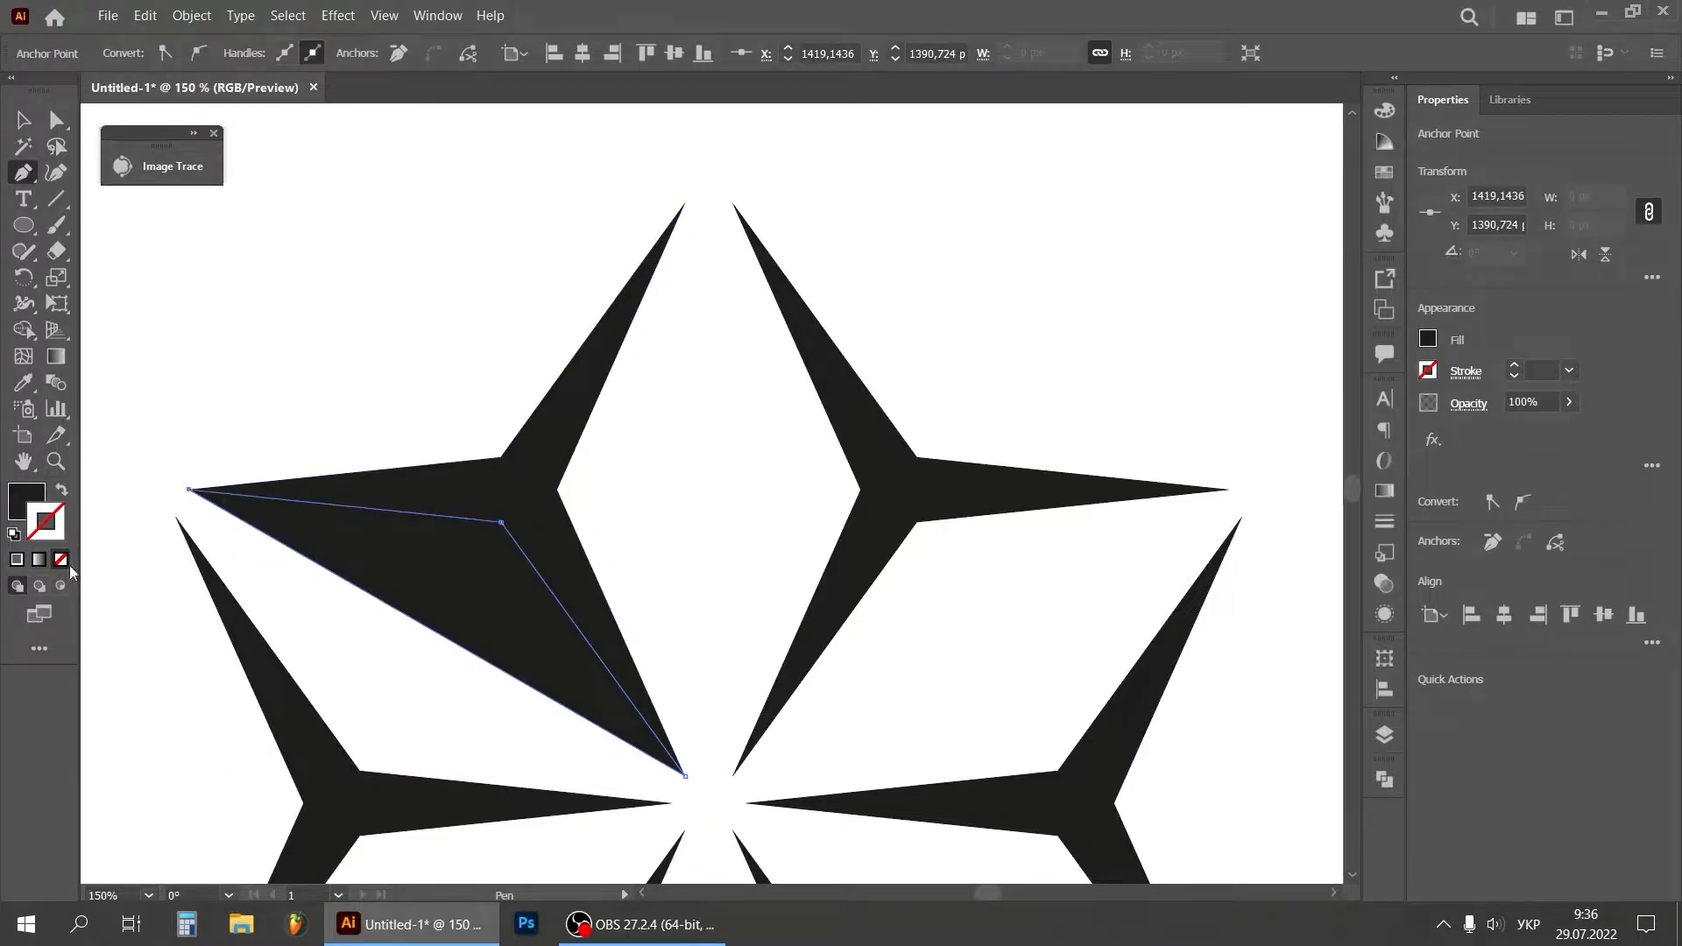
Fill the new triangle with a black-to-white linear gradient, running diagonally from the star's centre toward the triangle's long edge
left_click(38, 559)
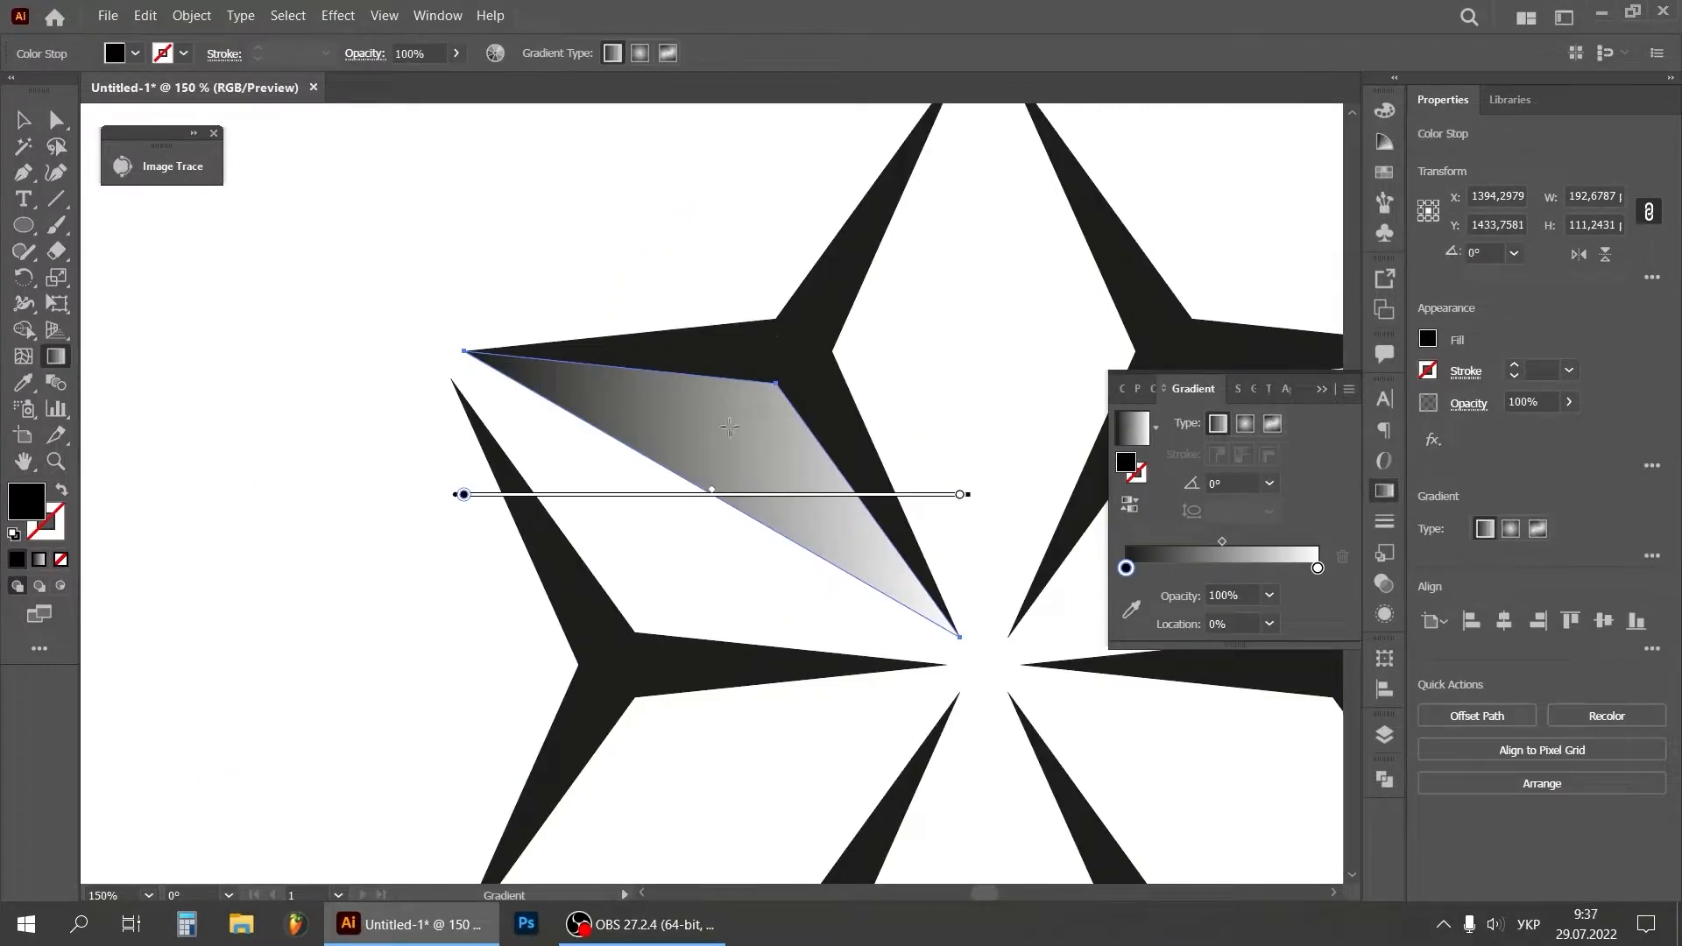
left_click_drag(742, 432, 800, 310)
left_click_drag(845, 252, 751, 475)
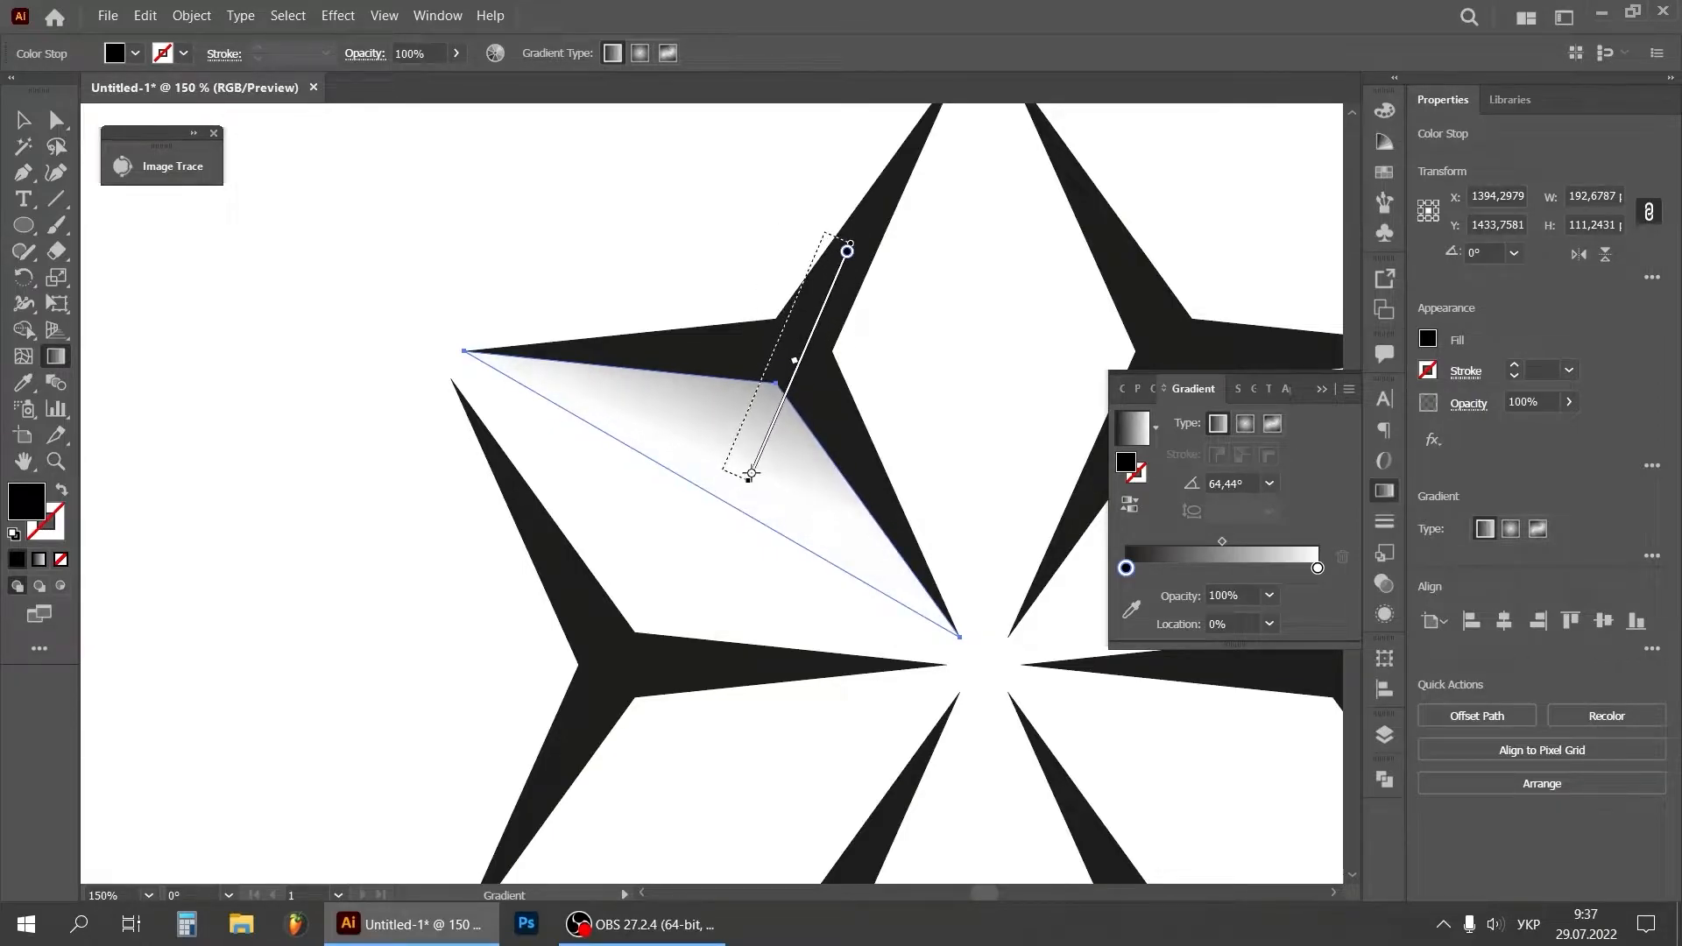
Set the white gradient stop's opacity to 0% and readjust the gradient so the shadow fades away from the star
left_click(1269, 595)
left_click(1287, 620)
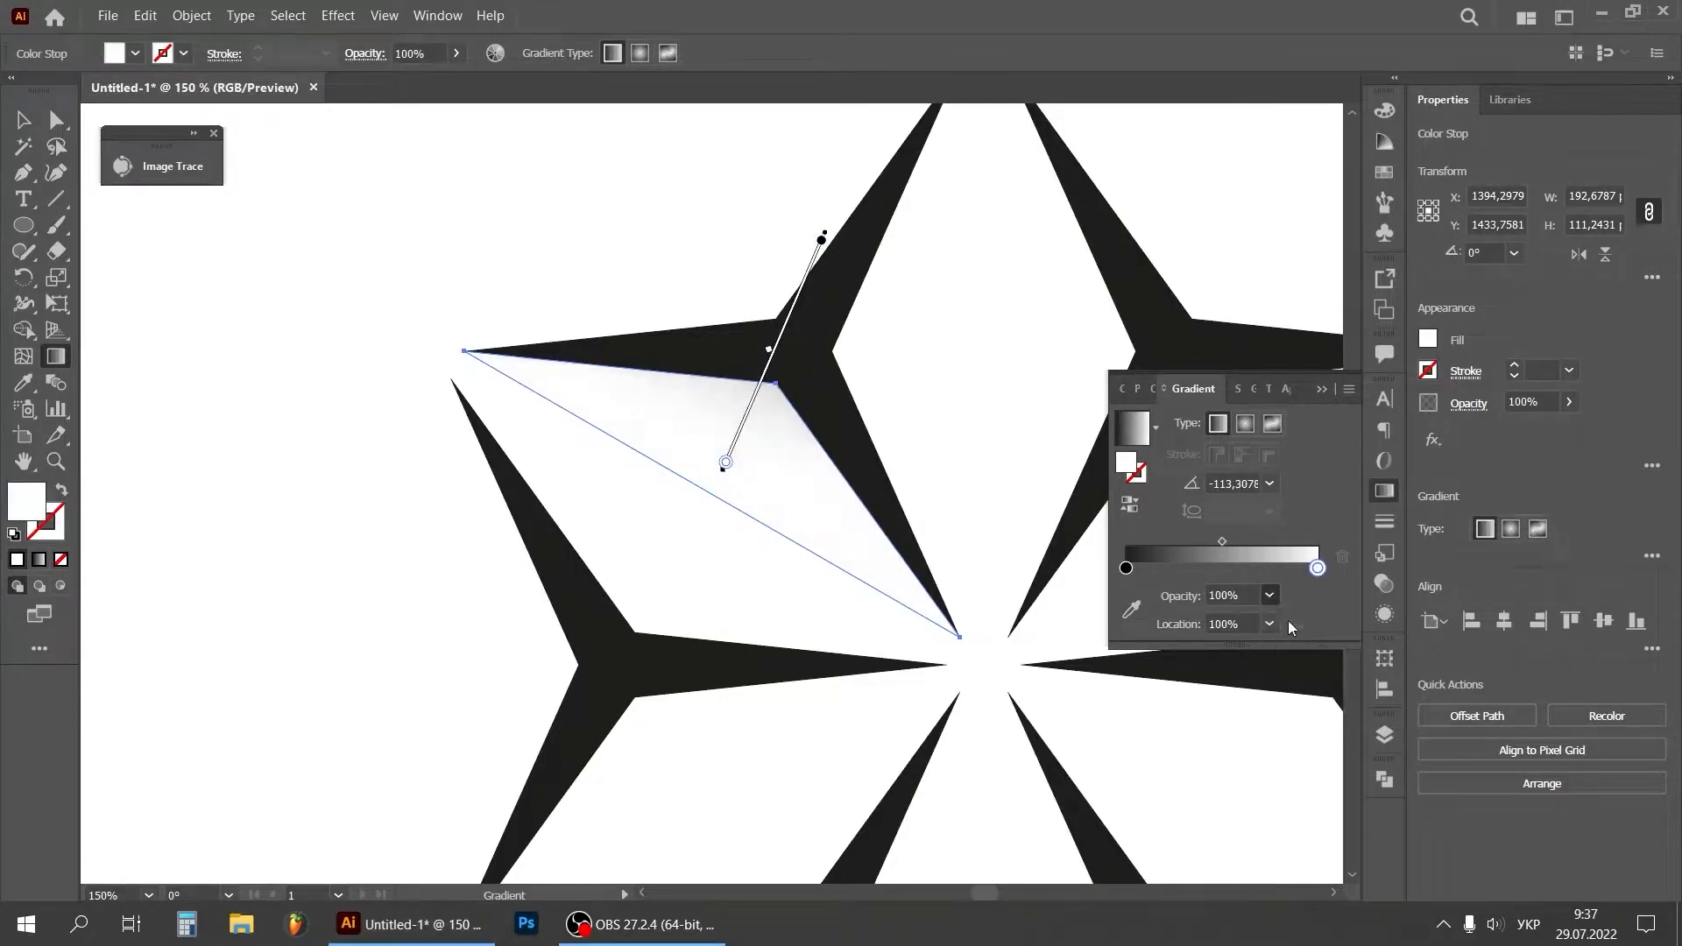
mouse_move(725, 462)
left_mouse_down()
mouse_move(727, 530)
mouse_move(699, 513)
mouse_move(706, 529)
left_mouse_up()
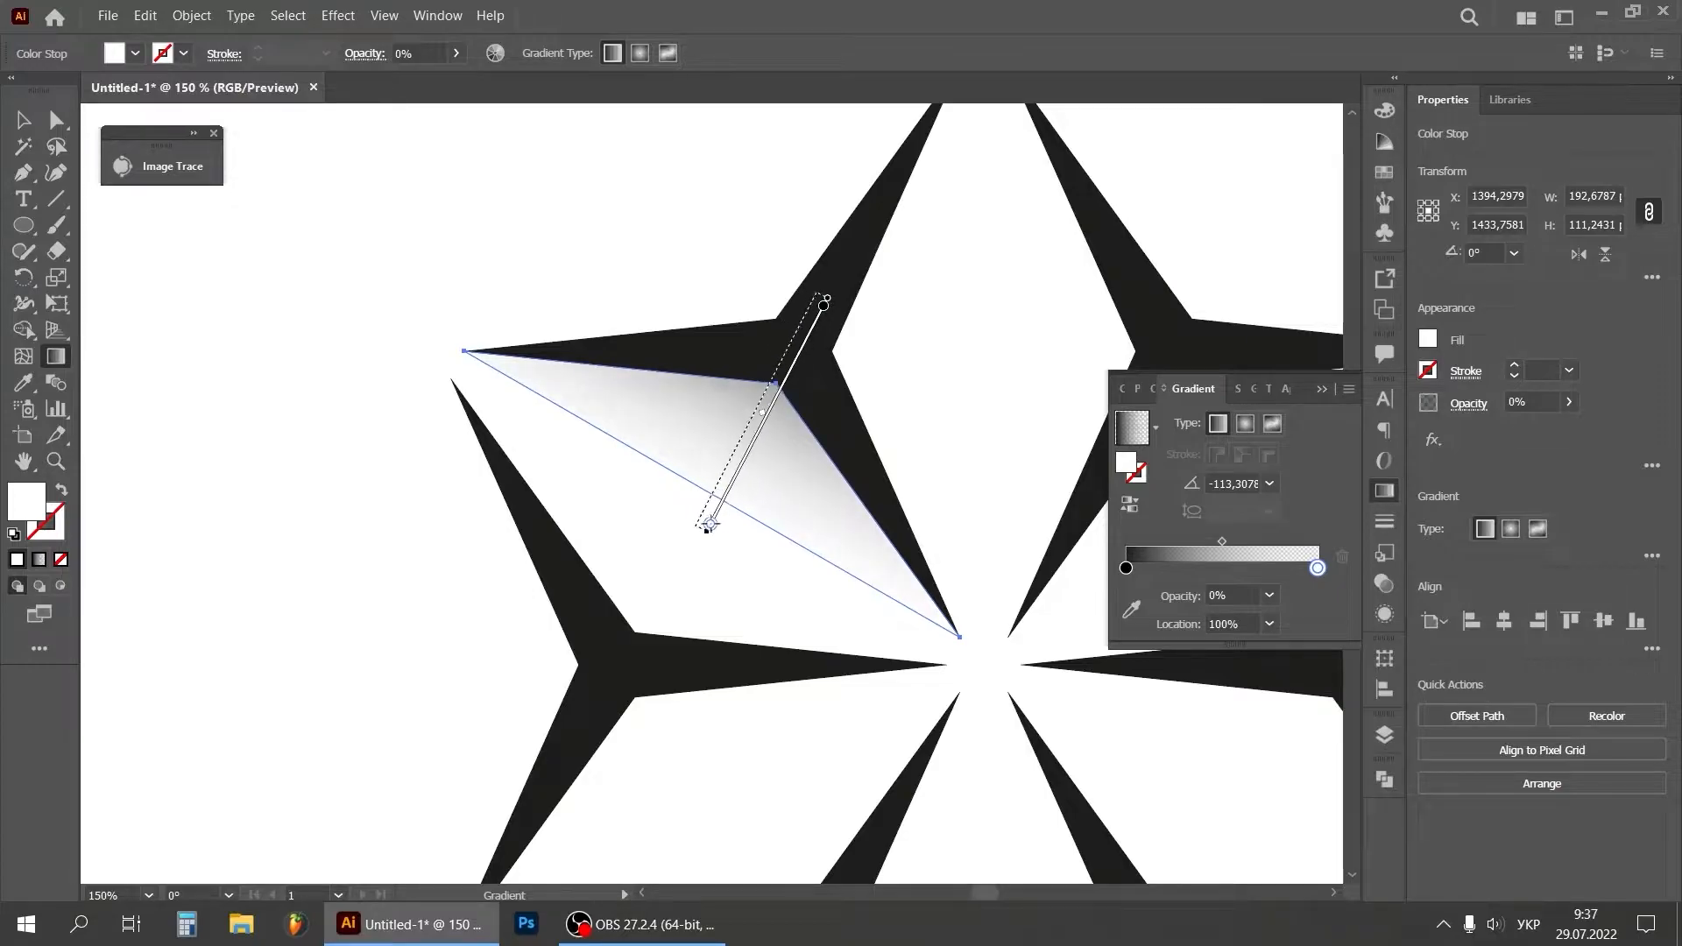
key("v")
left_click(251, 417)
key("ctrl+minus")
key("ctrl+minus")
key("ctrl+minus")
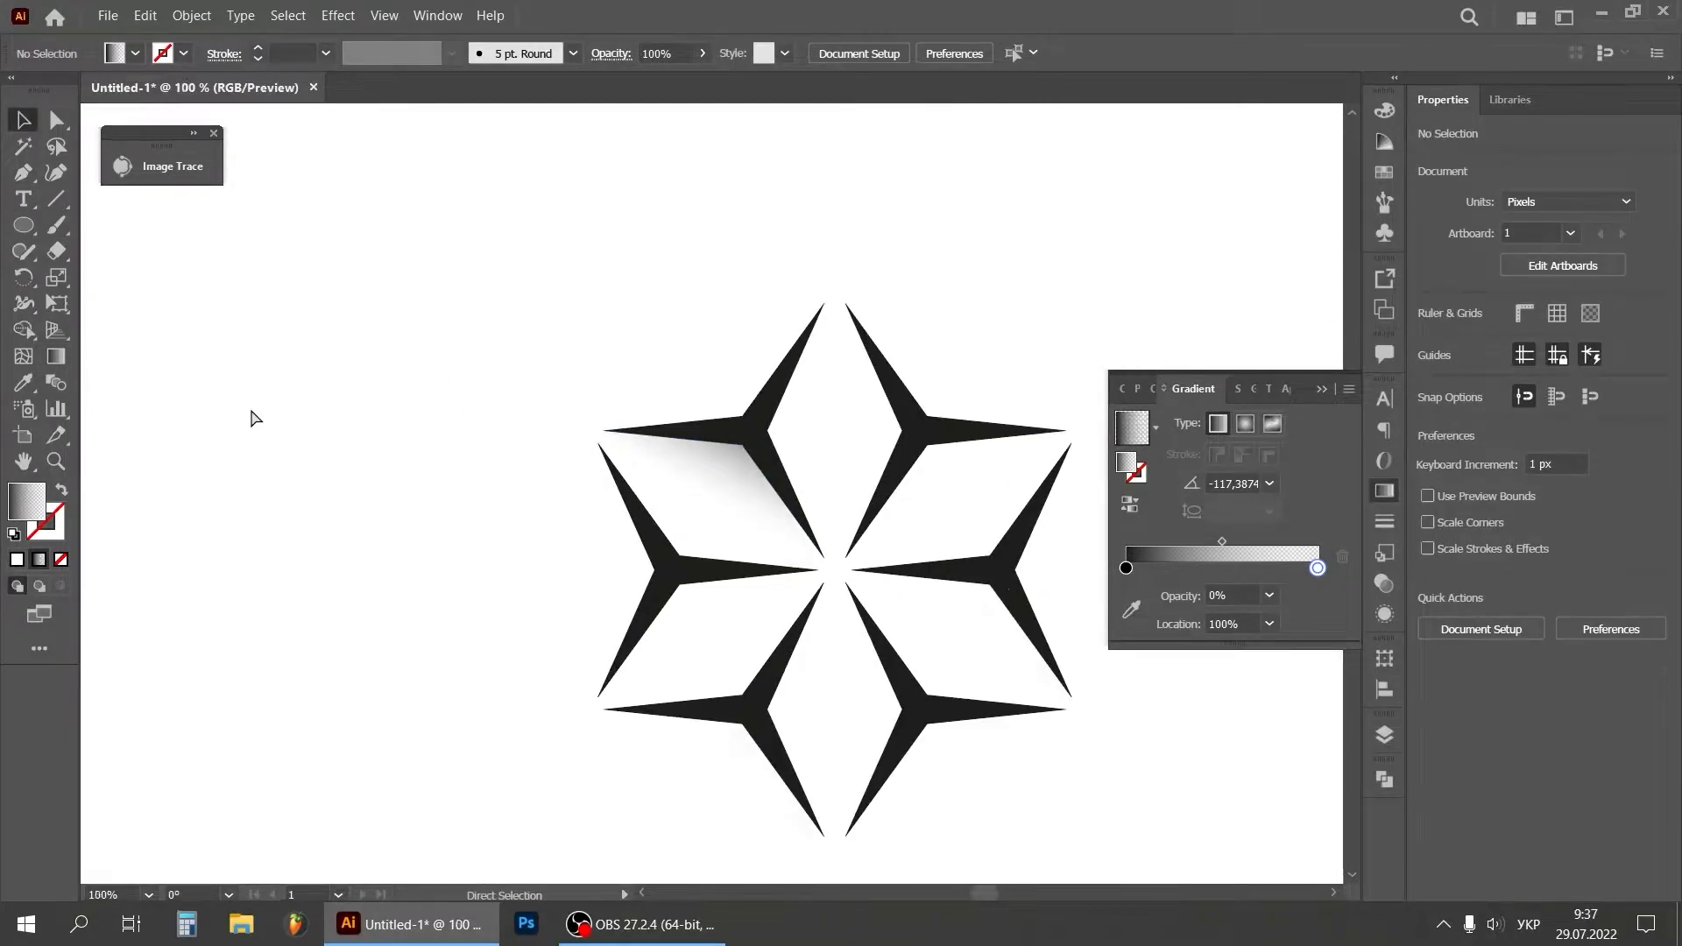
Draw a triangle with the Pen tool joining the upper-left star's upper tip, right inner corner and lower tip
key("ctrl+plus")
key("ctrl+plus")
key("ctrl+plus")
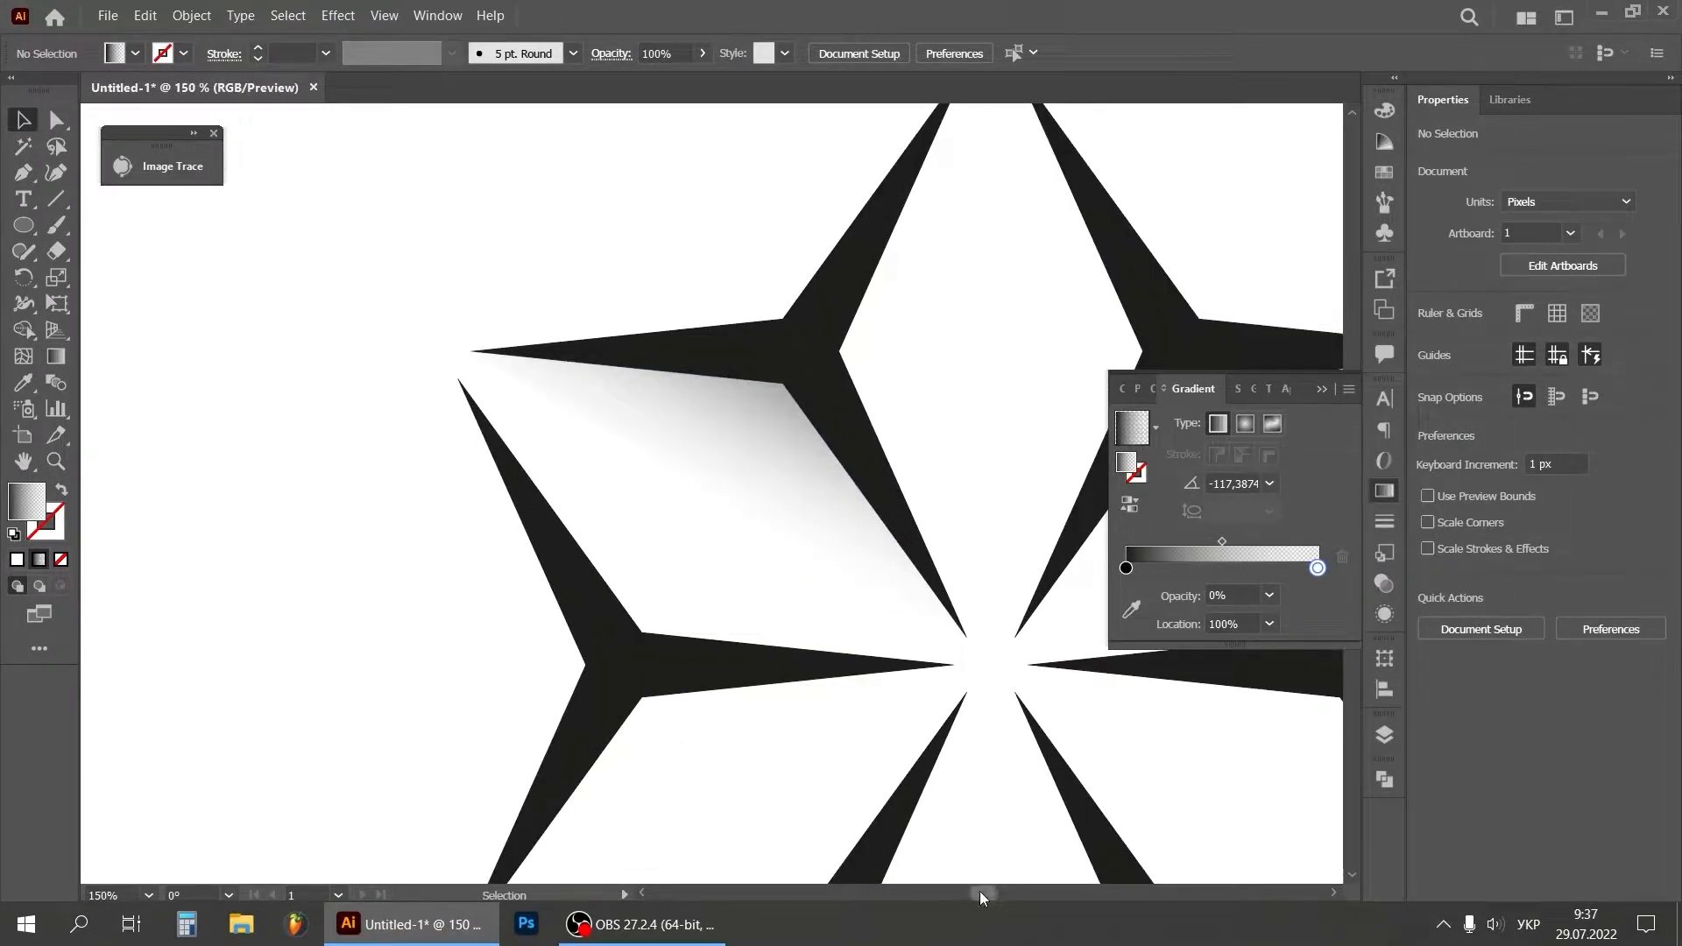
left_click_drag(980, 893, 988, 894)
left_click(1322, 389)
left_click_drag(1353, 490, 1354, 485)
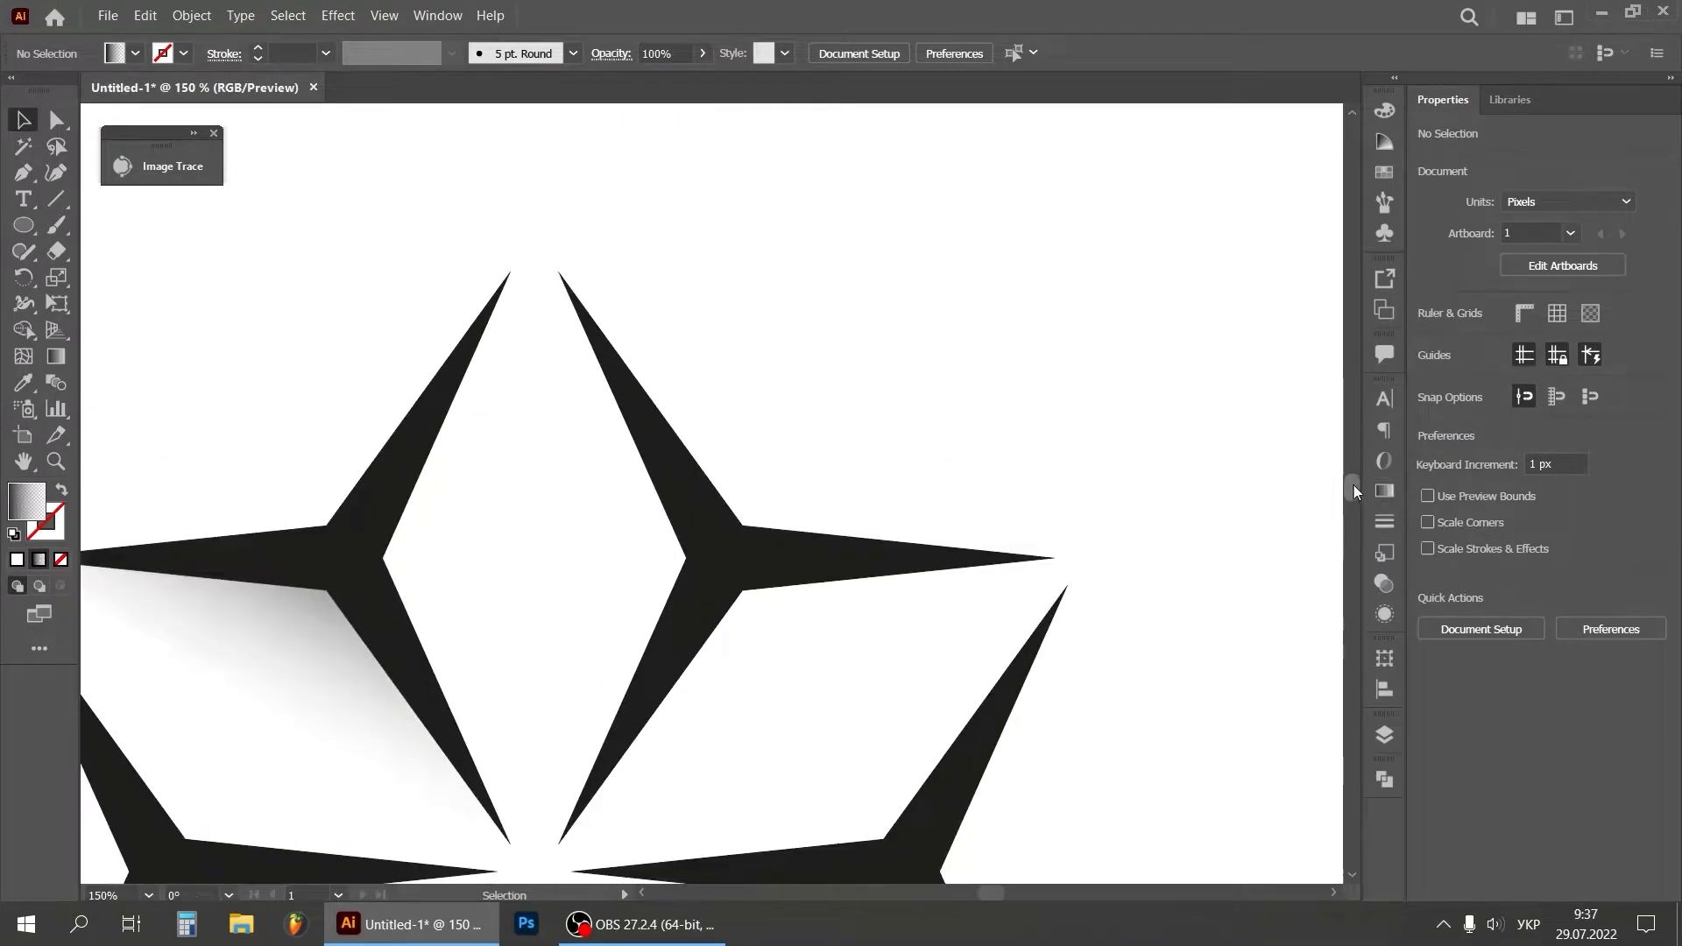
left_click(24, 172)
left_click(511, 273)
left_click(383, 557)
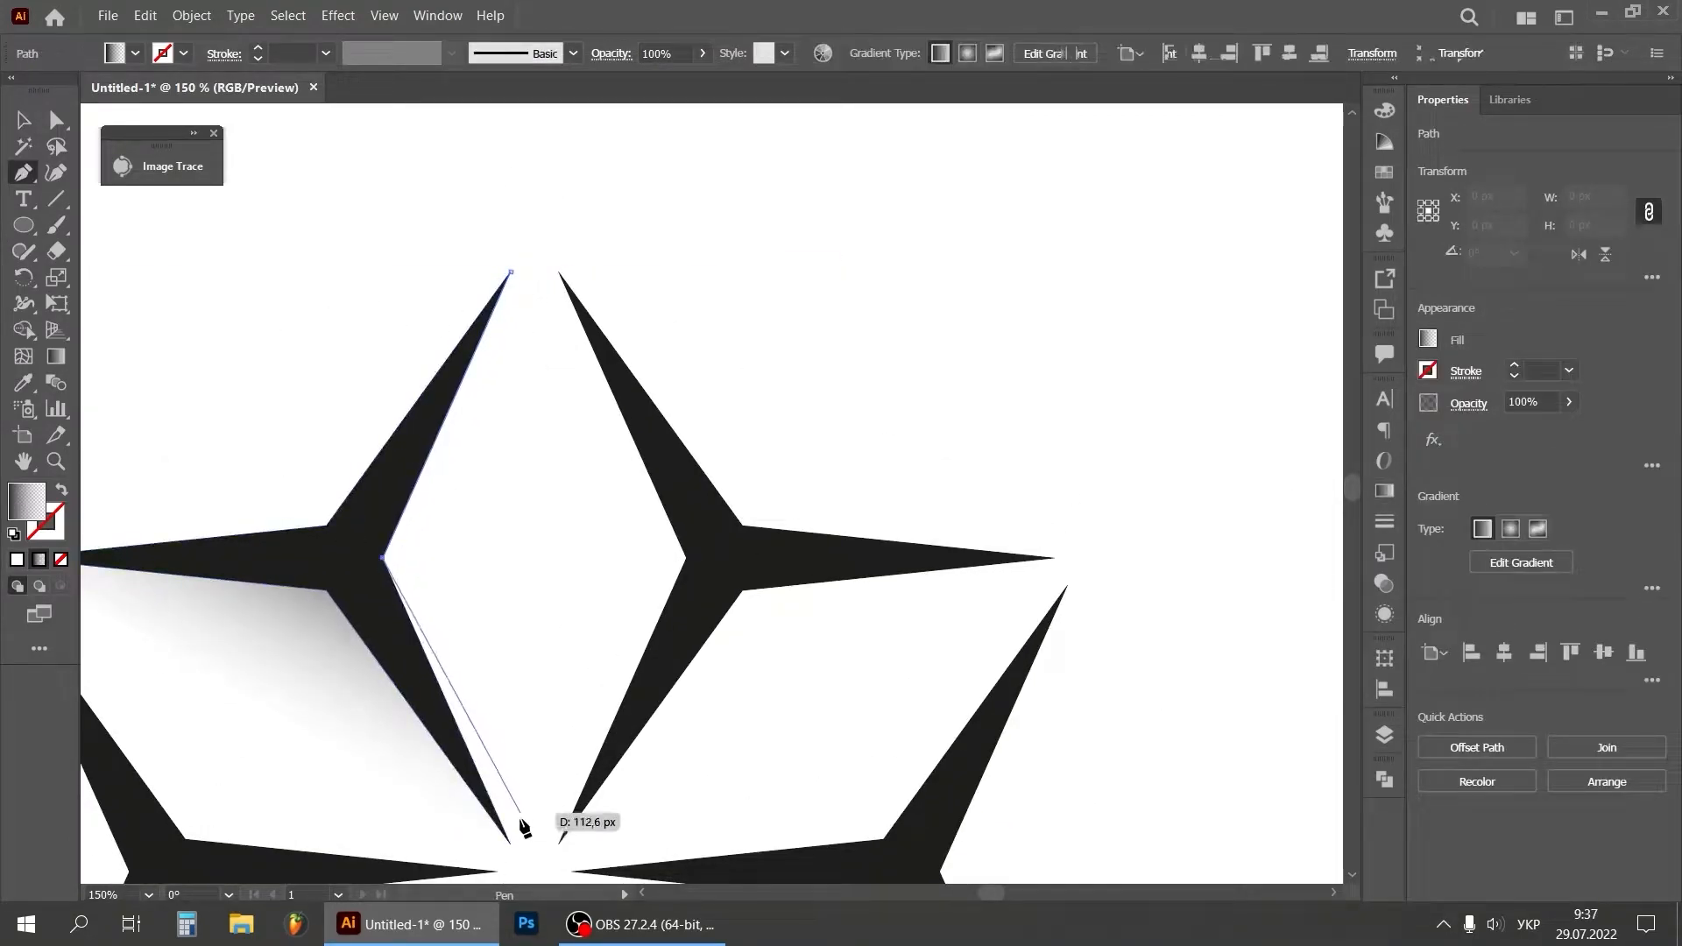
left_click(511, 843)
left_click(510, 272)
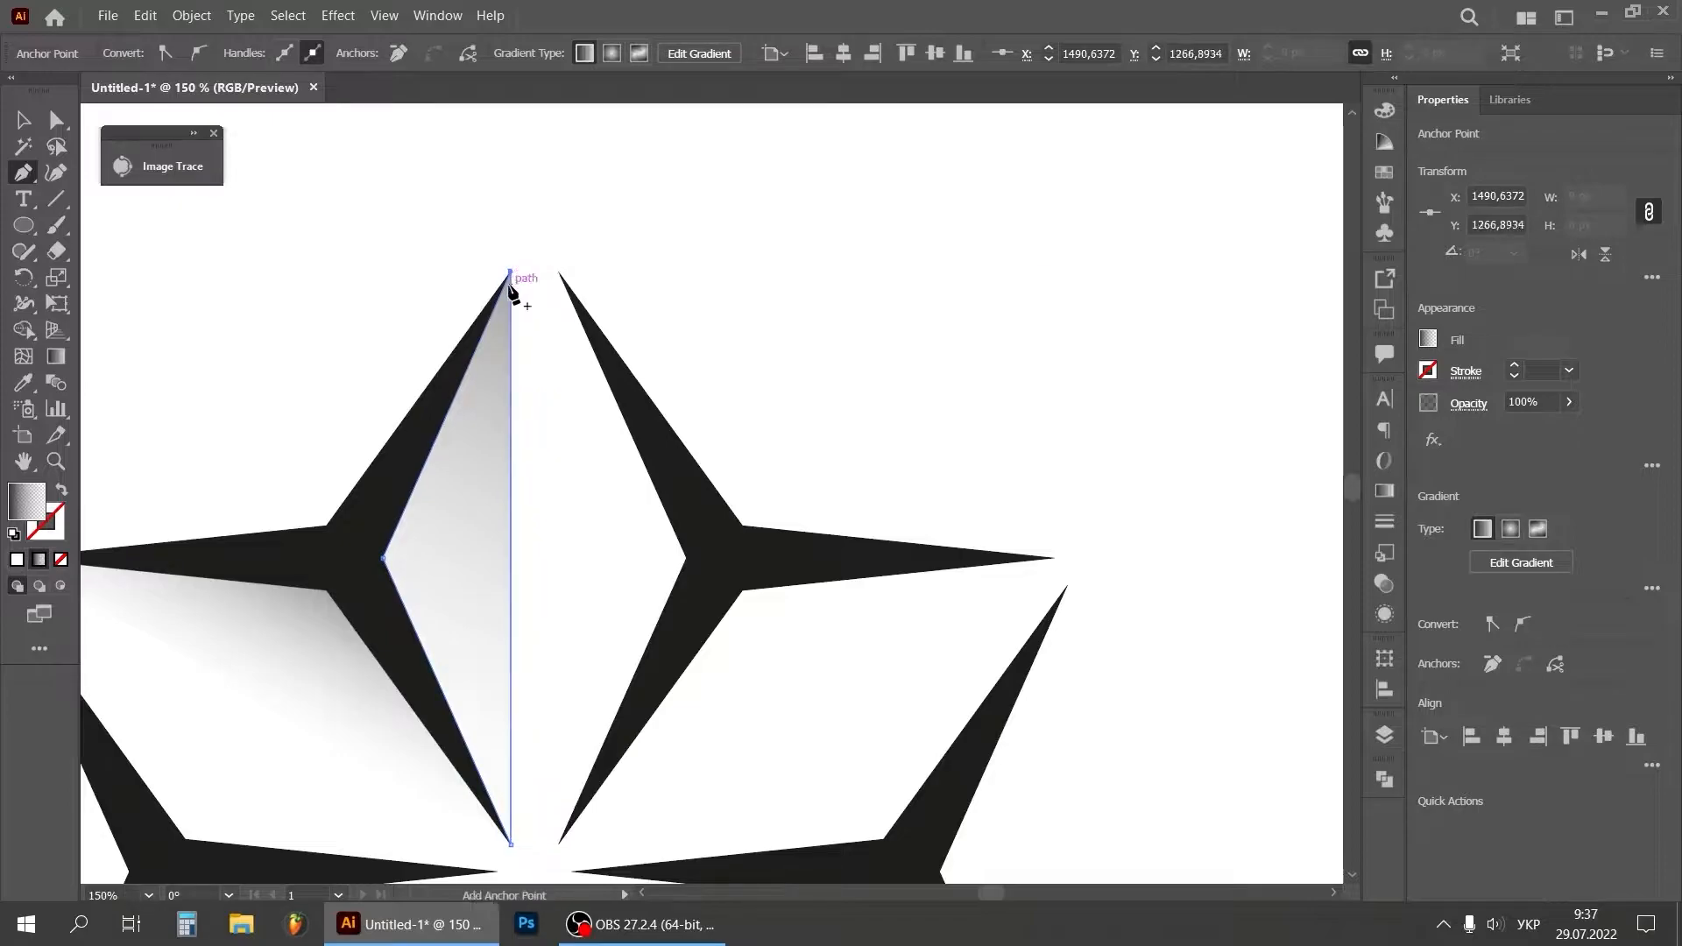
left_click(56, 355)
left_click_drag(405, 512, 515, 547)
left_click_drag(368, 480, 528, 505)
left_click(26, 118)
left_click(208, 259)
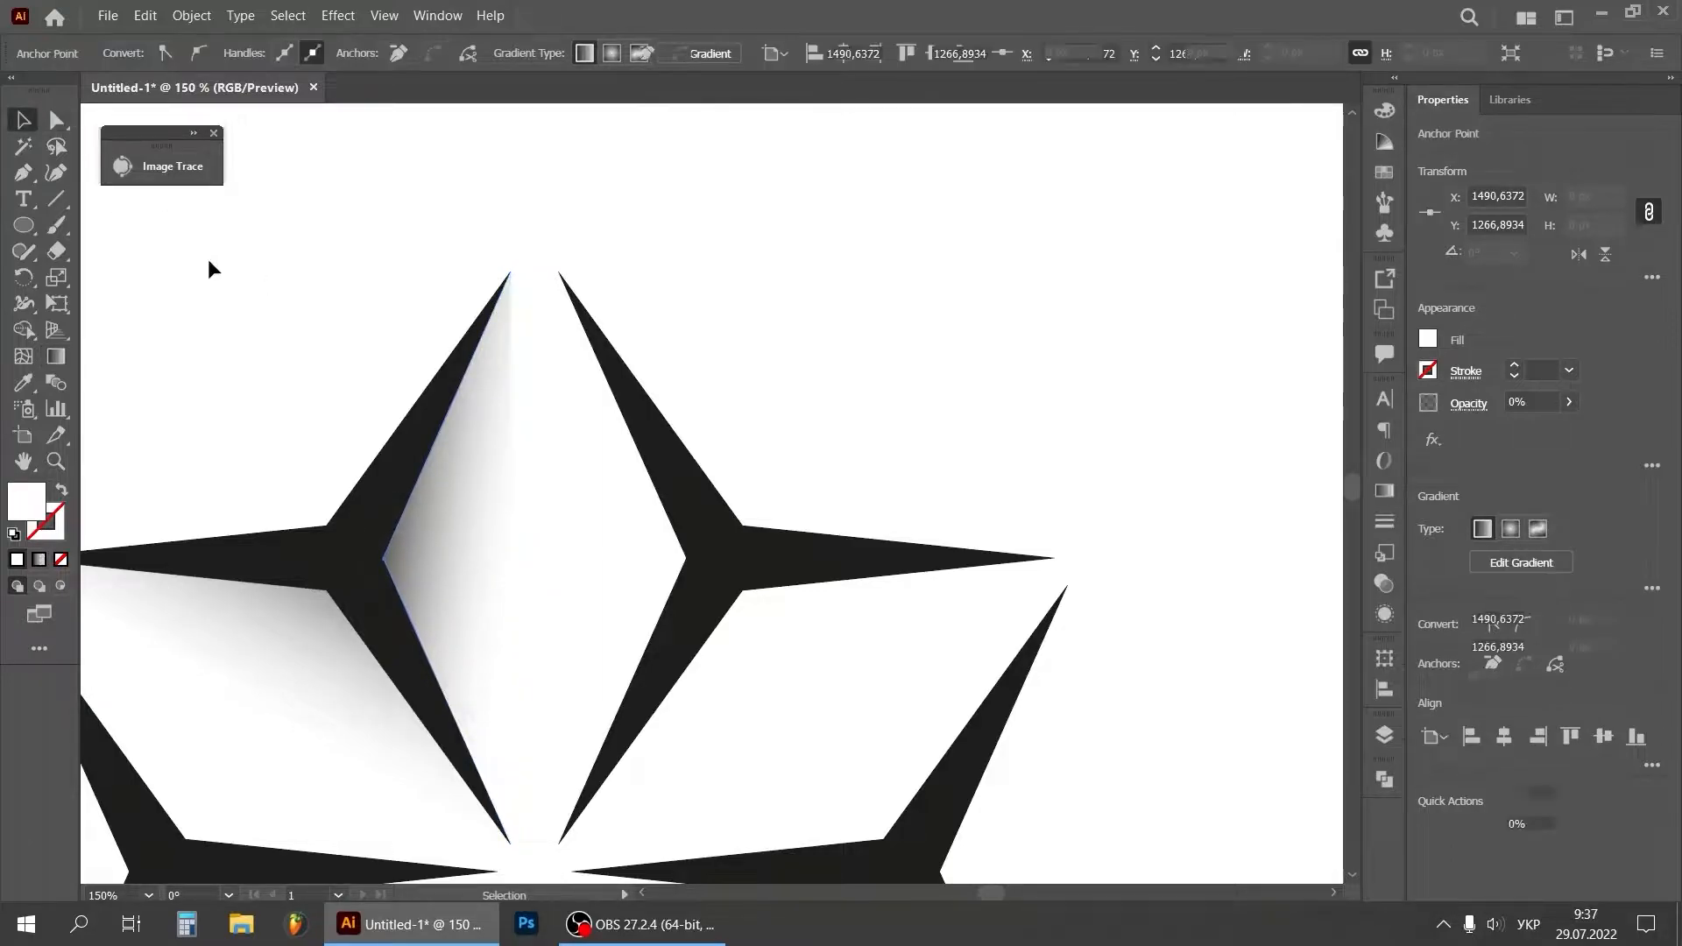
key("ctrl+z")
key("ctrl+z")
Run the triangle's gradient nearly horizontally from left of the upper-left star's centre to just past the triangle's vertical edge
left_click(57, 361)
mouse_move(148, 297)
left_mouse_down()
mouse_move(439, 481)
mouse_move(514, 552)
mouse_move(585, 405)
mouse_move(721, 397)
left_mouse_up()
key("ctrl+z")
left_click_drag(260, 489, 525, 529)
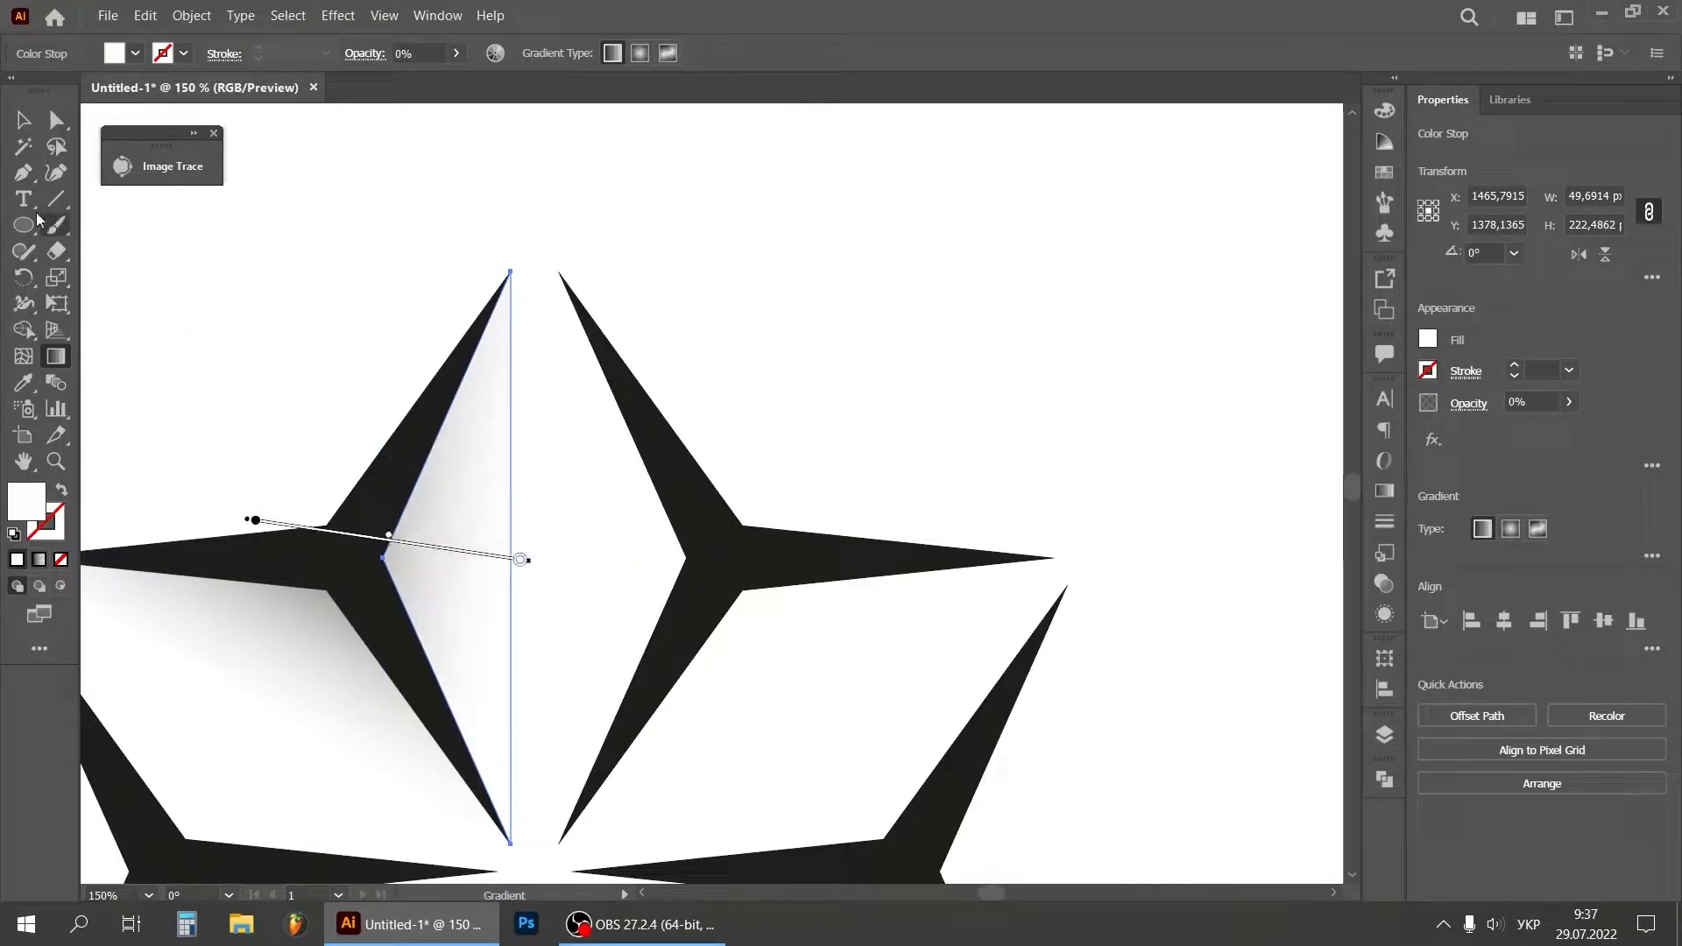
left_click(23, 120)
left_click(350, 323)
Draw a triangle with the Pen tool joining the left middle star's lower tip, lower inner corner and right tip
key("ctrl+0")
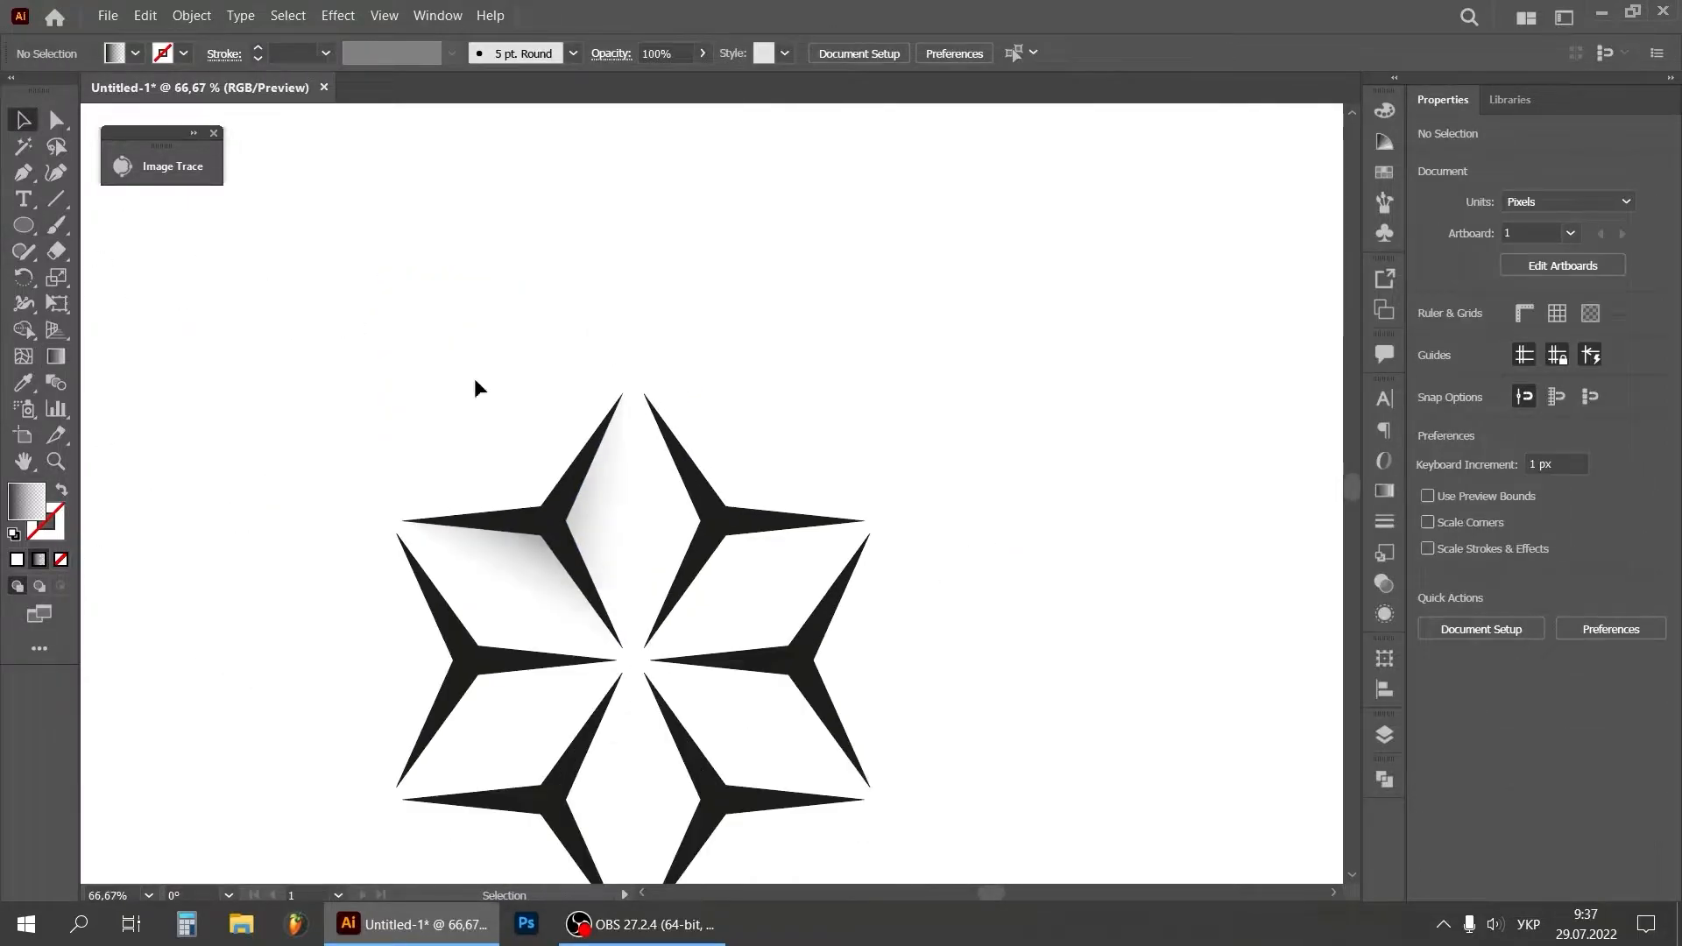
left_click_drag(1352, 489, 1346, 504)
key("ctrl+1")
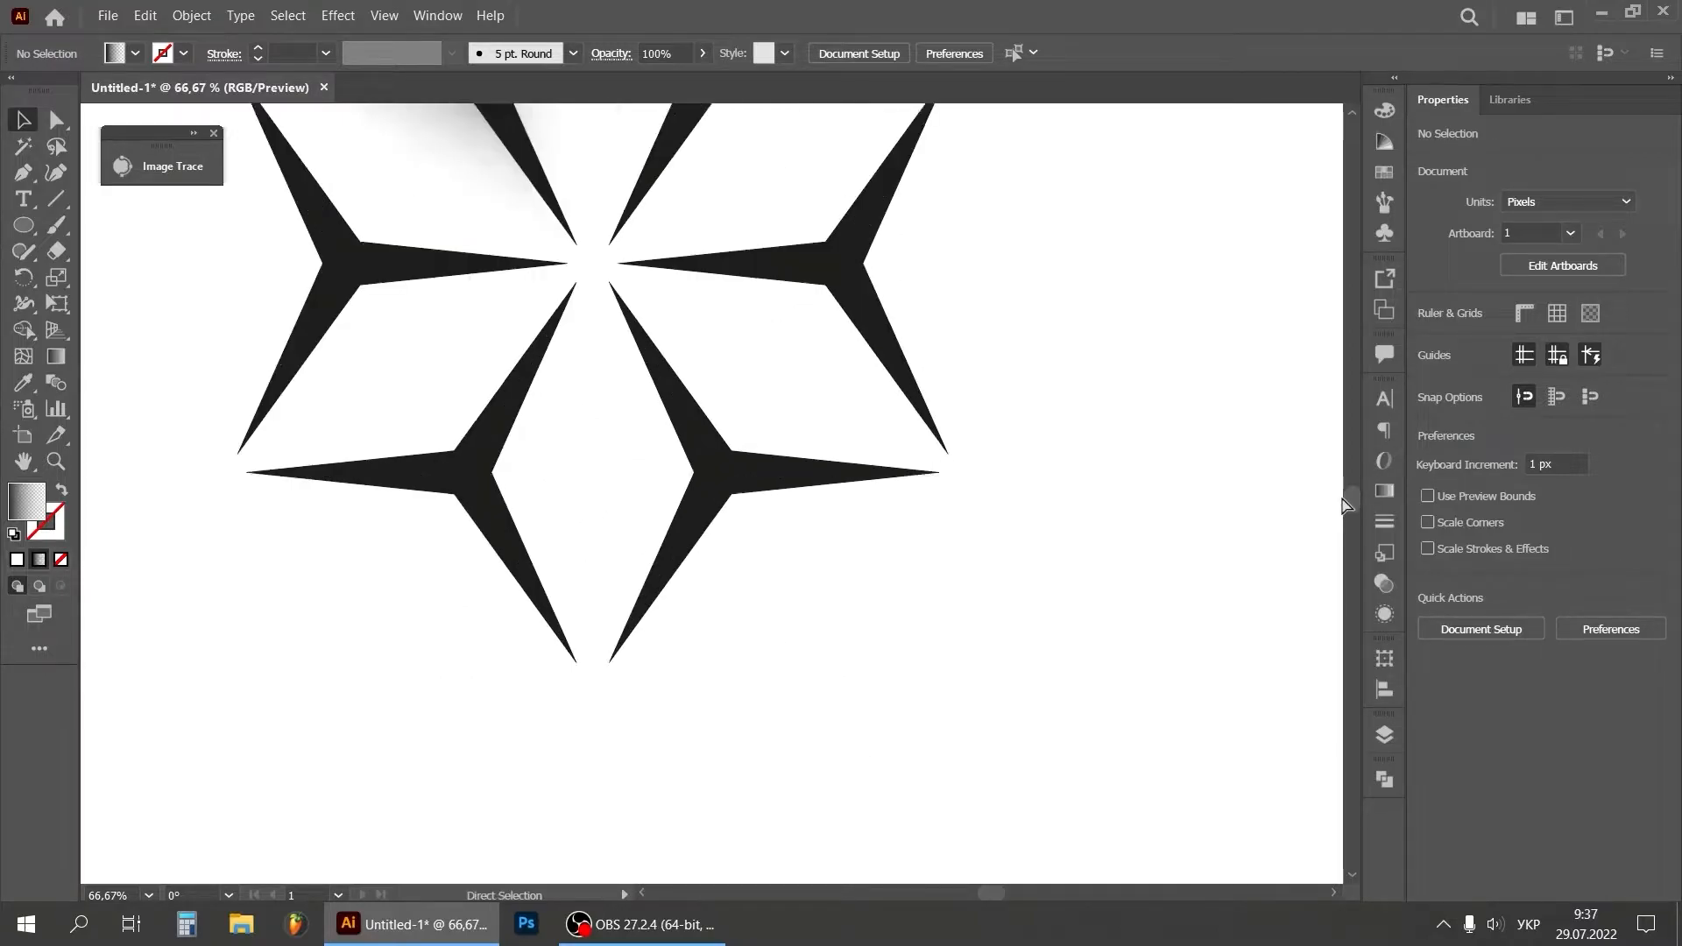
left_click_drag(995, 897, 991, 899)
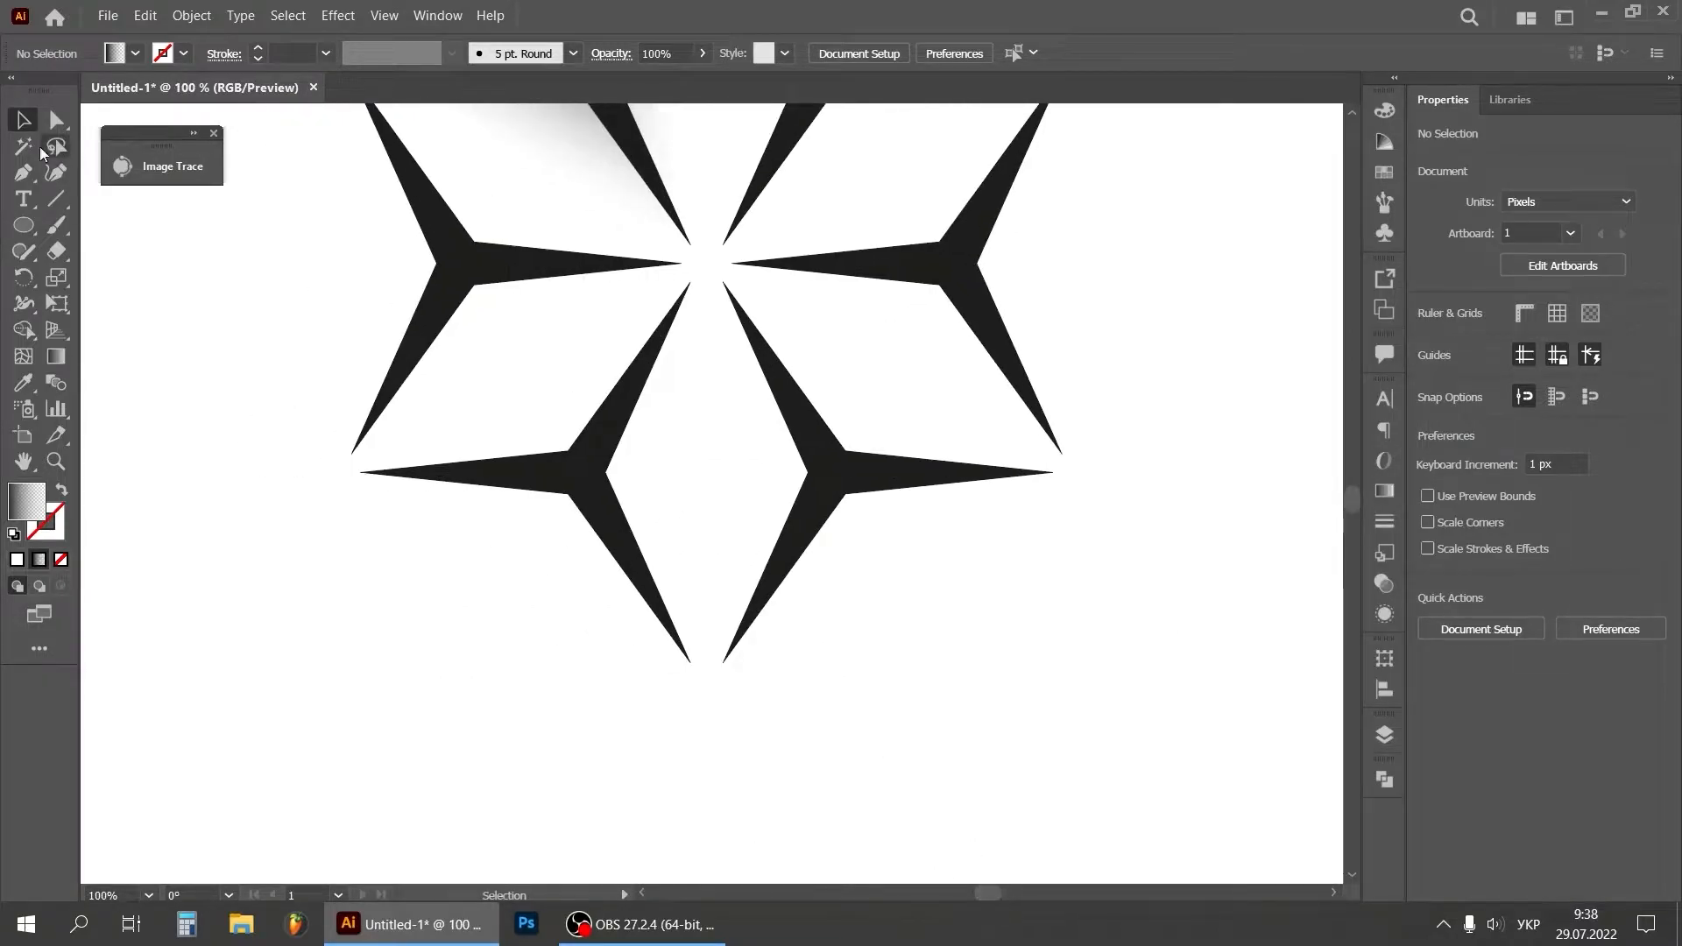
left_click(23, 173)
left_click(351, 455)
left_click(474, 285)
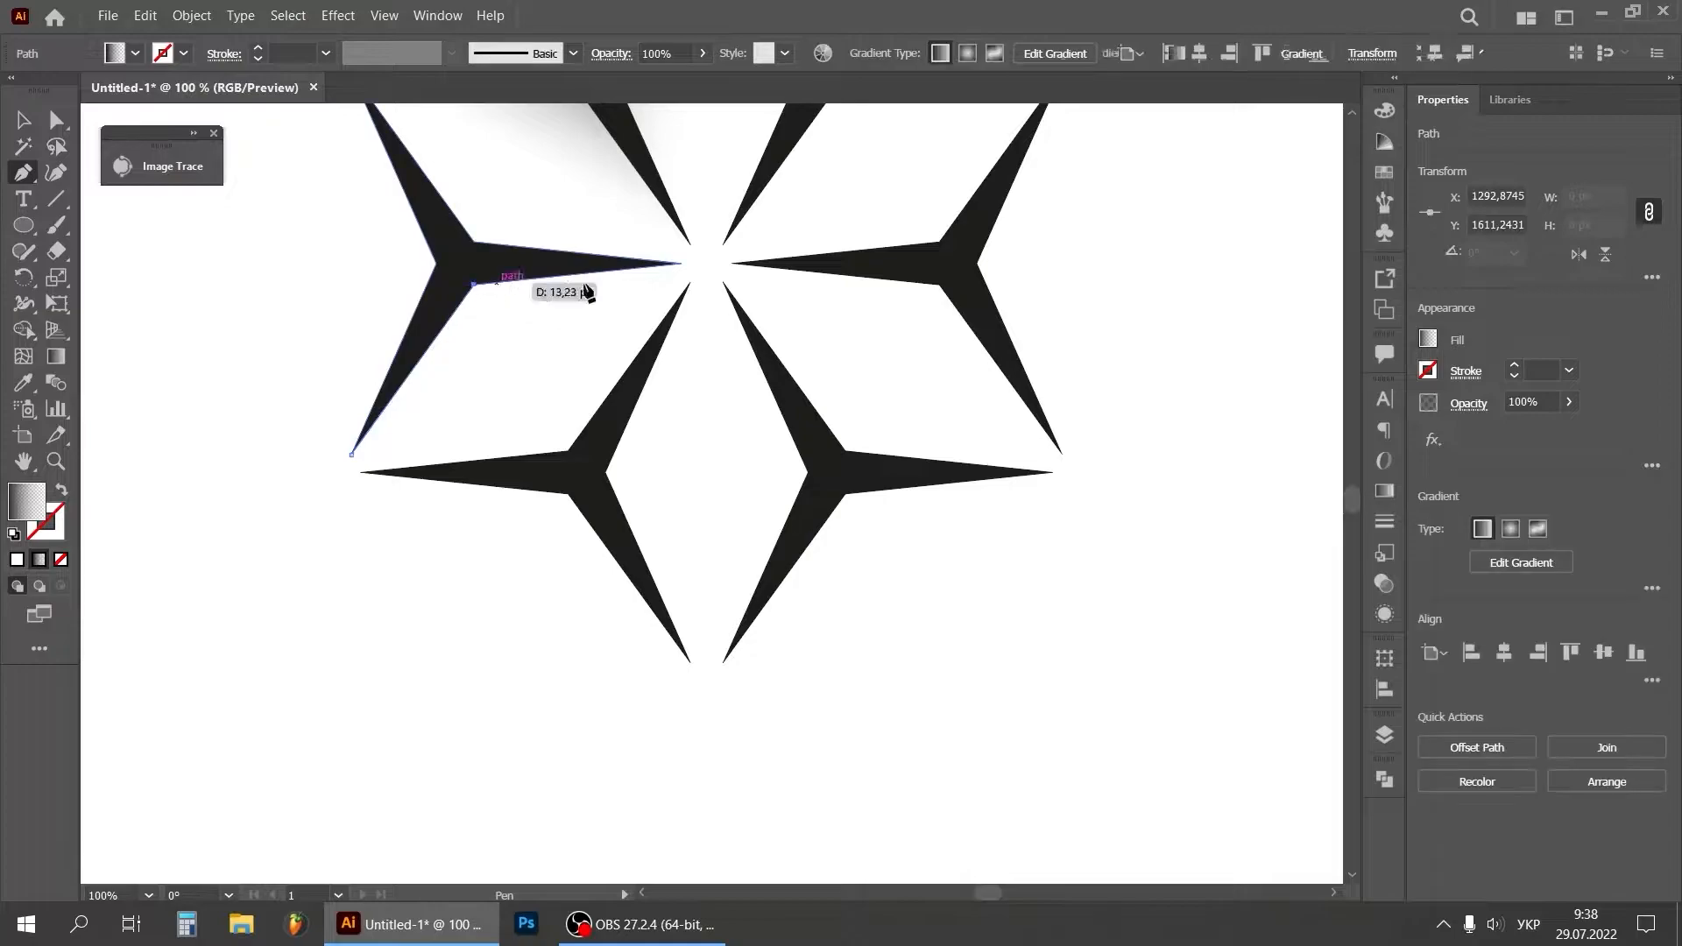
left_click(682, 263)
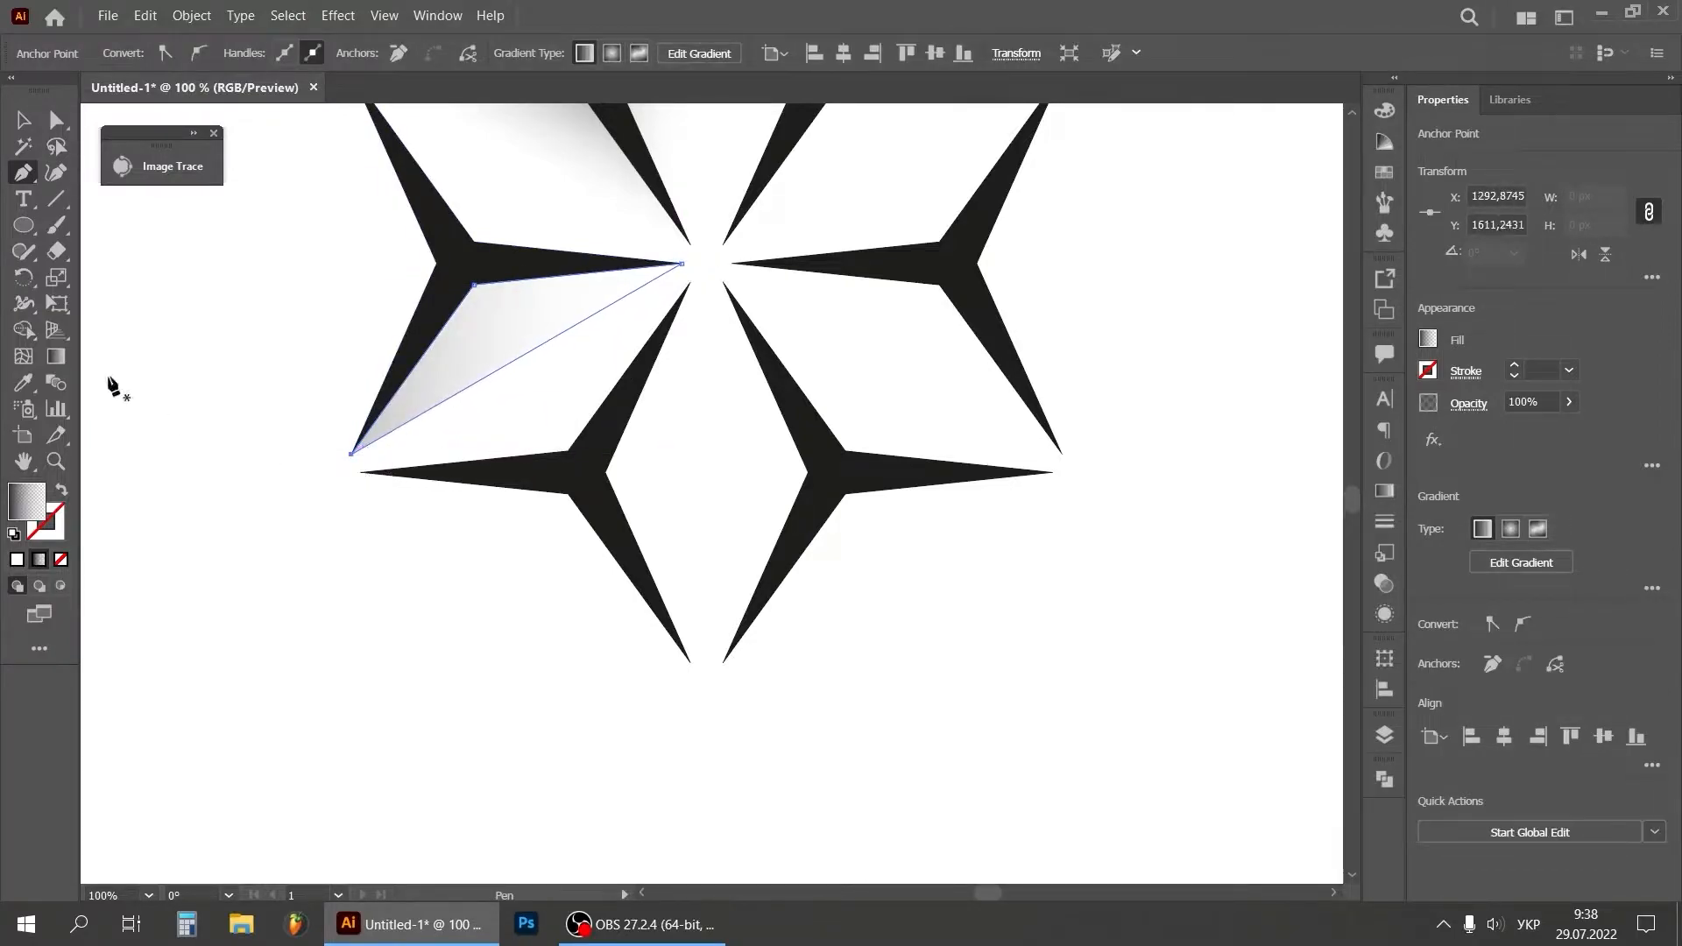
Run the new triangle's gradient diagonally from the left middle star's upper blade through its centre to the triangle's long edge
left_click(56, 357)
left_click_drag(412, 178, 525, 387)
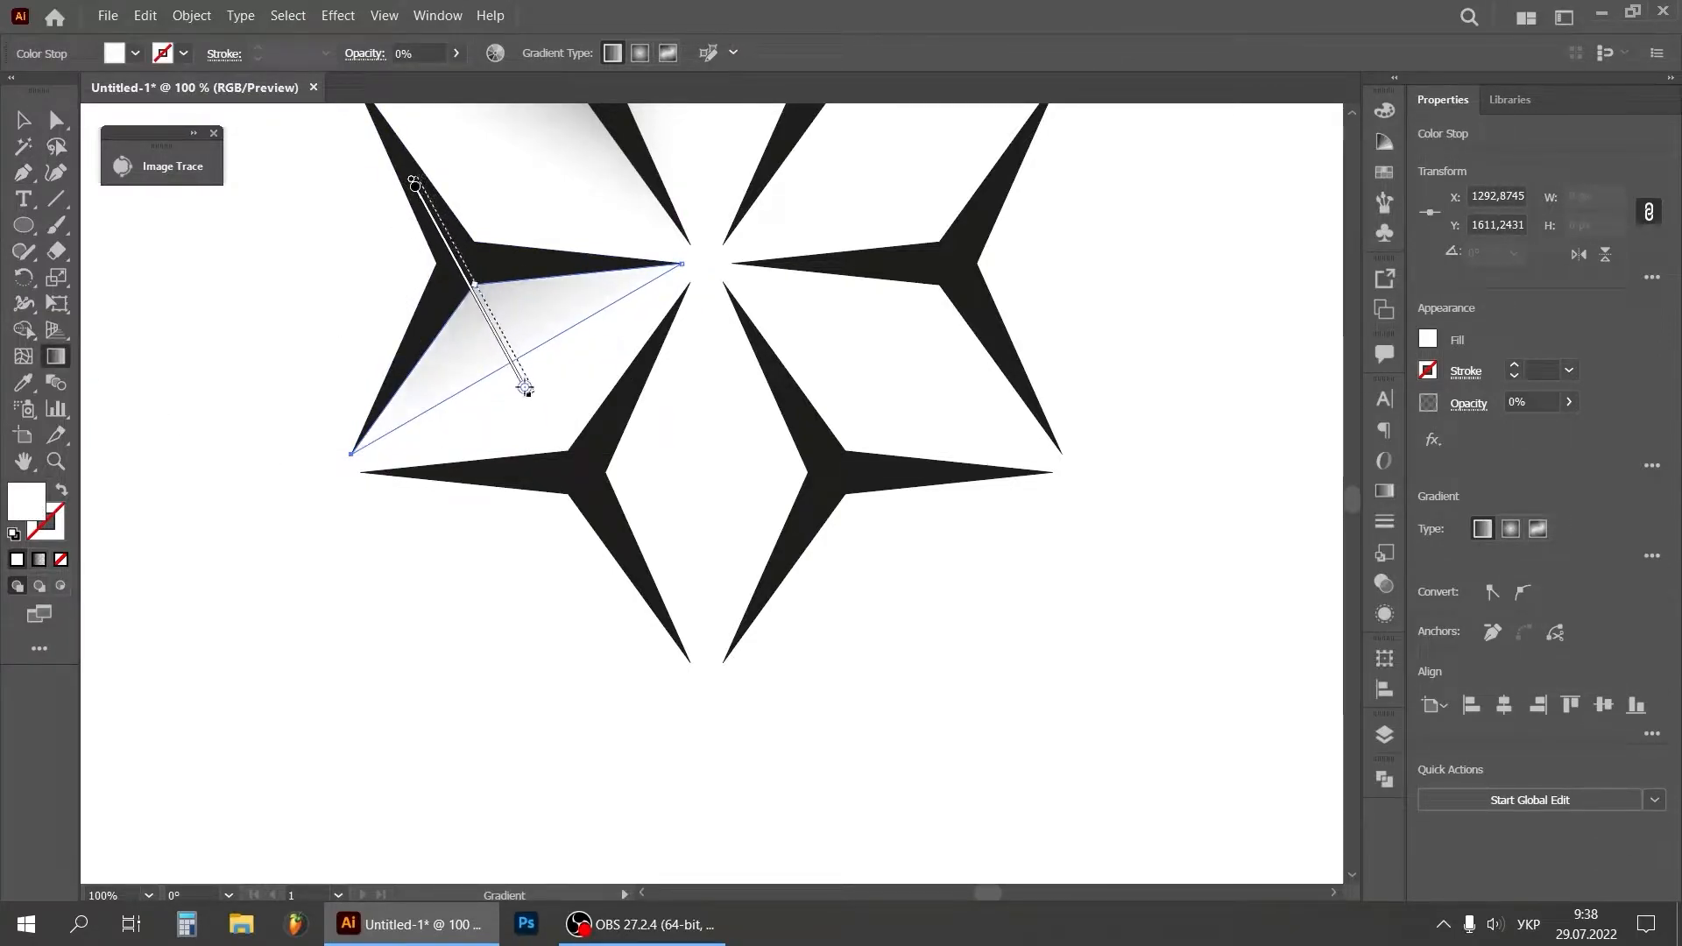
left_click_drag(421, 240, 491, 370)
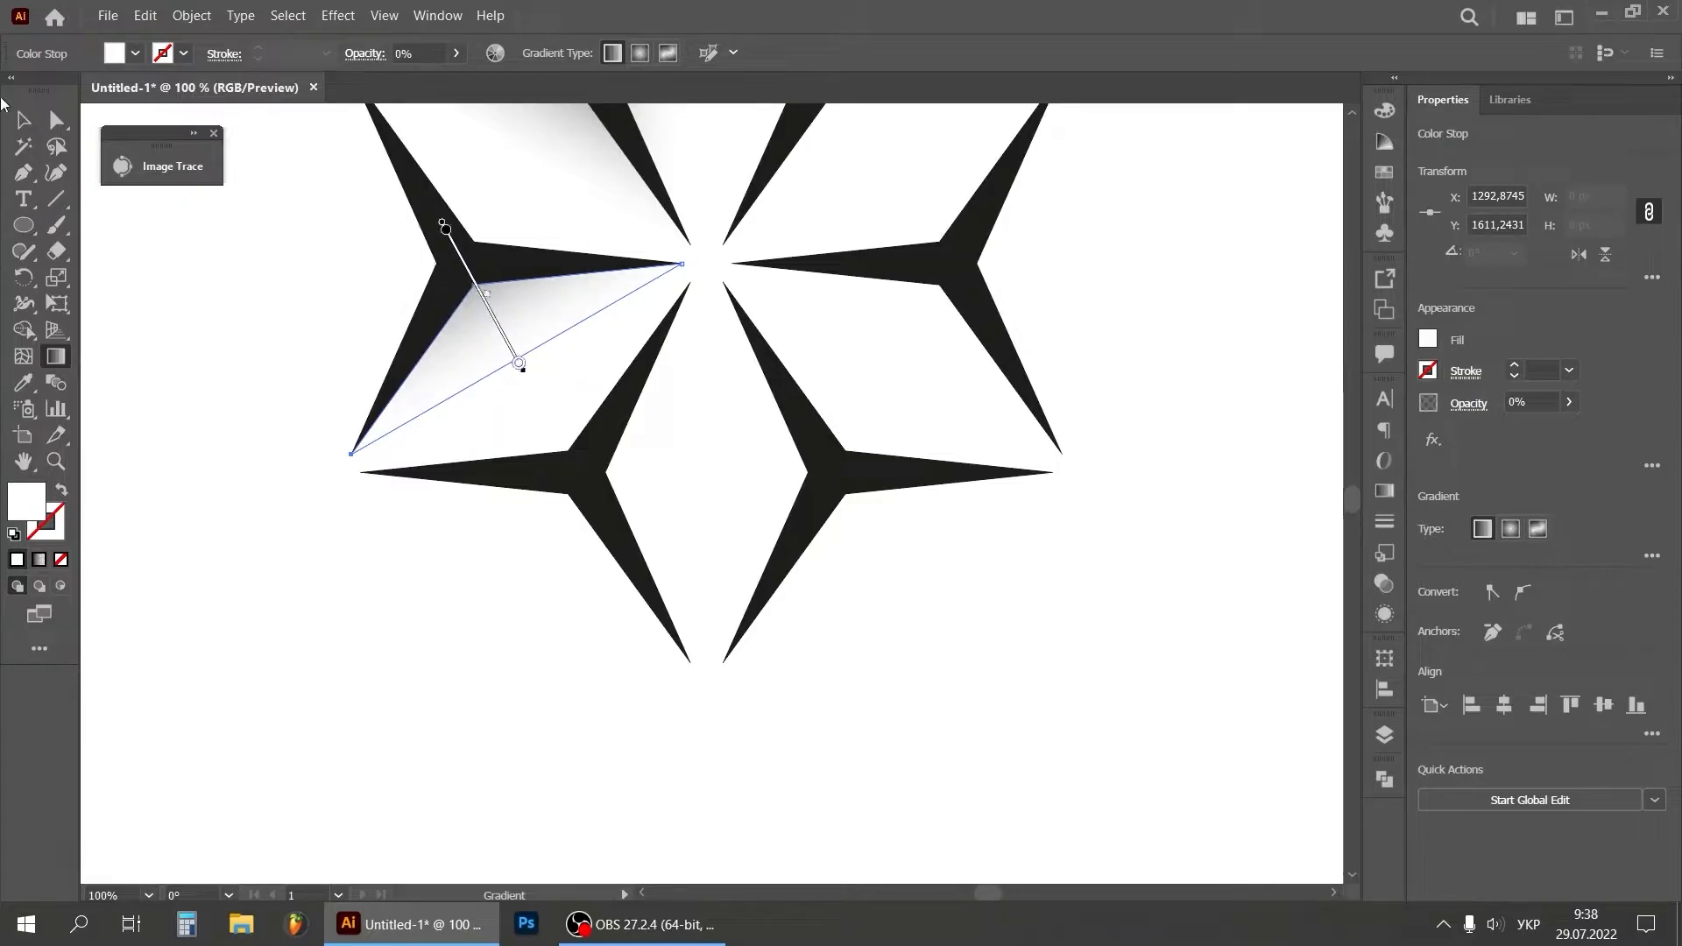
left_click(23, 120)
left_click(436, 578)
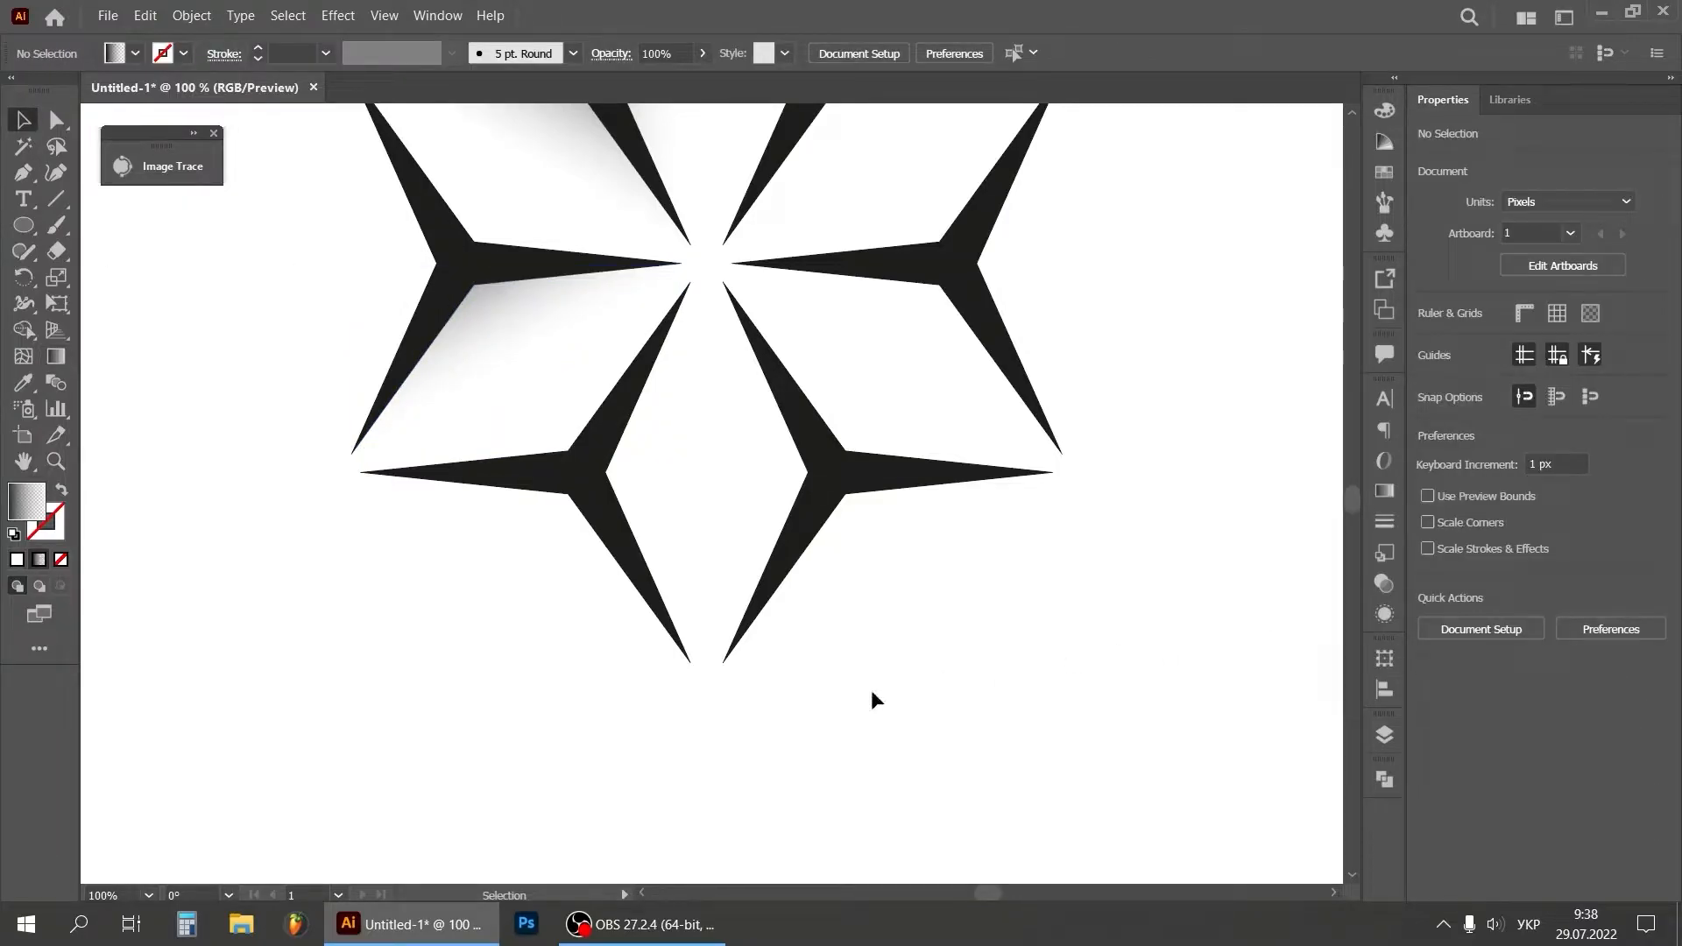
Draw a triangle with the Pen tool joining the lower-left star's left tip, lower inner corner and bottom tip
left_click(23, 173)
left_click(360, 474)
left_click(568, 493)
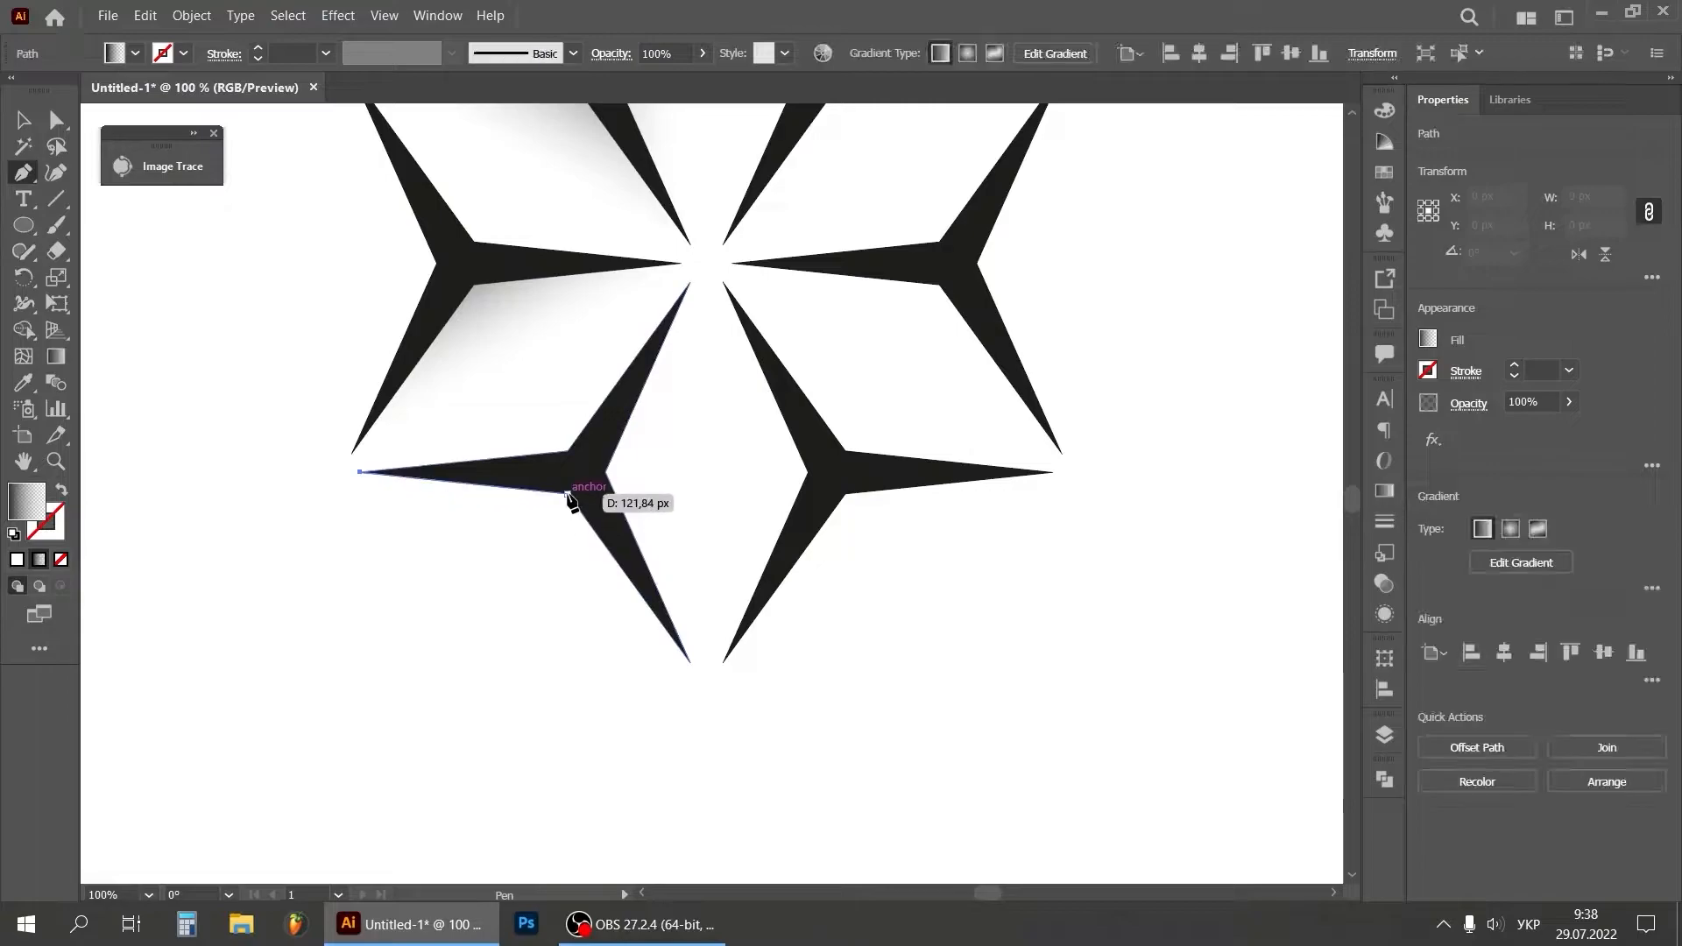
left_click(688, 663)
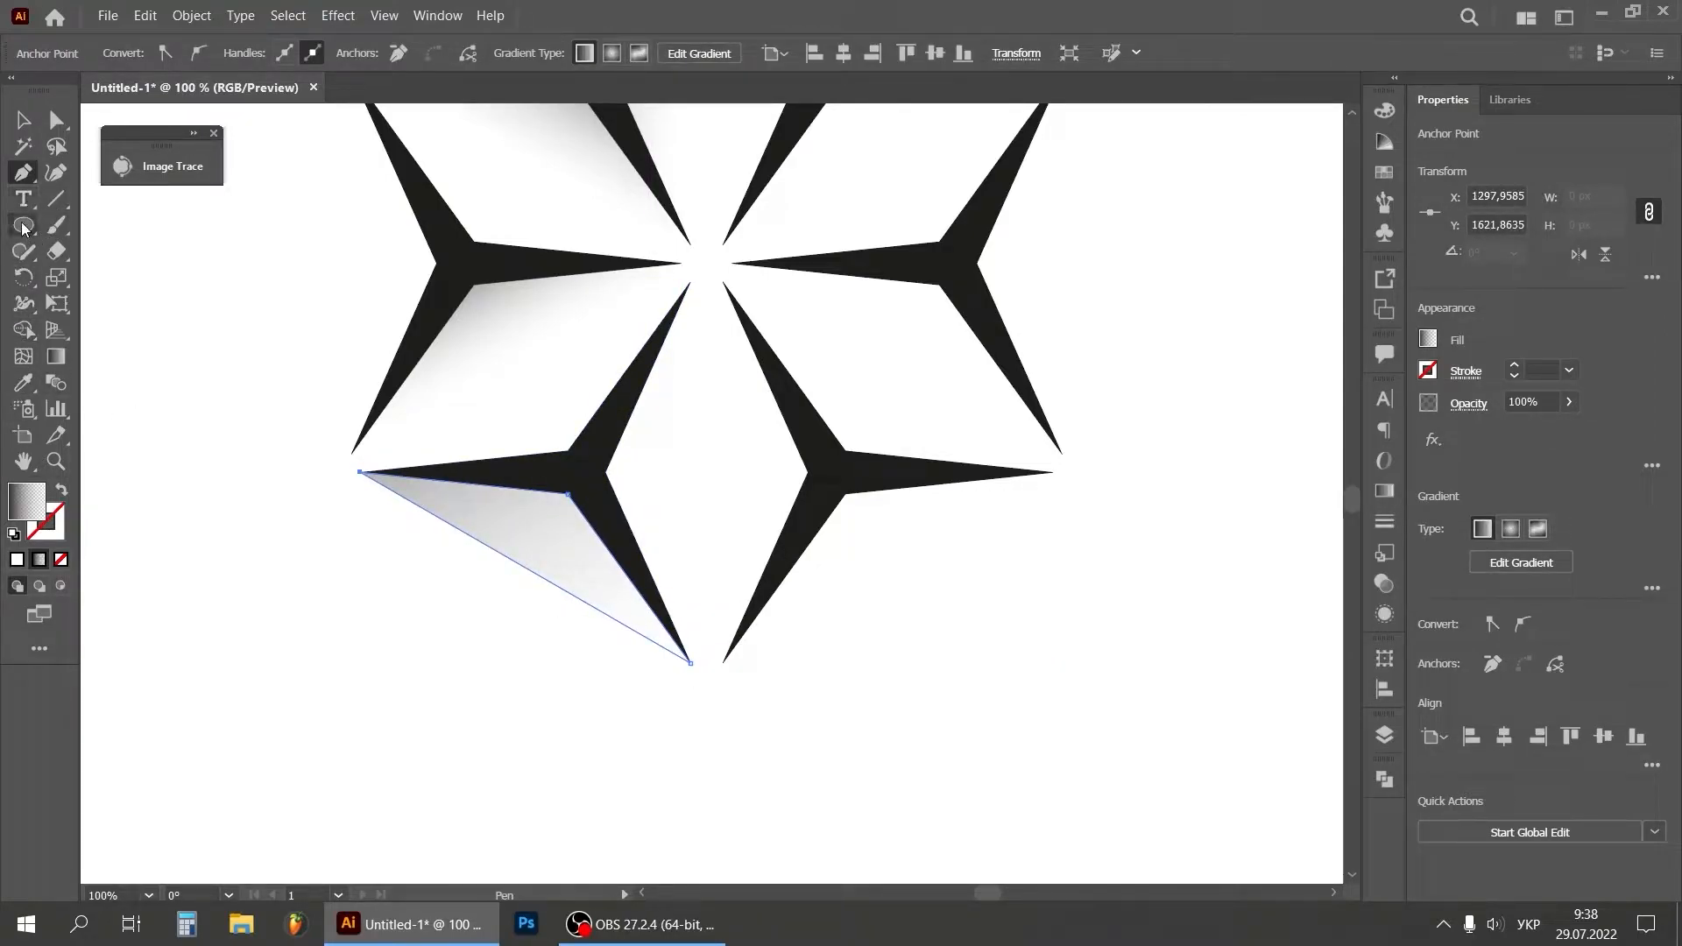
Run this triangle's gradient diagonally from the lower-left star's centre down to the triangle's outer long edge
left_click(55, 357)
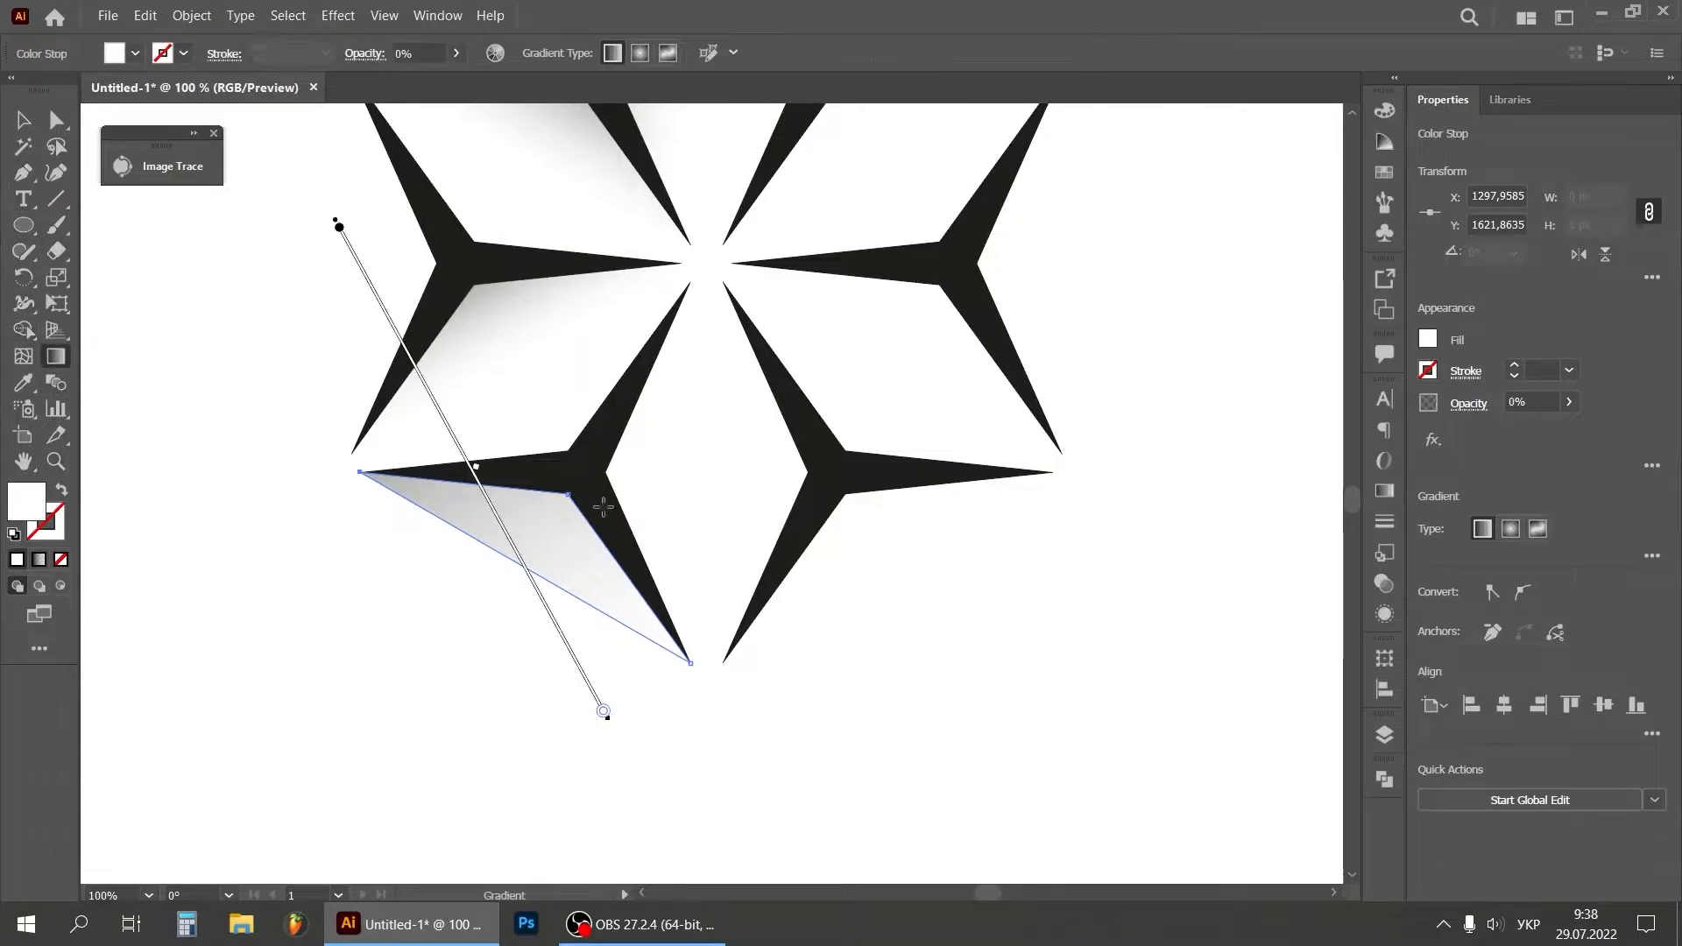
left_click_drag(559, 455, 515, 564)
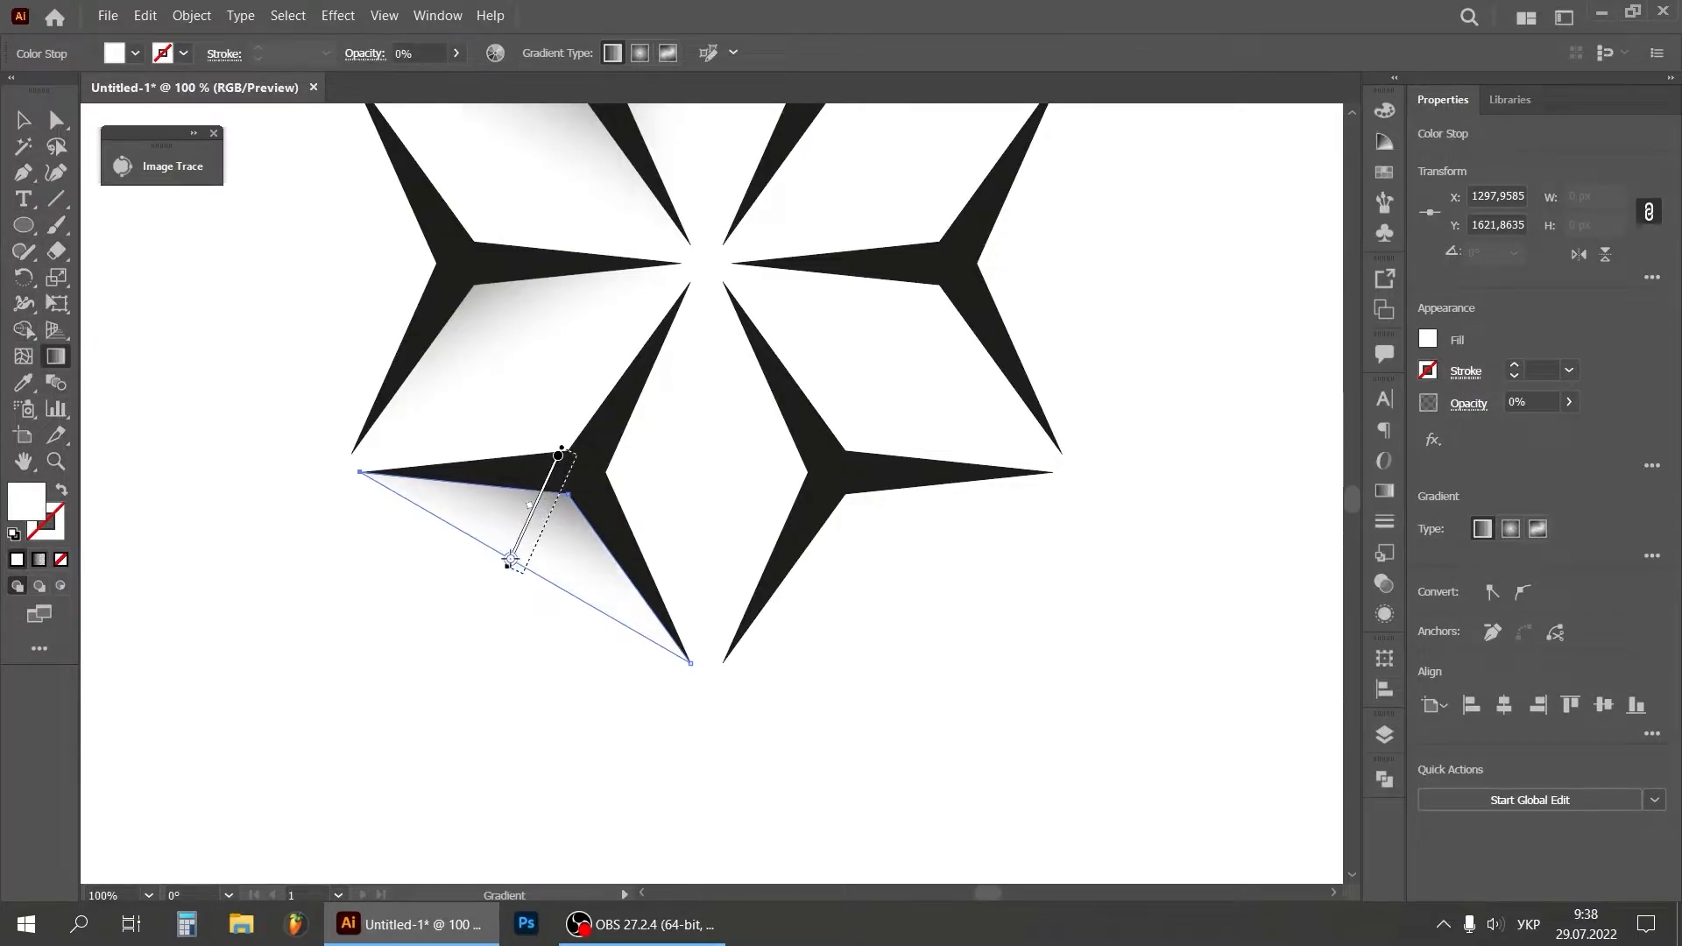
left_click(23, 120)
left_click(473, 677)
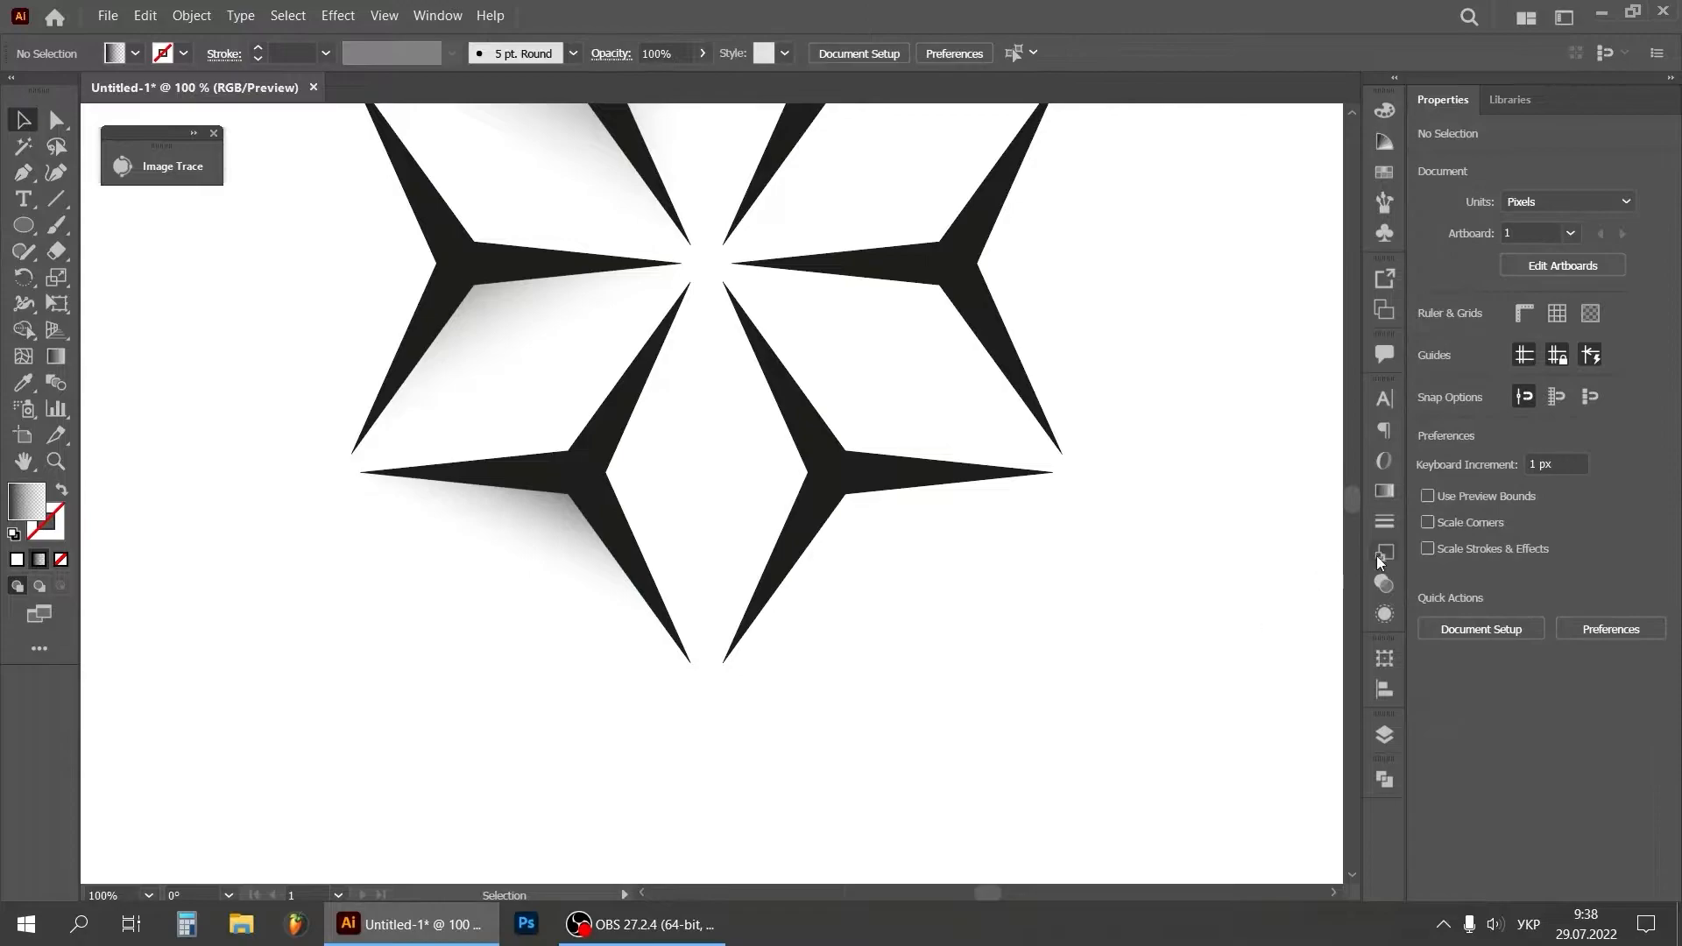
Draw a triangle with the Pen tool joining the lower-left star's upper tip, right inner corner and bottom tip
scroll(1352, 501, "up", 1)
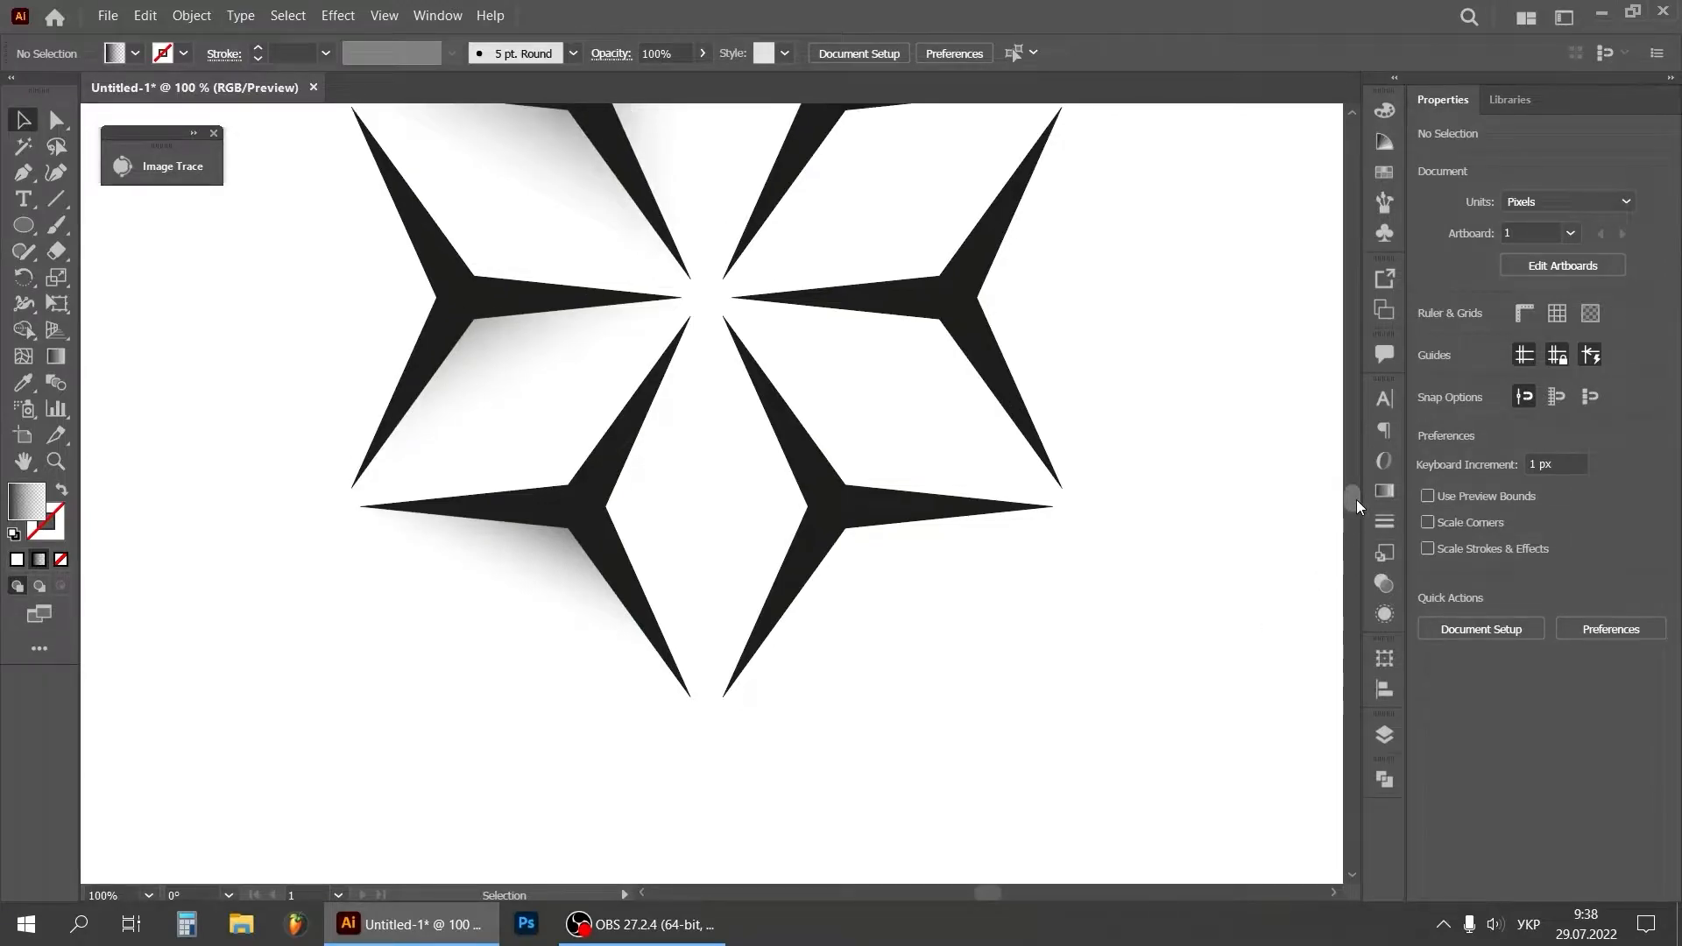
left_click(23, 173)
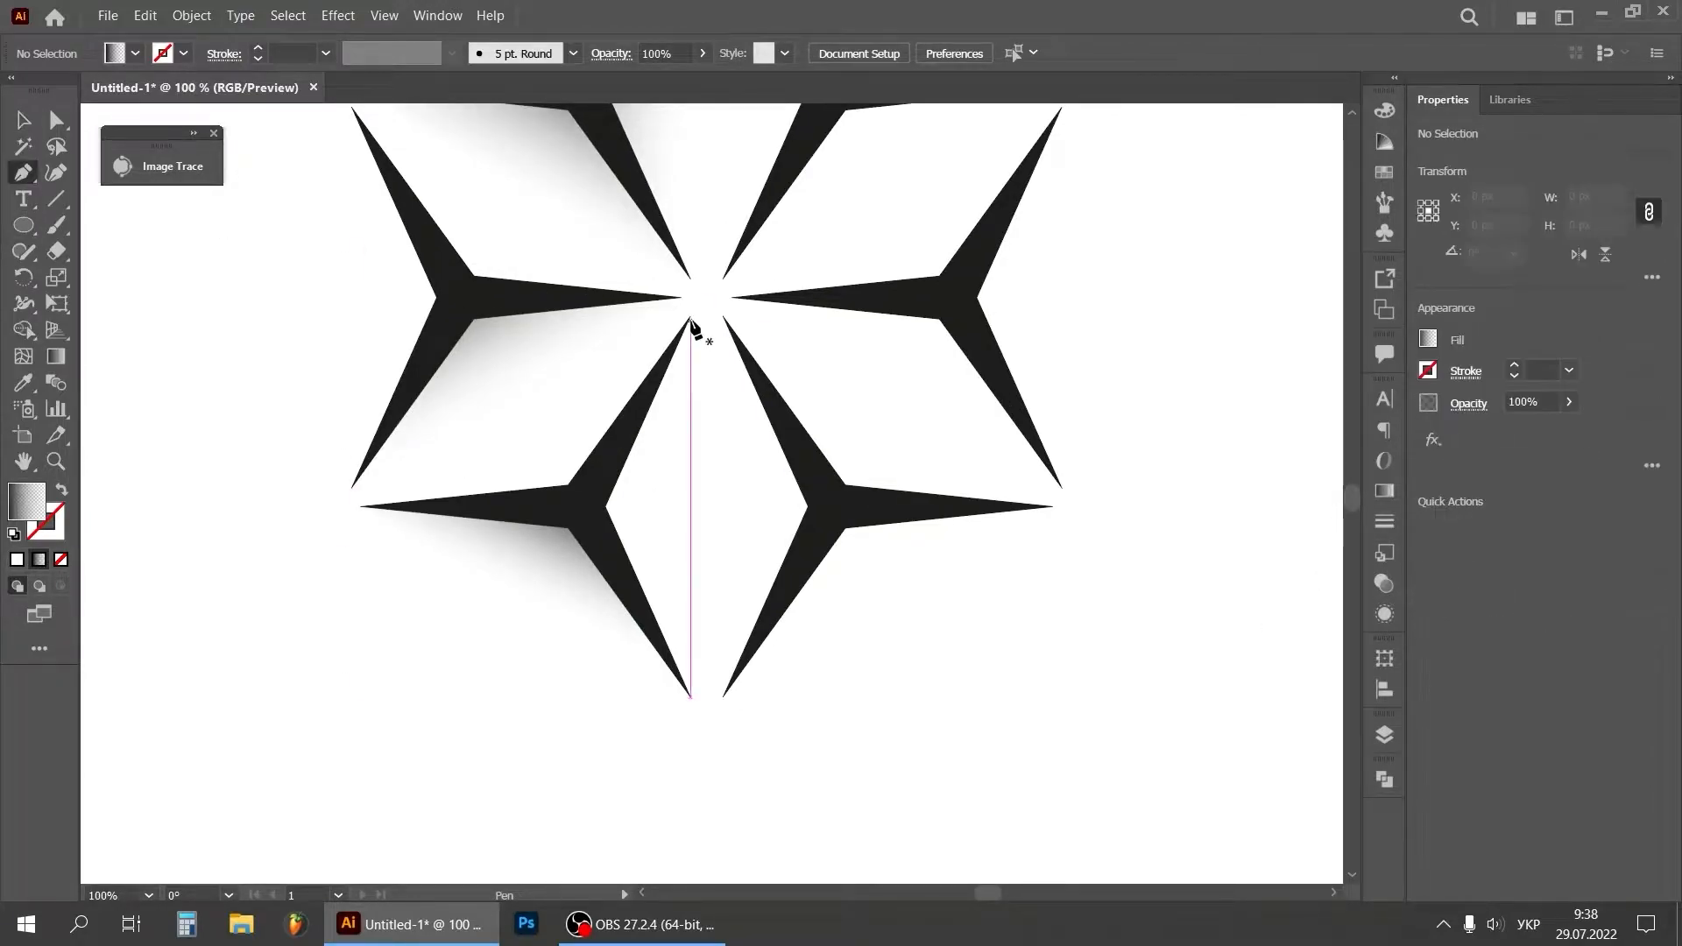
left_click(690, 315)
left_click(605, 506)
left_click(689, 696)
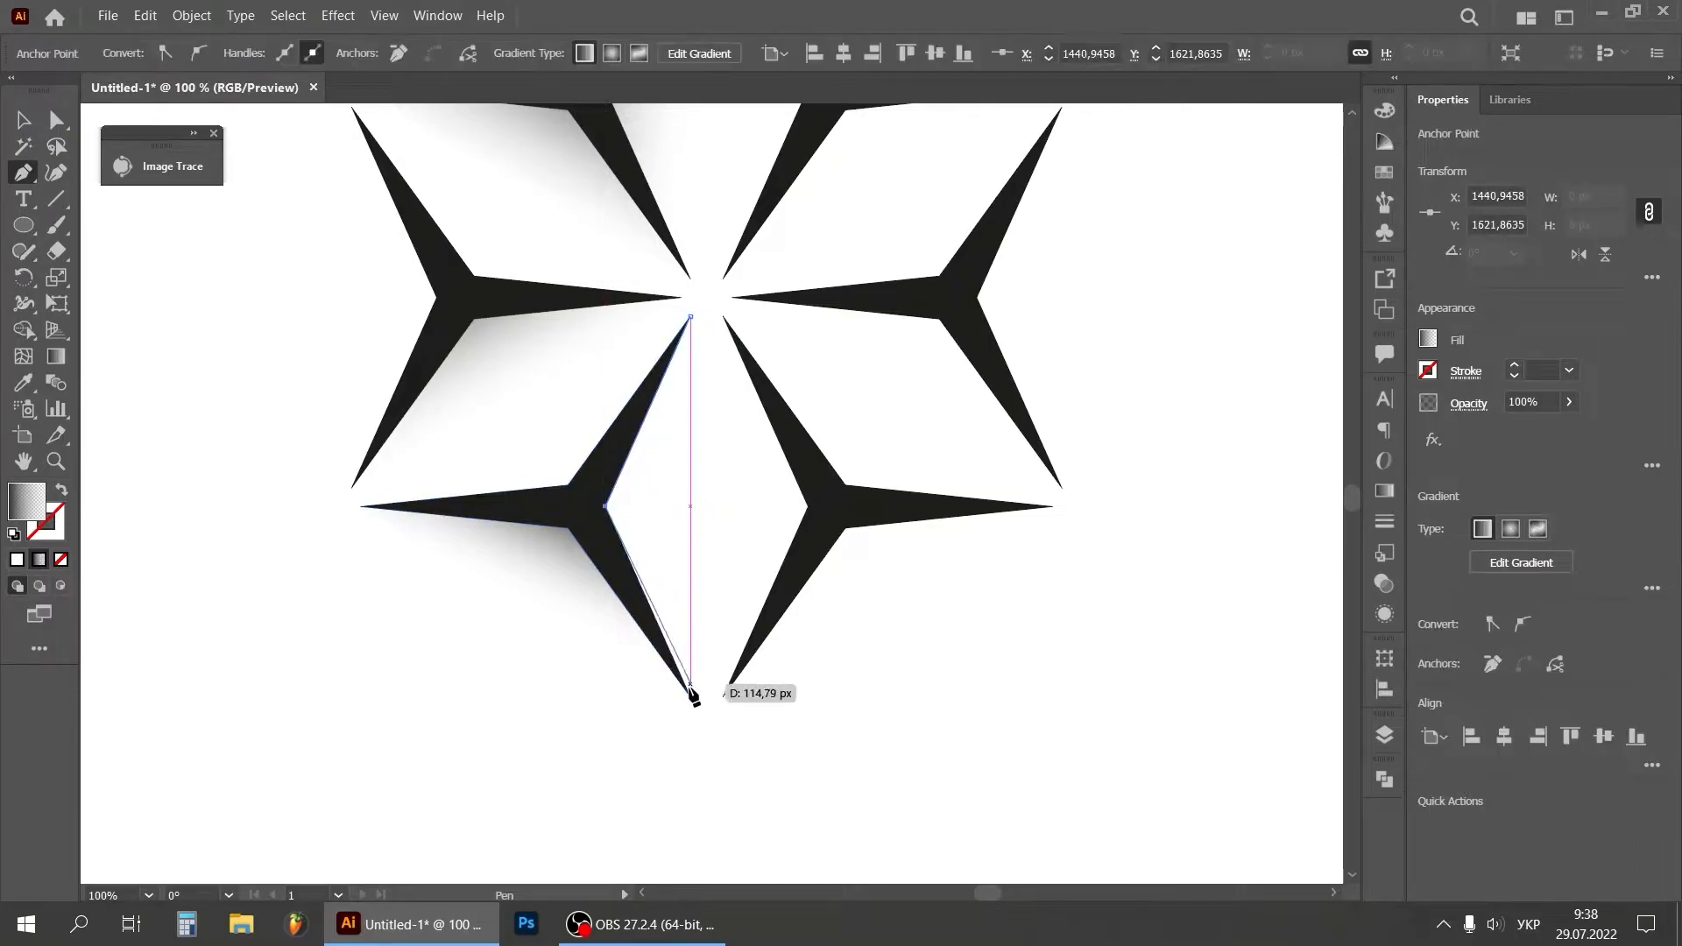
Run the gradient nearly horizontally across the lower-left star's right triangle, starting left of the star and ending just past the vertical edge
left_click(56, 357)
left_click_drag(646, 601, 807, 252)
left_click_drag(569, 379, 679, 447)
left_click_drag(563, 442, 628, 448)
mouse_move(480, 423)
left_mouse_down()
mouse_move(692, 483)
mouse_move(705, 415)
left_mouse_up()
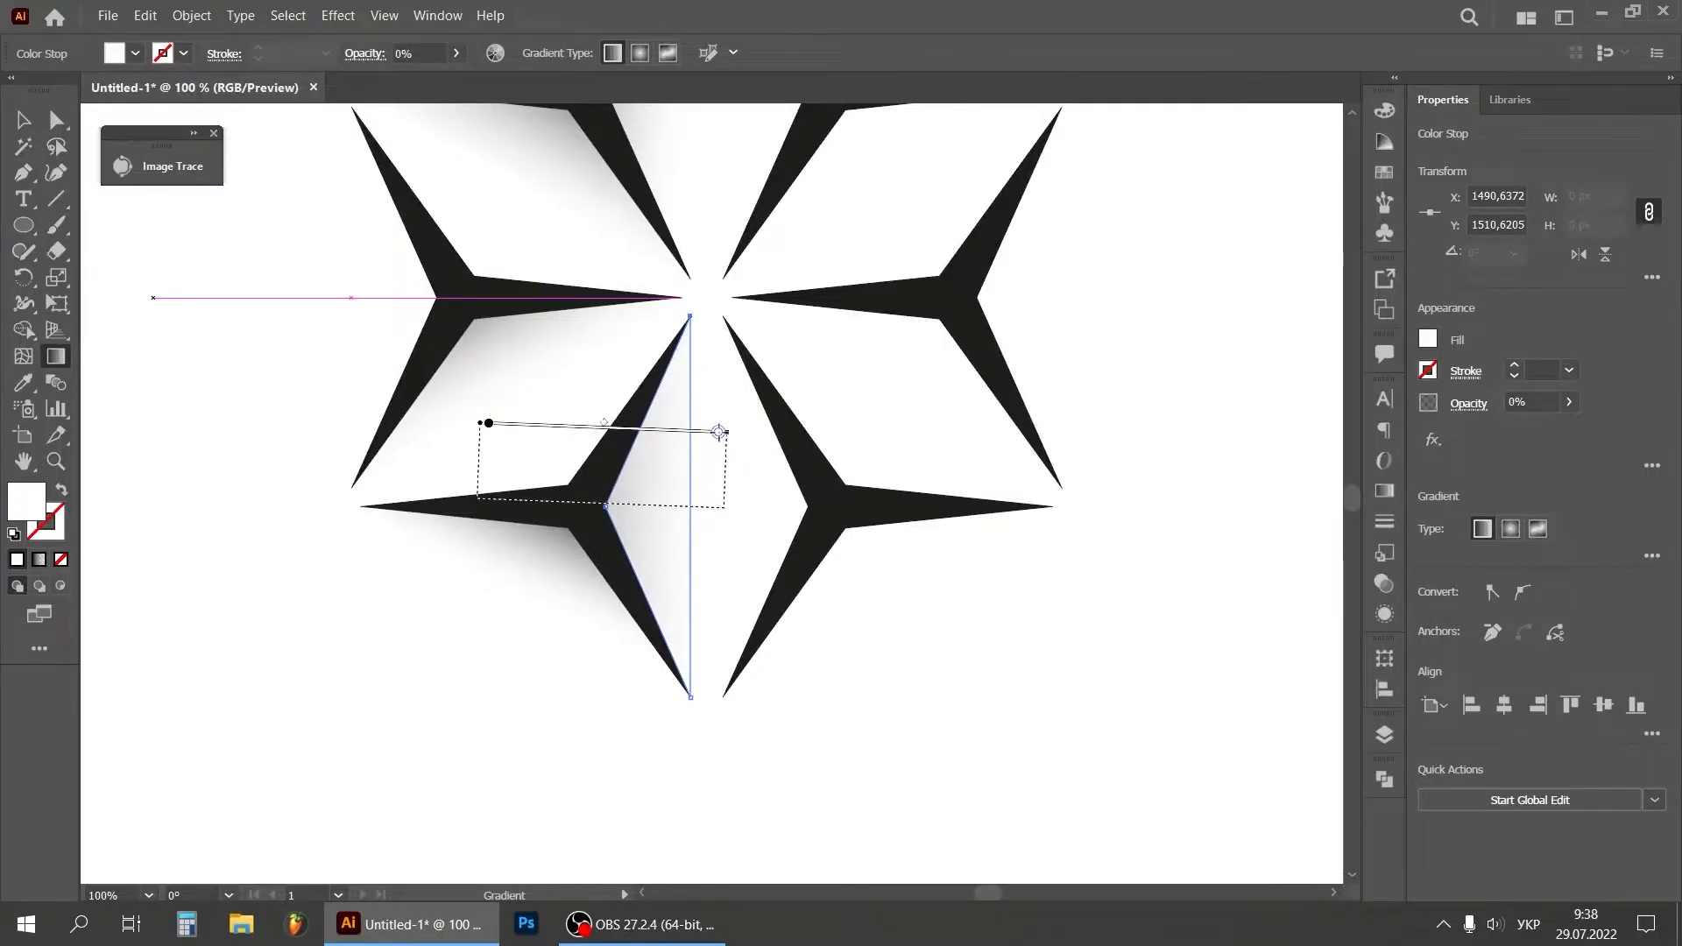
left_click(23, 120)
left_click(760, 708)
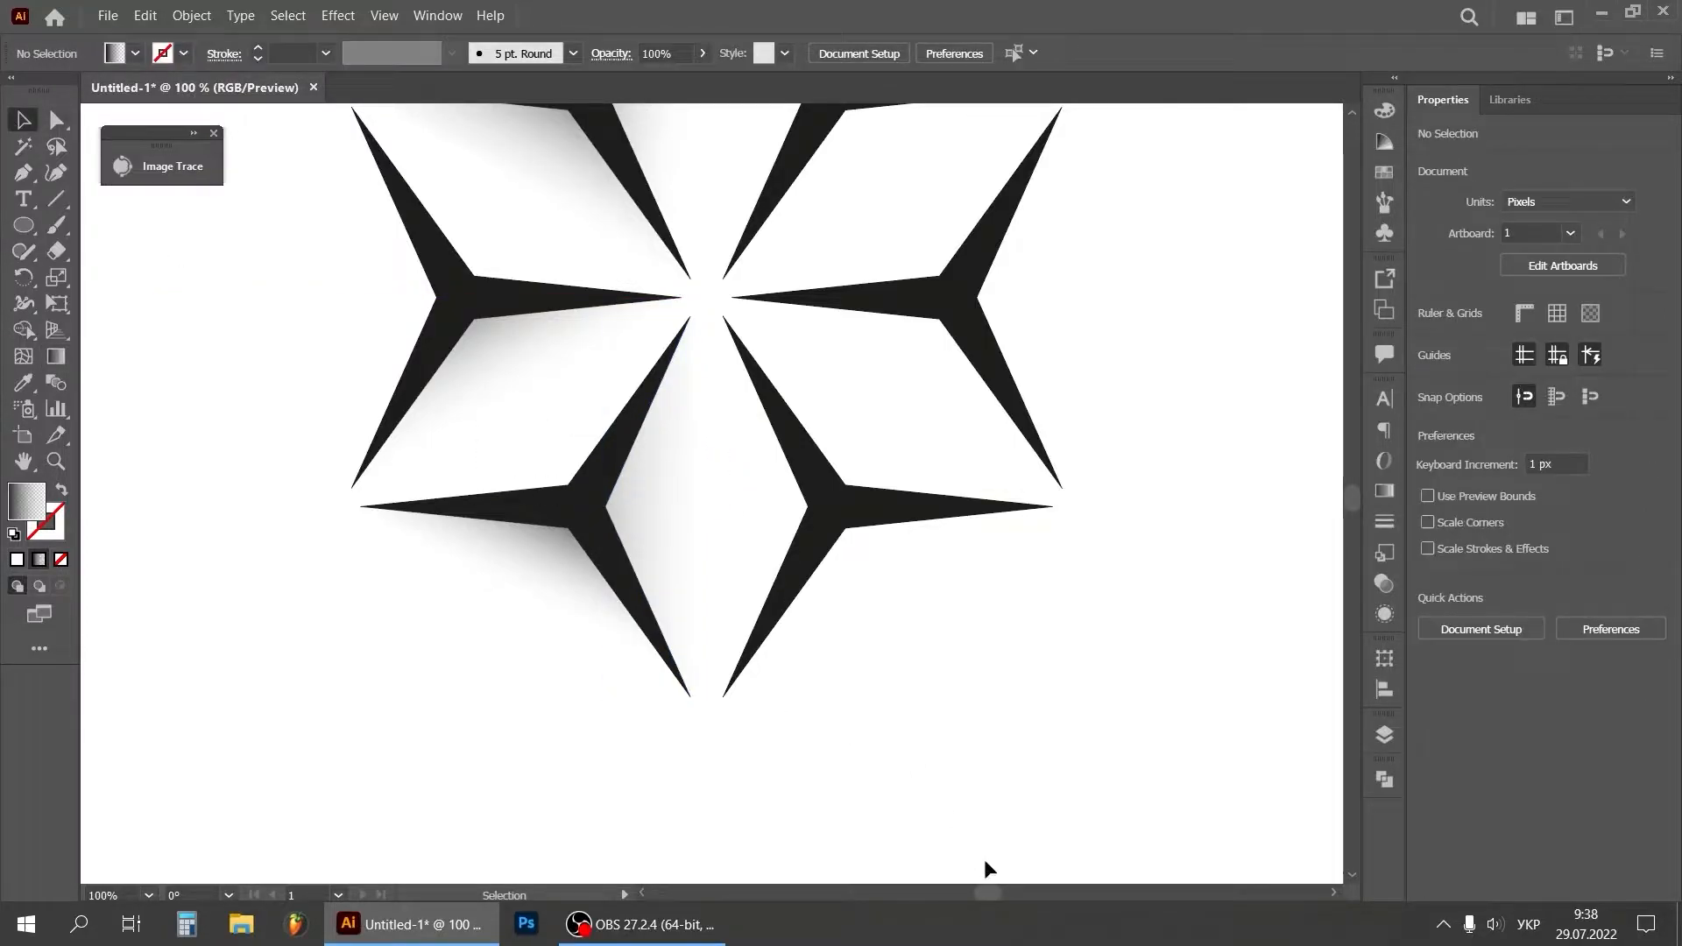
Draw a triangle with the Pen tool joining the lower-right star's bottom tip, lower inner corner and right tip
left_click_drag(988, 888, 991, 888)
key("p")
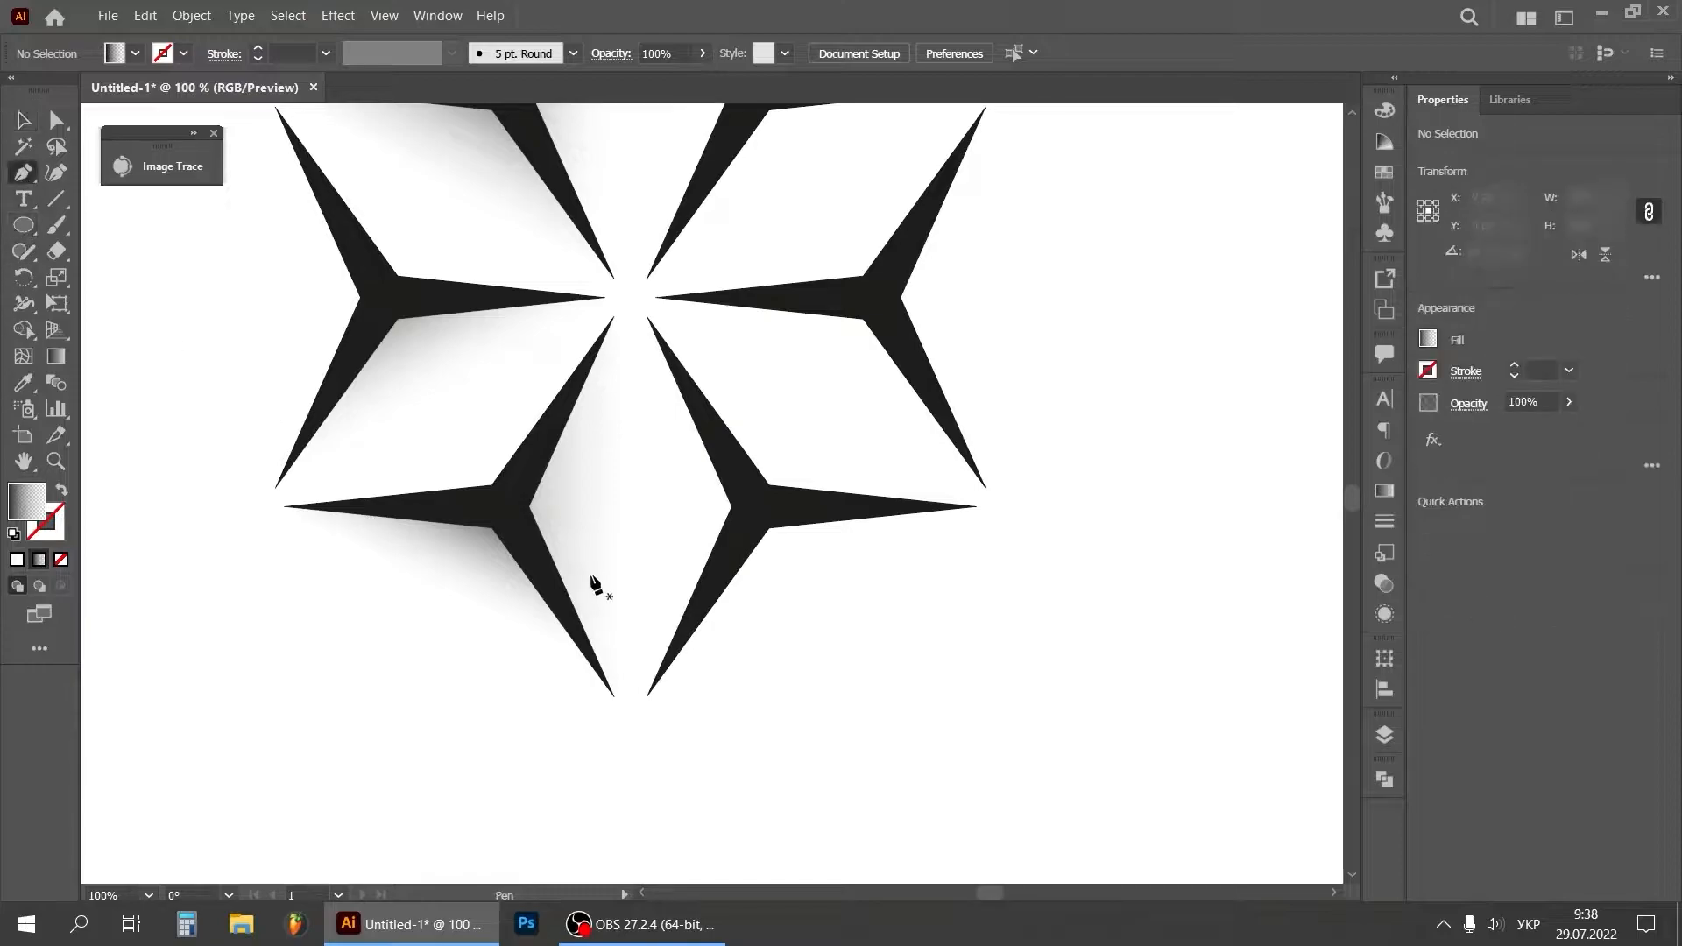
left_click(646, 696)
left_click(768, 528)
left_click(977, 506)
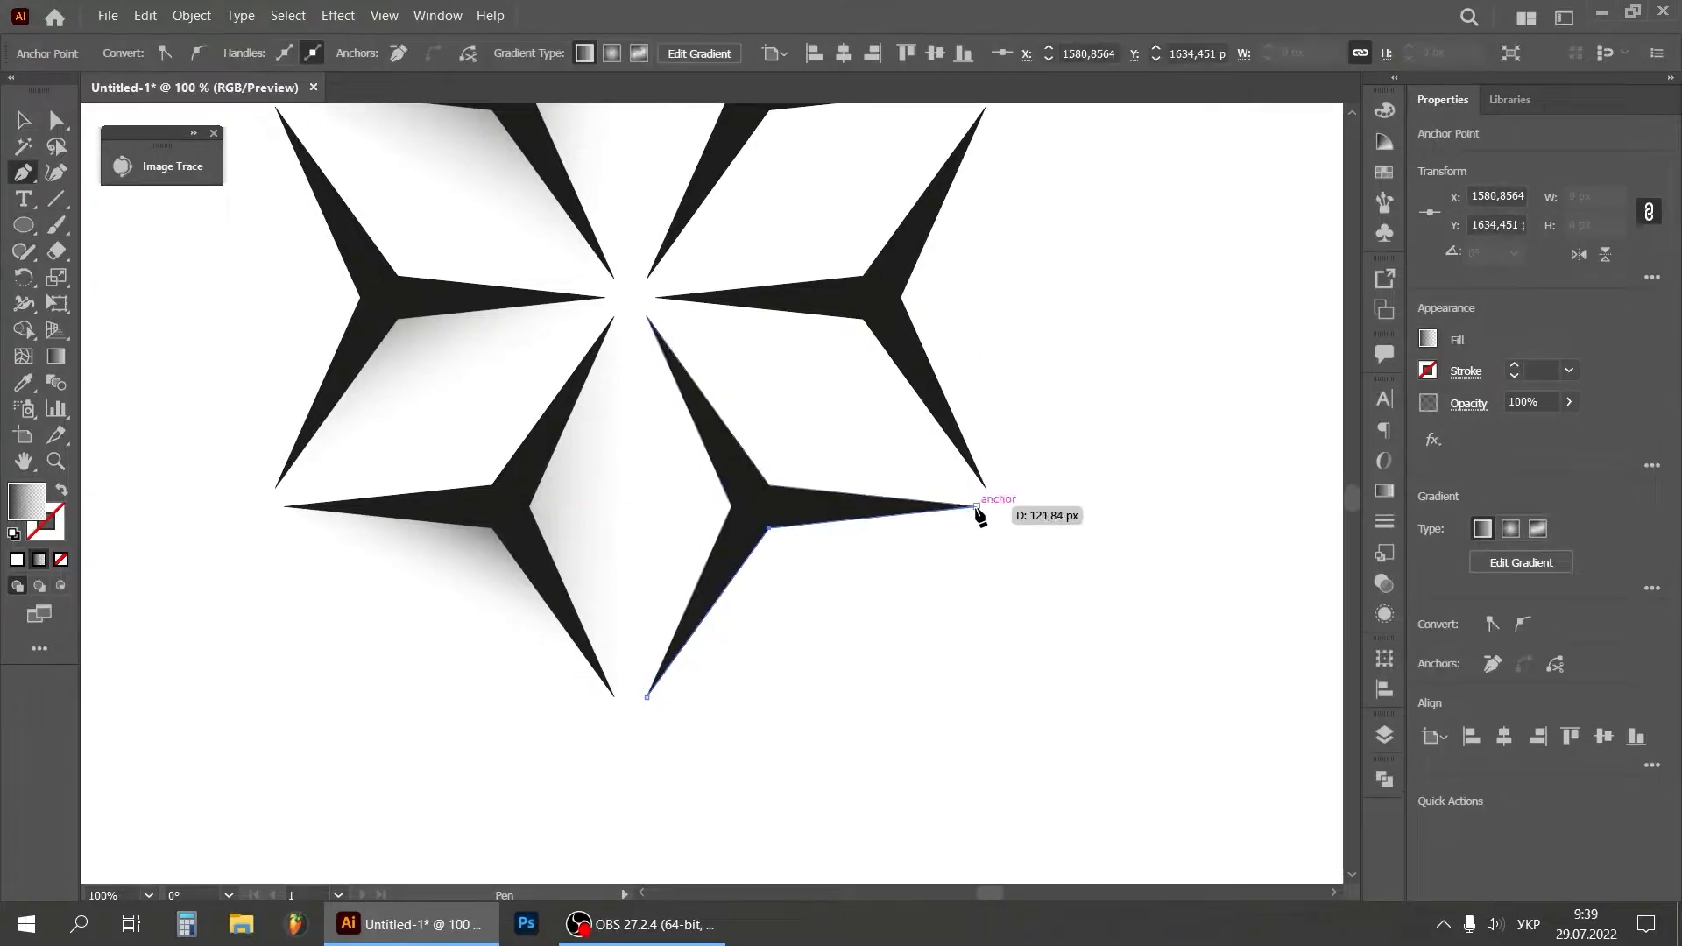
Try a short diagonal gradient on the lower-right triangle, running from the star's centre to the triangle's long edge
left_click(56, 356)
mouse_move(731, 495)
left_mouse_down()
mouse_move(774, 571)
mouse_move(832, 602)
left_mouse_up()
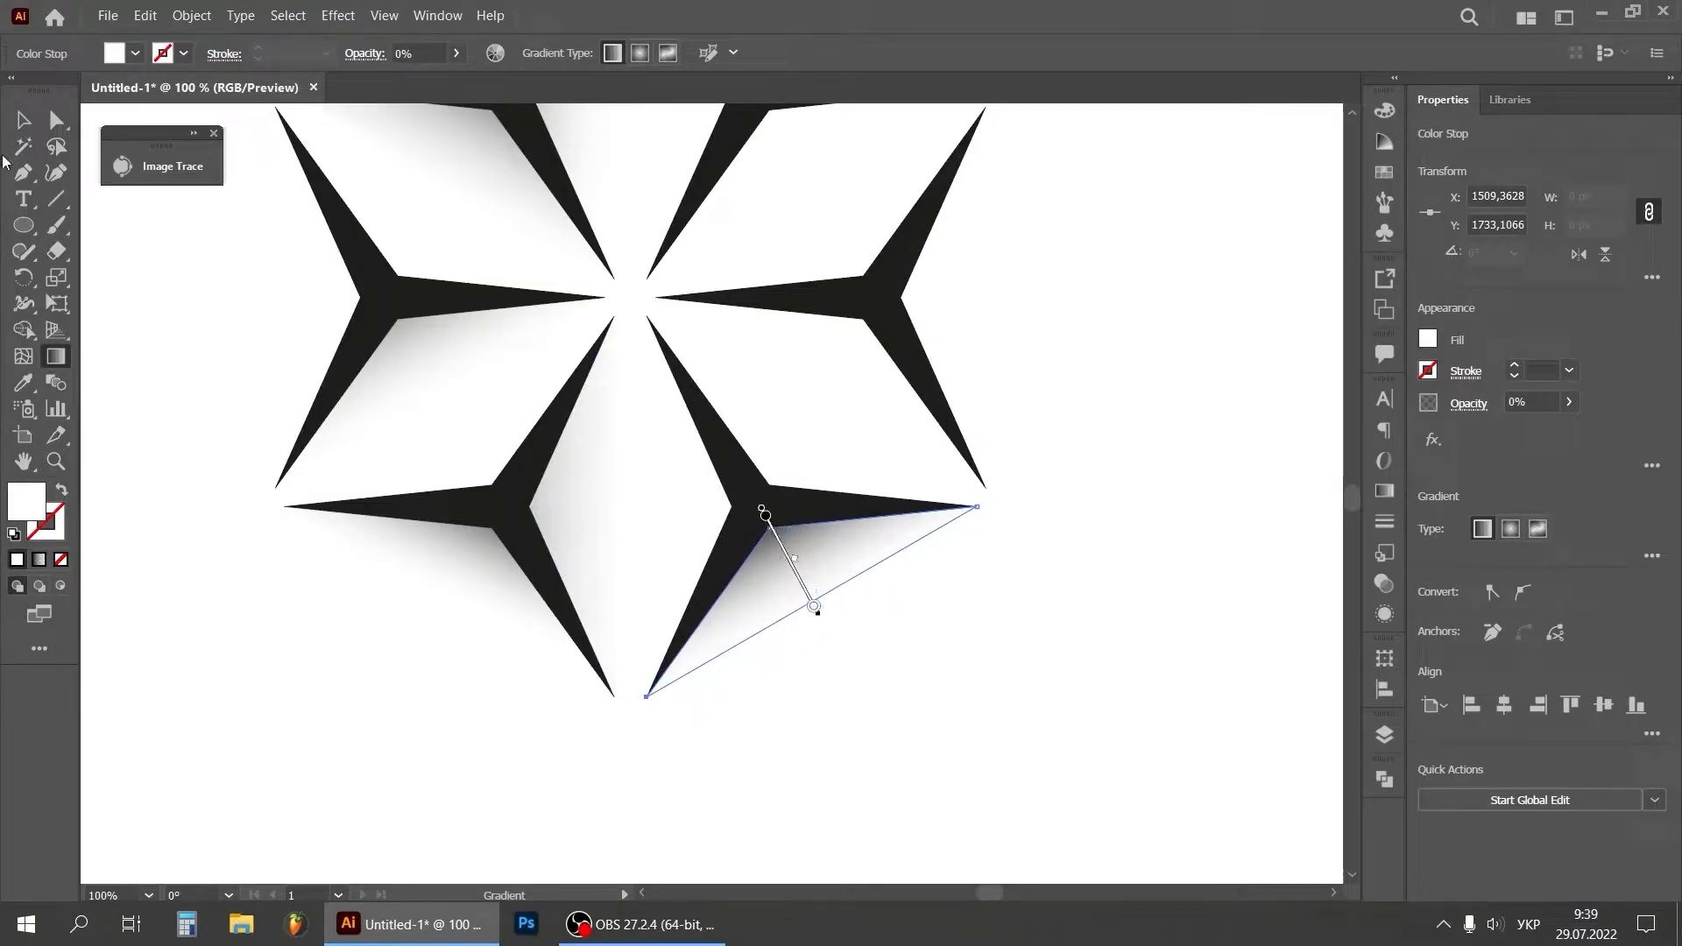
key("v")
left_click(1194, 490)
key("ctrl+minus")
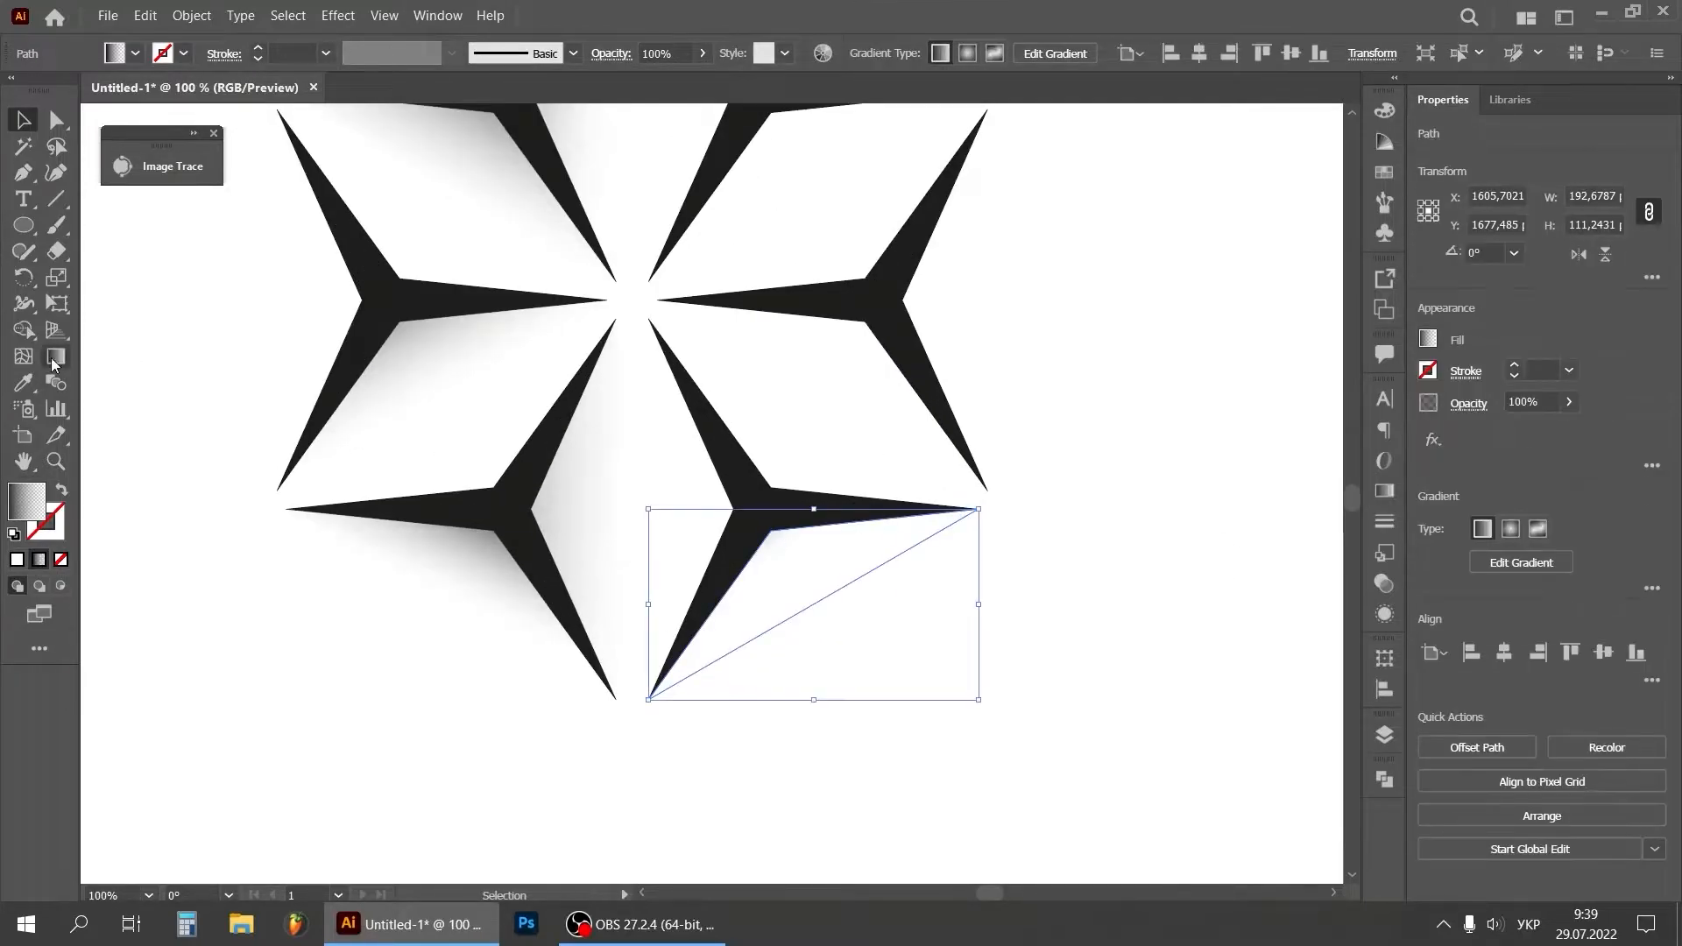
Set a longer diagonal gradient on the lower-right triangle, starting in the star's upper blade and ending beyond the long edge
left_click(56, 356)
left_click_drag(716, 423, 838, 627)
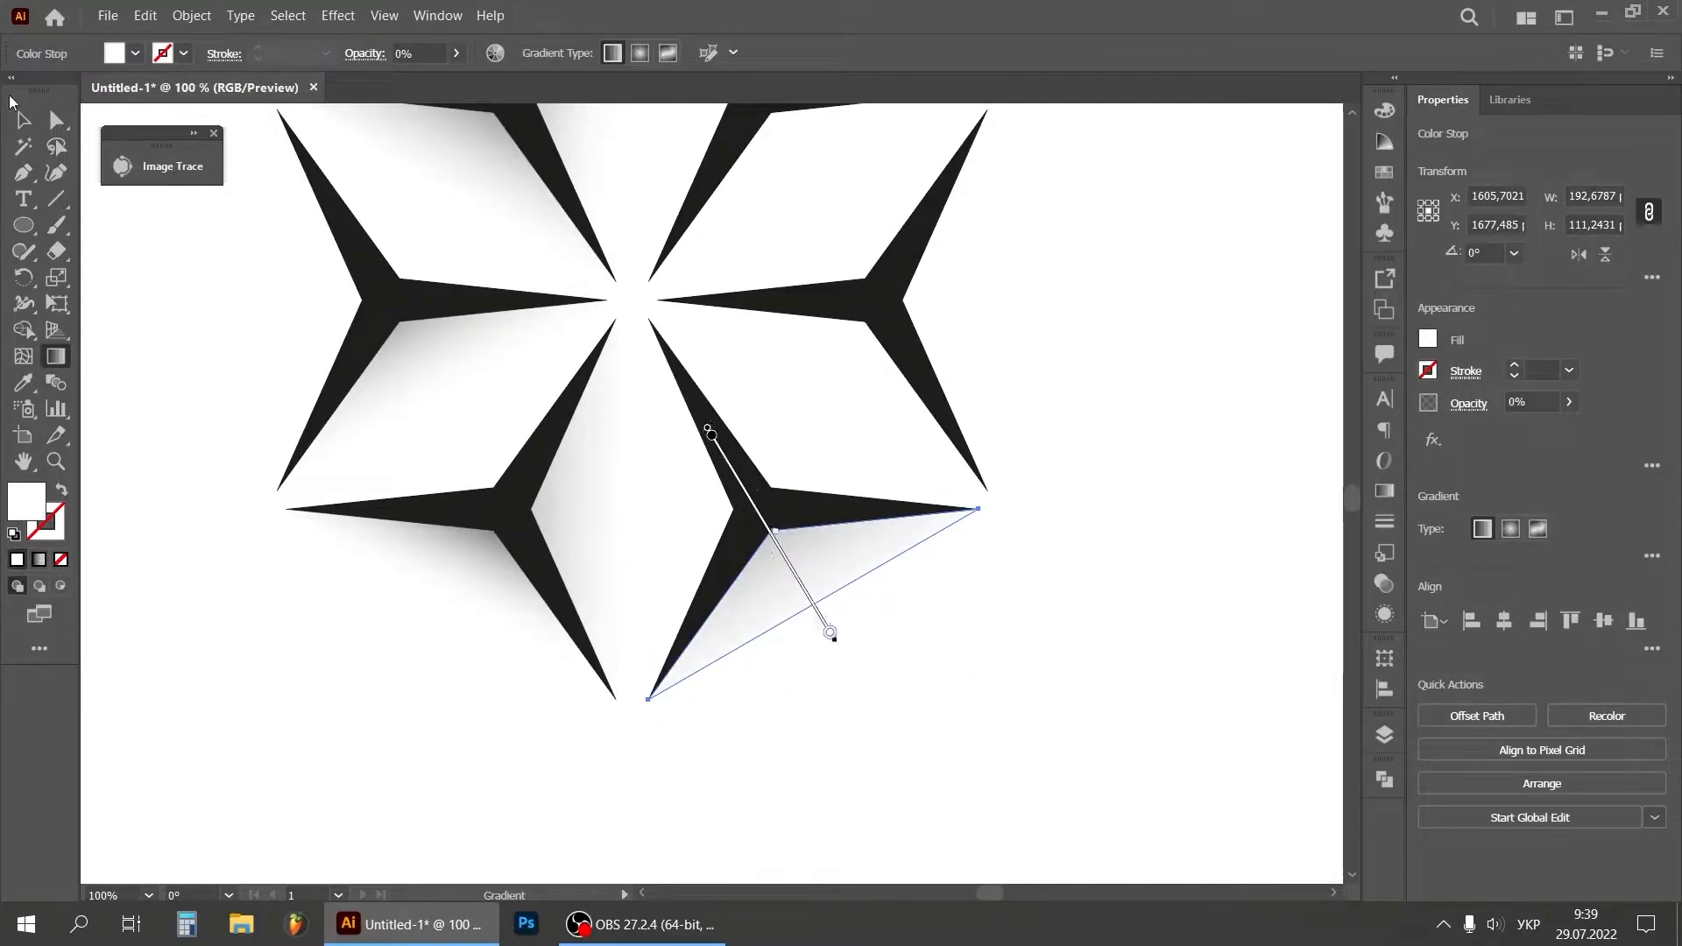
key("v")
left_click(1179, 459)
Draw a closed triangle with the Pen tool joining the right middle star's upper tip, outer inner corner and lower tip
scroll(1354, 502, "up", 3)
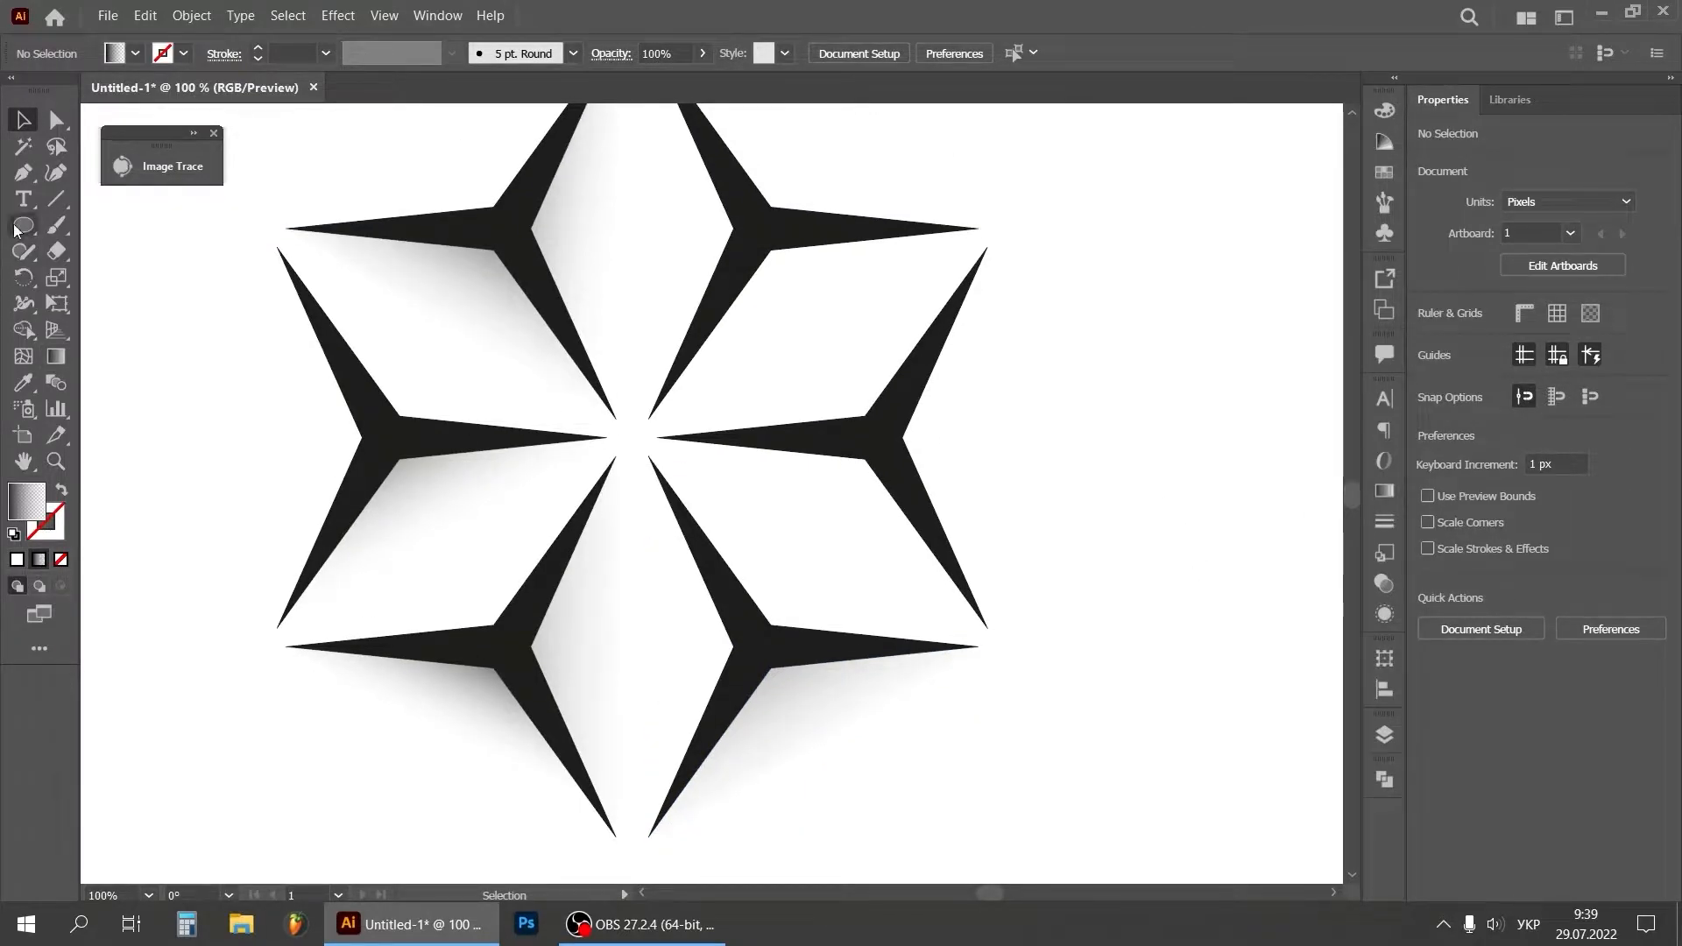
left_click(23, 173)
left_click(988, 248)
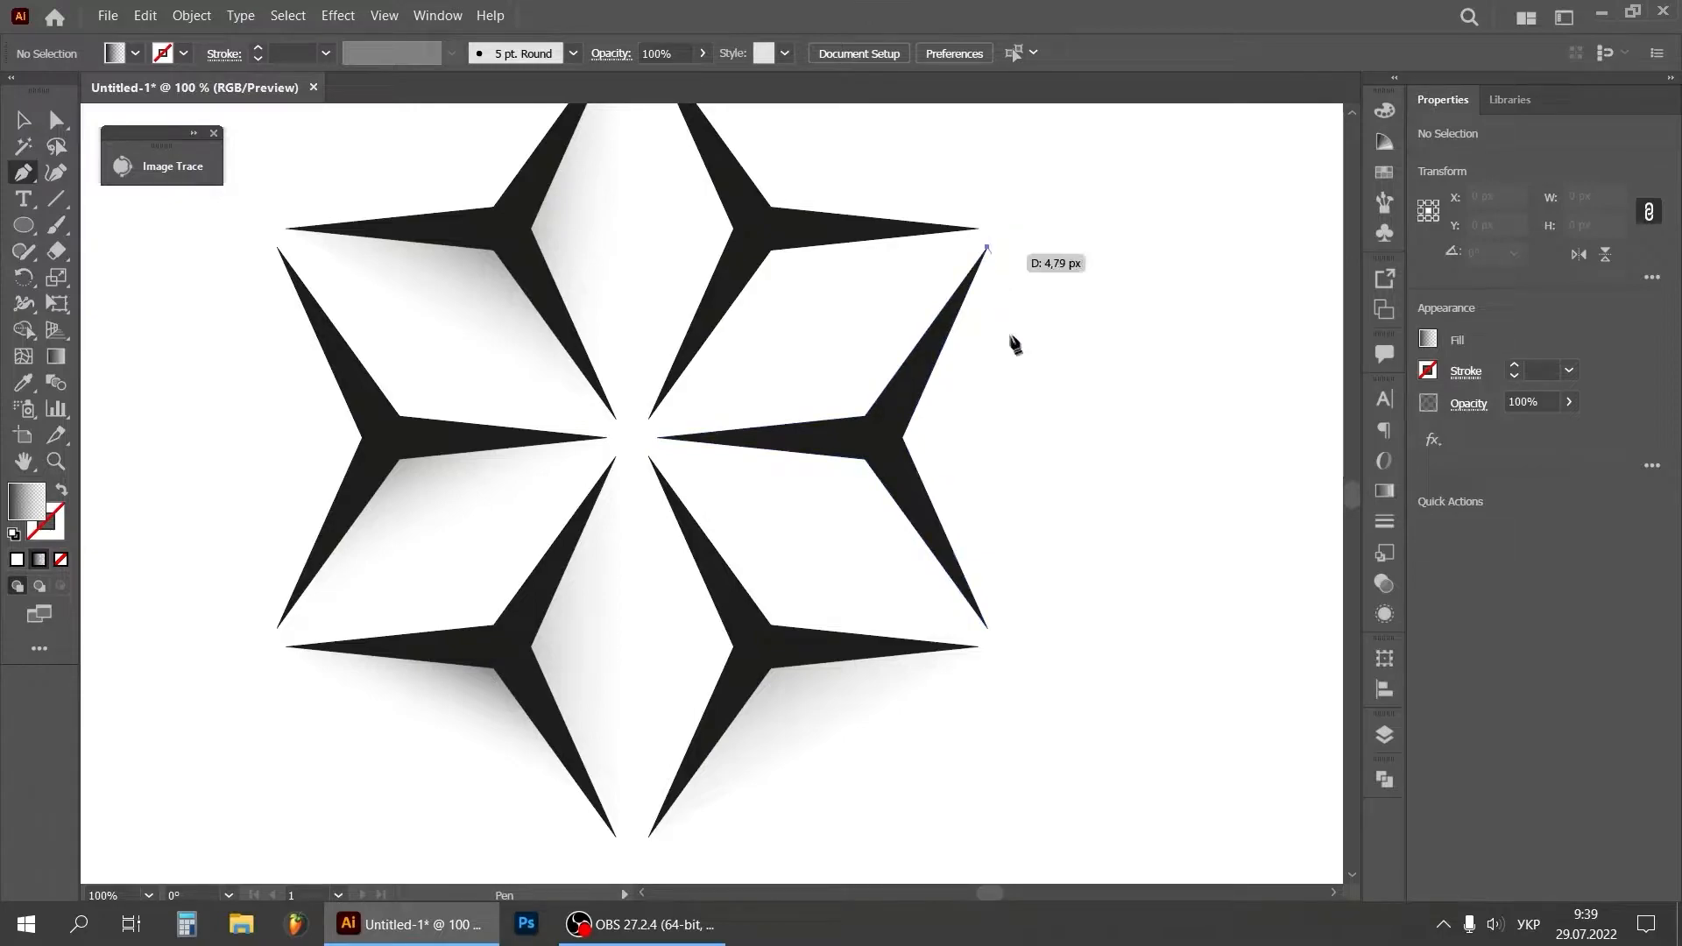
left_click(903, 437)
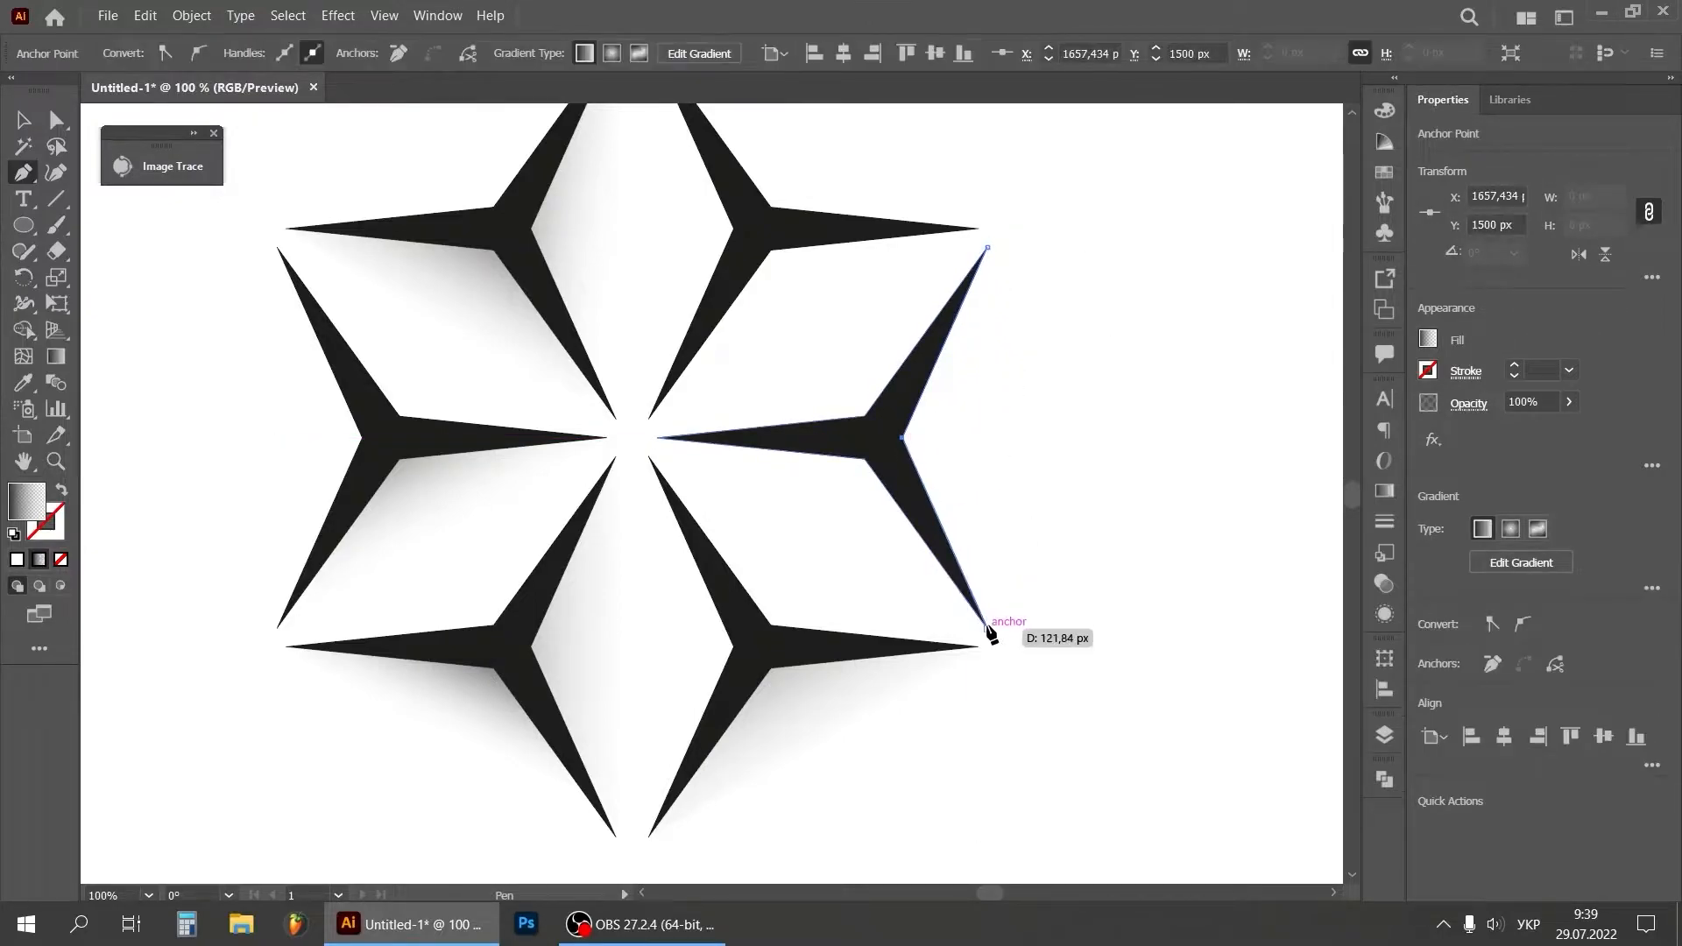
left_click(987, 628)
left_click(987, 248)
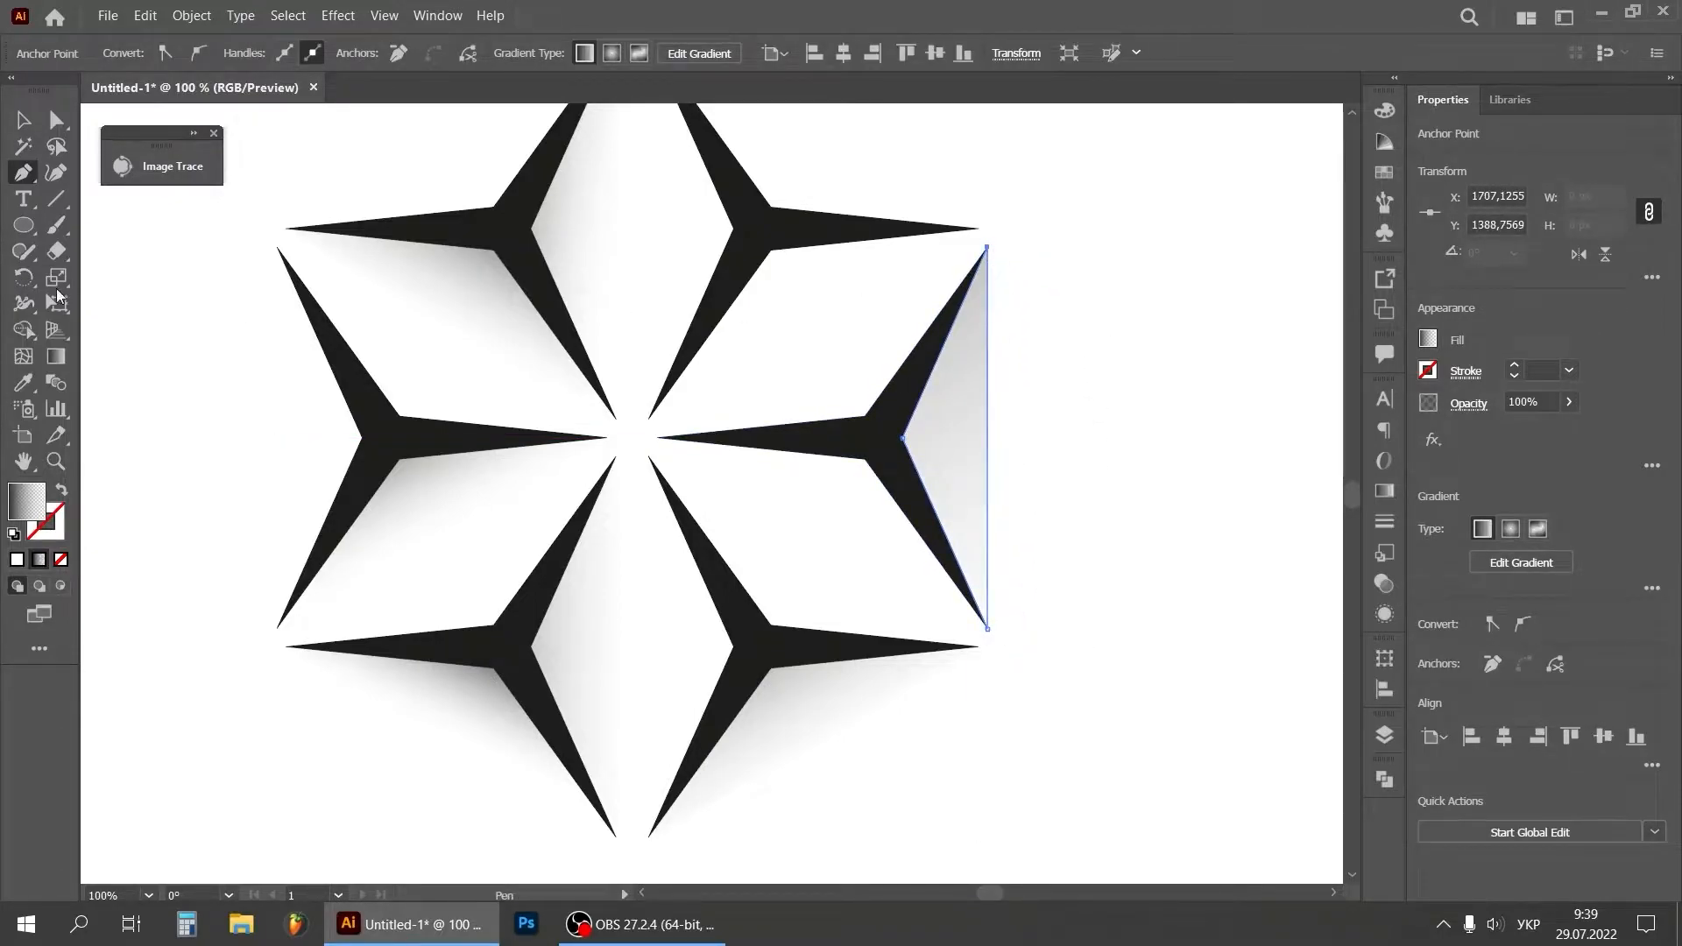
Run this triangle's gradient horizontally from the right middle star's left blade to just past the triangle's vertical edge
left_click(55, 356)
mouse_move(787, 343)
left_mouse_down()
mouse_move(946, 375)
mouse_move(1022, 363)
mouse_move(1008, 345)
left_mouse_up()
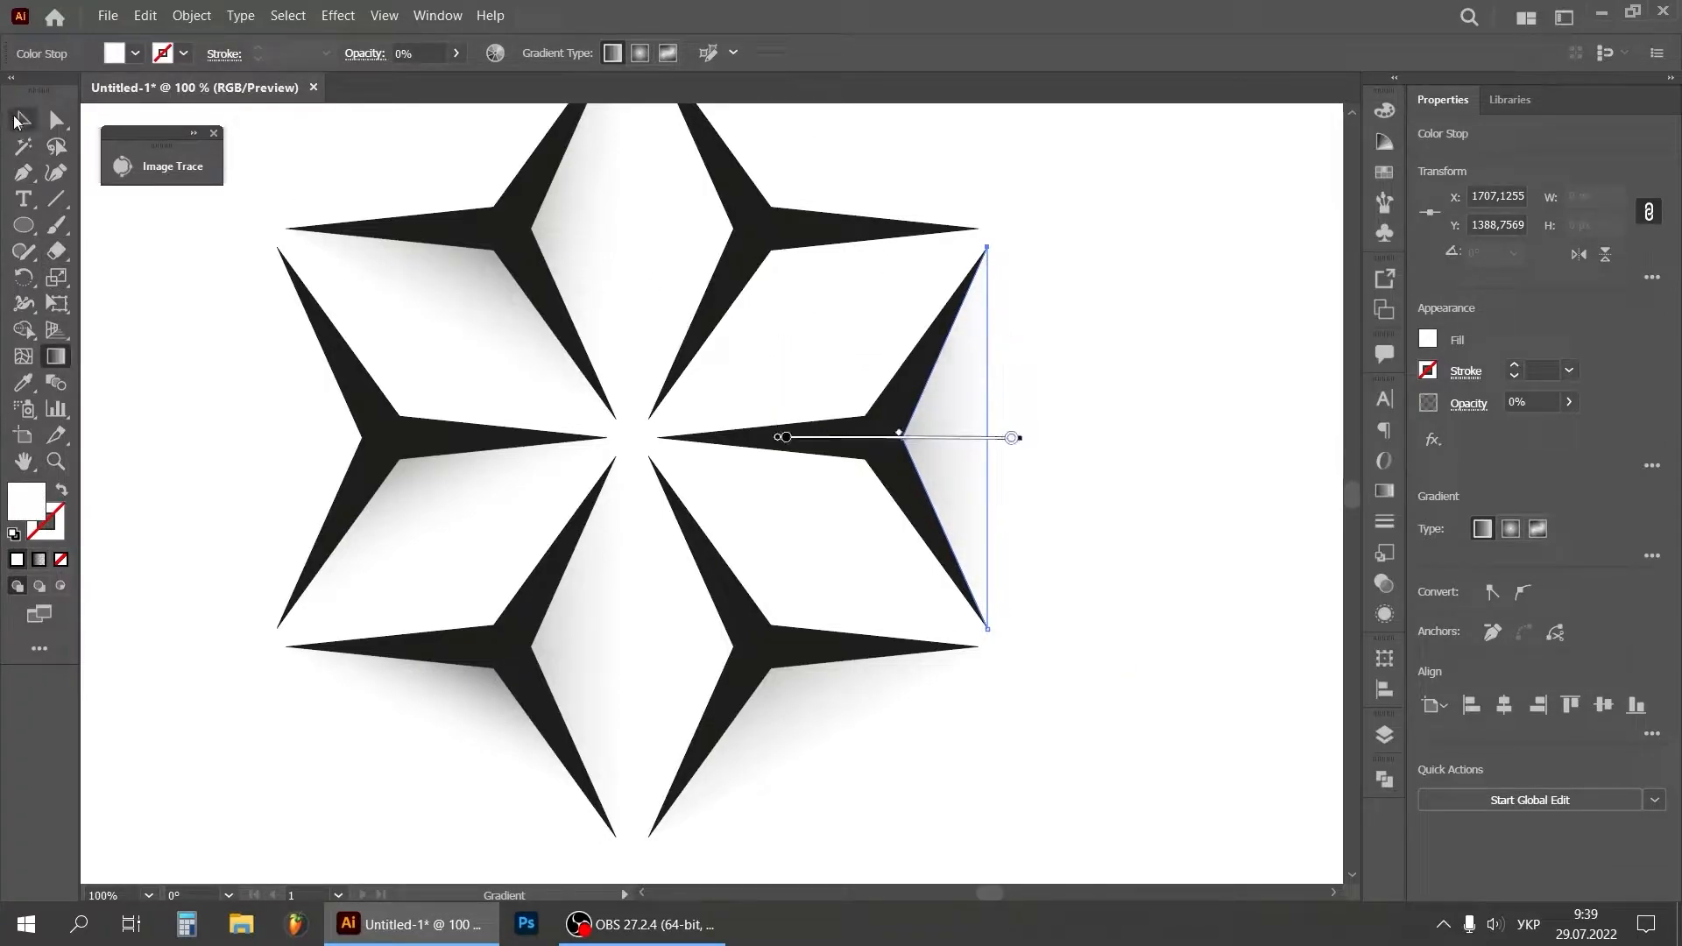
left_click(22, 120)
left_click(1034, 323)
scroll(1357, 499, "up", 2)
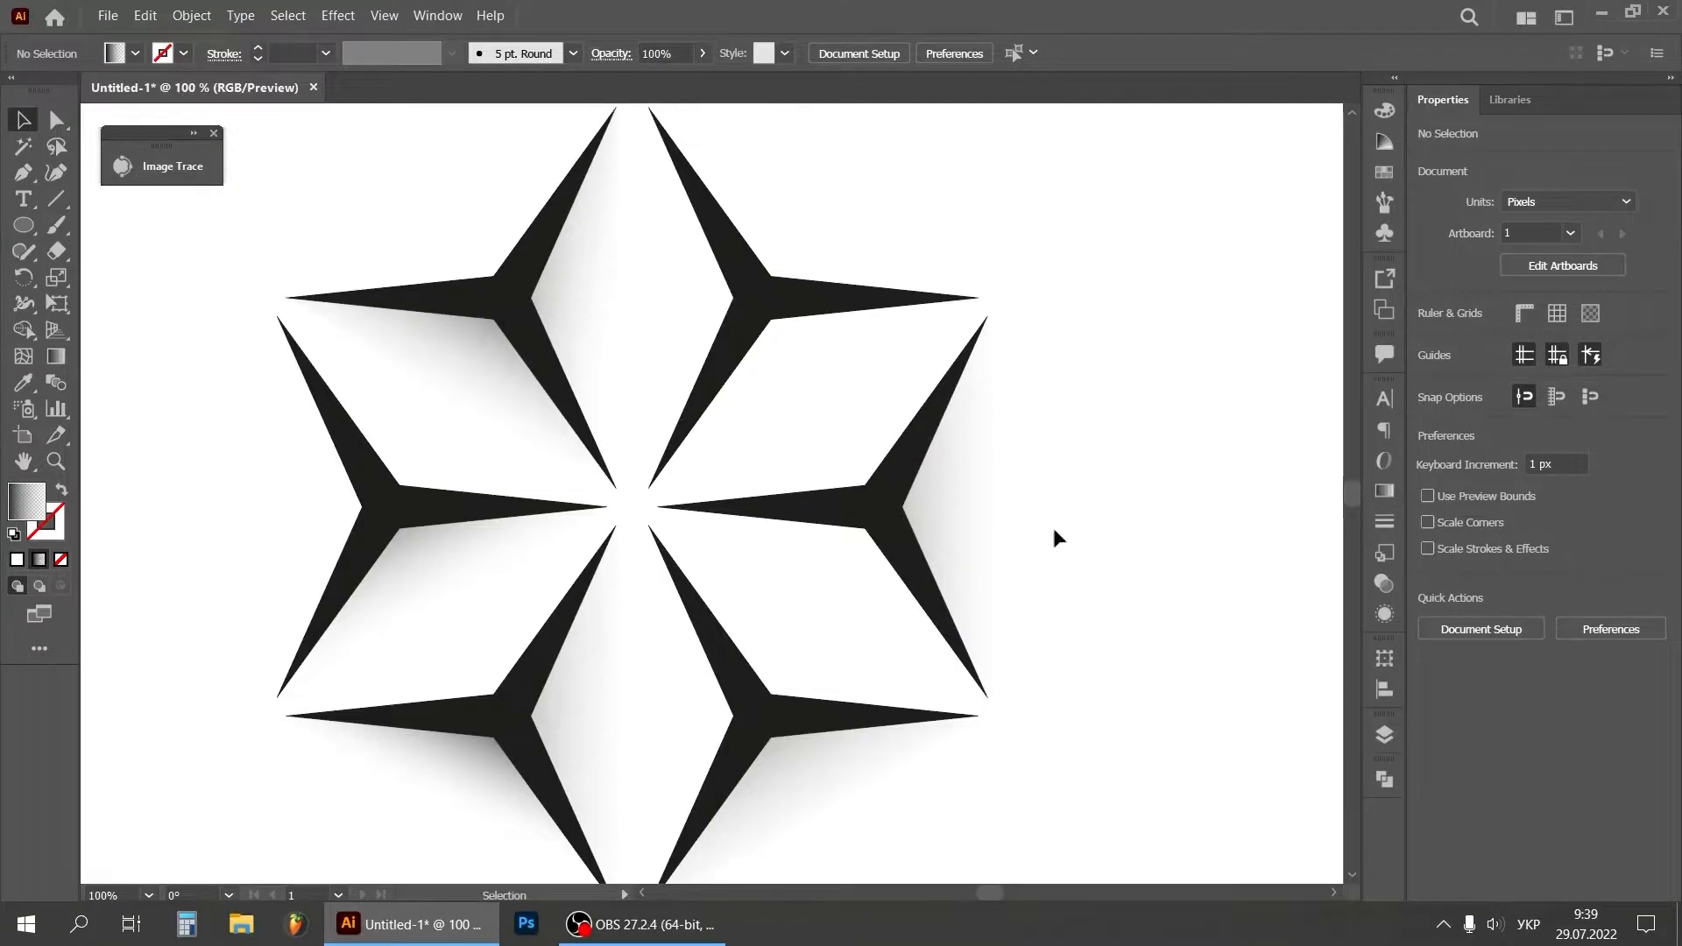
Draw a closed triangle with the Pen tool joining the upper-right star's lower tip, lower inner corner and outer tip
left_click(23, 174)
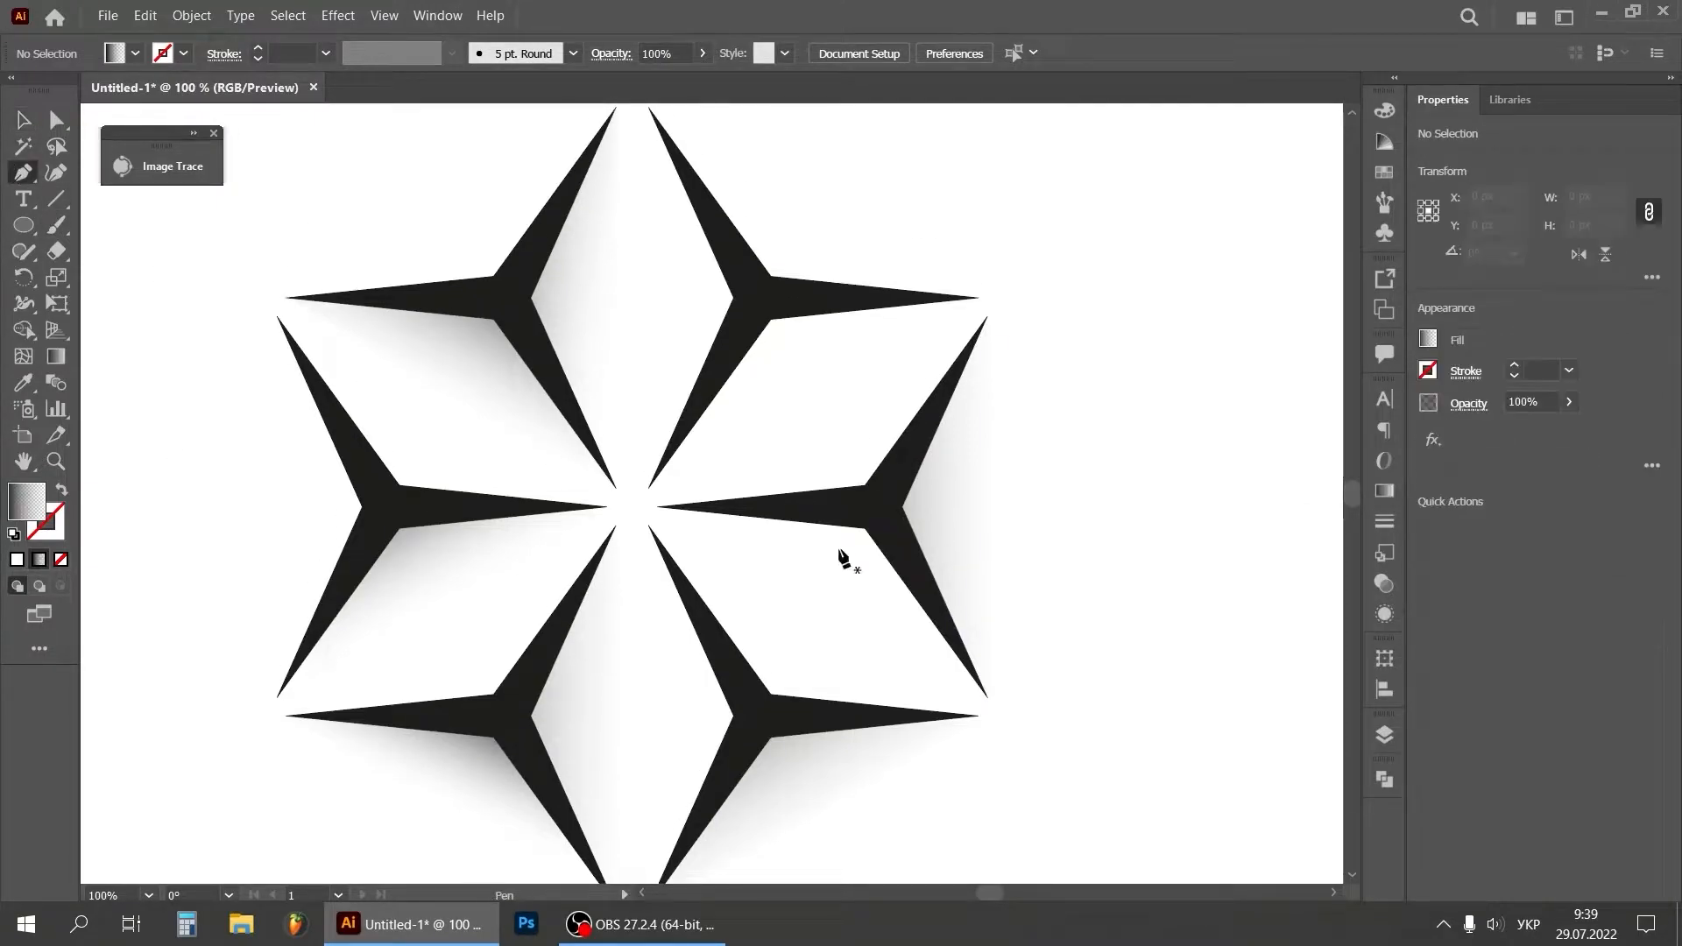
left_click(649, 488)
left_click(771, 319)
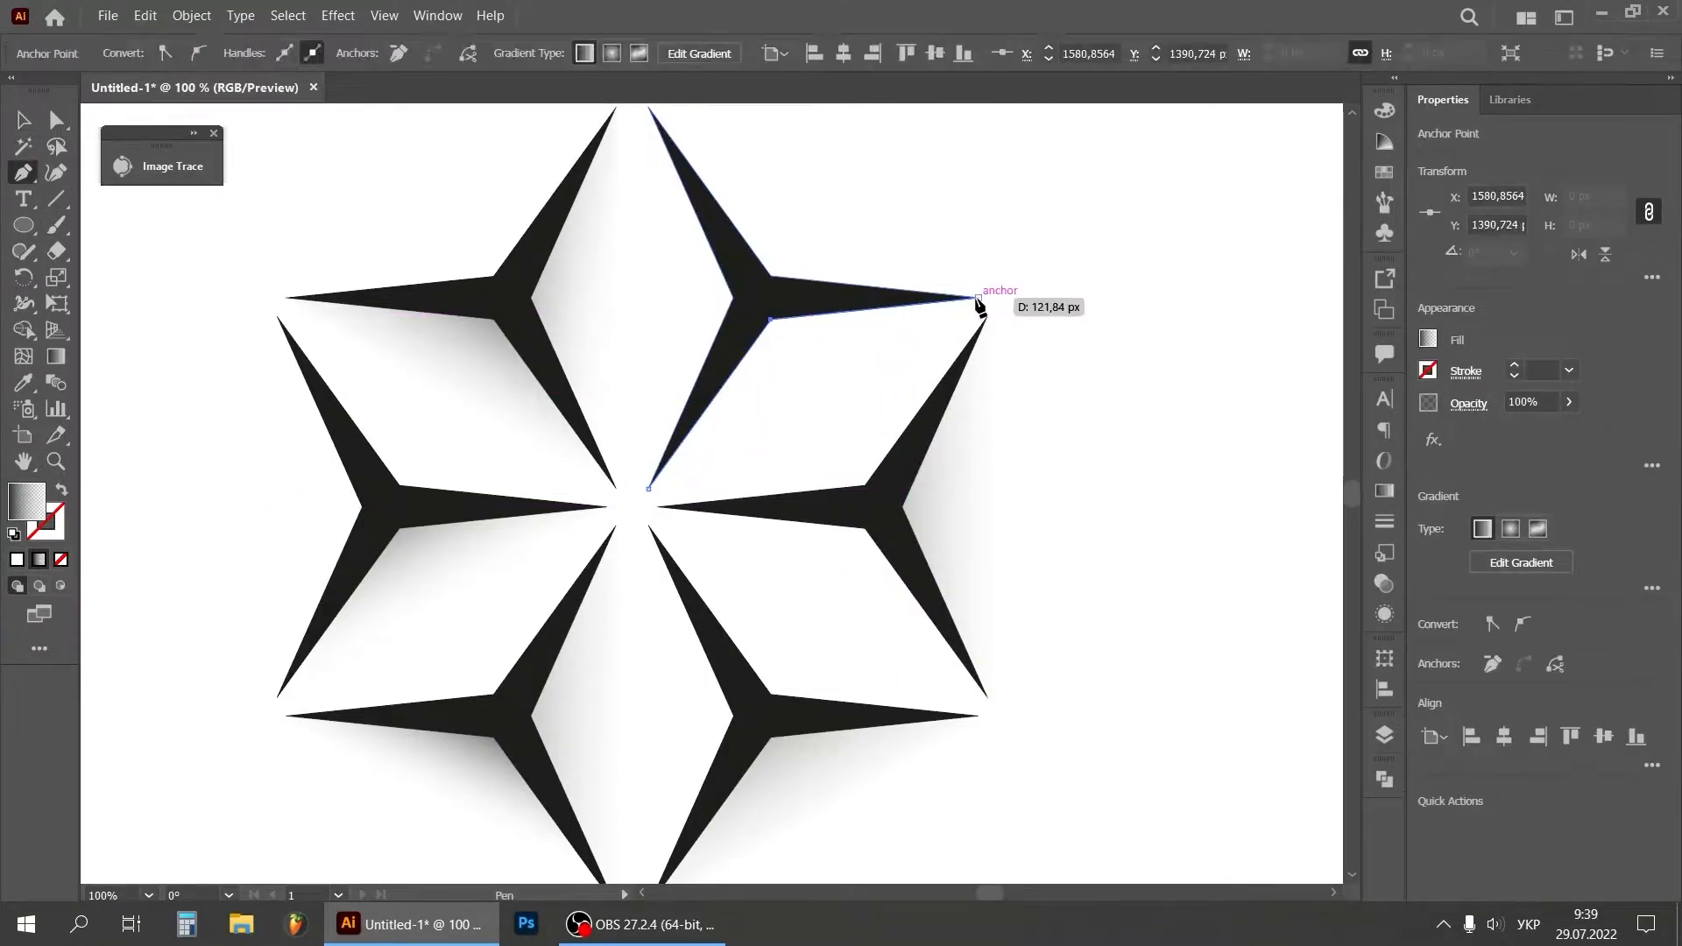
left_click(978, 298)
left_click(648, 487)
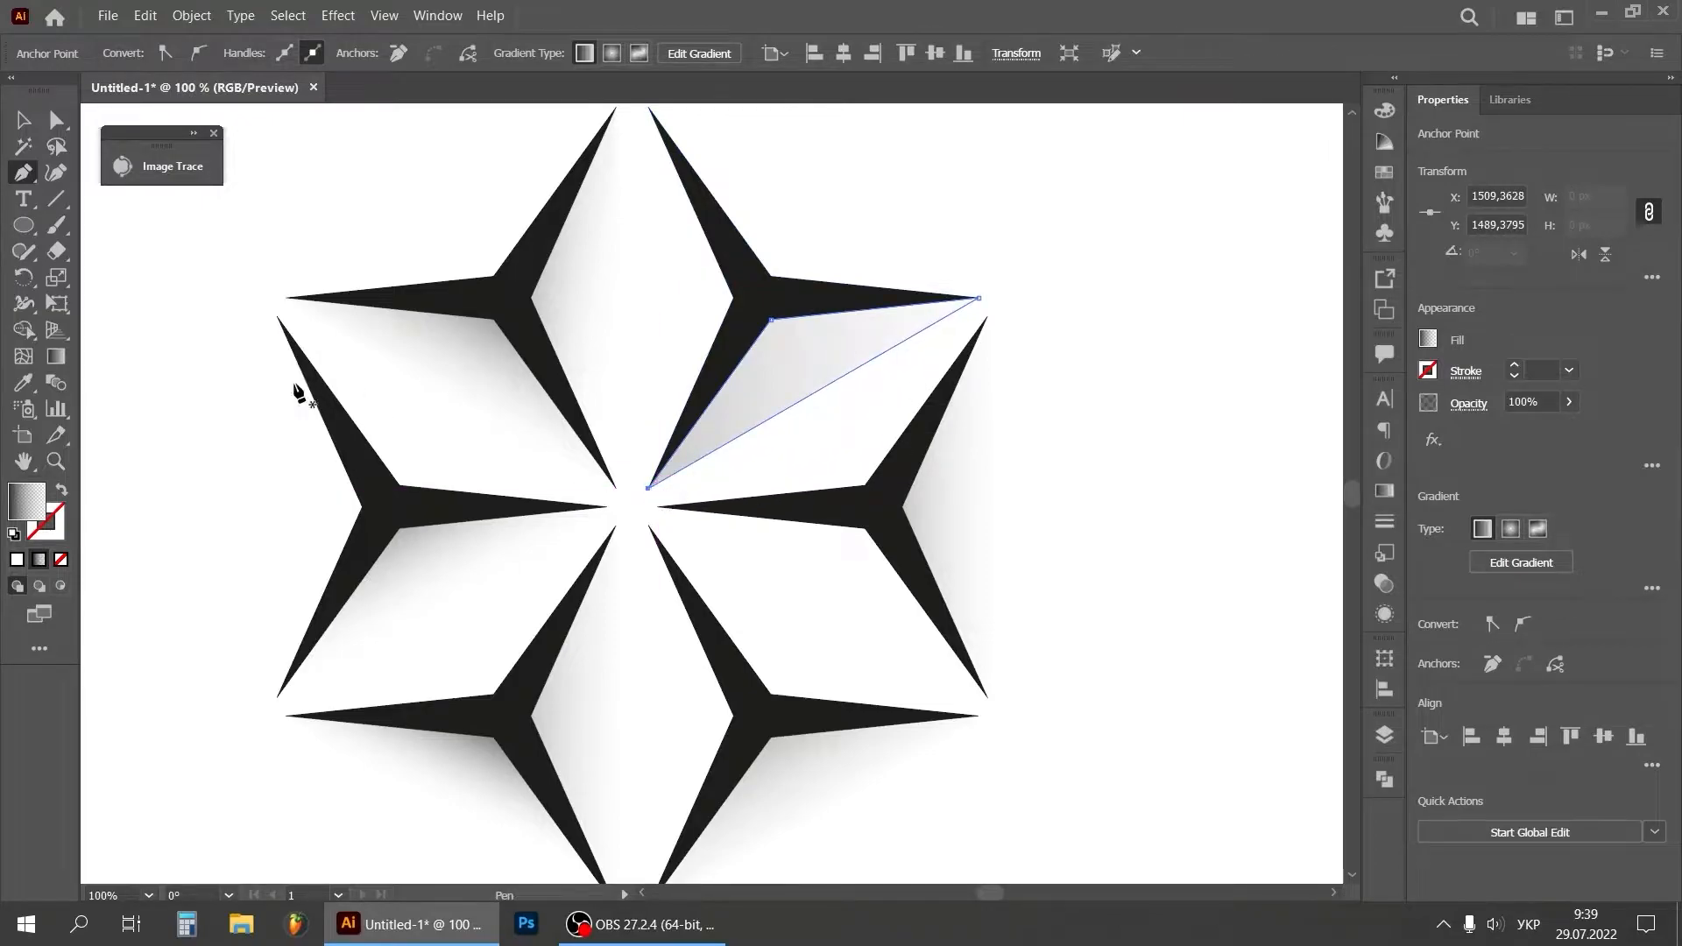
Run this triangle's gradient diagonally from just outside the upper-right star's upper blade to the middle of the triangle's long edge
left_click(57, 357)
left_click_drag(675, 253, 815, 395)
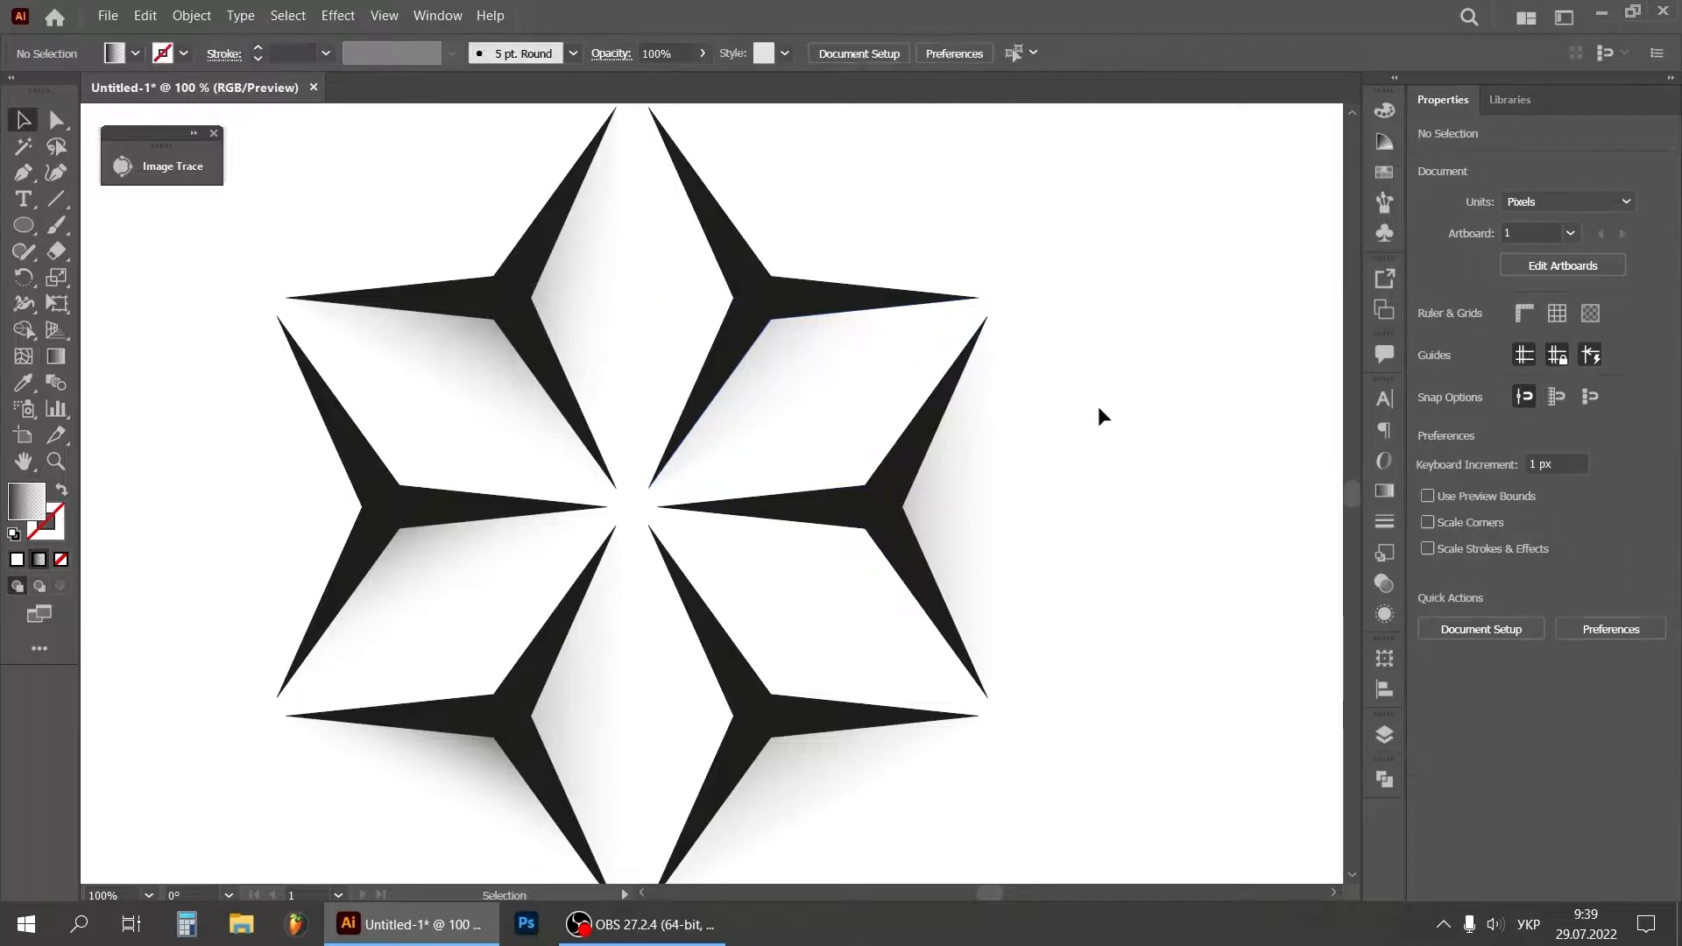
key("ctrl+minus")
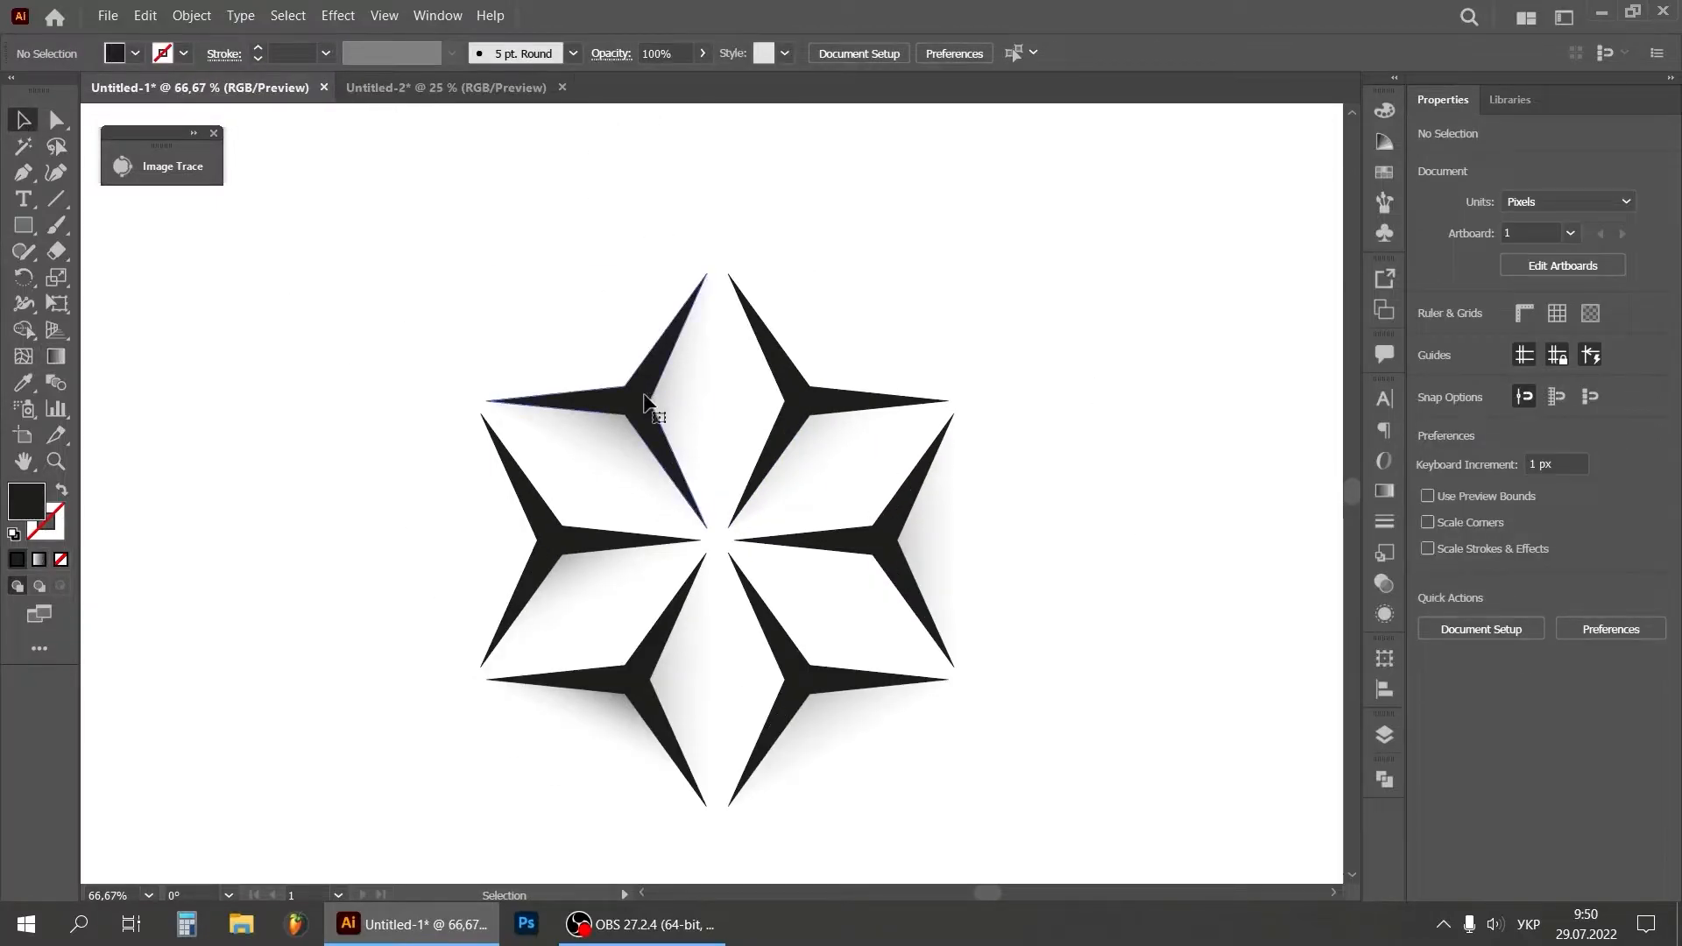
Fill the upper-left star with a freeform gradient drawn in points mode
left_click(644, 403)
left_click(38, 559)
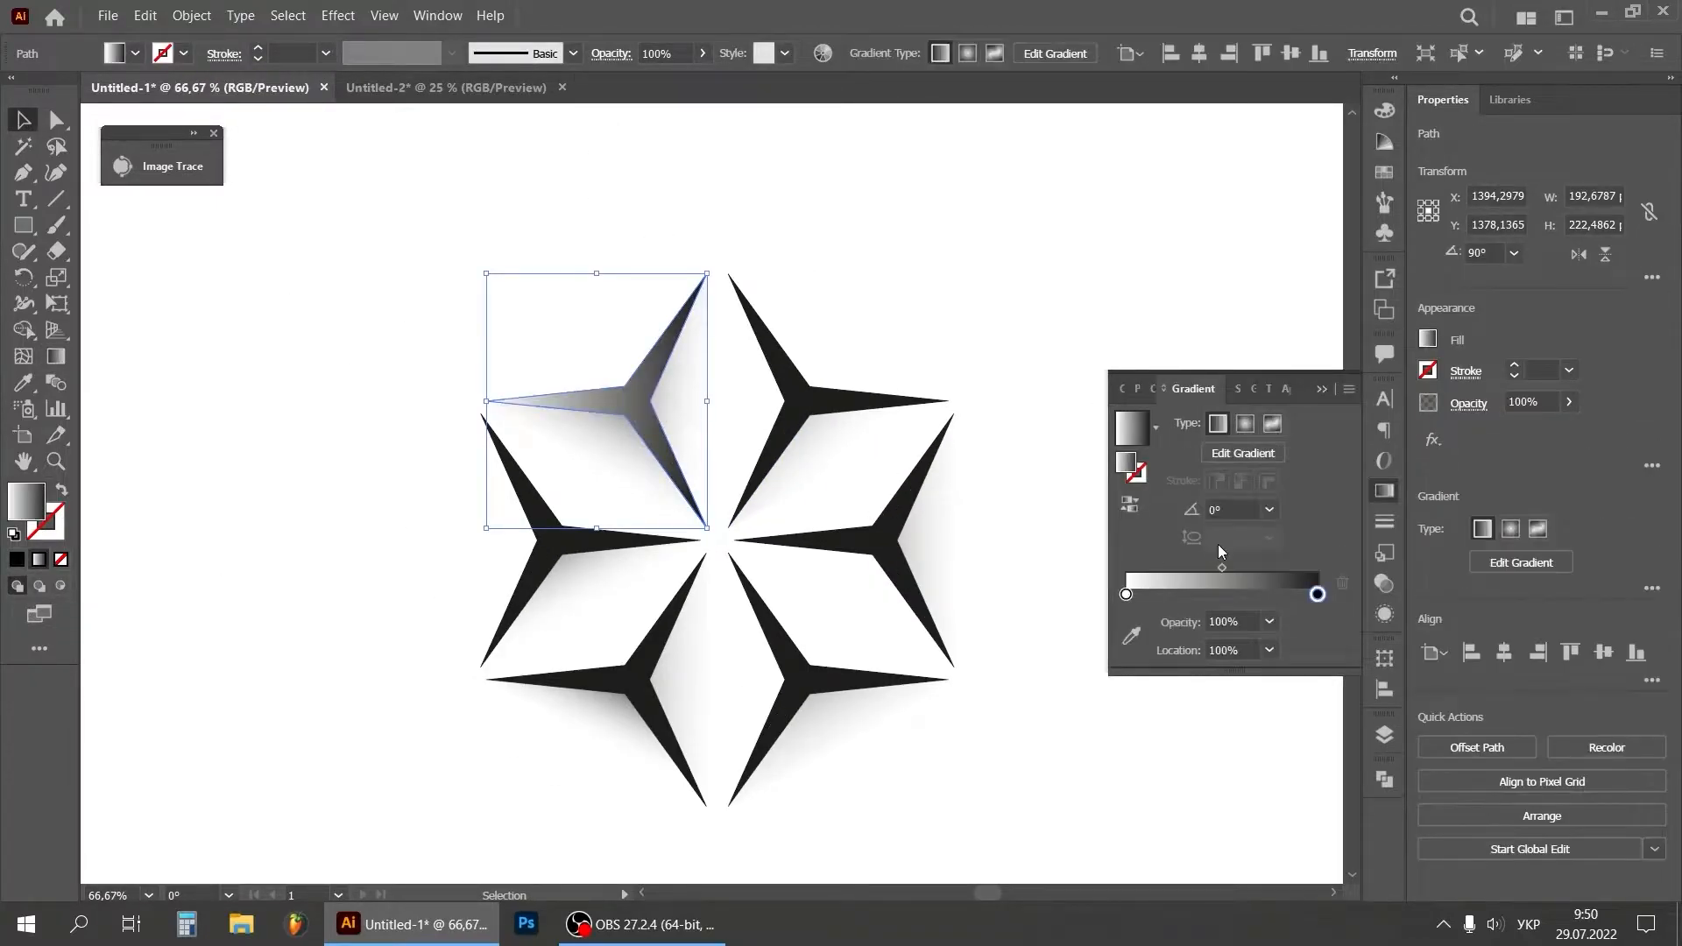
left_click(1274, 425)
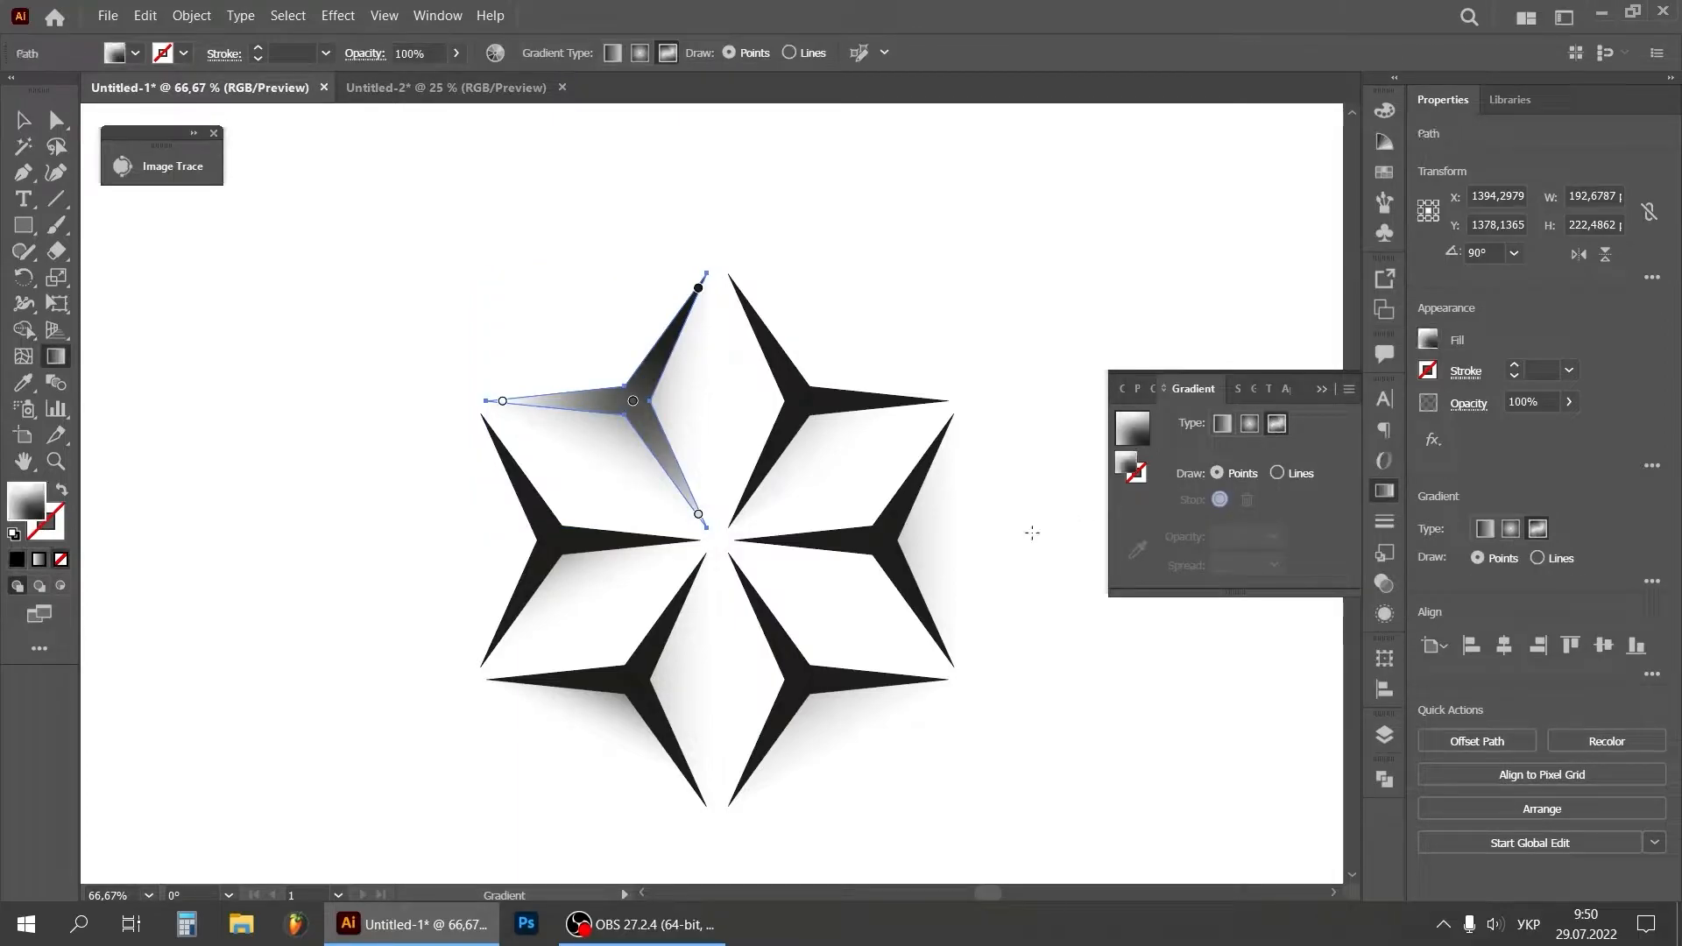
Draw a swatch square about 34 px wide on the blank area above and left of the emblem and fill it red (F93535)
left_click(24, 225)
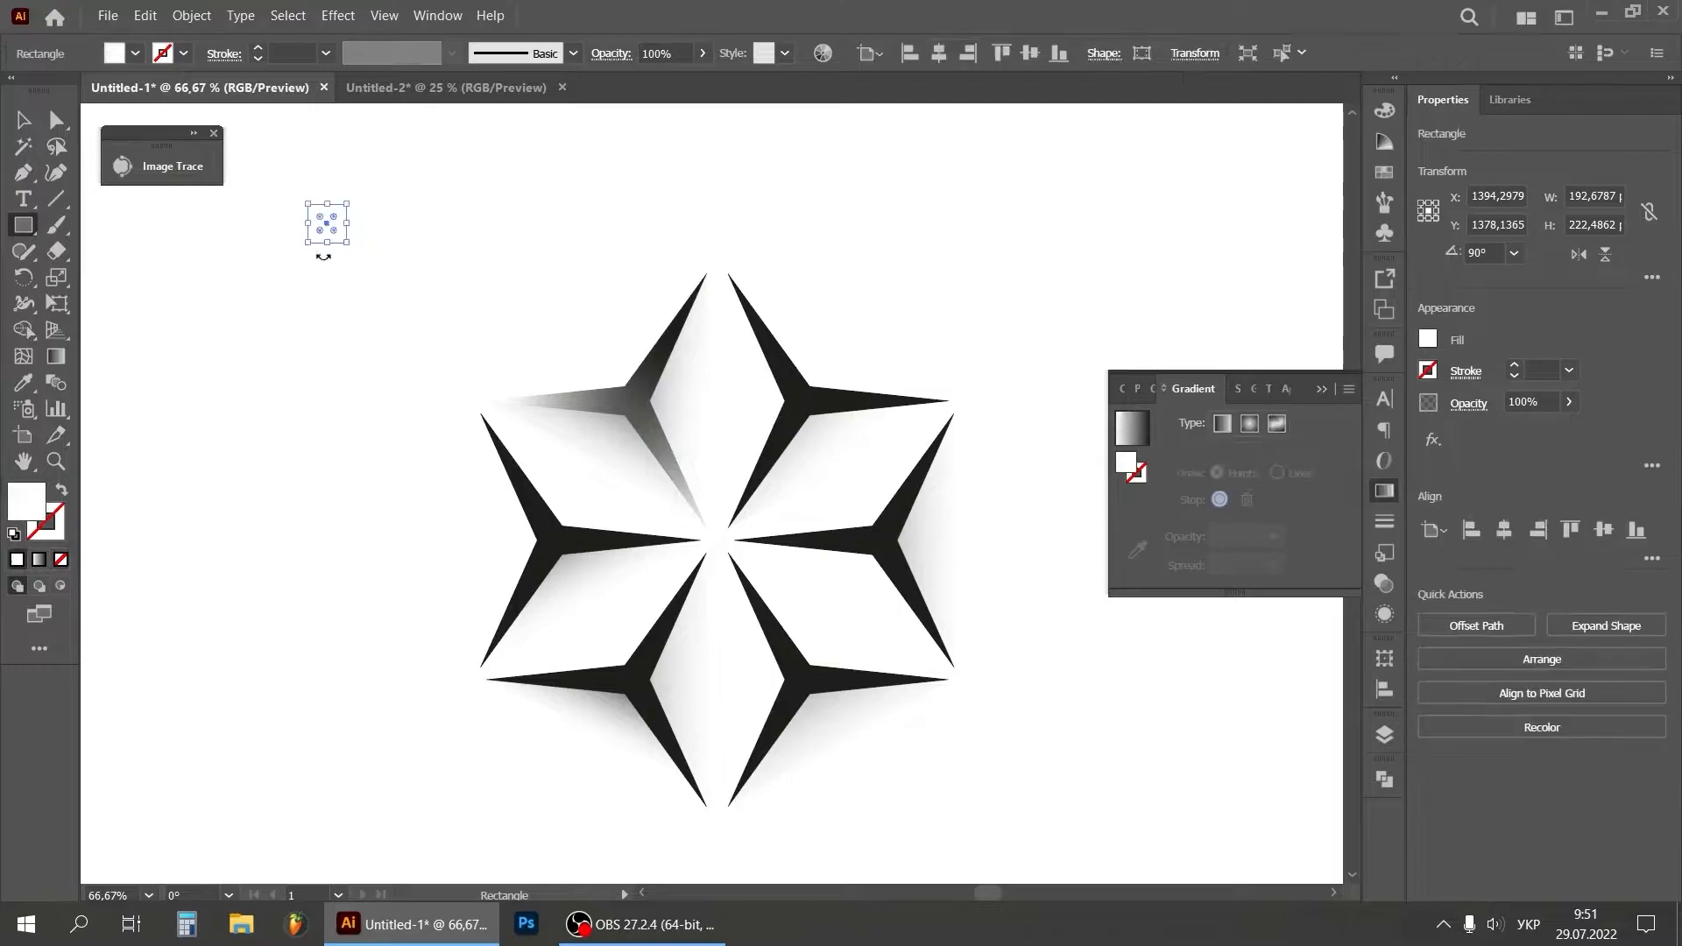
double_click(36, 510)
left_click(1338, 370)
left_click(1265, 365)
left_click(1238, 370)
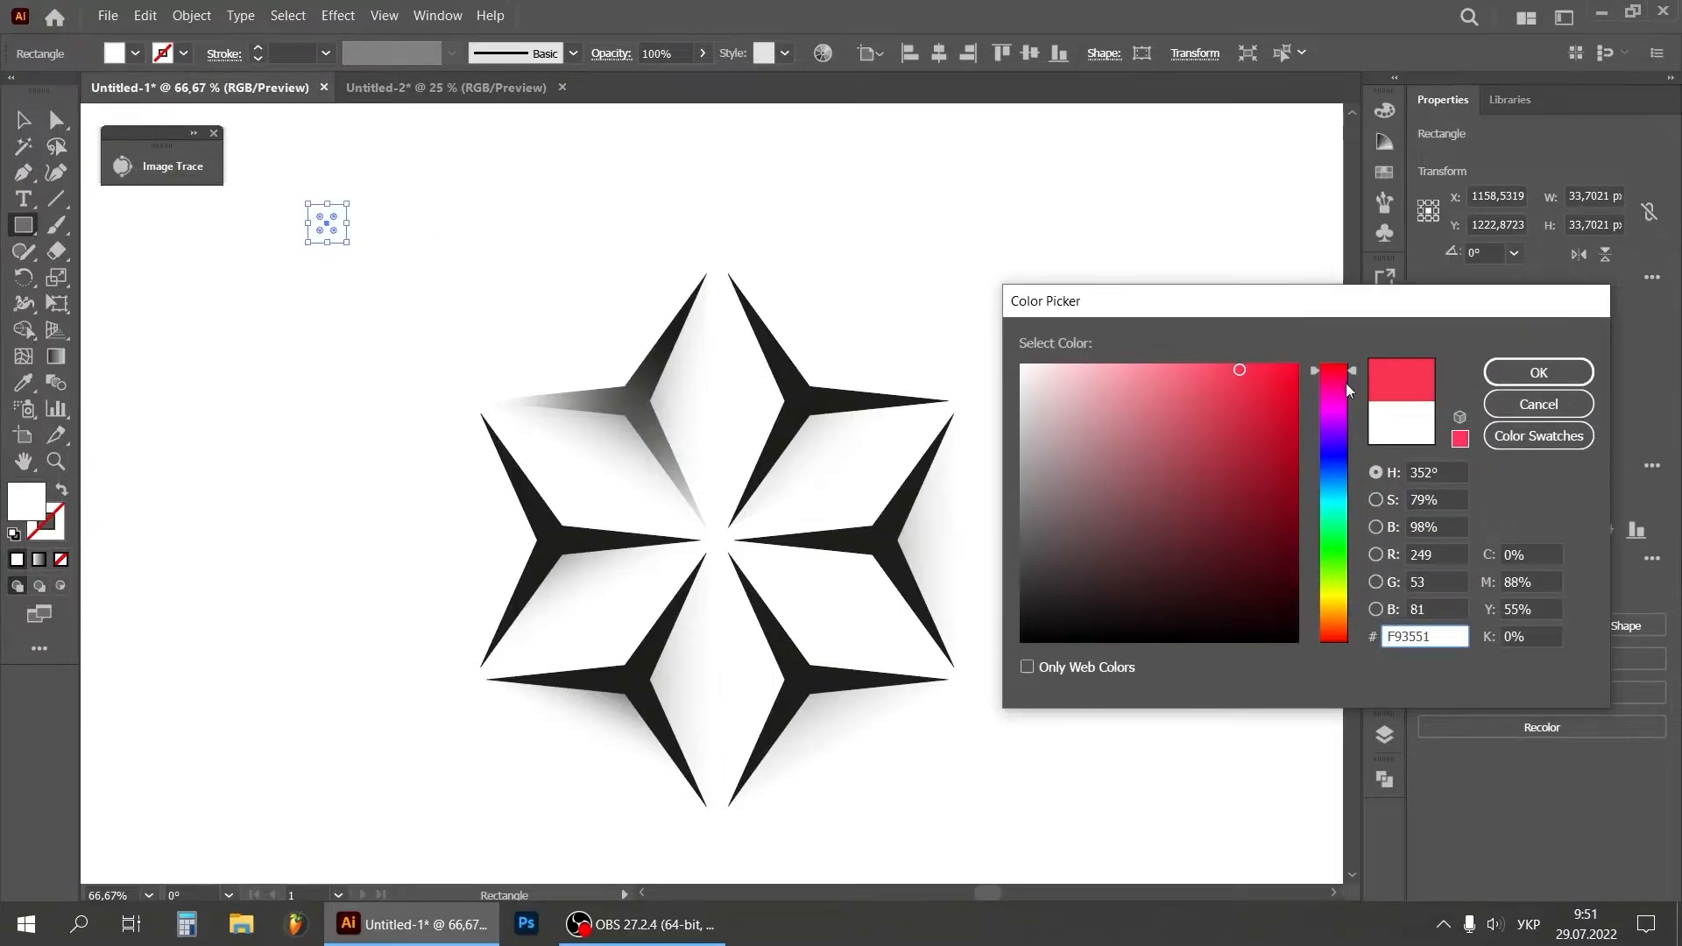
left_click(1535, 374)
Duplicate the red swatch square just to its right and fill the copy with yellow
left_click(24, 121)
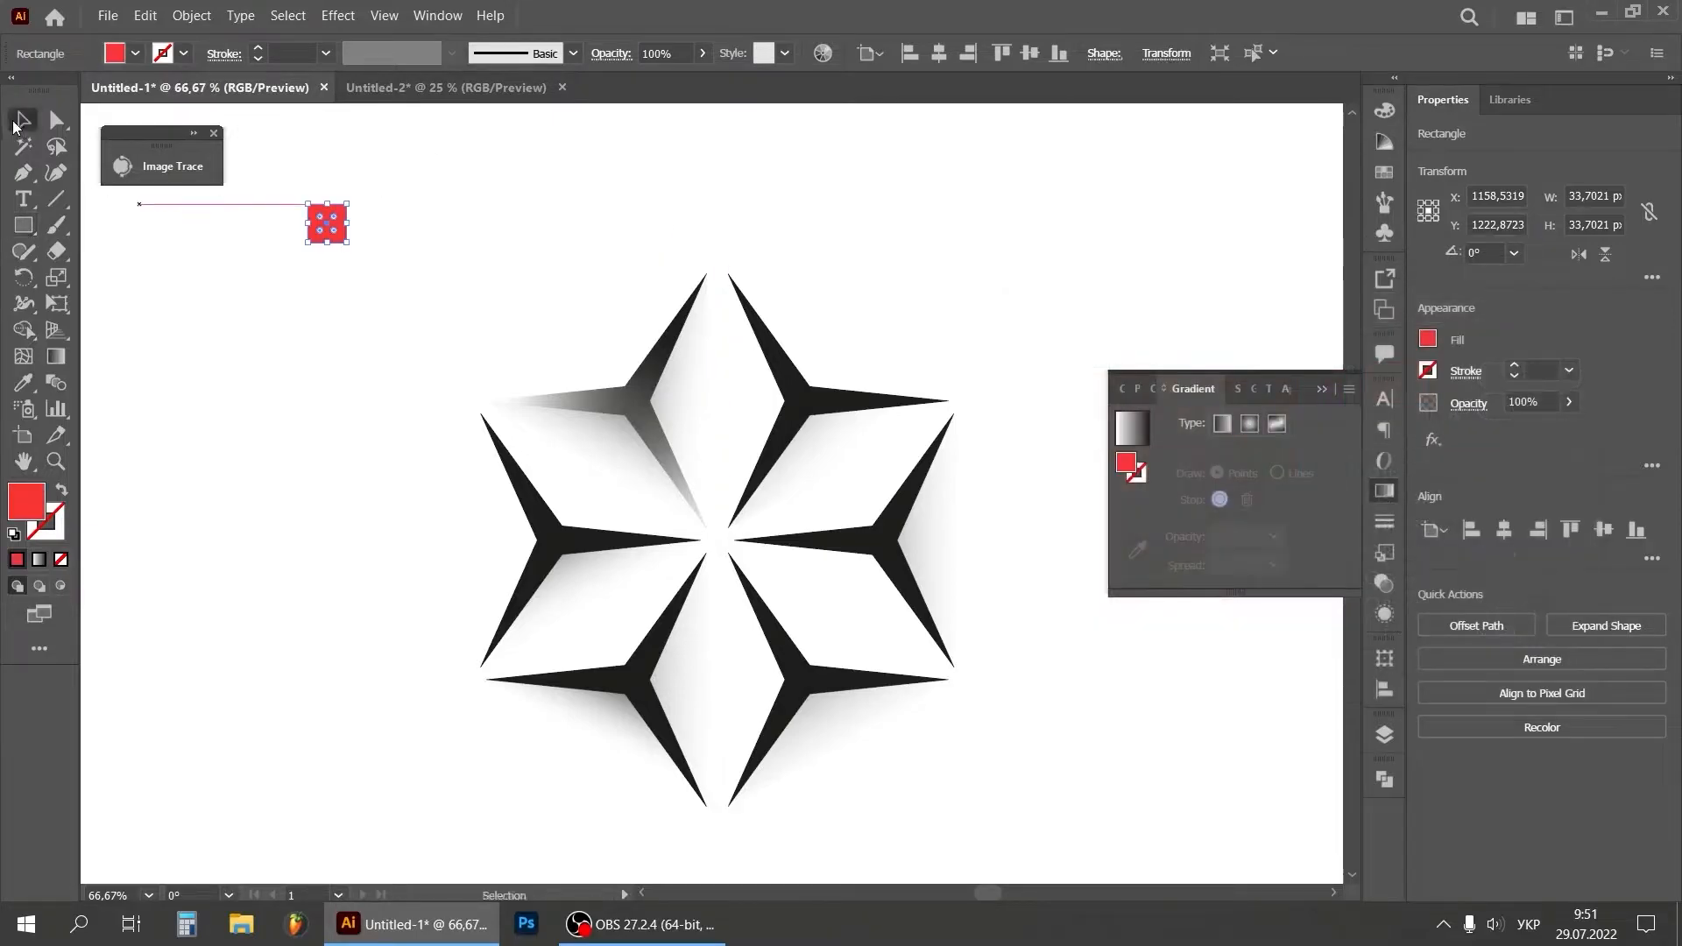
left_click(229, 302)
left_click_drag(334, 240, 385, 241)
double_click(26, 501)
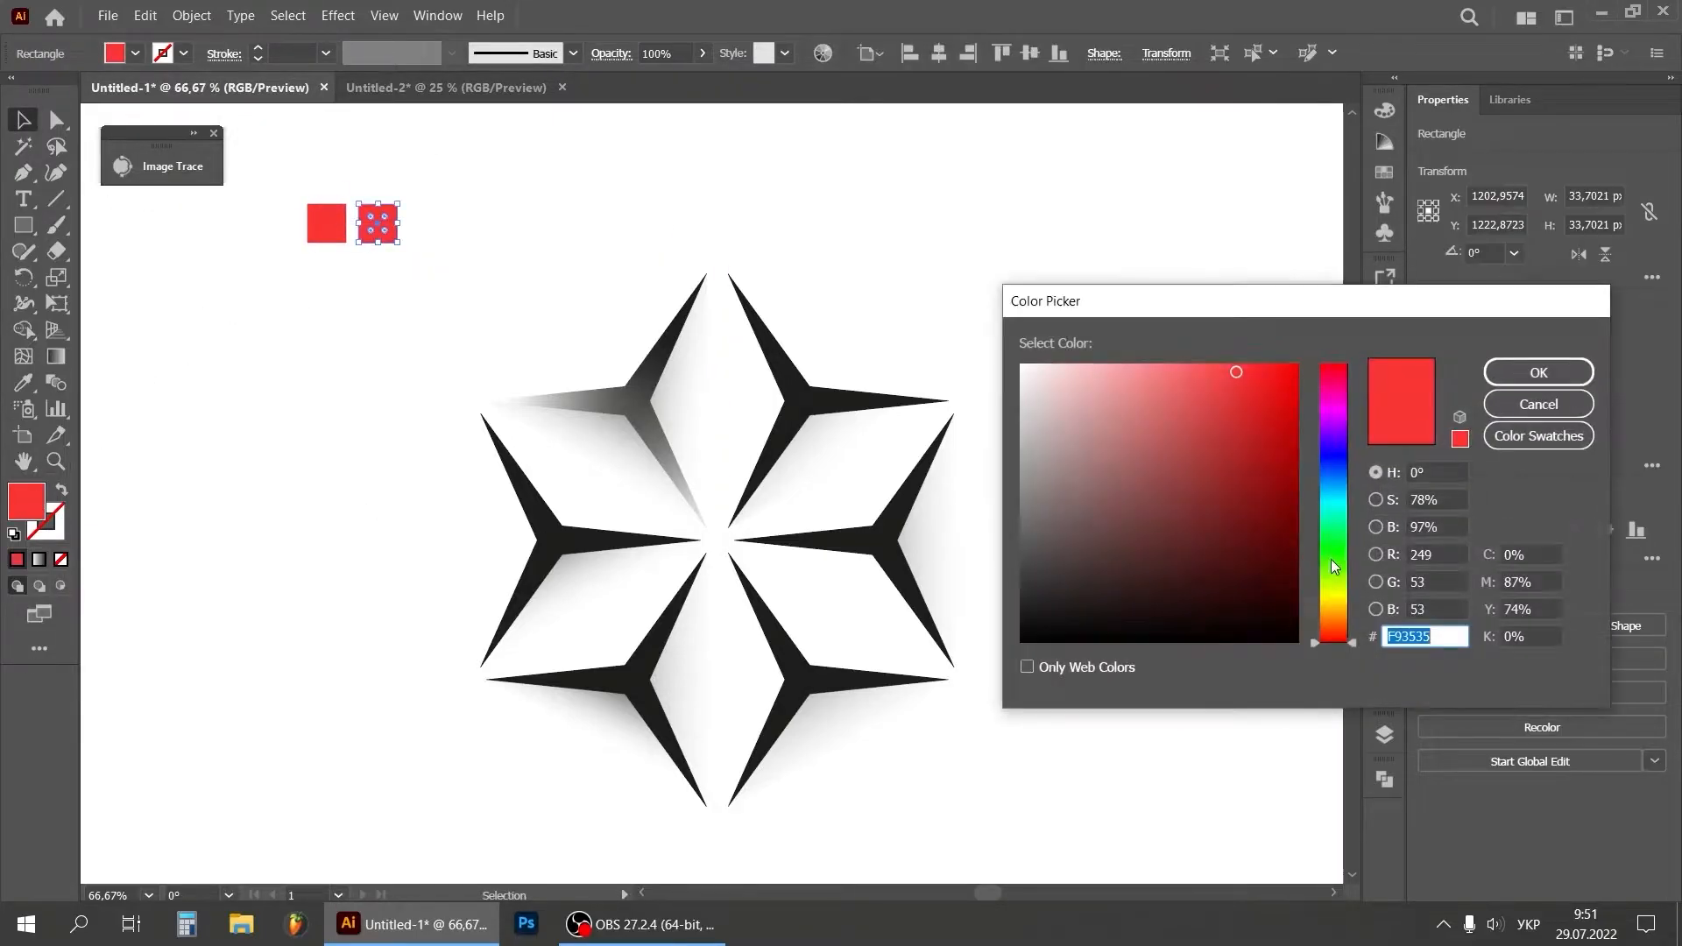
left_click(1327, 612)
left_click(1540, 371)
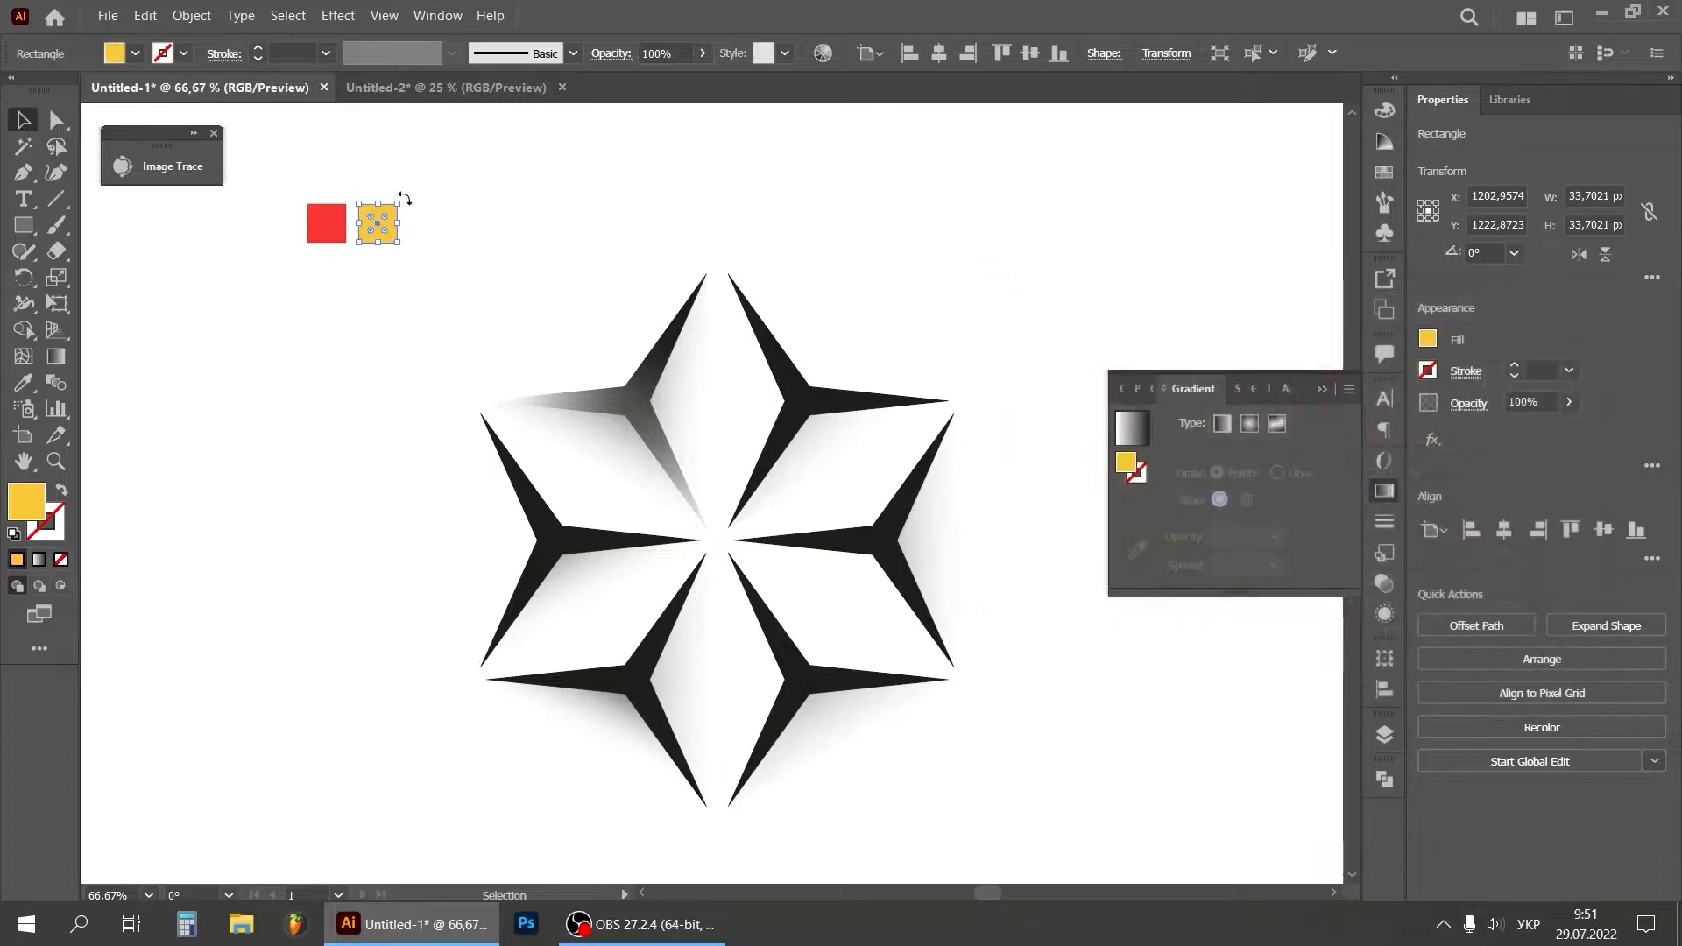
Duplicate the yellow swatch square to its right and fill the copy with blue (389BF4)
left_click_drag(388, 225, 452, 225, "alt")
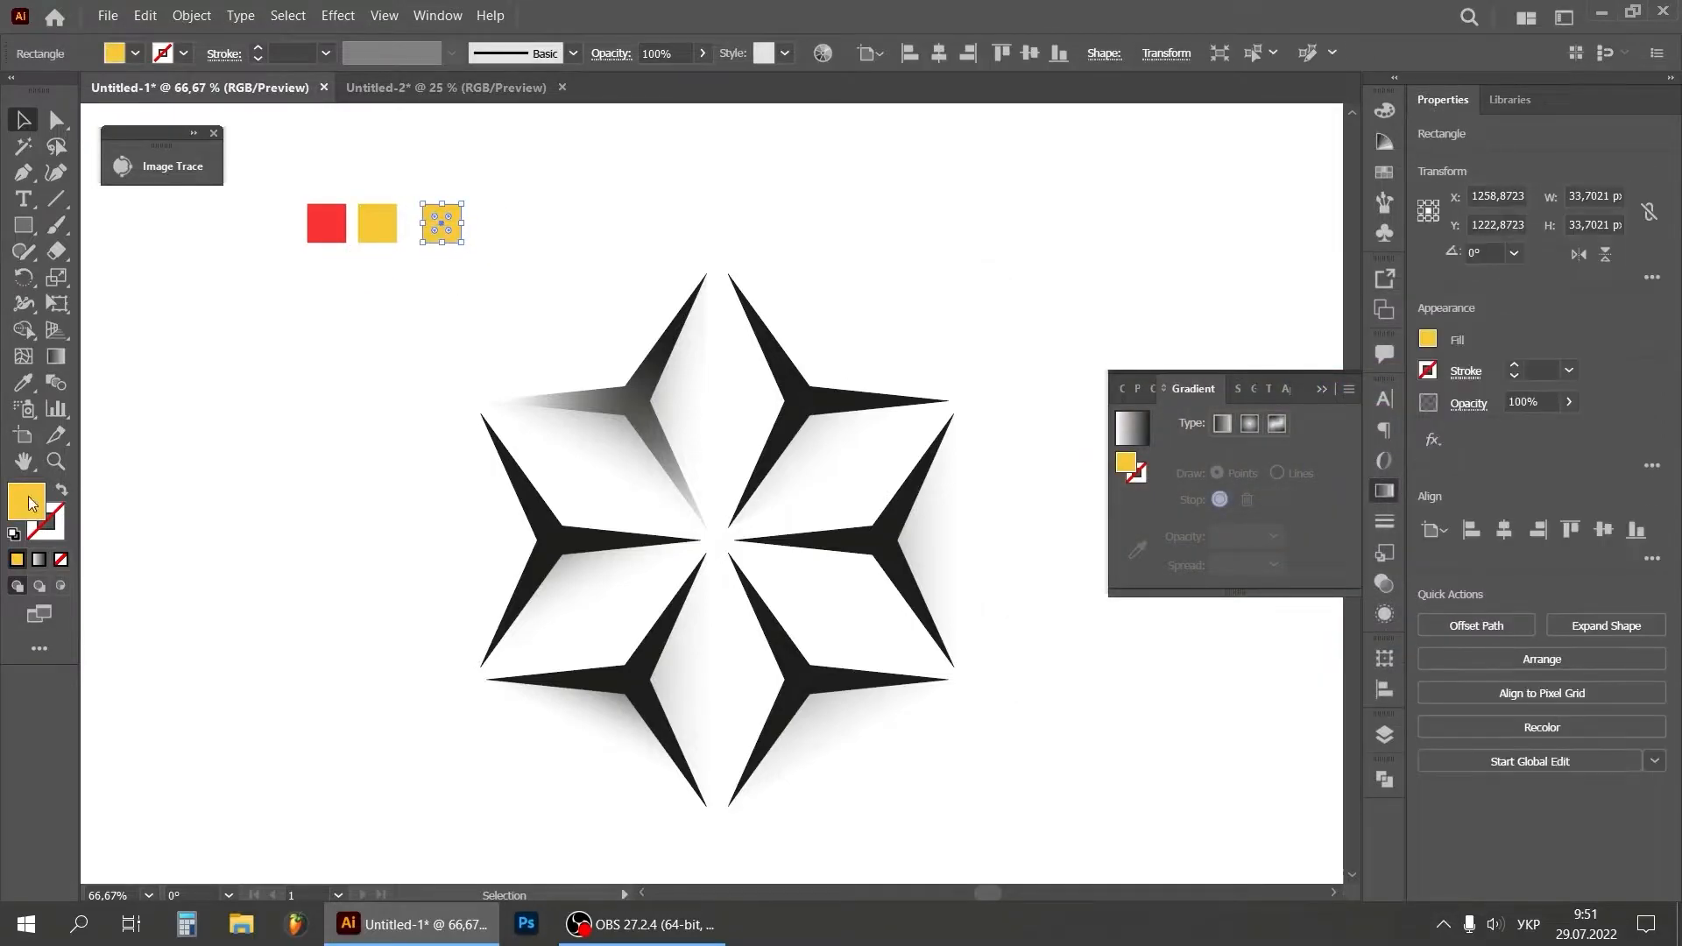
double_click(29, 503)
left_click(1343, 480)
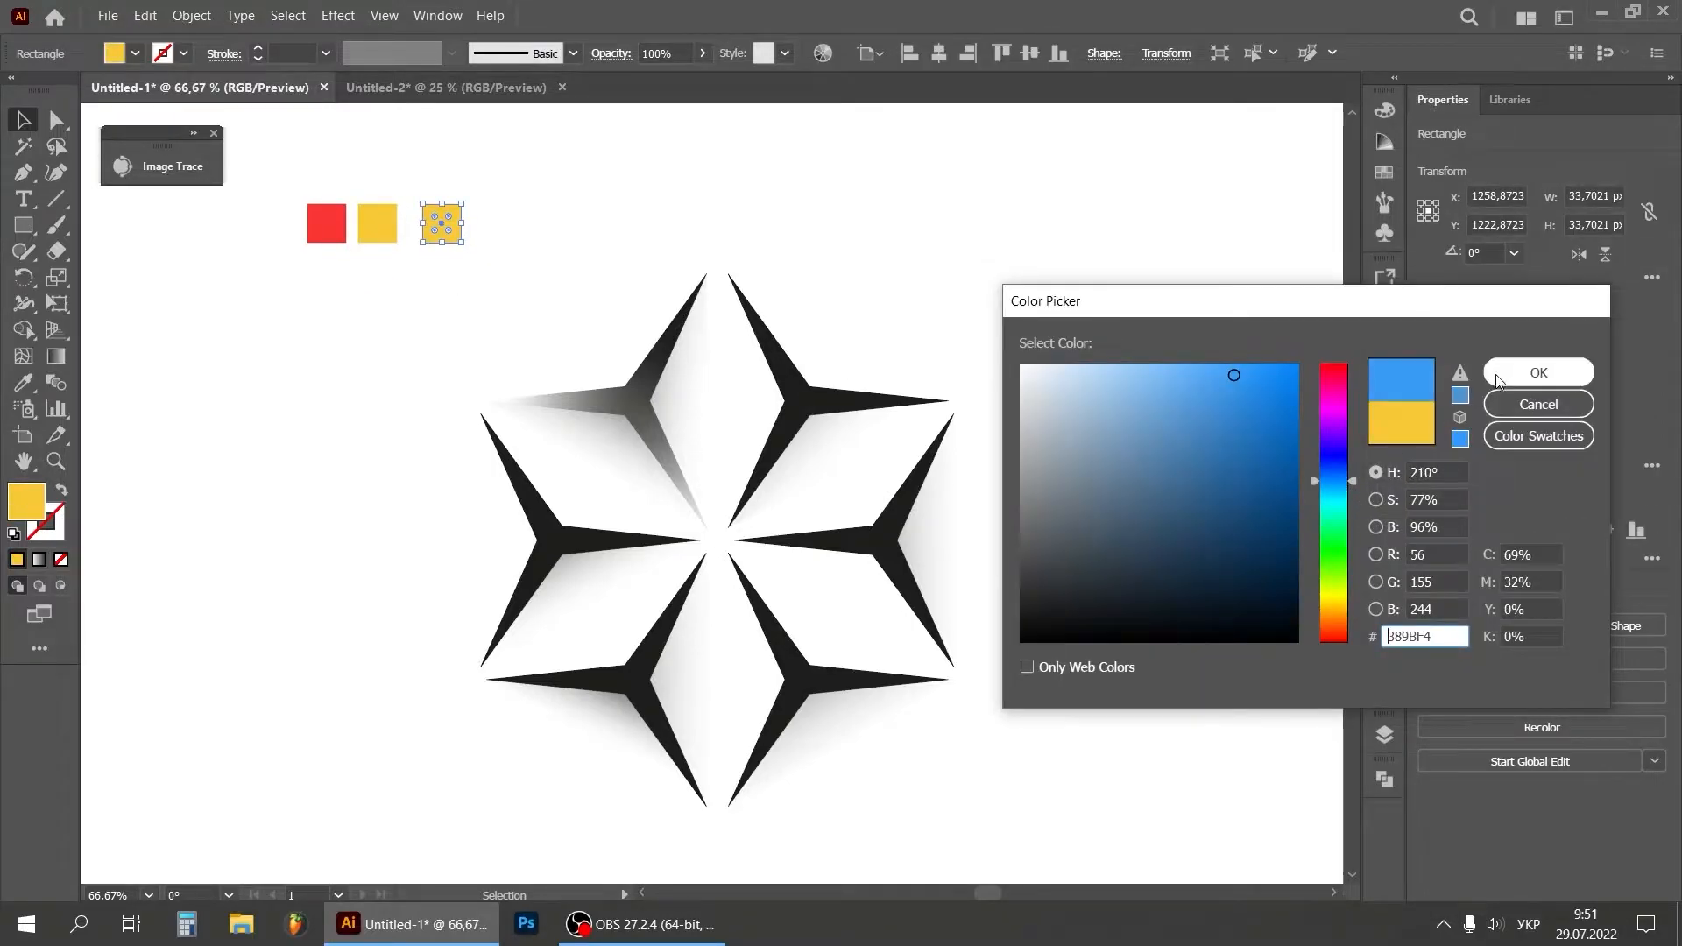
left_click(1538, 371)
left_click(573, 150)
left_click(1316, 389)
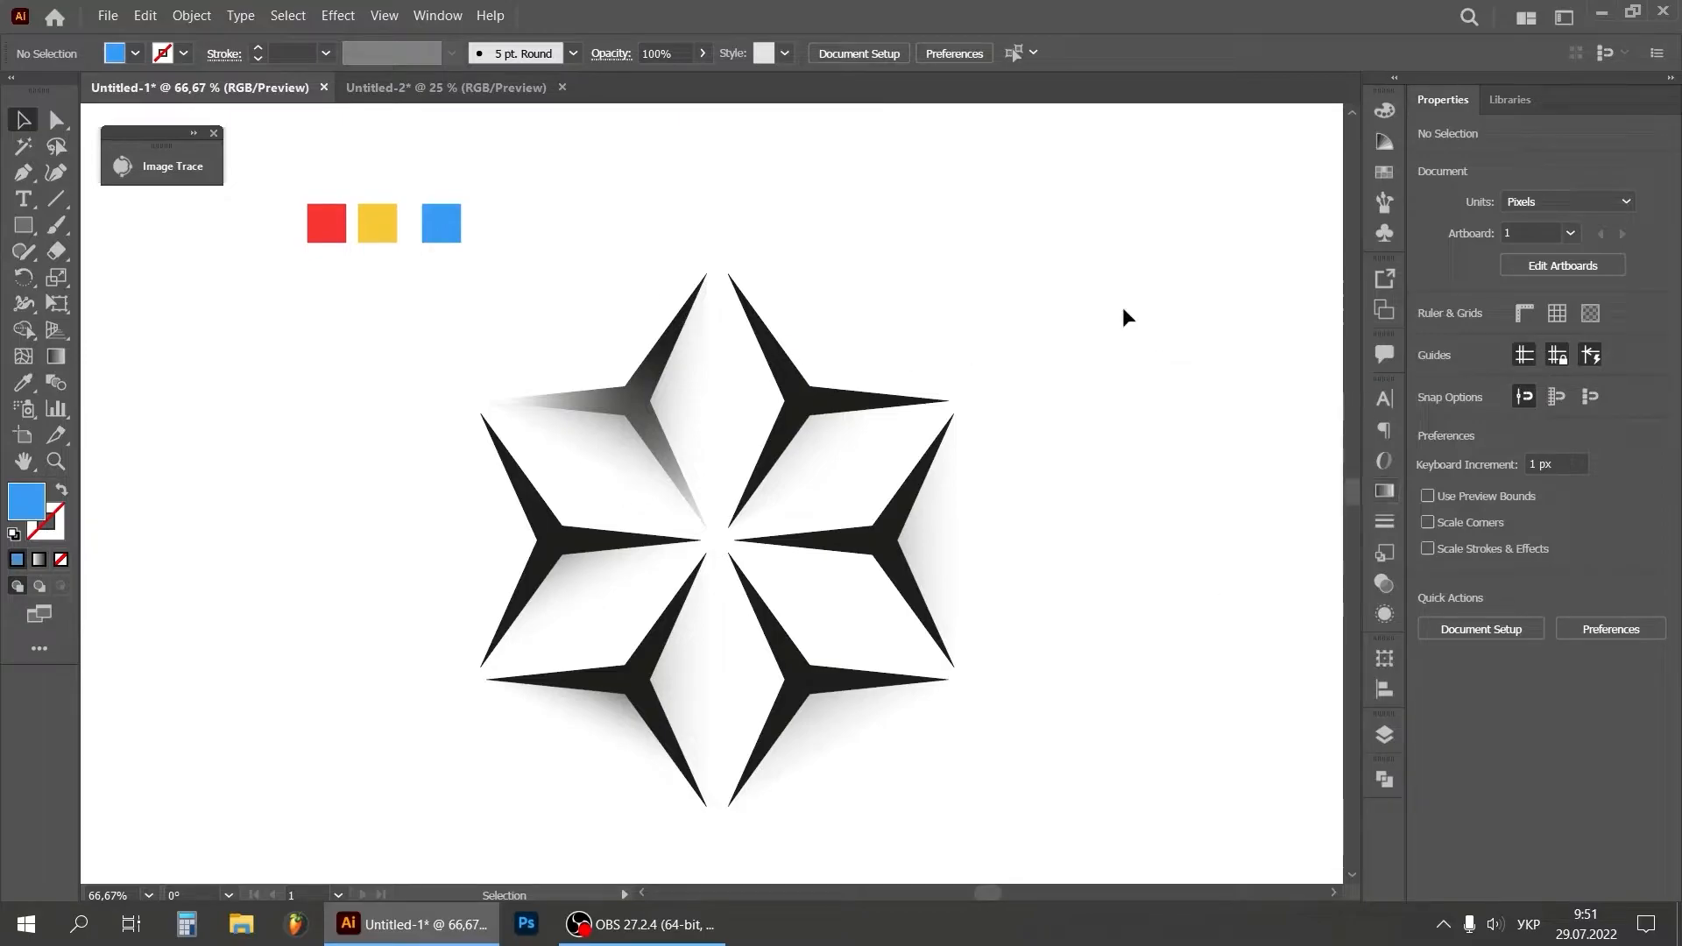
Duplicate the red swatch square to its left and fill the copy with near-black (0C0C0C)
left_click_drag(327, 225, 277, 232, "alt")
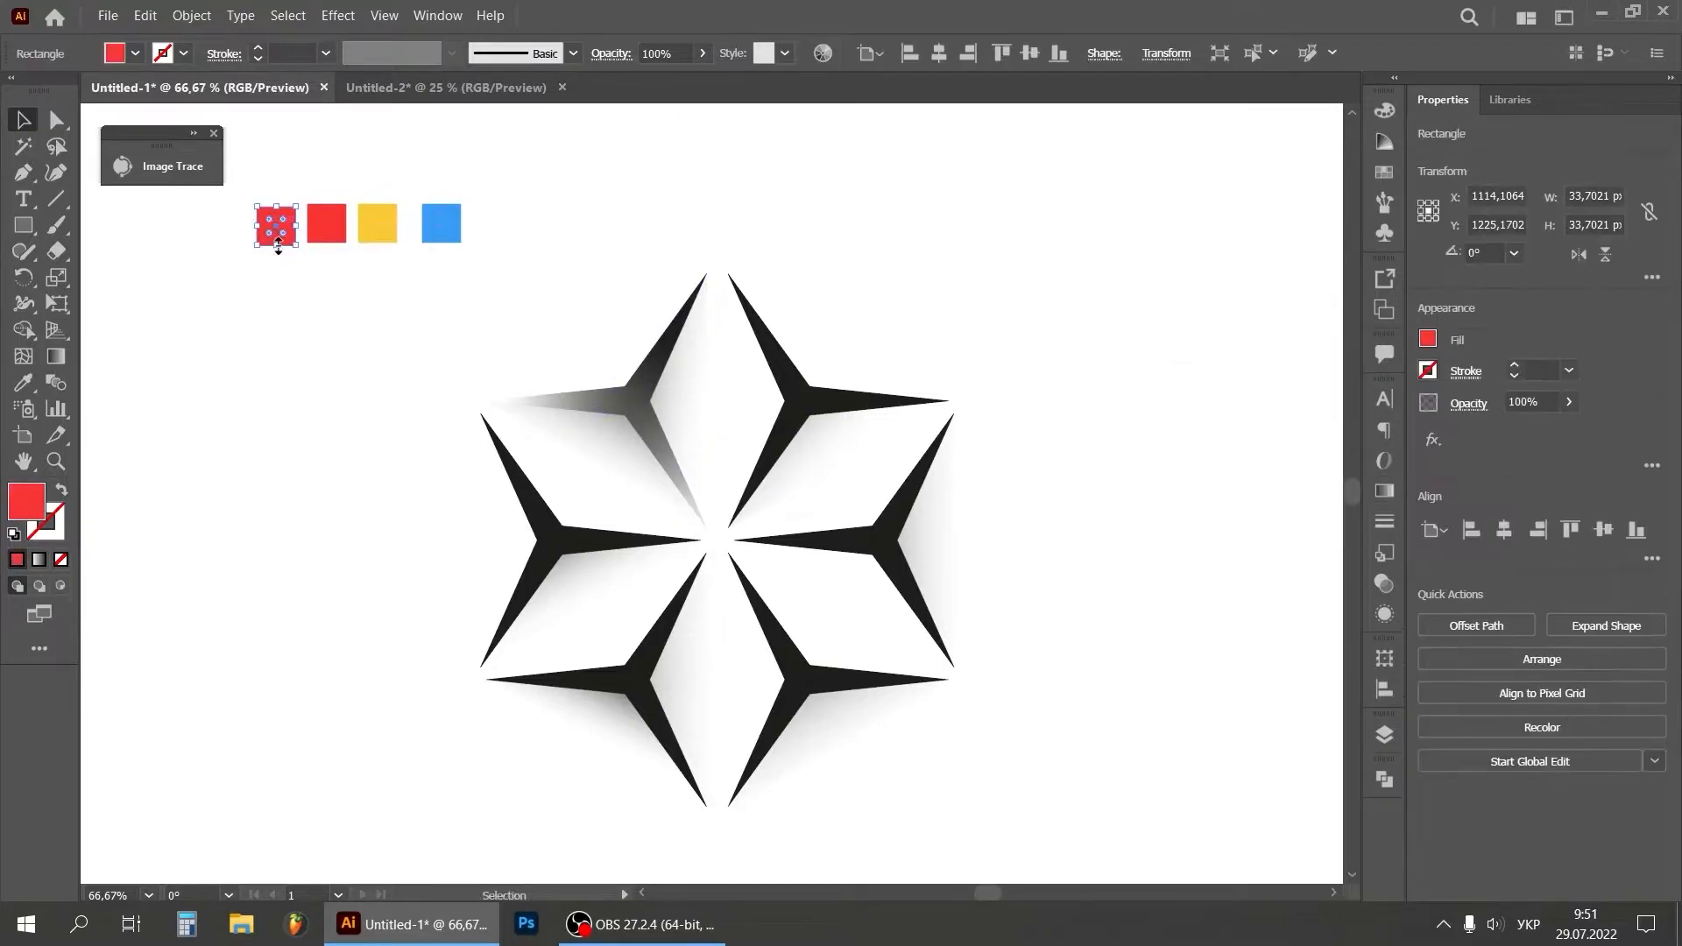
double_click(44, 504)
left_click(1018, 621)
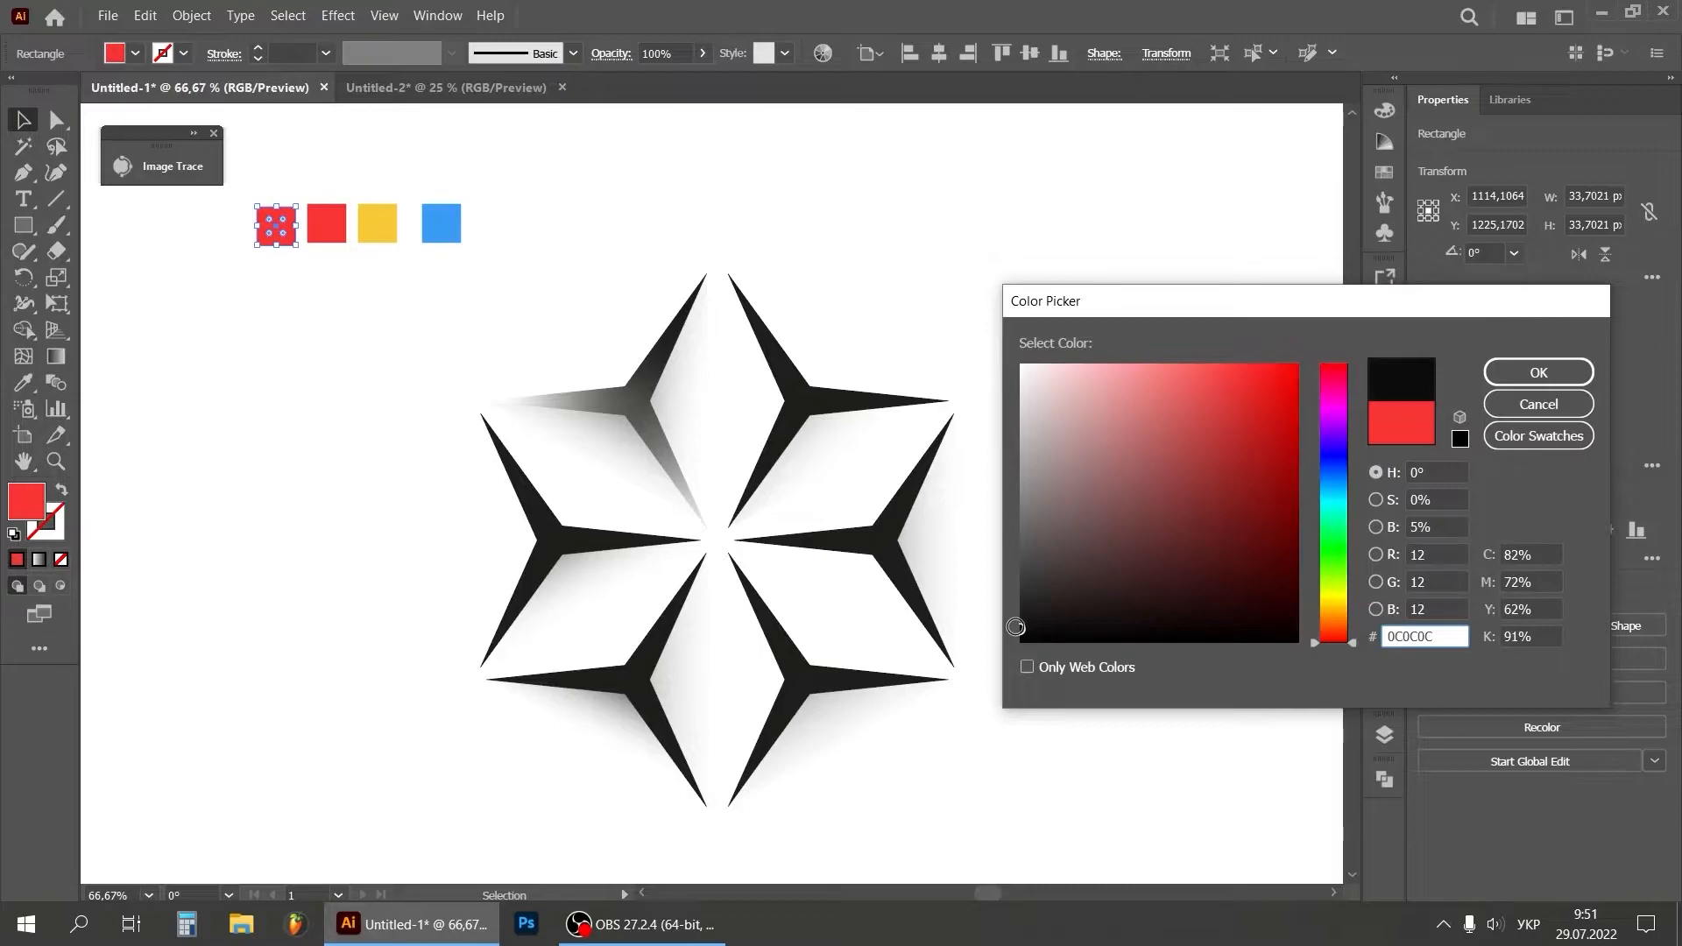
left_click(1539, 372)
left_click(1039, 280)
Colour the upper-left star's lower-tip gradient point red and move its centre point partway down the lower blade, coloured yellow, sampling the swatch squares
left_click(652, 405)
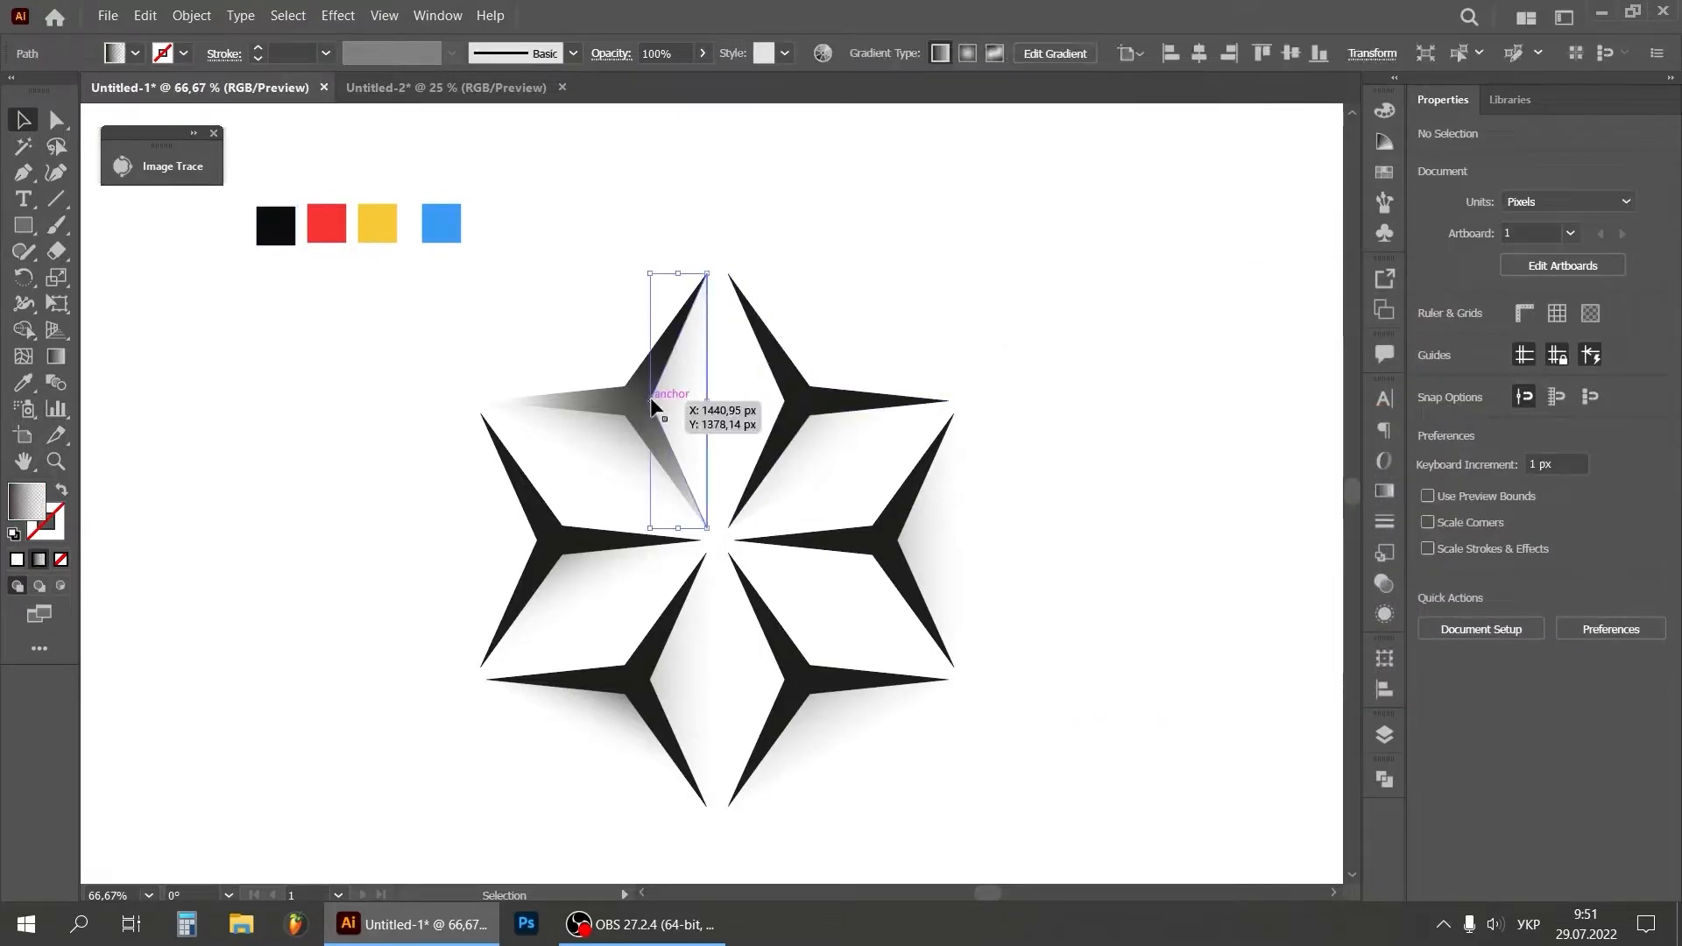
left_click(808, 210)
left_click(622, 400)
left_click(56, 357)
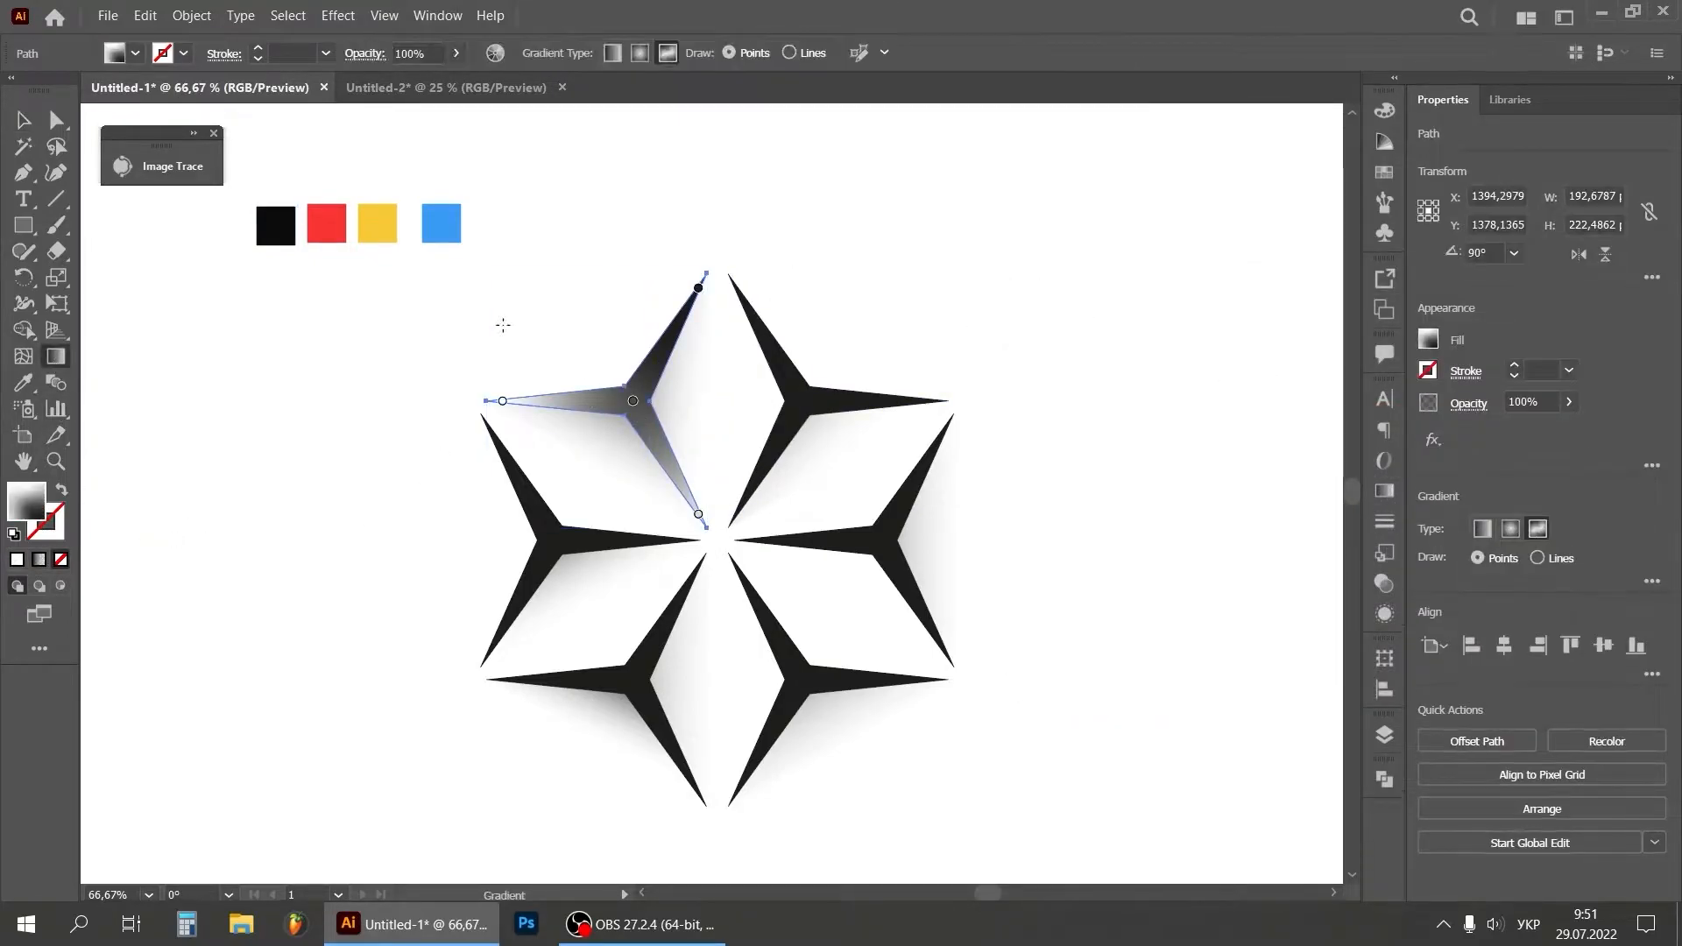
left_click(700, 517)
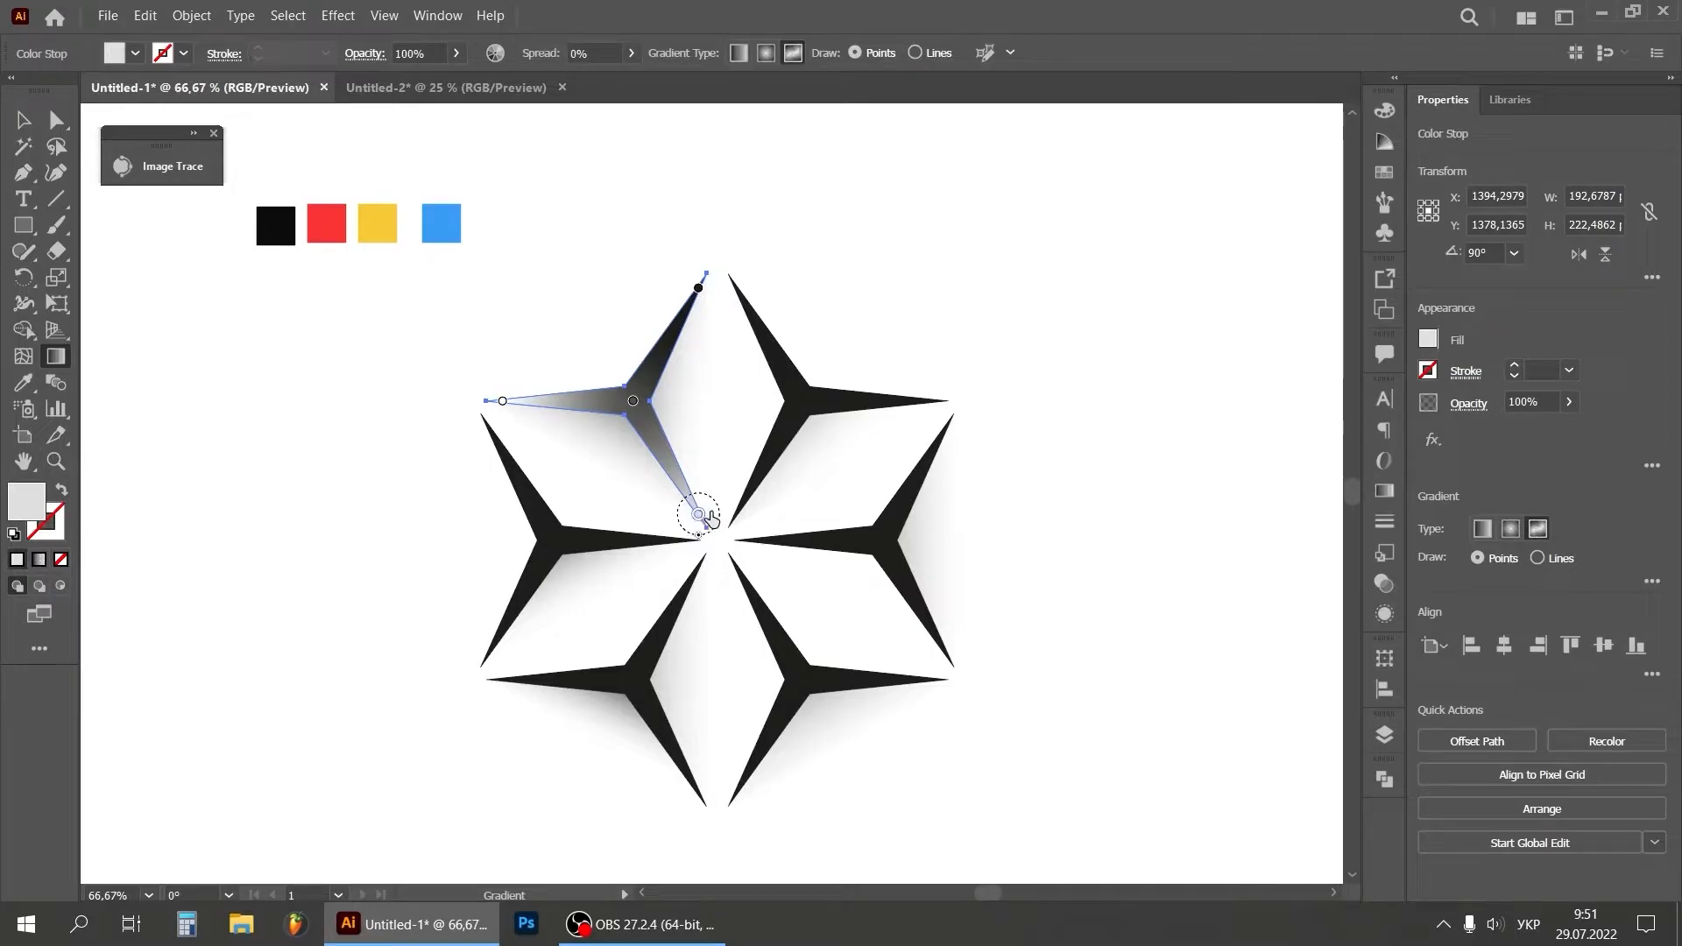
left_click(1383, 496)
left_click(1145, 547)
left_click(327, 223)
left_click_drag(632, 402, 668, 470)
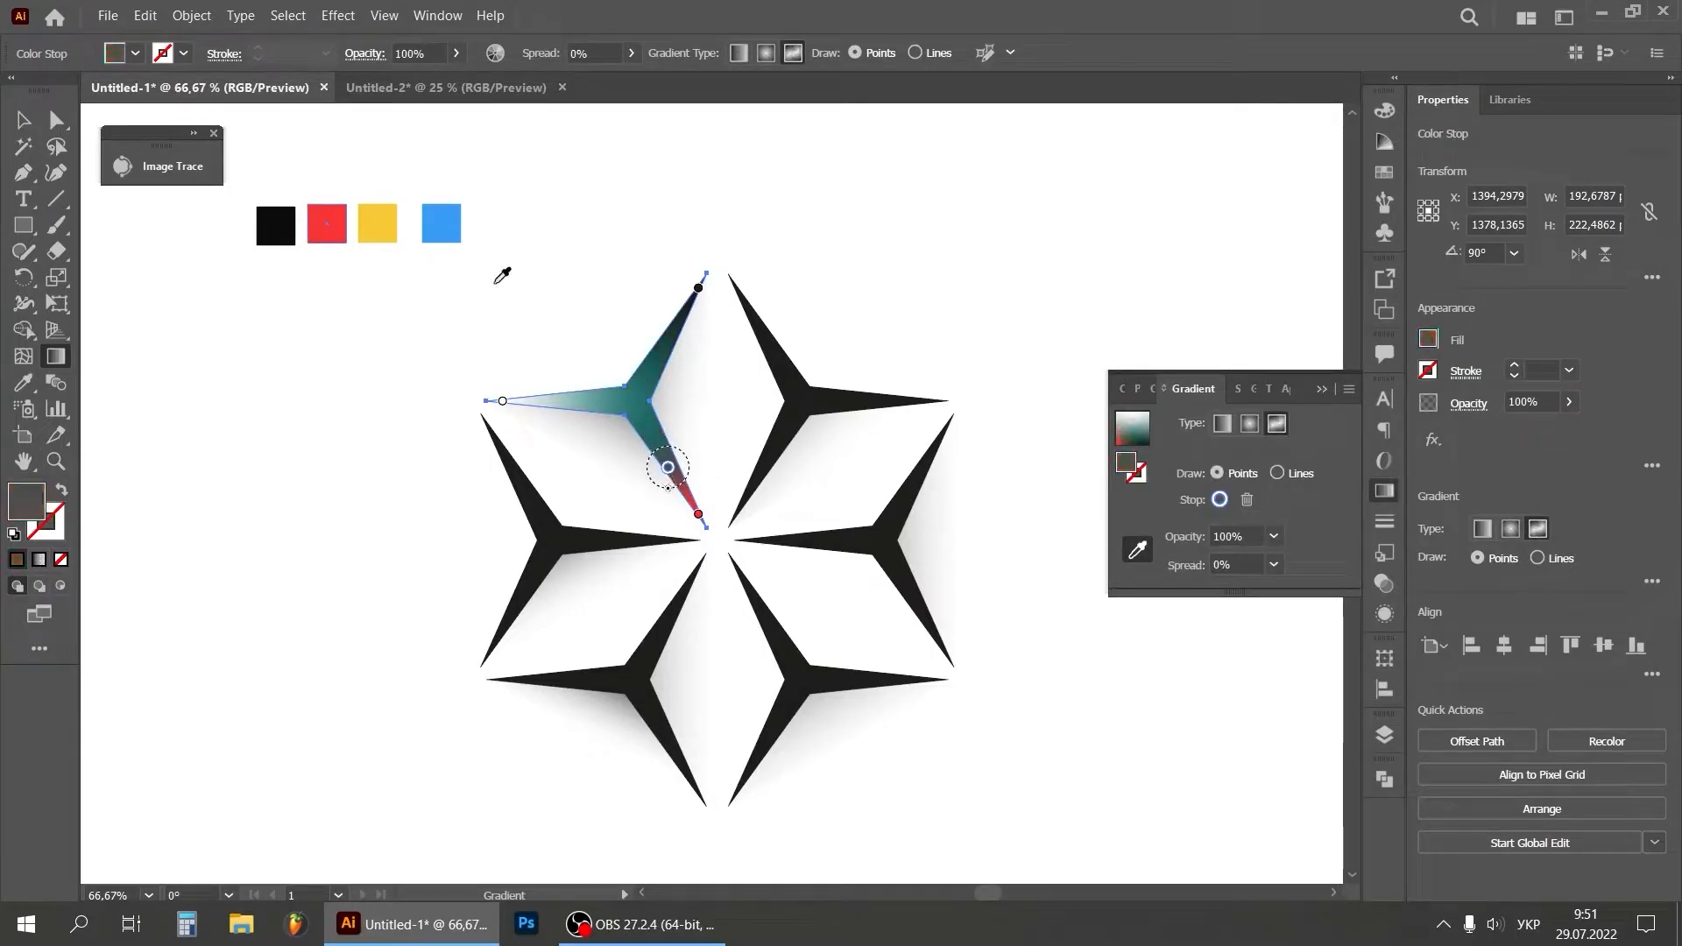
left_click(378, 224)
Move the star's upper-tip gradient point to its centre and its left-tip point inward along the left blade, colouring the left one black
left_click_drag(698, 289, 659, 371)
left_click_drag(502, 400, 600, 403)
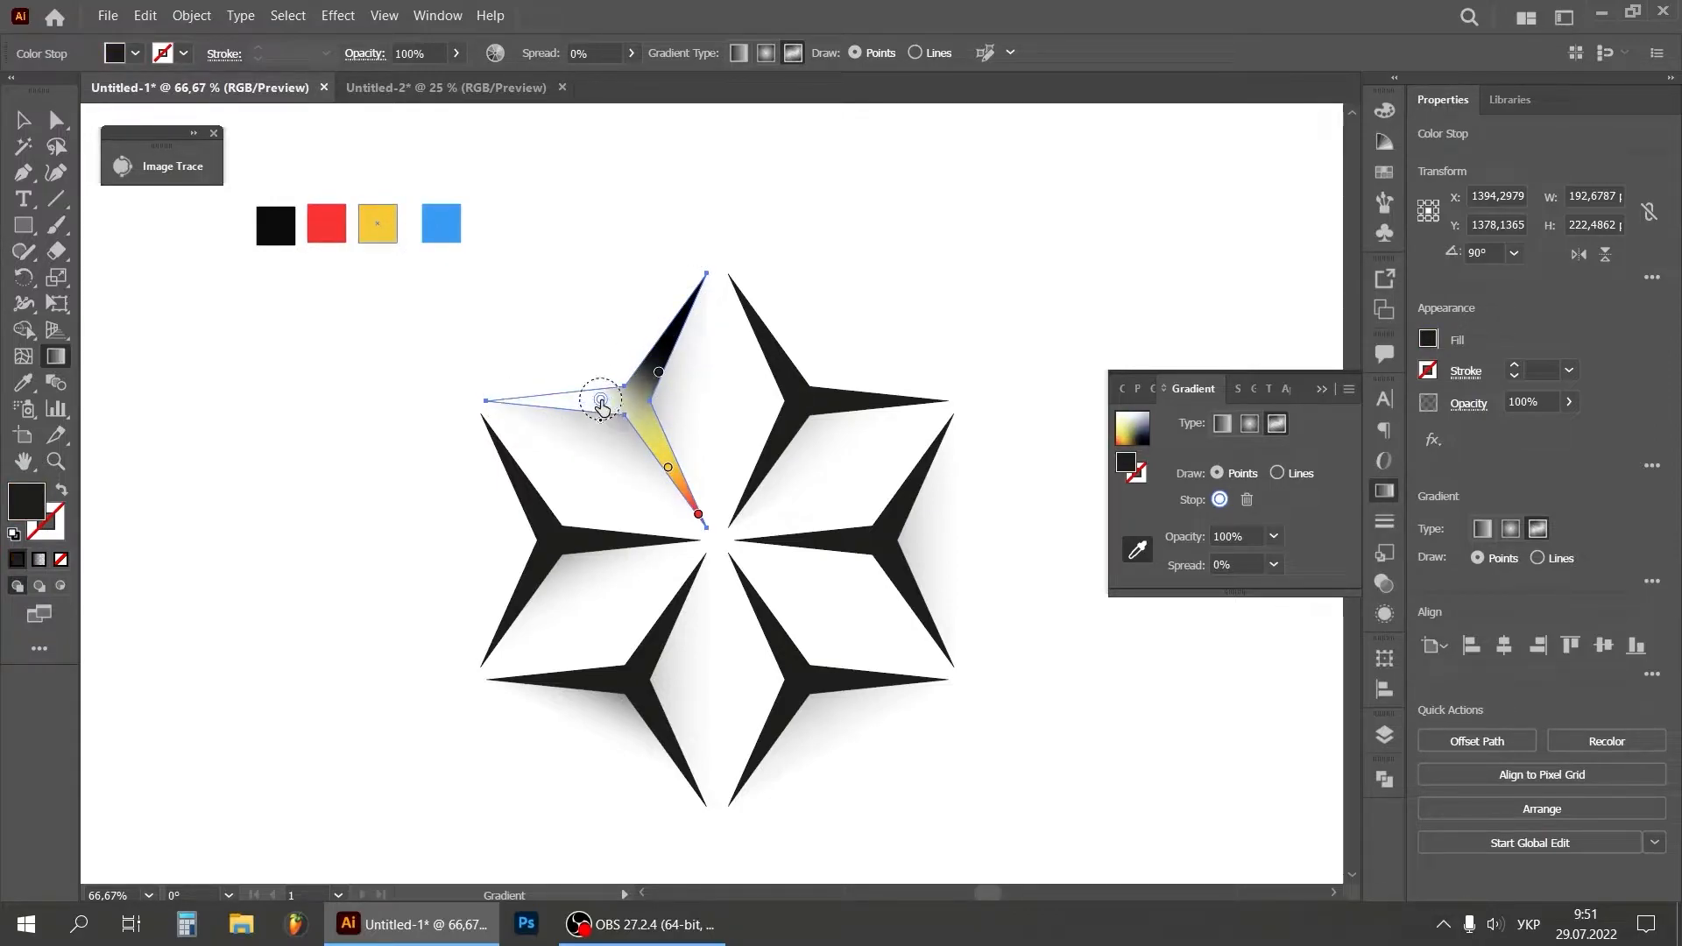
left_click(275, 226)
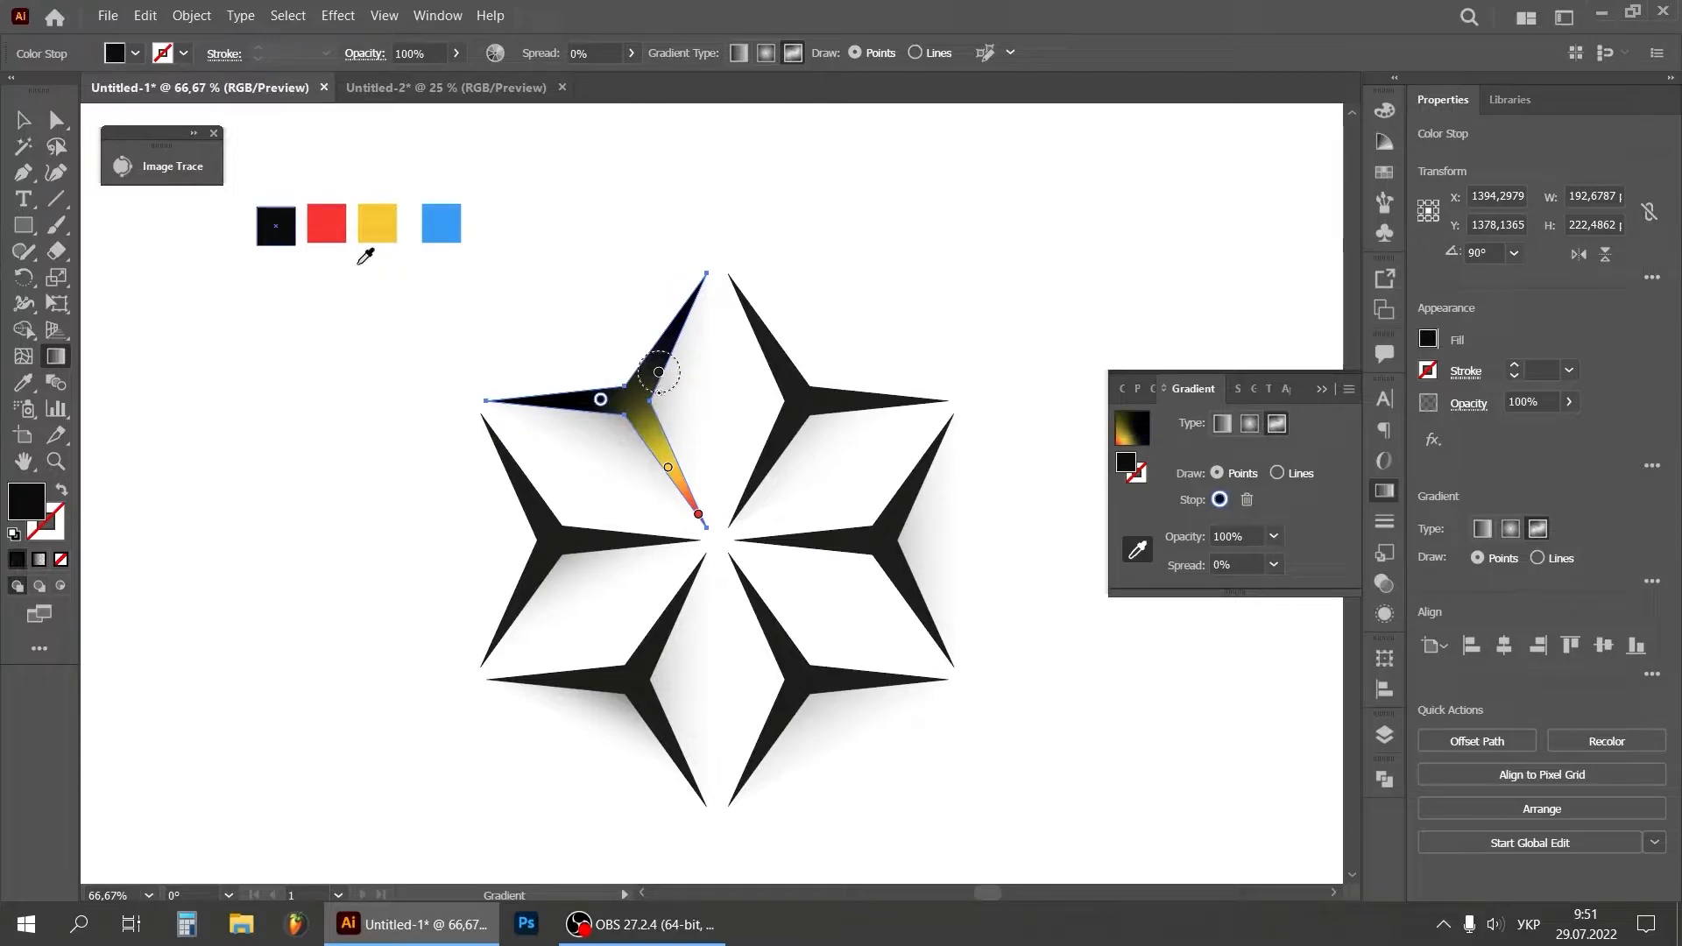
left_click(658, 372)
left_click_drag(658, 378, 648, 398)
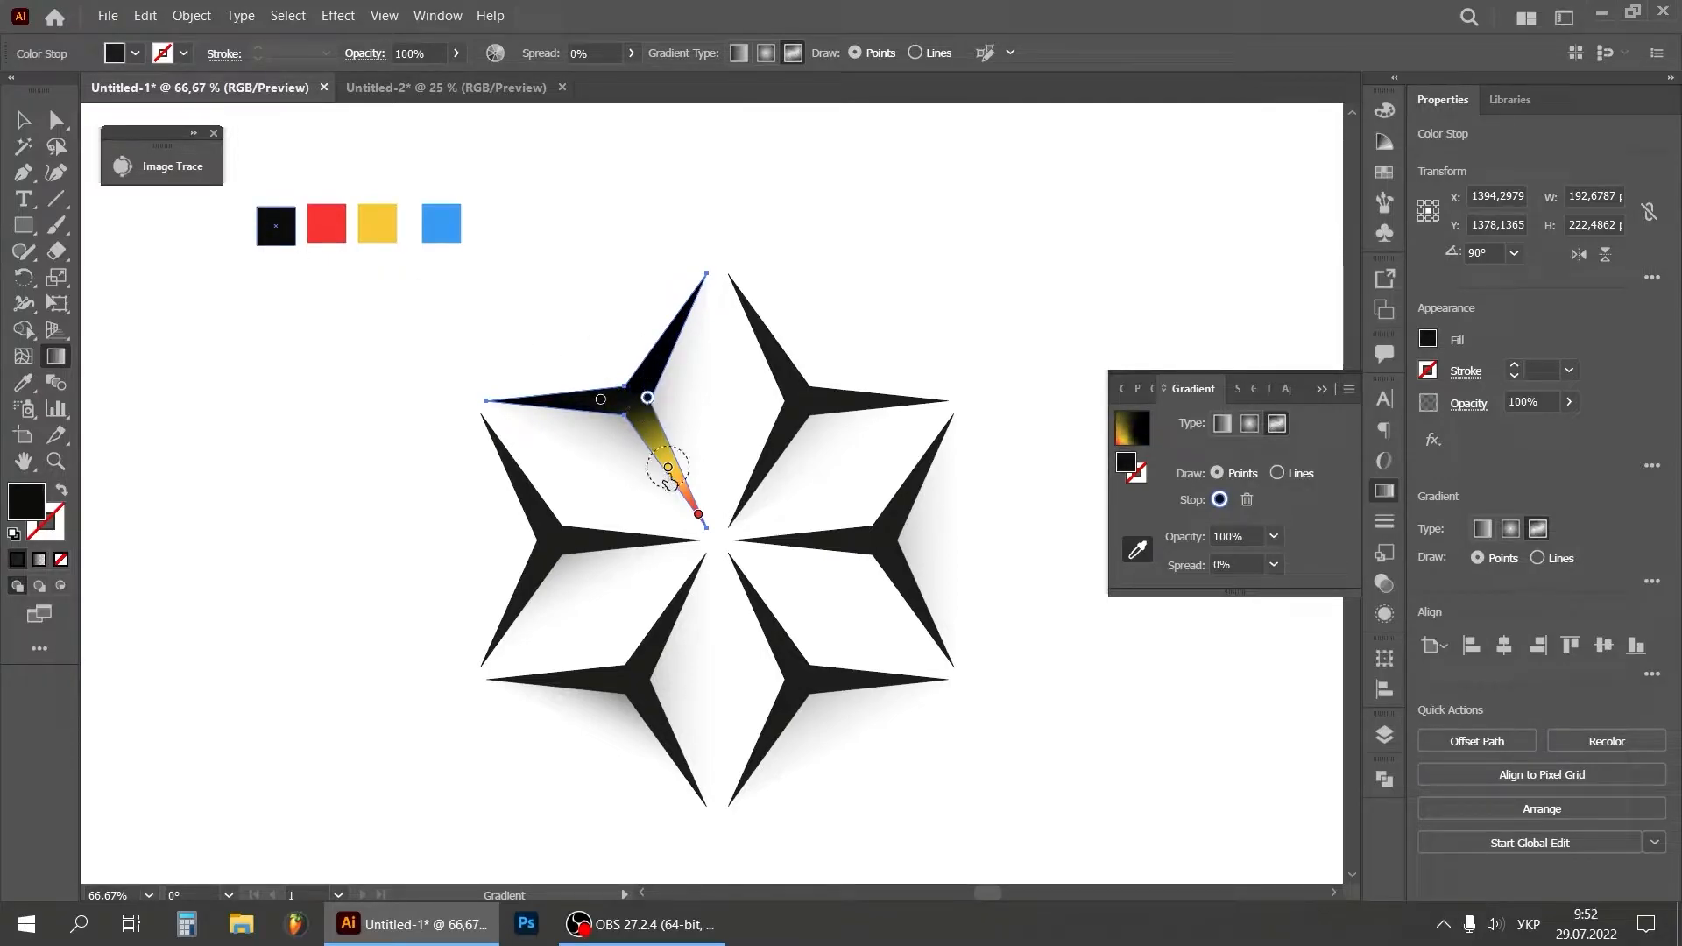
Rearrange the lower blade's gradient points so red sits mid-blade and yellow lies near the tip, sampling the yellow swatch
left_click_drag(679, 487, 701, 516)
key("Delete")
left_click_drag(653, 445, 667, 463)
left_click(1138, 550)
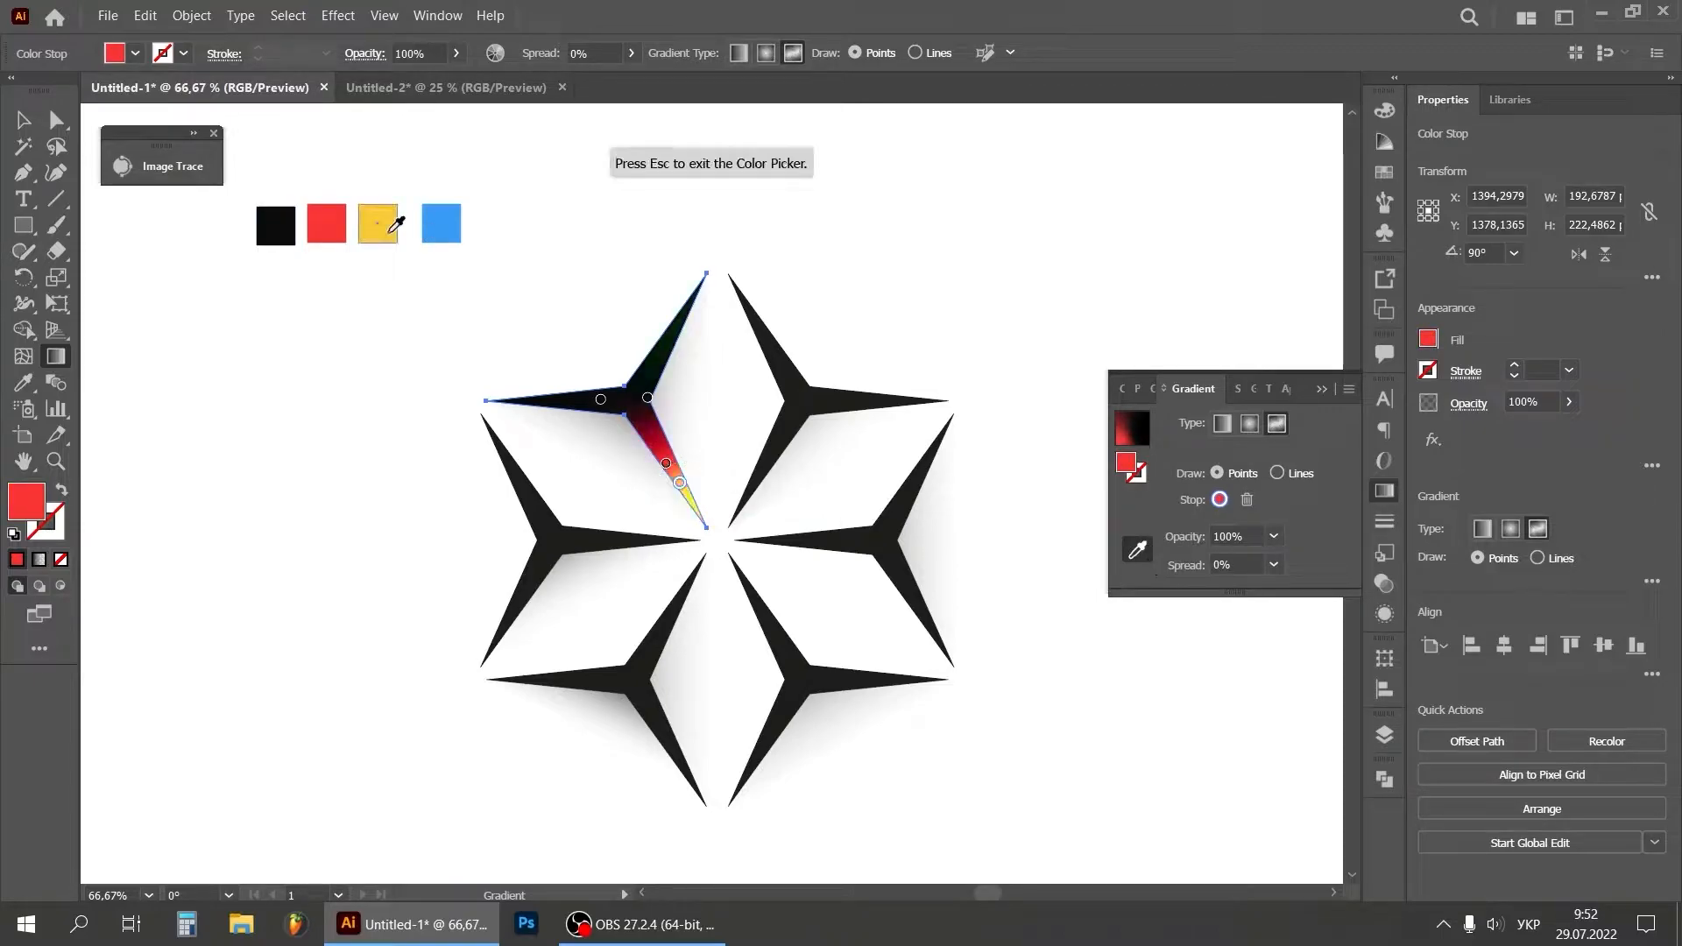
left_click(378, 226)
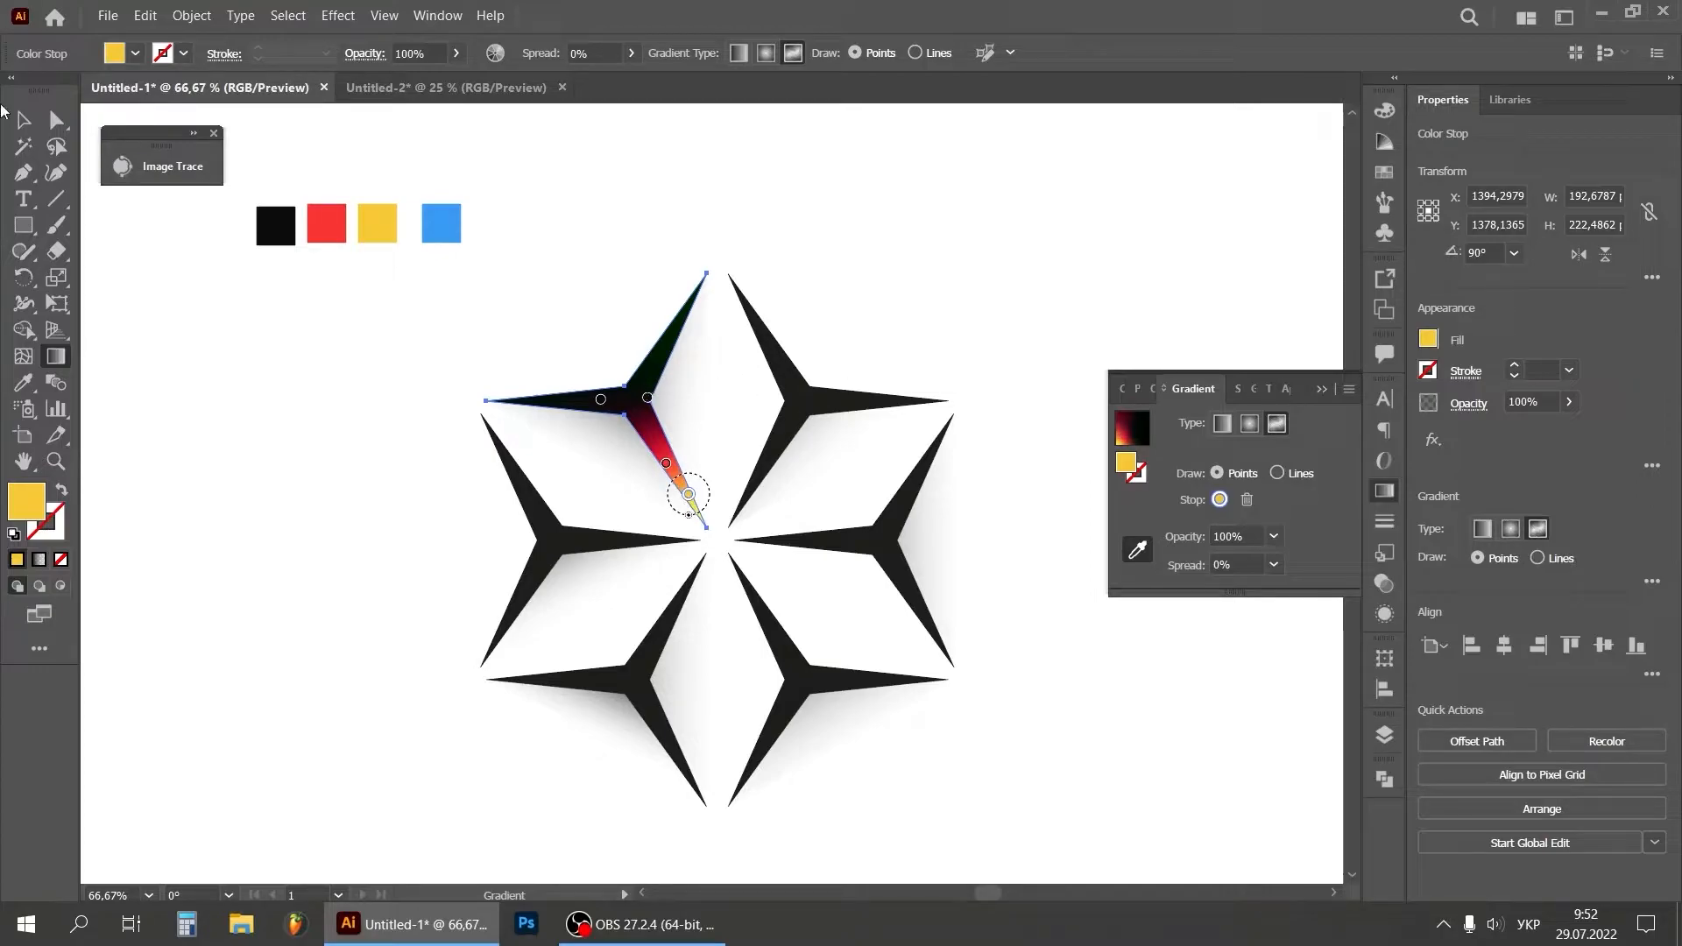
key("v")
left_click(928, 239)
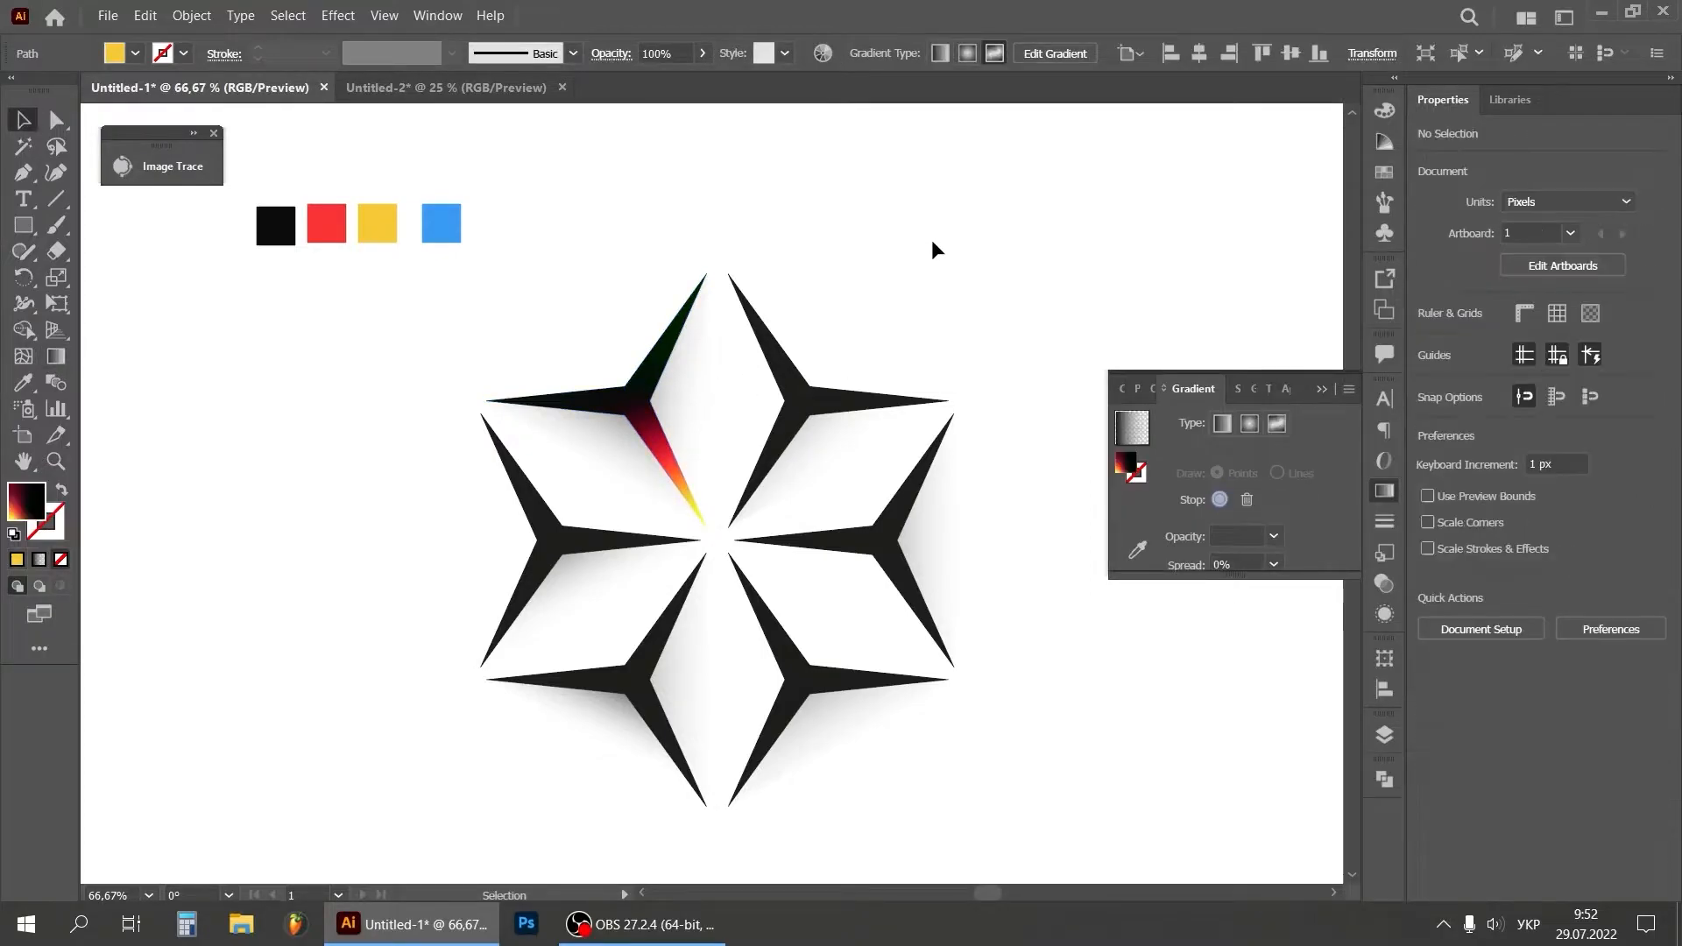
Delete the plain upper-right star and reflect a copy of the coloured upper-left star across the vertical axis
left_click(800, 402)
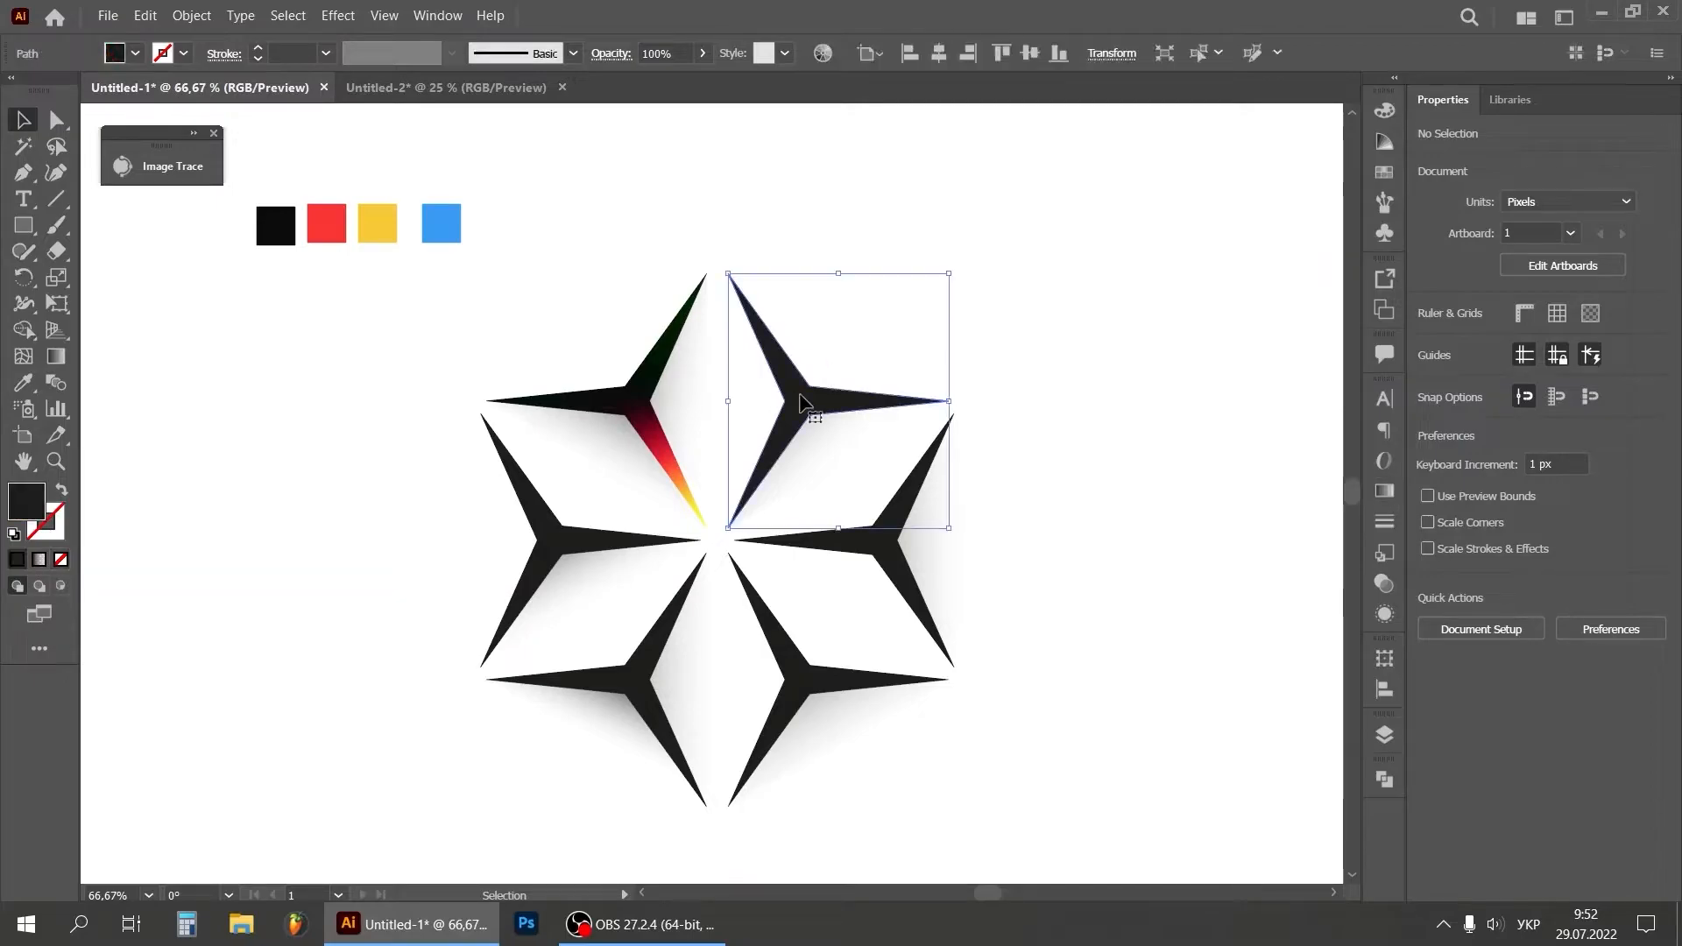
key("Delete")
left_click_drag(649, 394, 708, 393)
right_click(719, 376)
mouse_move(911, 706)
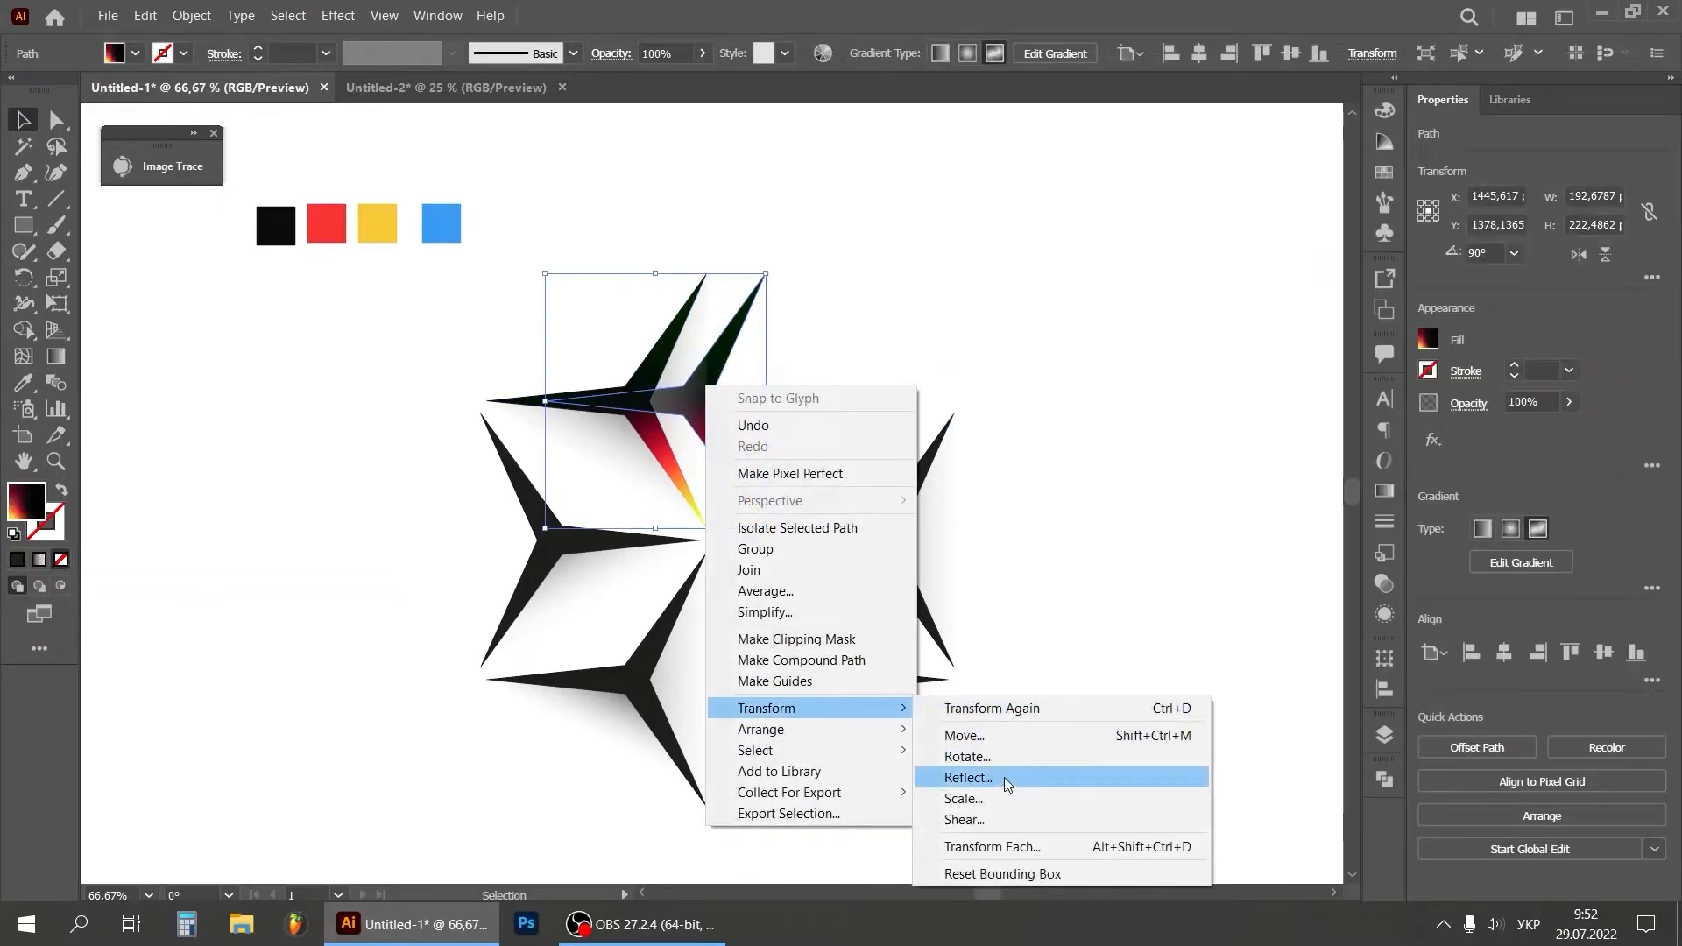
left_click(1054, 747)
left_click(1368, 633)
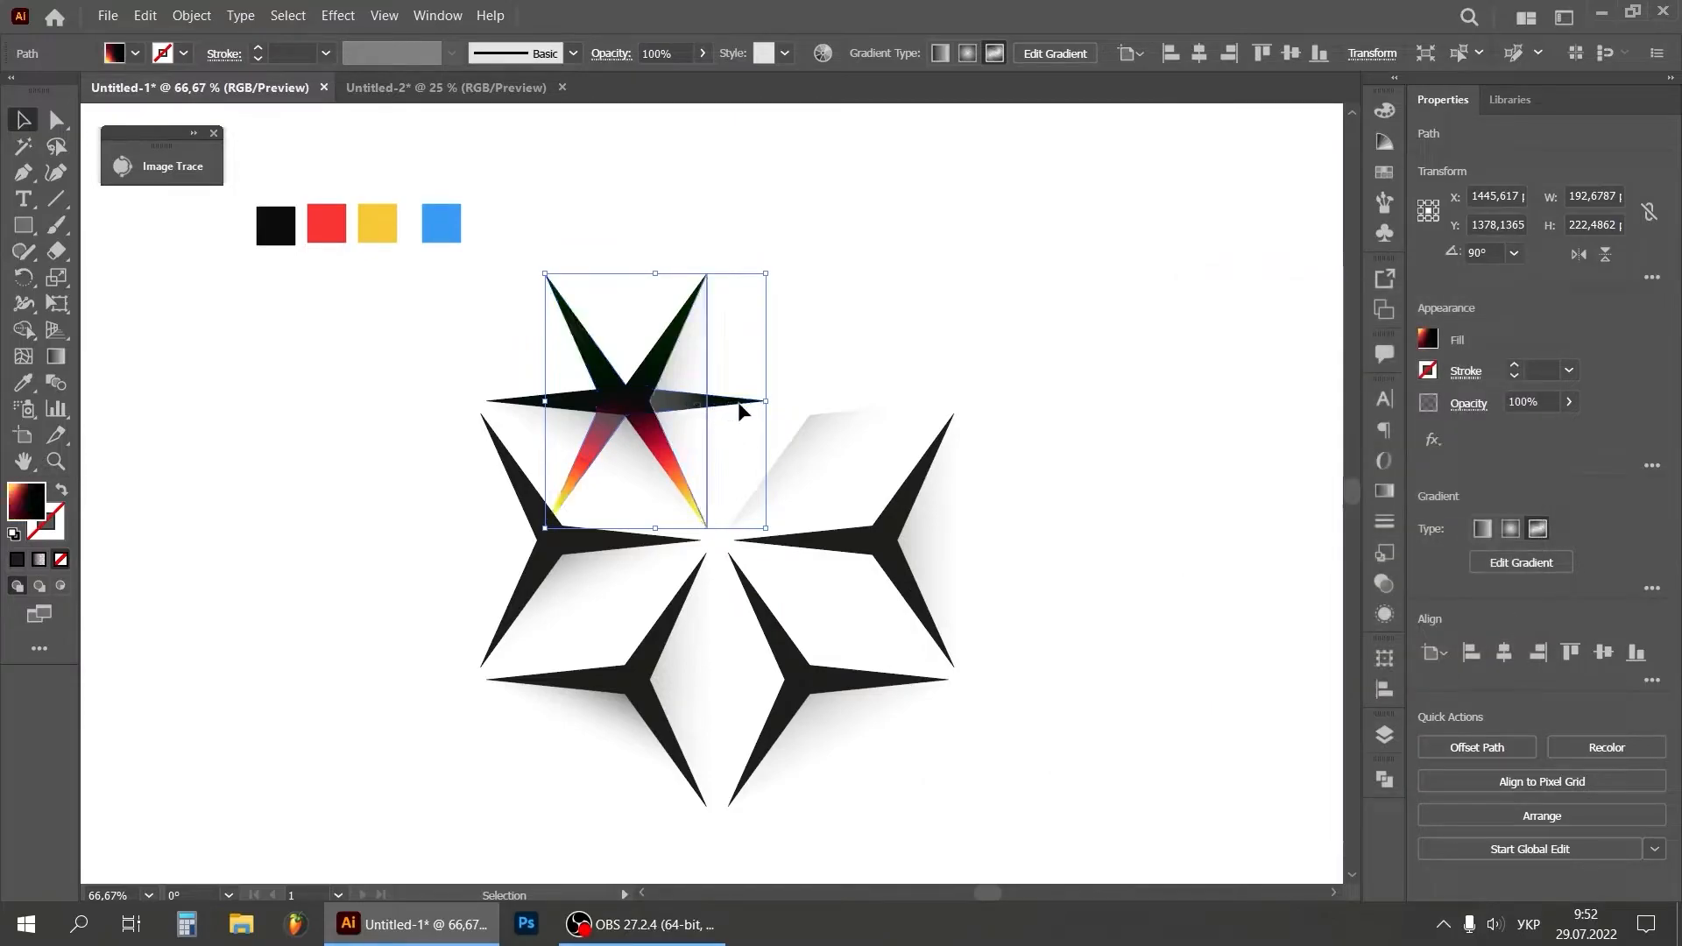
Move the mirrored coloured star horizontally into the deleted upper-right star's place
left_click(906, 361)
key("ctrl+z")
left_click_drag(734, 399, 902, 401)
left_click(1009, 535)
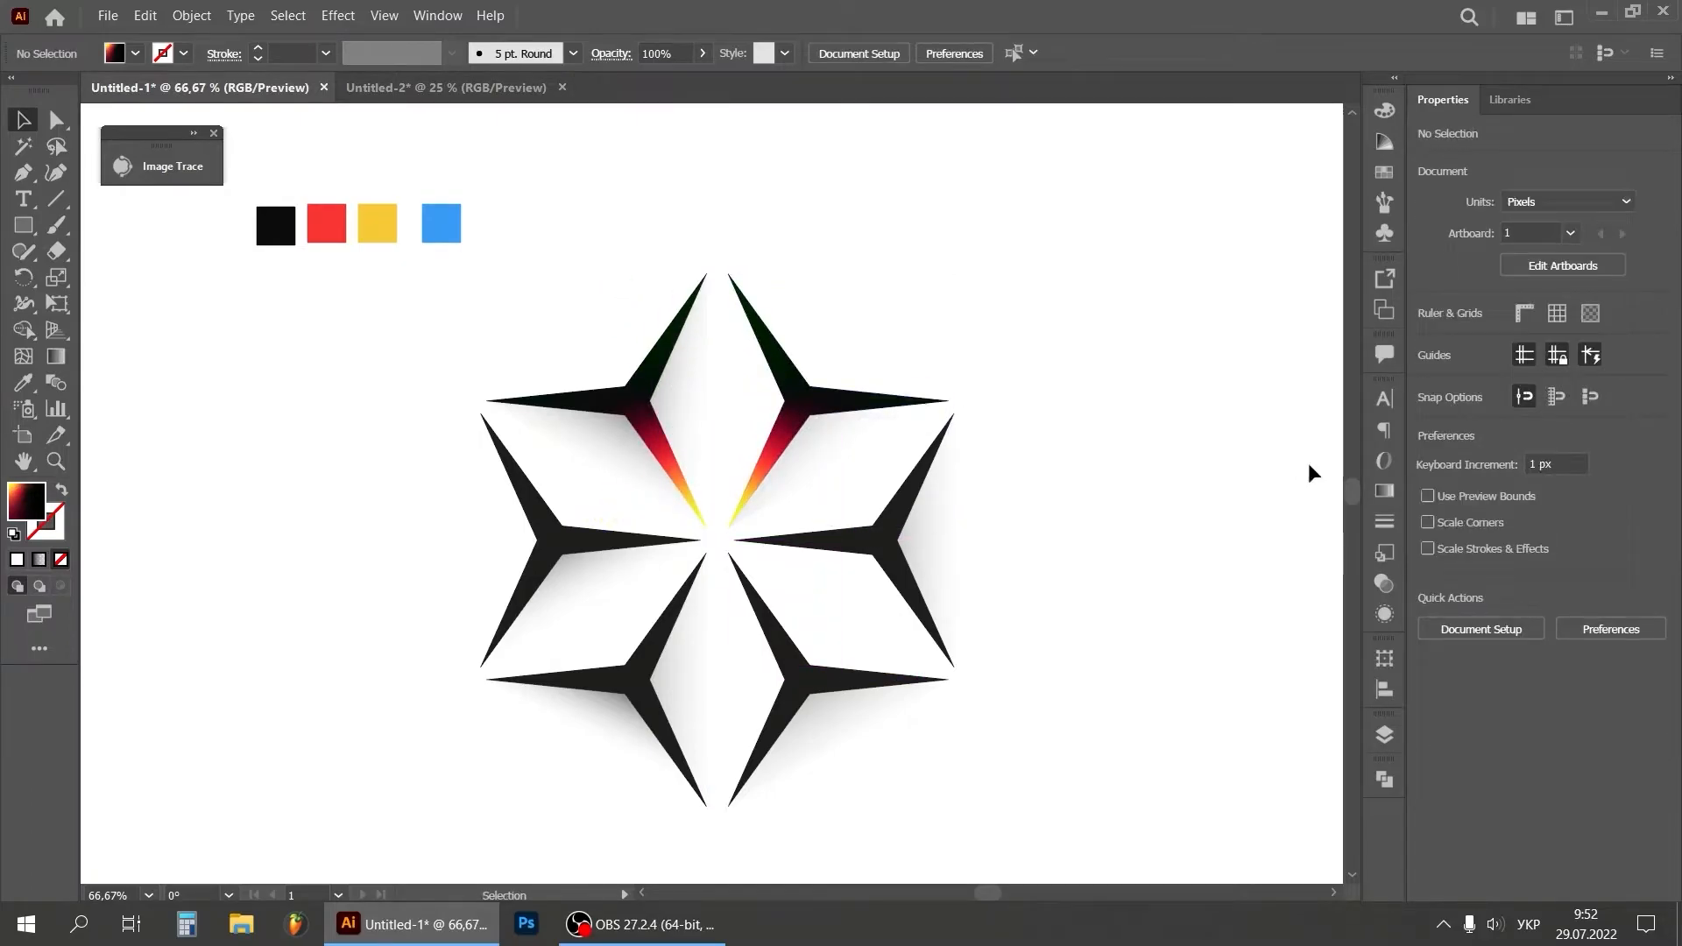
Sample the upper-right star's freeform gradient fill onto the right middle star with the Eyedropper
scroll(1264, 497, "down", 1)
left_click(879, 531)
key("i")
left_click(799, 355)
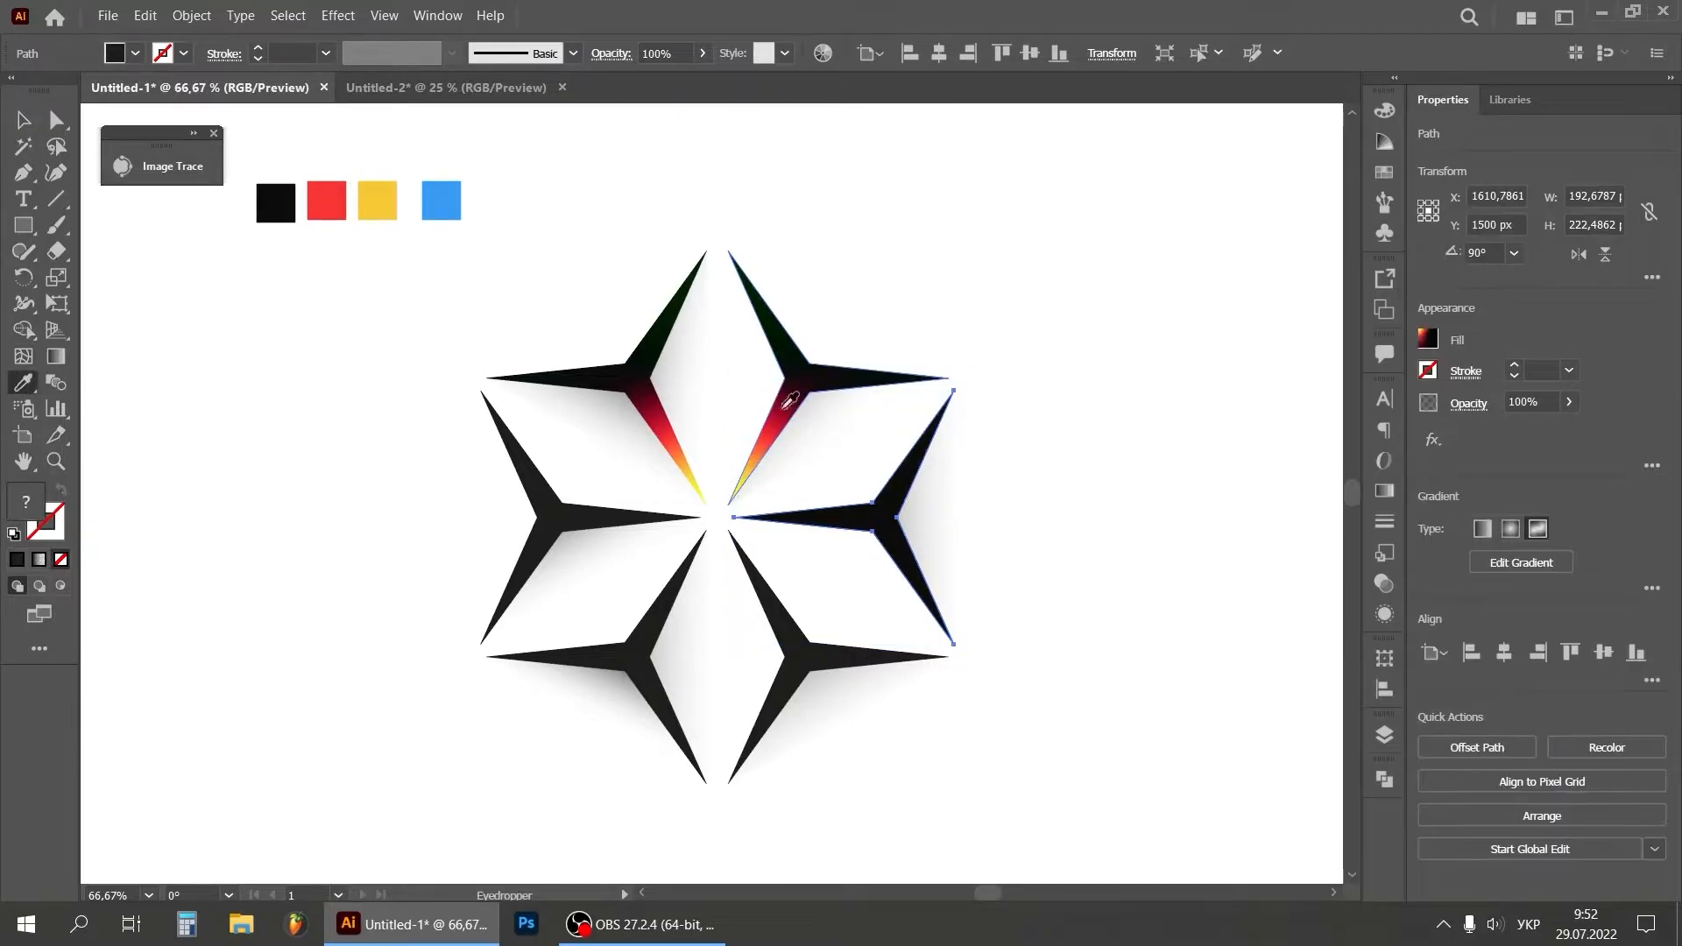
left_click(817, 383)
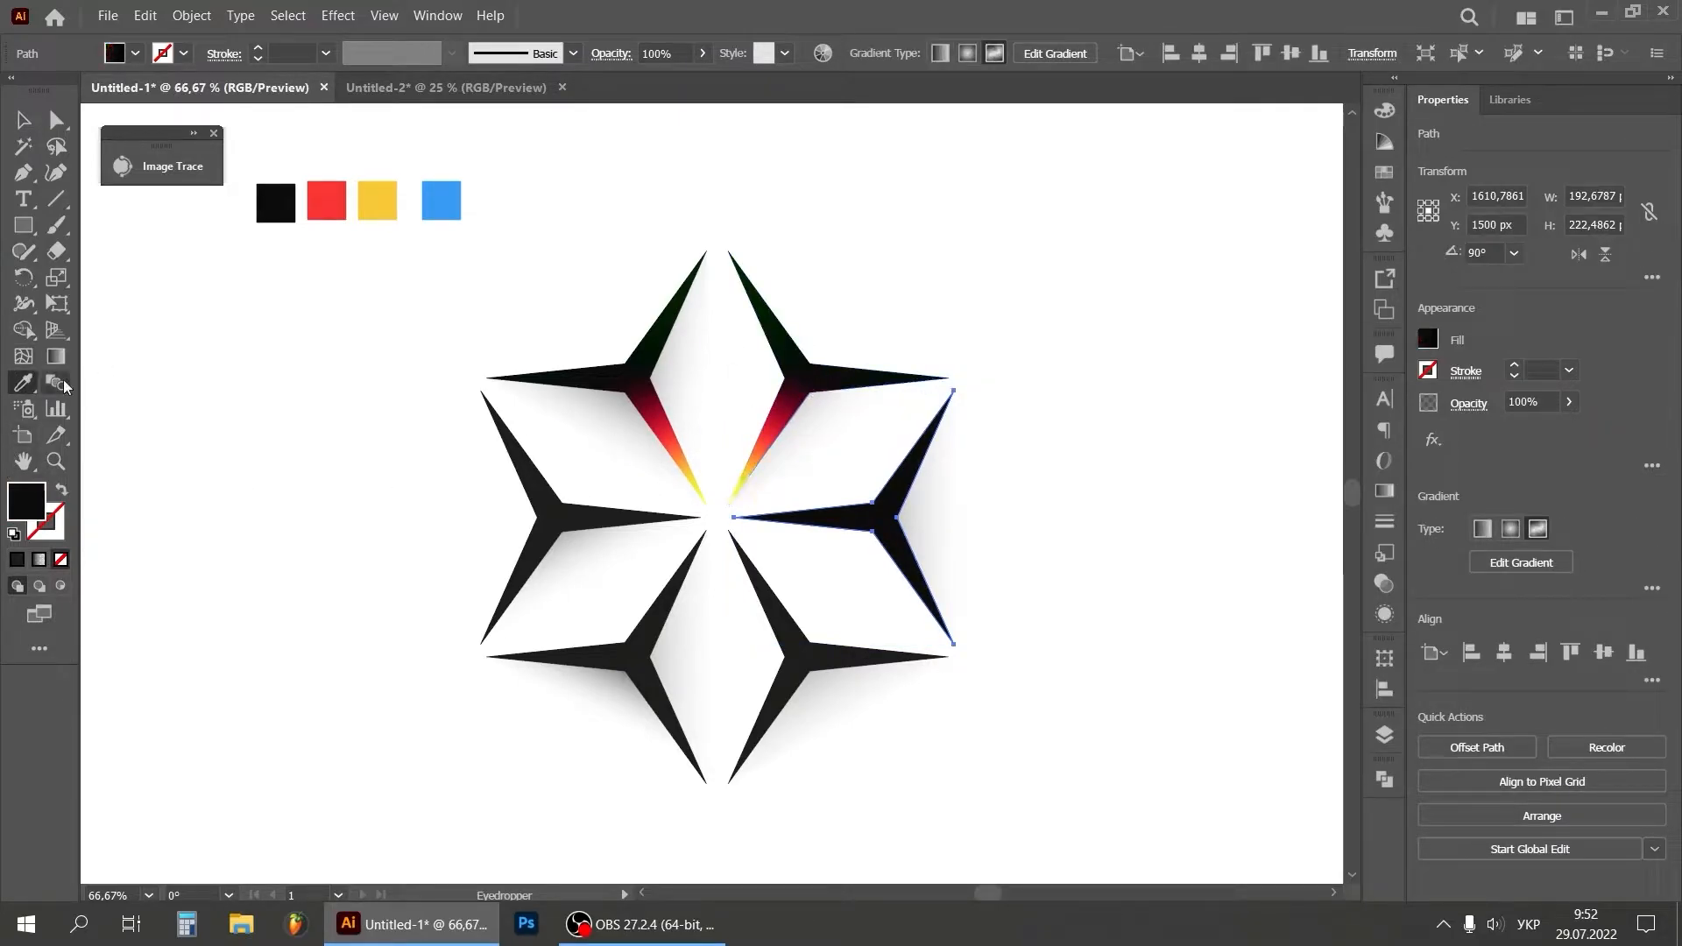
Recolour the right middle star's inner-blade gradient points, sampling the yellow swatch near the centre tip and the red swatch for the next point
key("g")
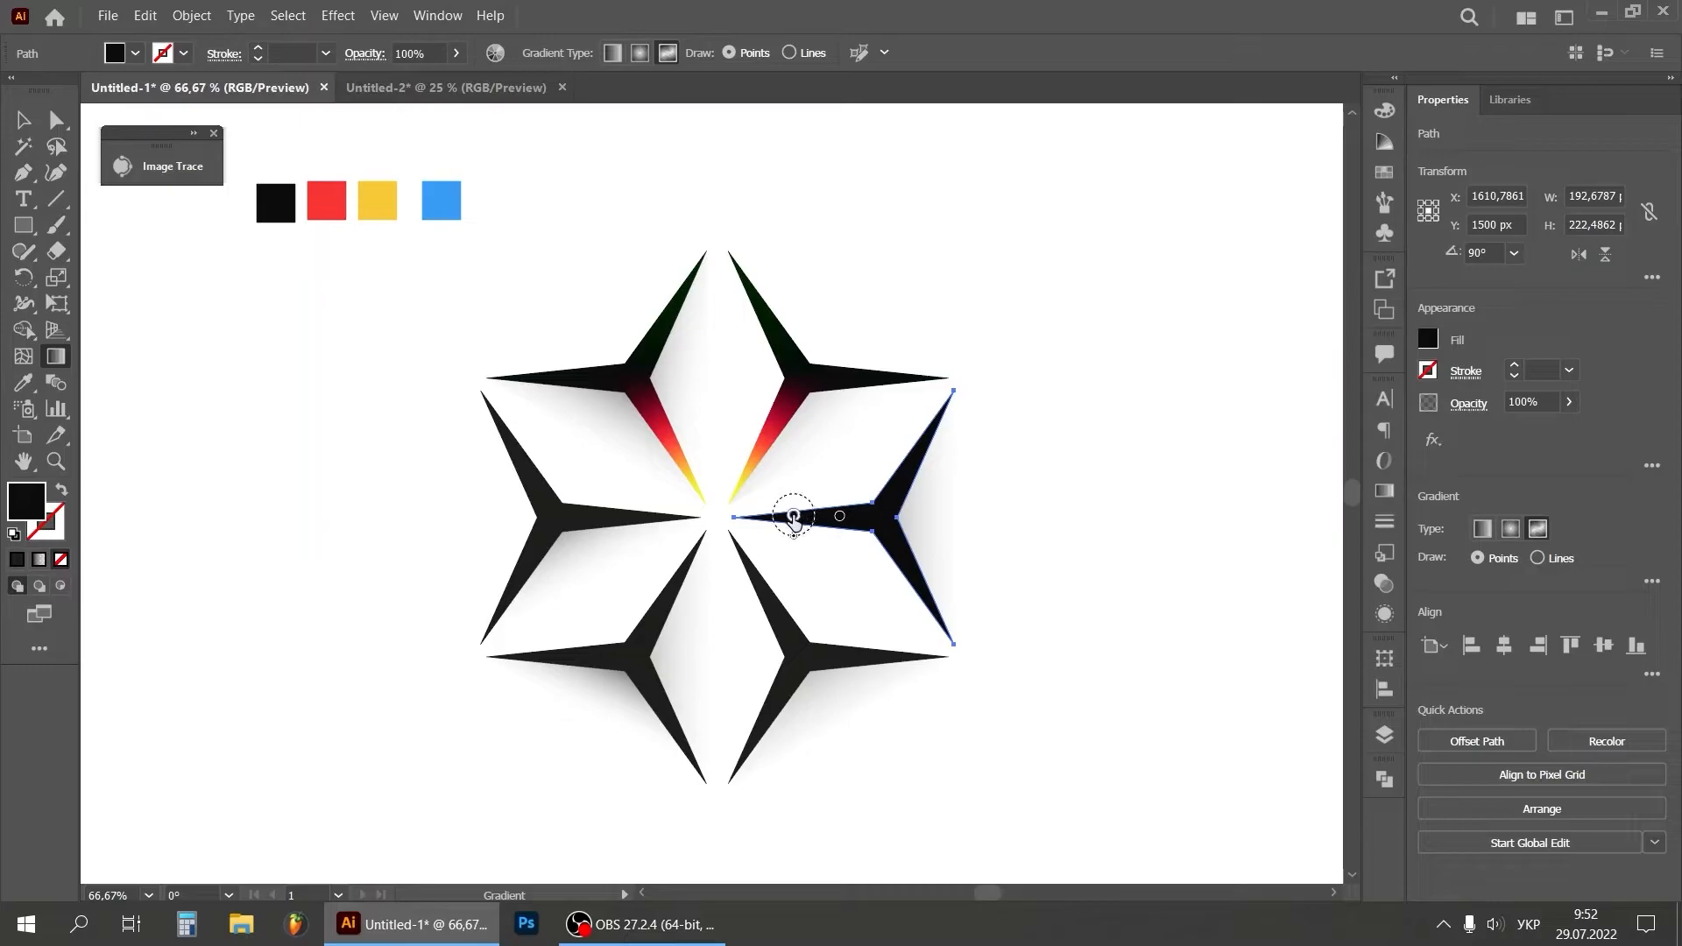
left_click(793, 515)
left_click(1385, 498)
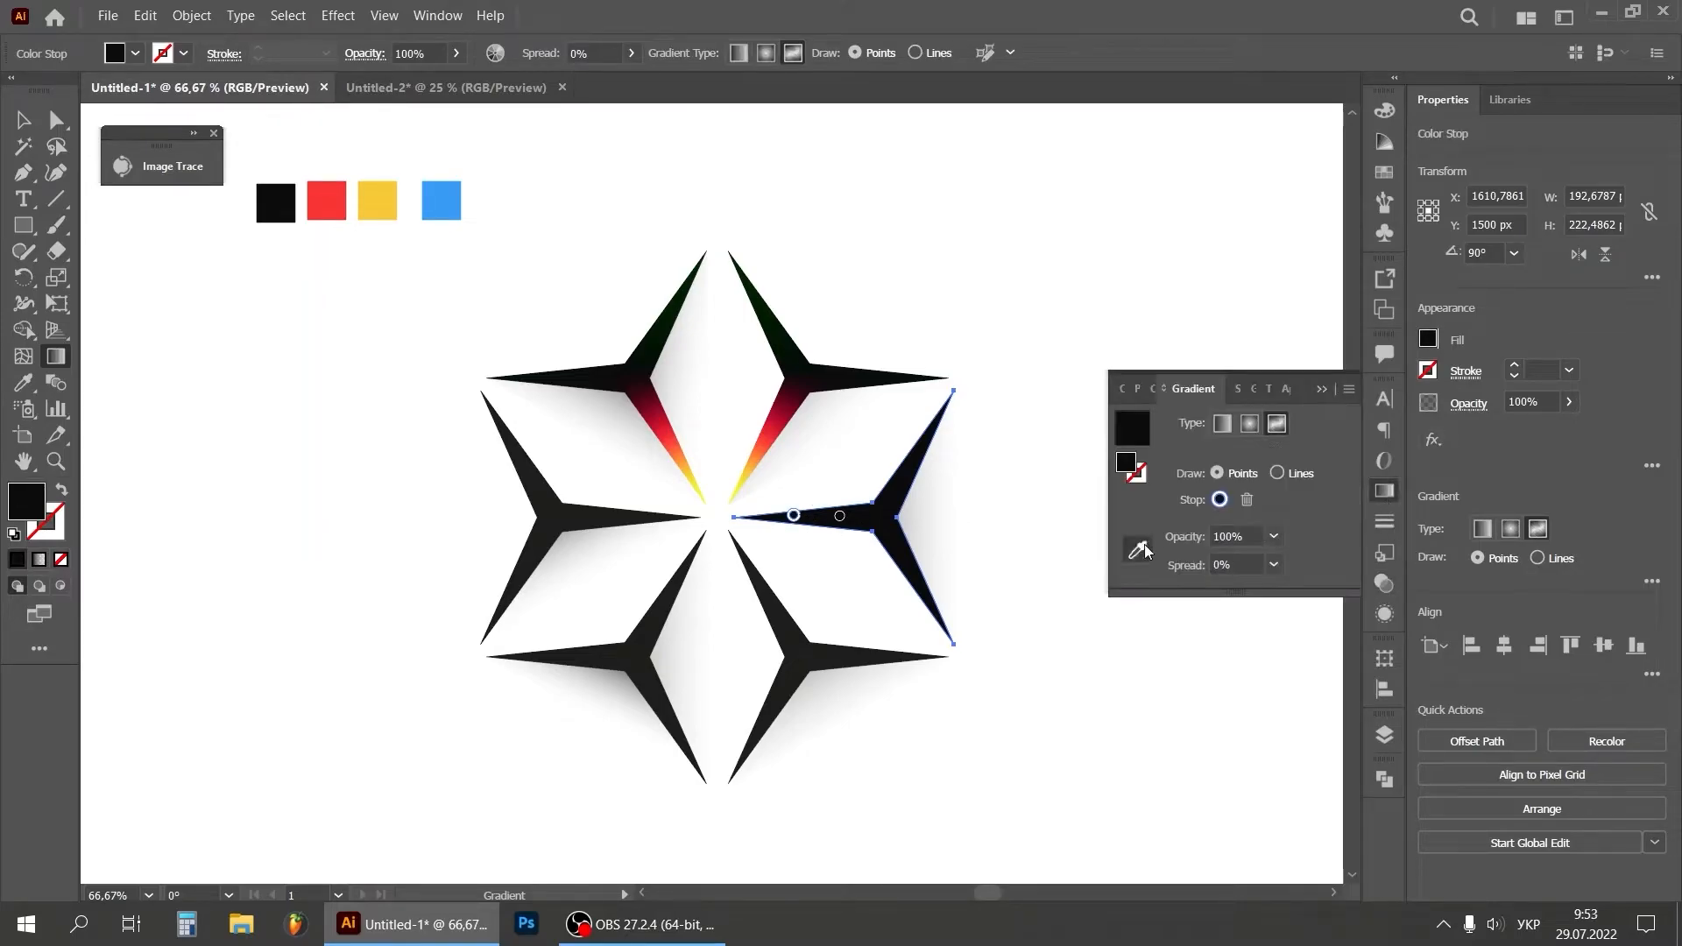
left_click(1137, 549)
left_click(378, 200)
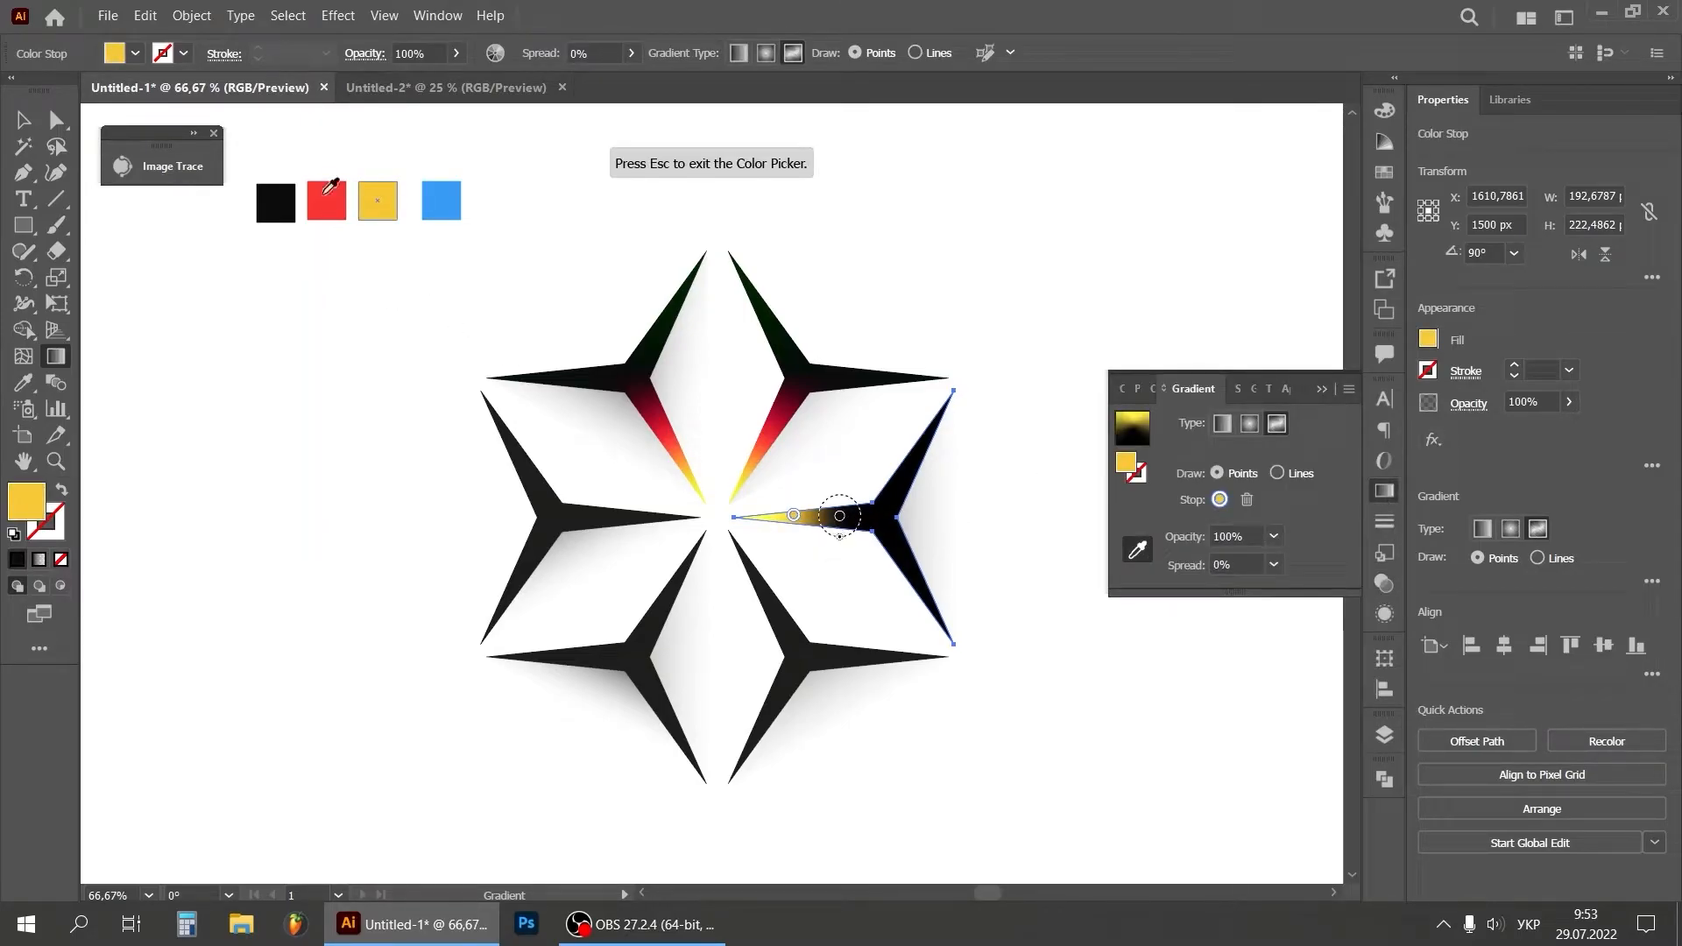
left_click(328, 189)
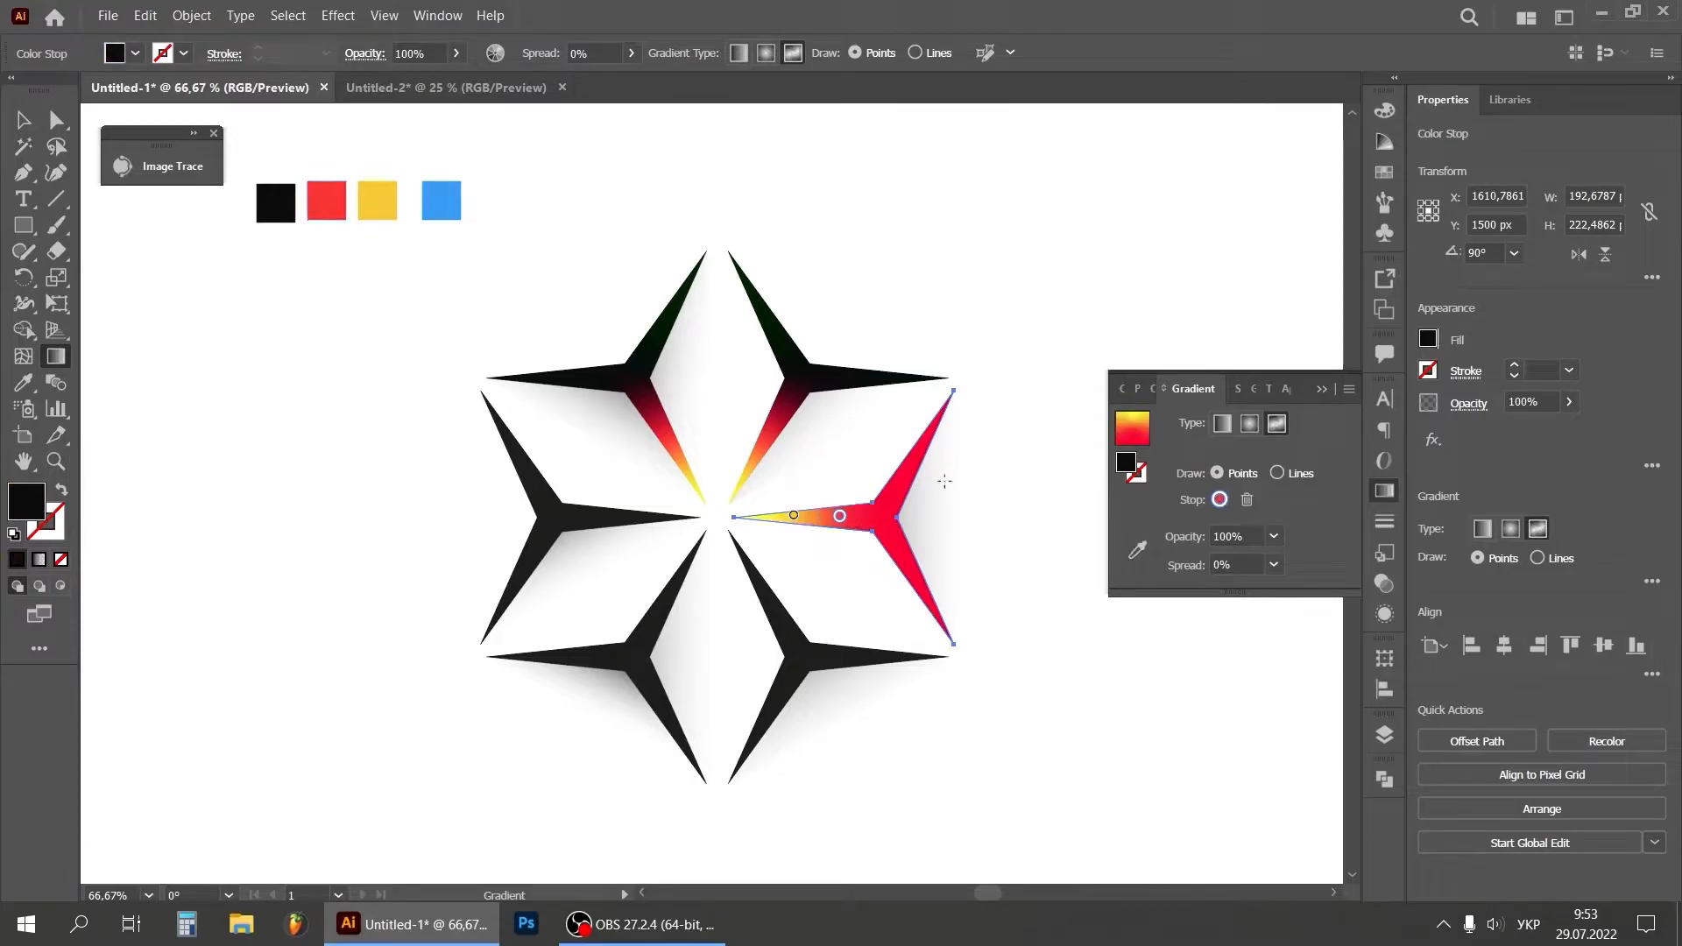
Add black gradient points to the right middle star's upper and lower outer blades and shift them outward toward the tips
left_click(911, 452)
left_click(890, 545)
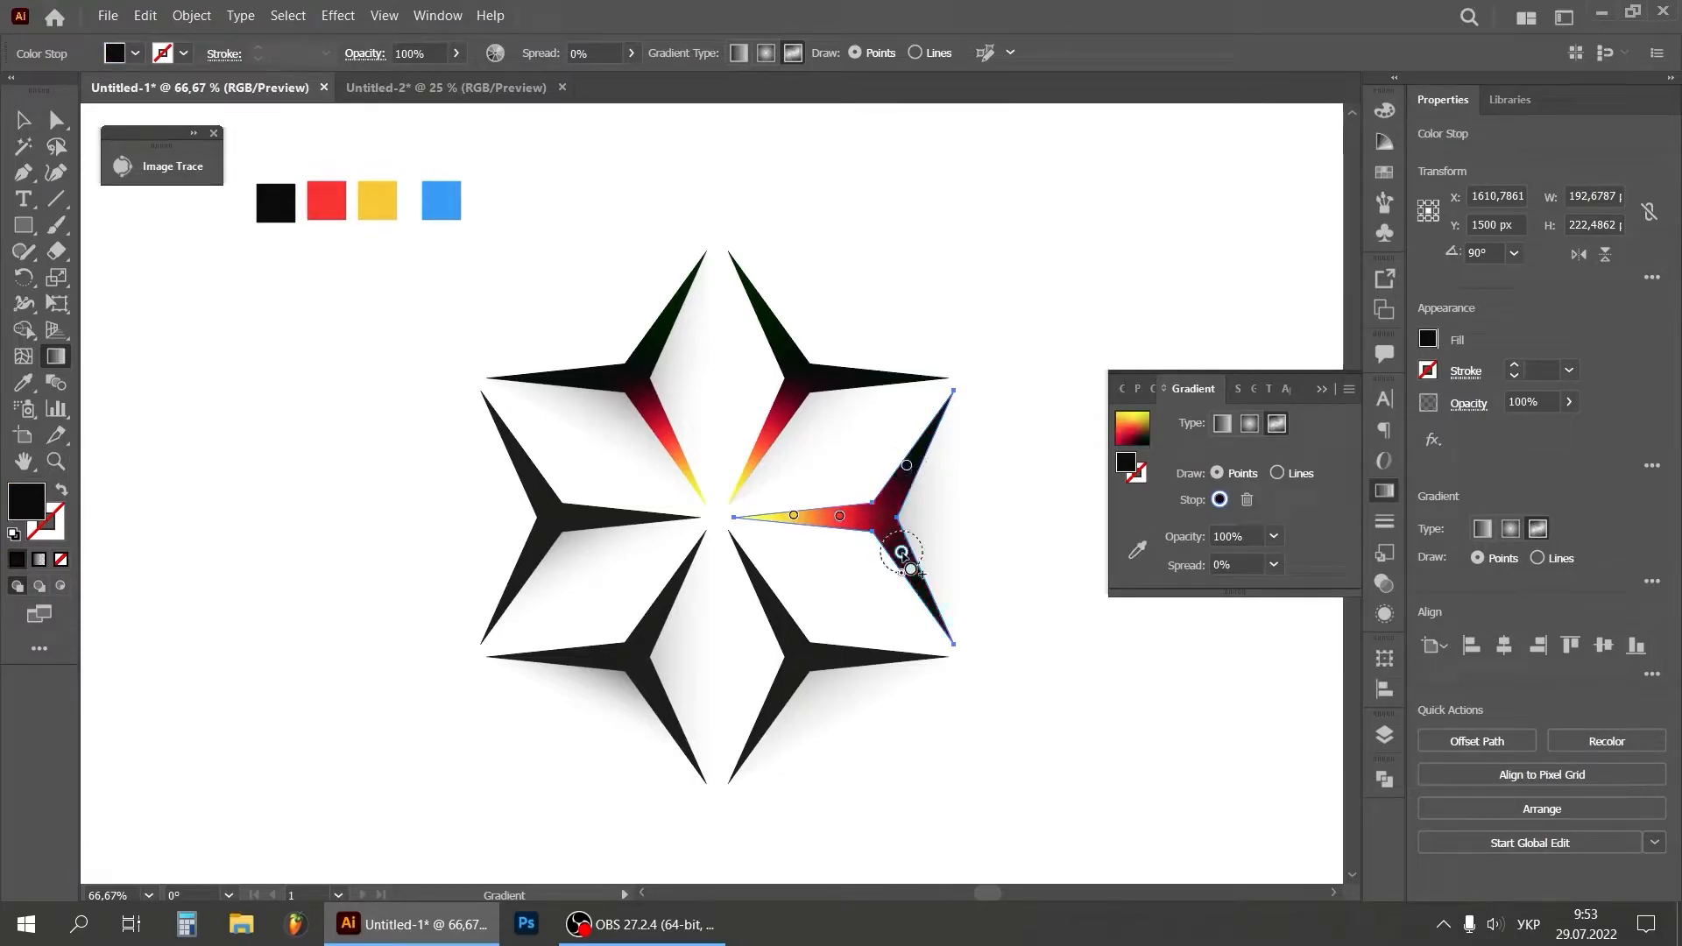
left_click_drag(903, 558, 913, 582)
left_click_drag(908, 468, 920, 456)
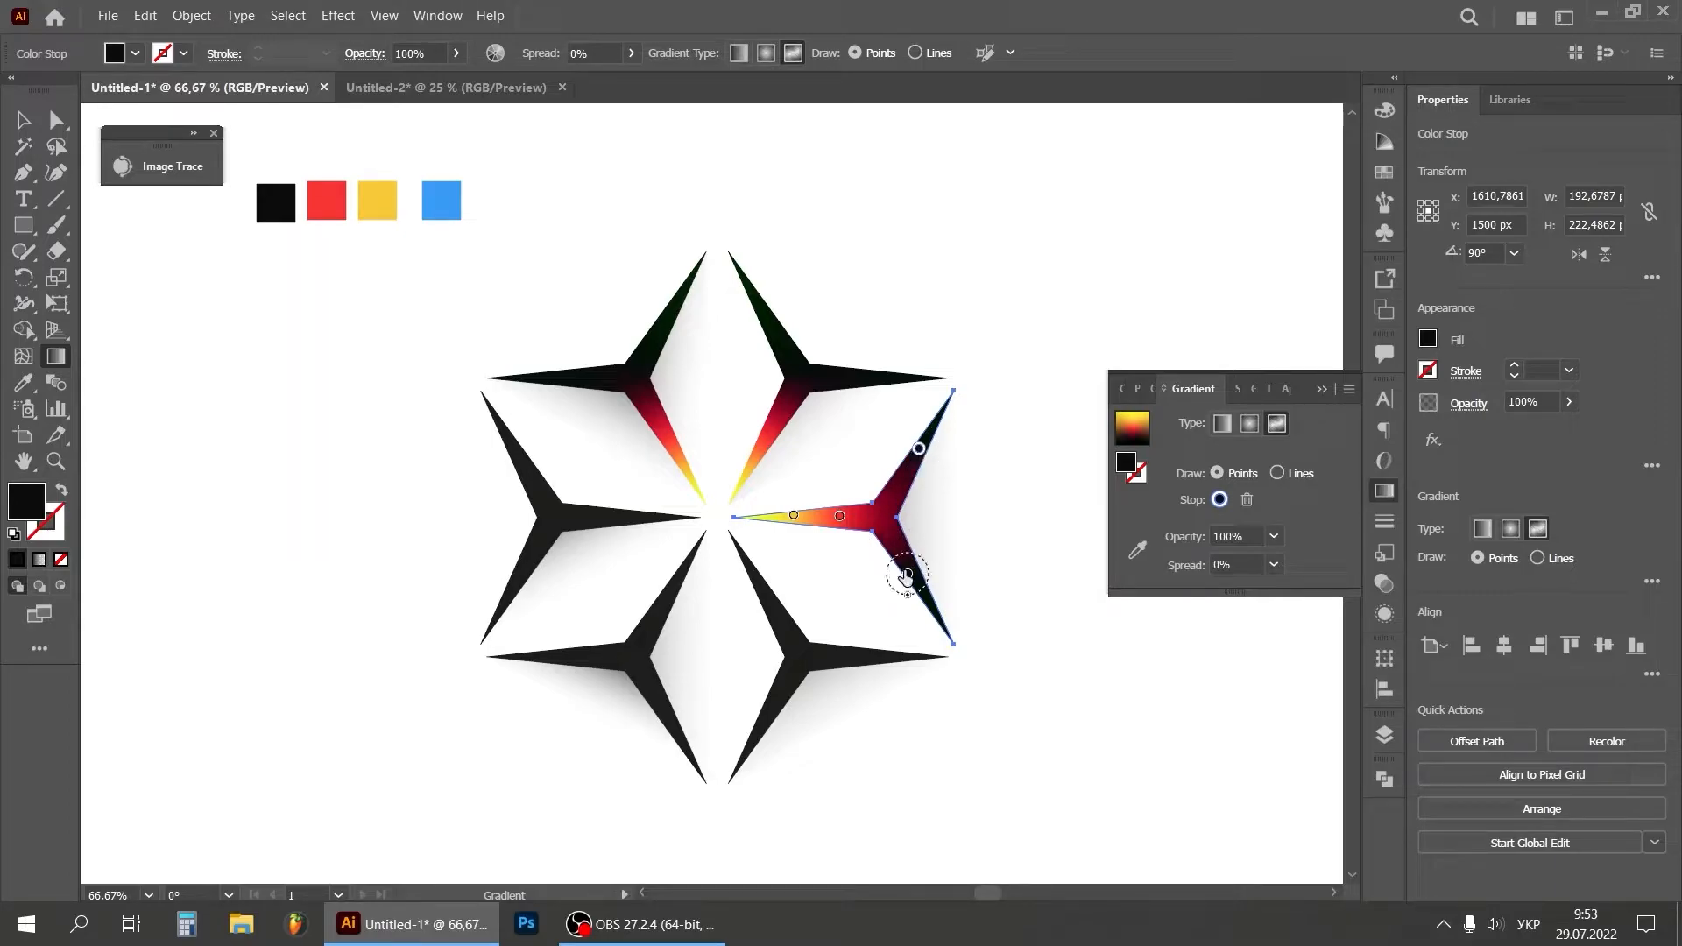
mouse_move(912, 580)
left_mouse_down()
mouse_move(926, 605)
mouse_move(913, 579)
left_mouse_up()
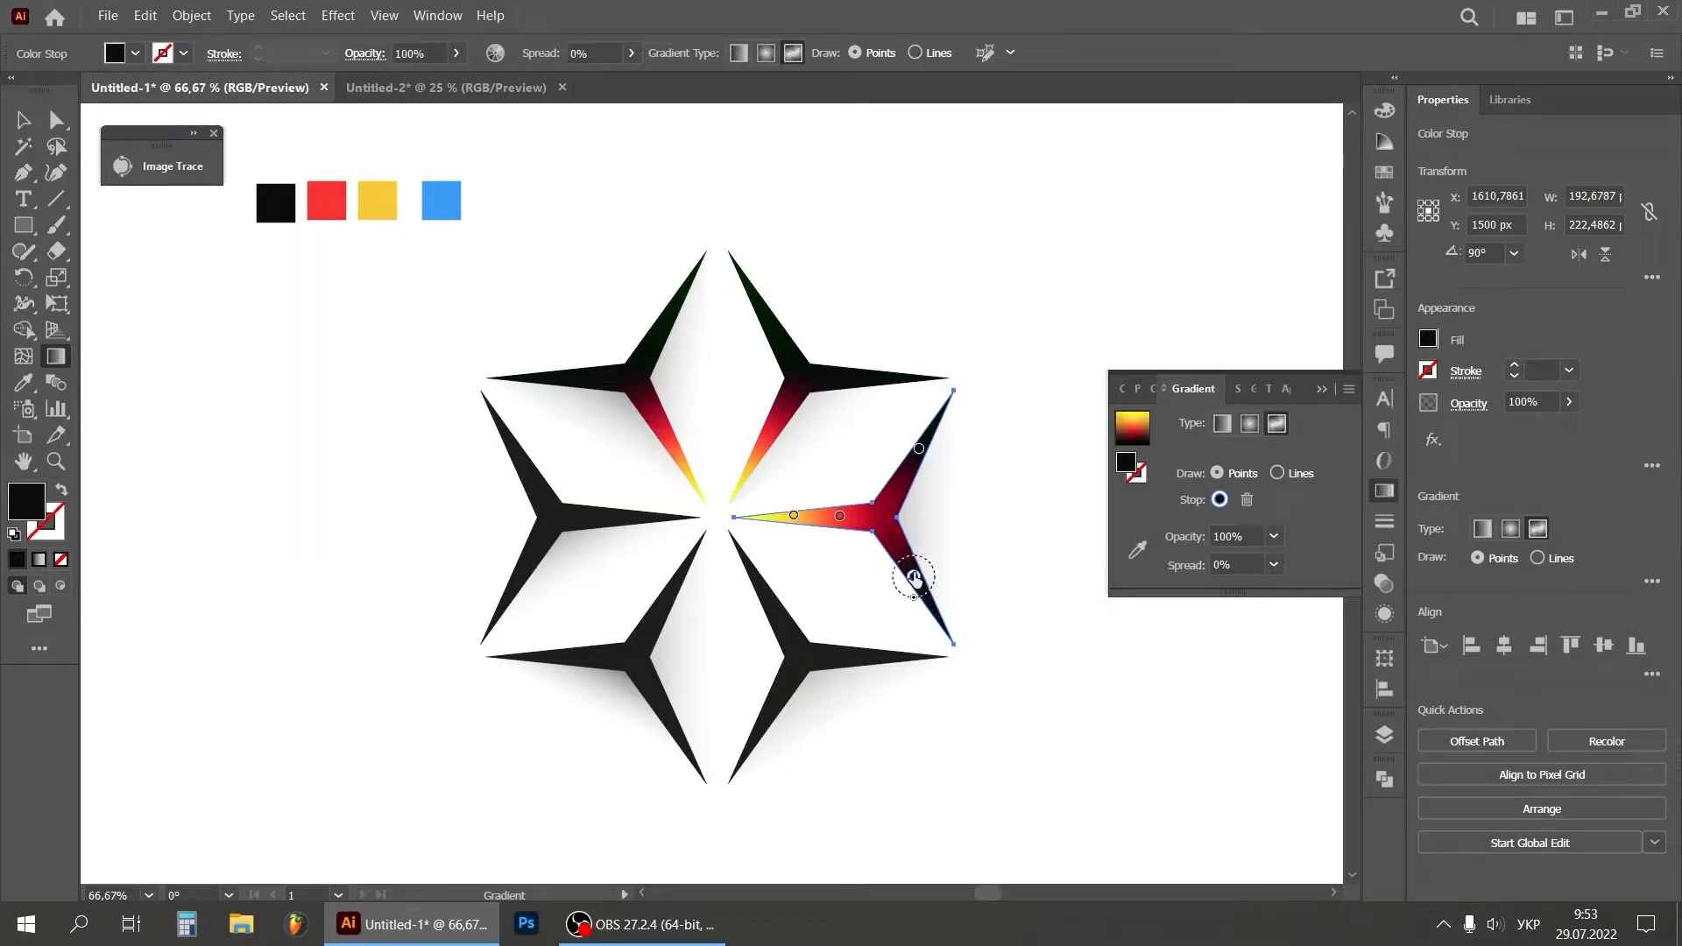
Colour the lower outer blade's point with the blue swatch, place a black point near its base, and shift the red and yellow points inward
left_click(1136, 552)
left_click(442, 201)
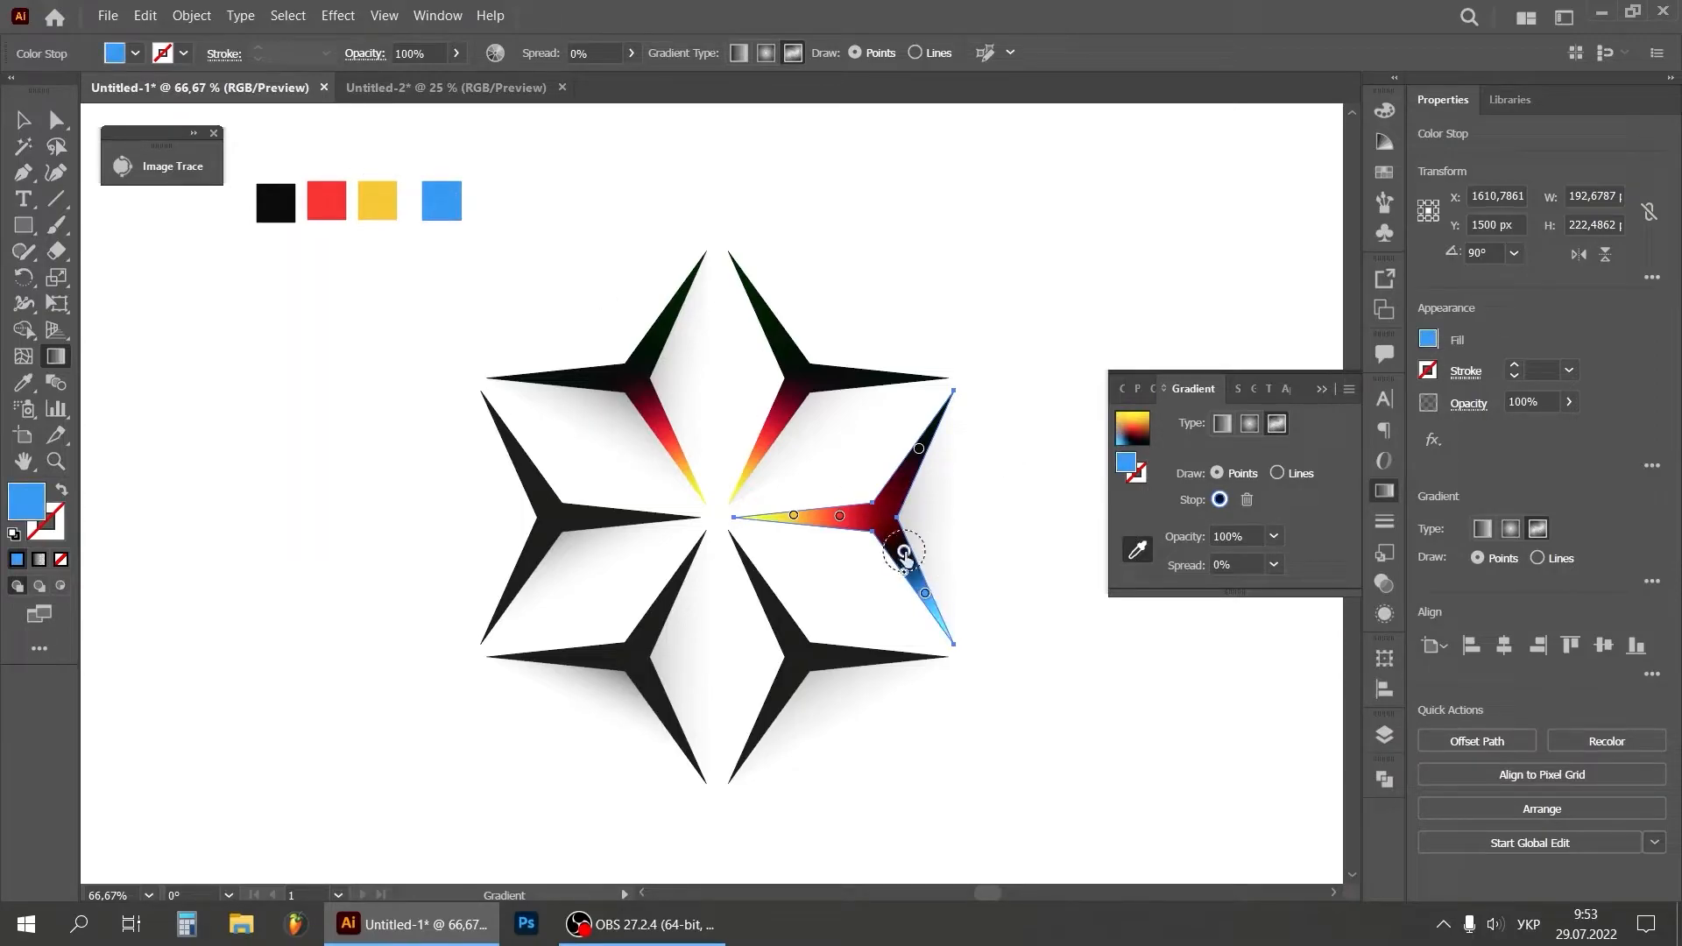
left_click(924, 597)
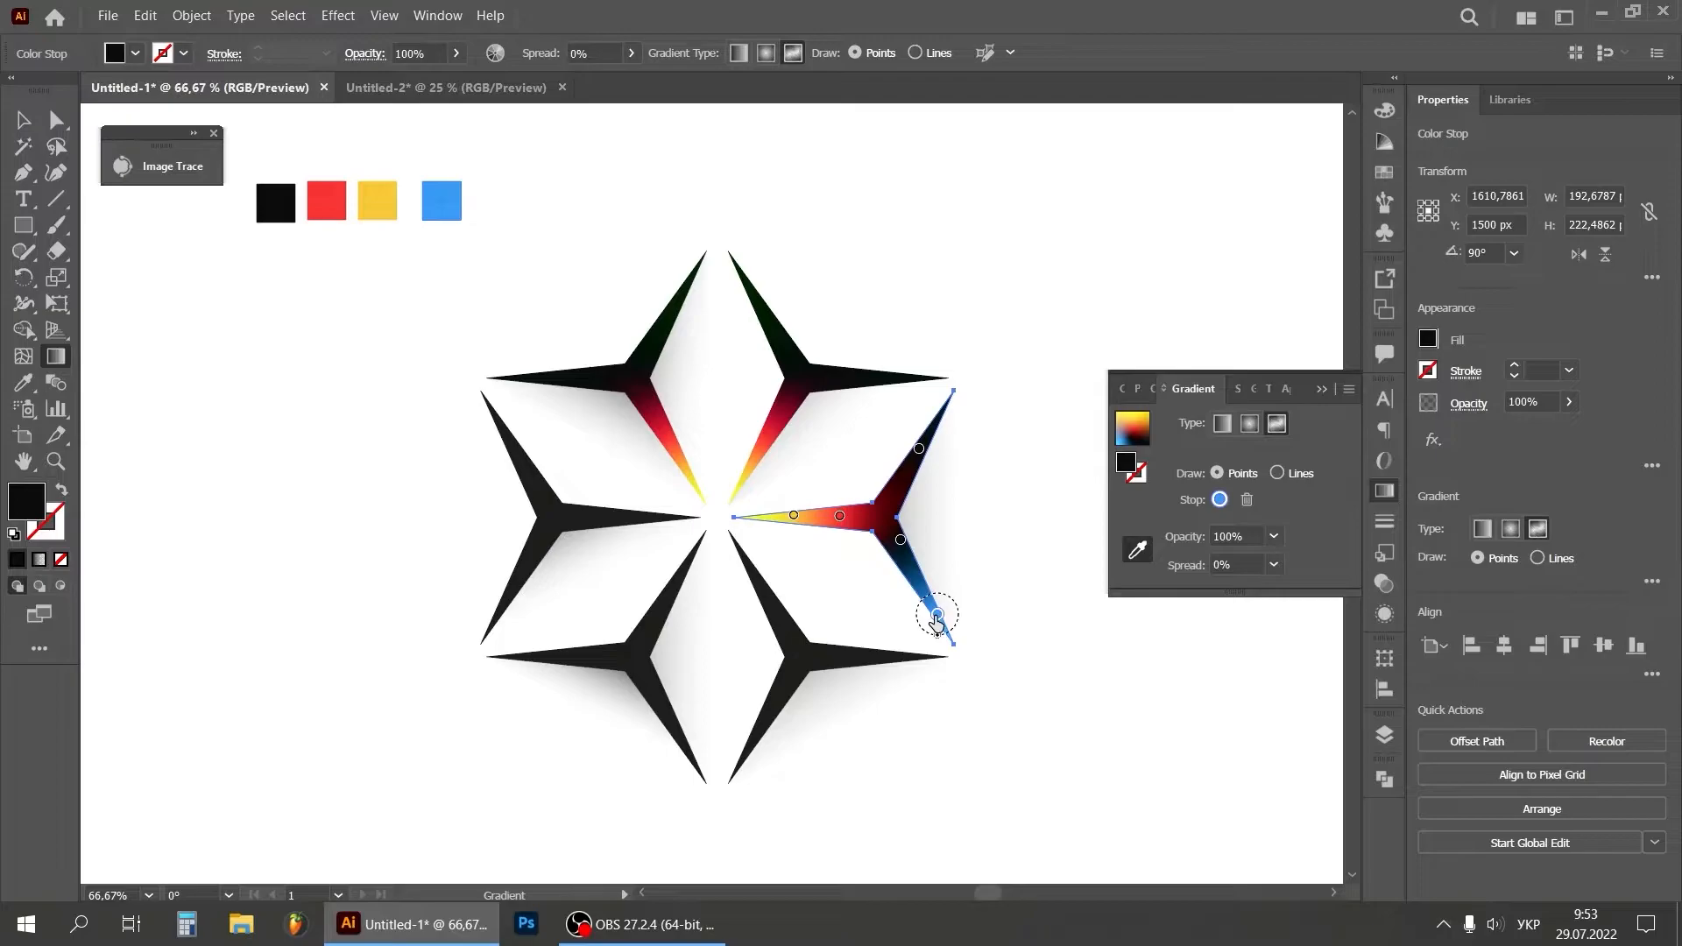
left_click_drag(900, 538, 762, 515)
key("v")
left_click(1070, 548)
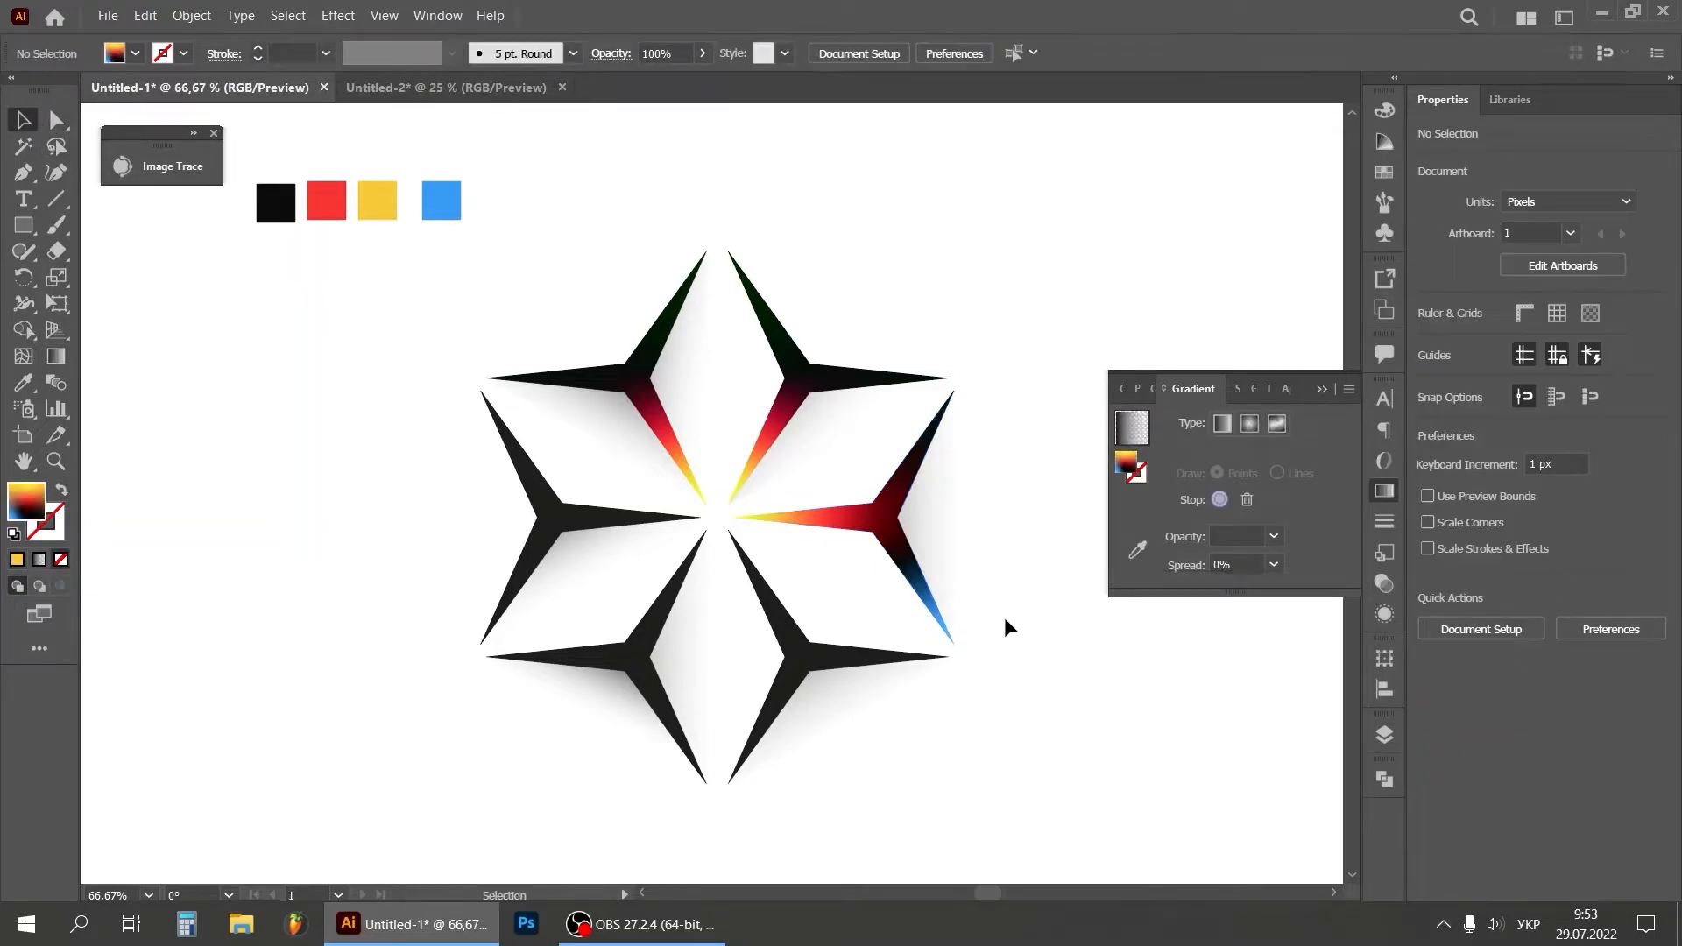
Fine-tune the blue and black gradient points on the right middle star's lower blade, moving both slightly toward the star's core
left_click(946, 627)
key("g")
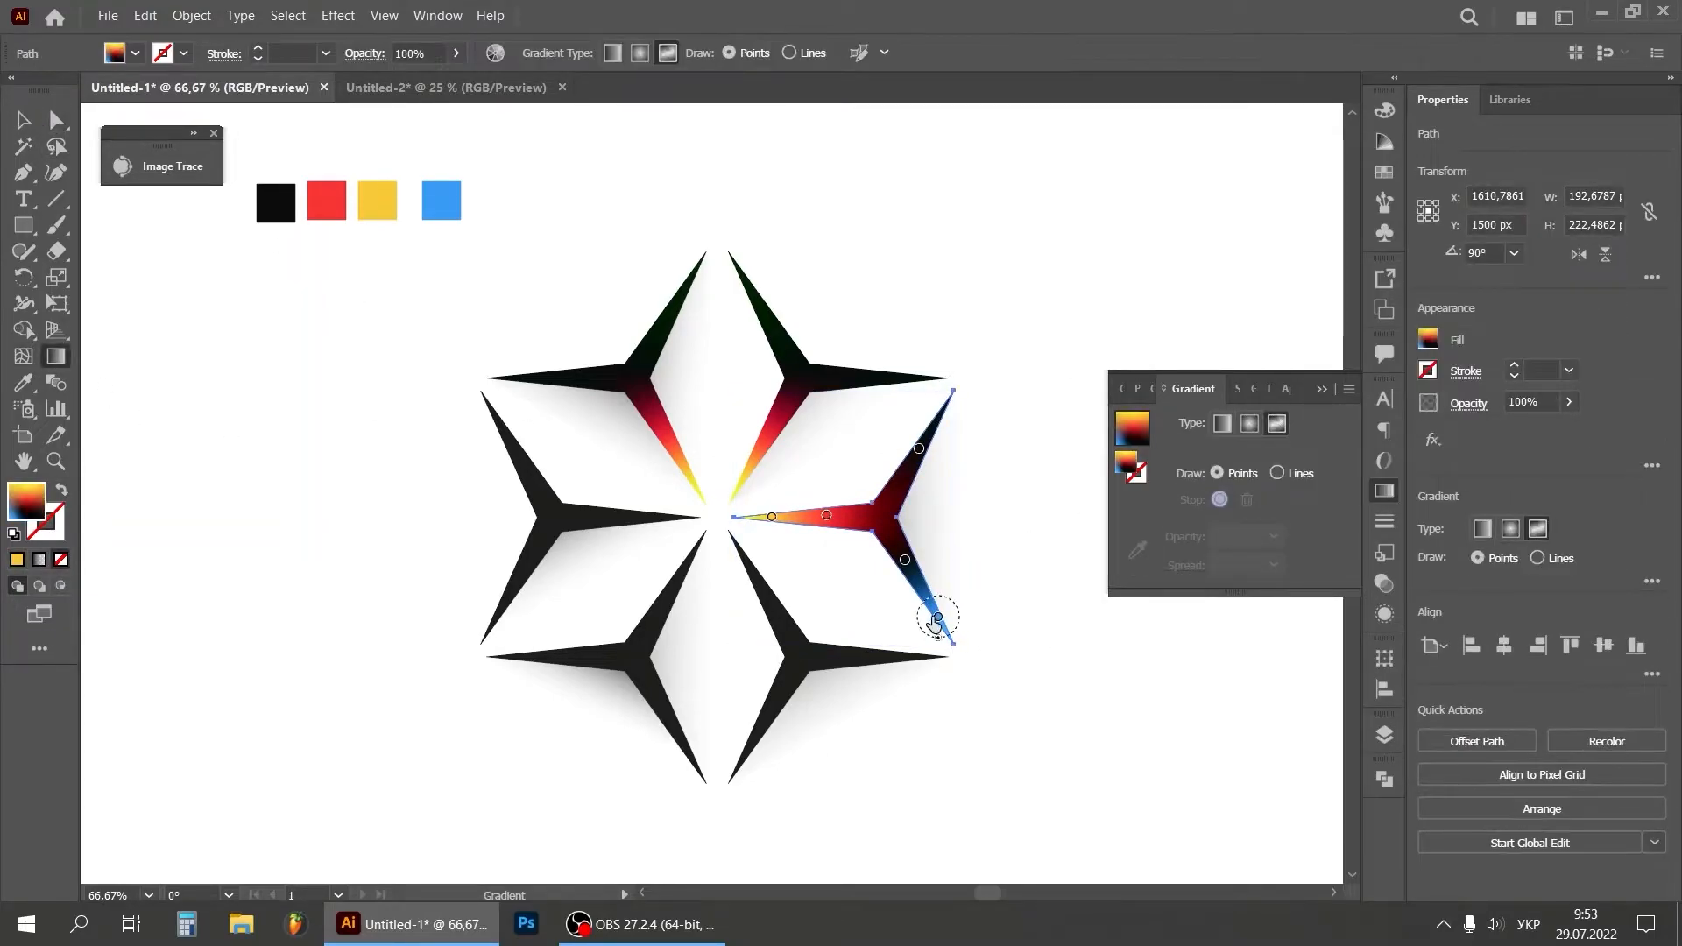
left_click(936, 613)
left_click_drag(904, 559, 902, 548)
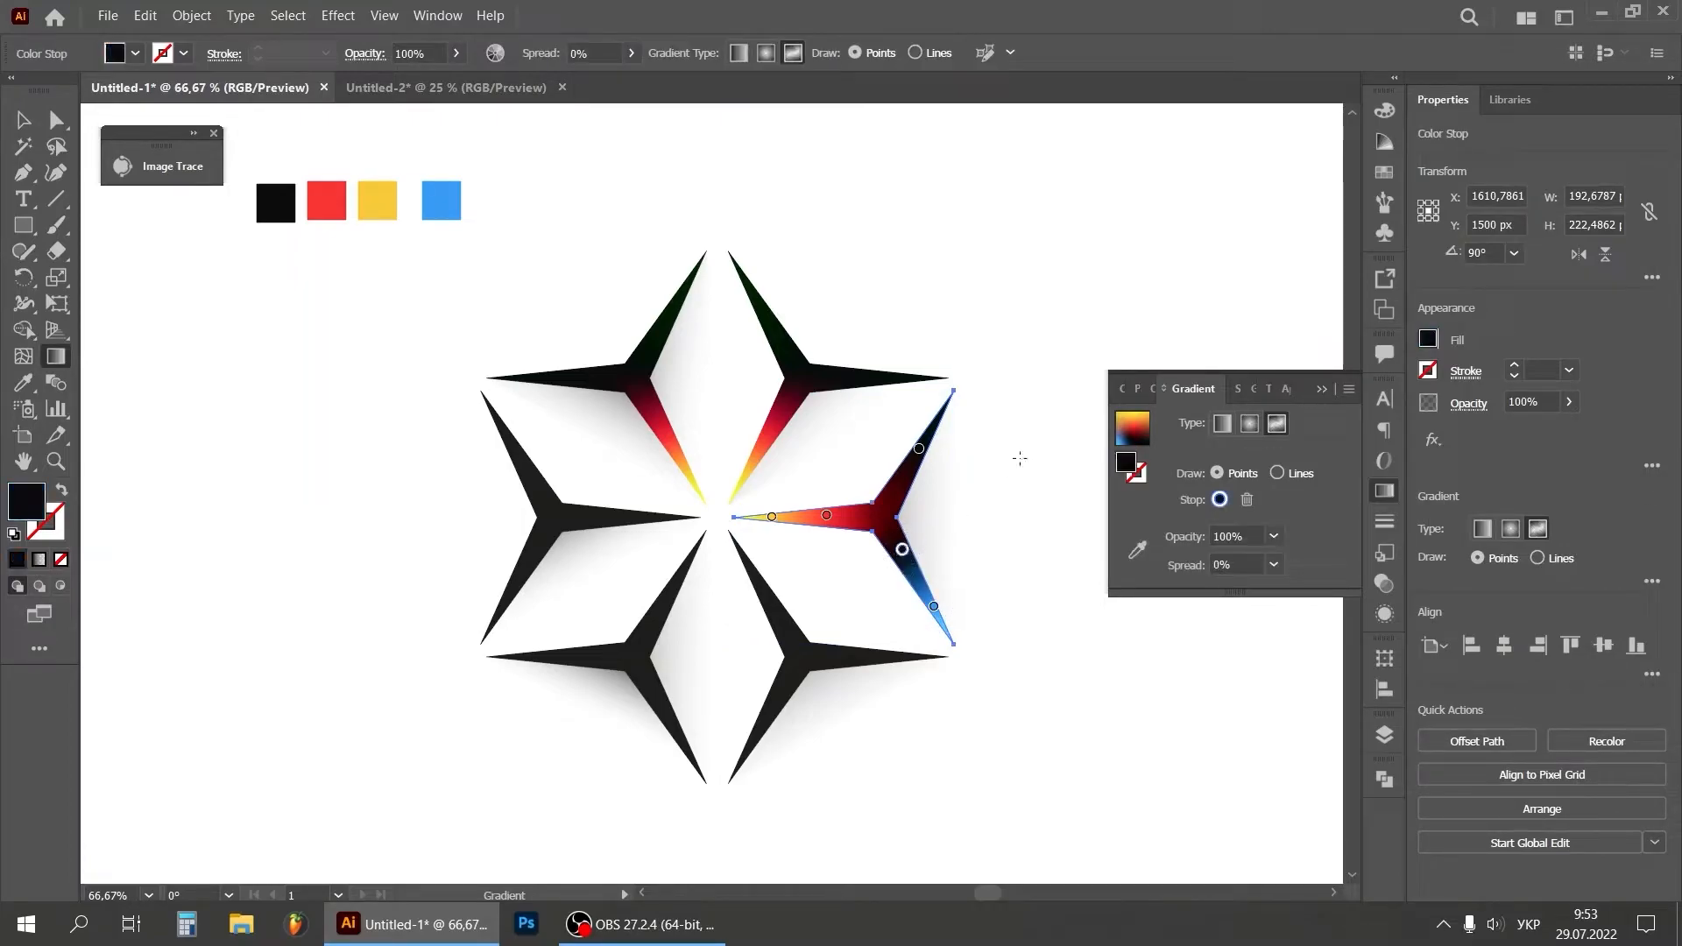
left_click(26, 122)
left_click(1012, 354)
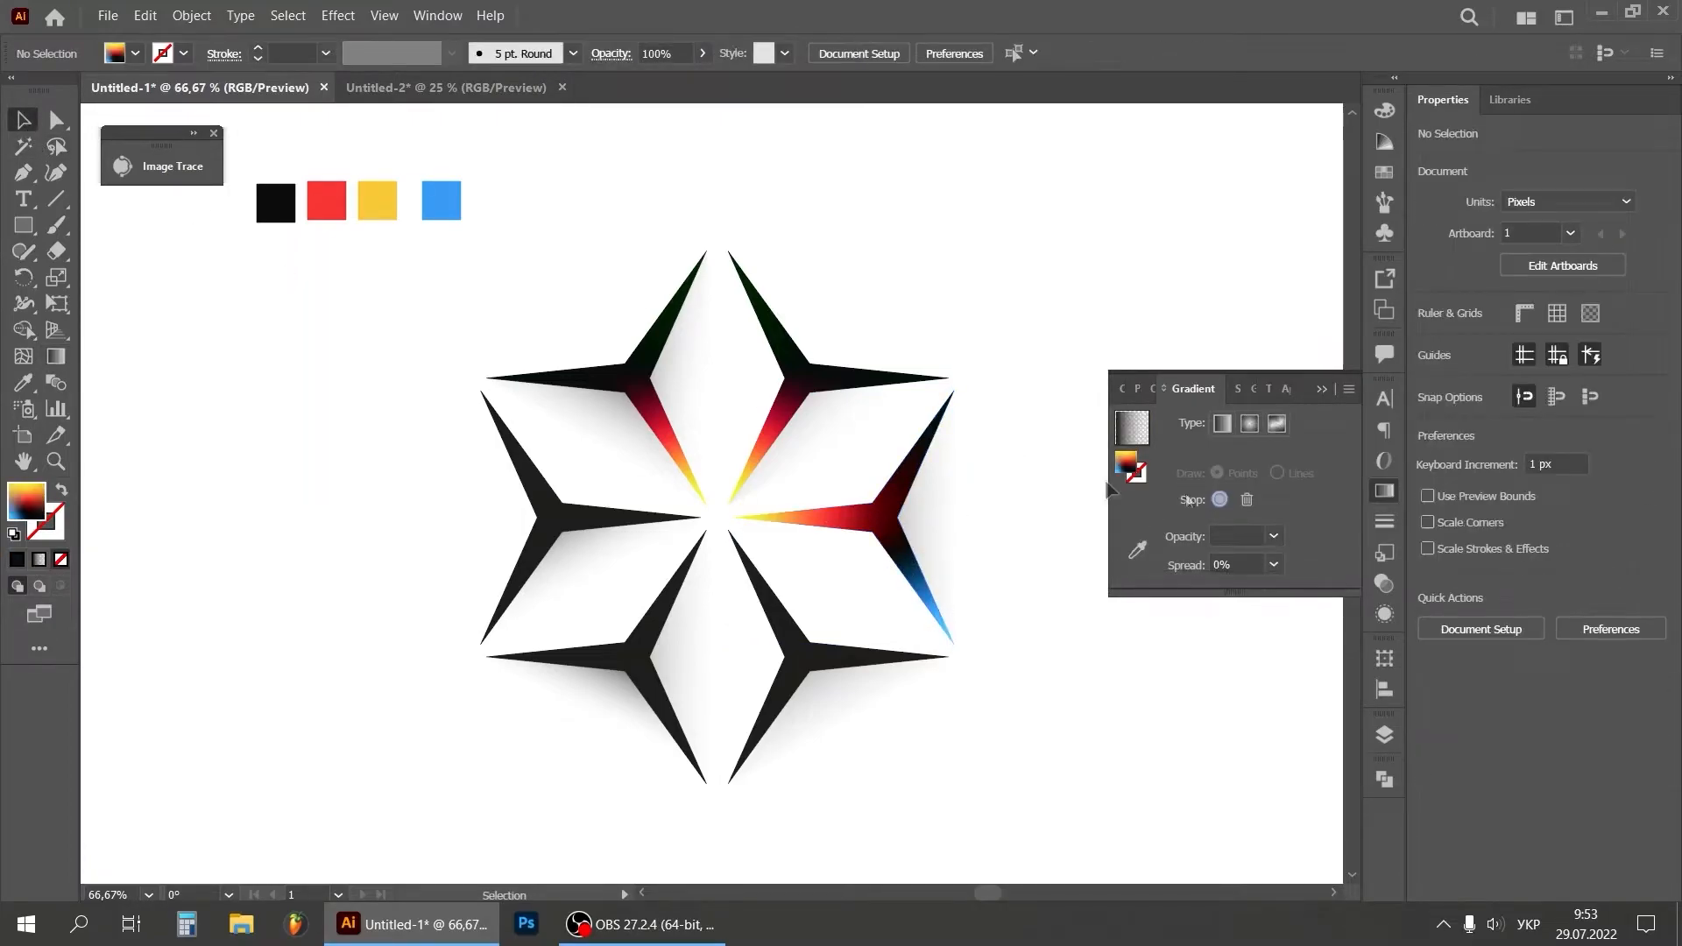
left_click(1323, 390)
Sample the right middle star's freeform gradient onto the lower-right star with the Eyedropper
left_click_drag(1347, 502, 1347, 491)
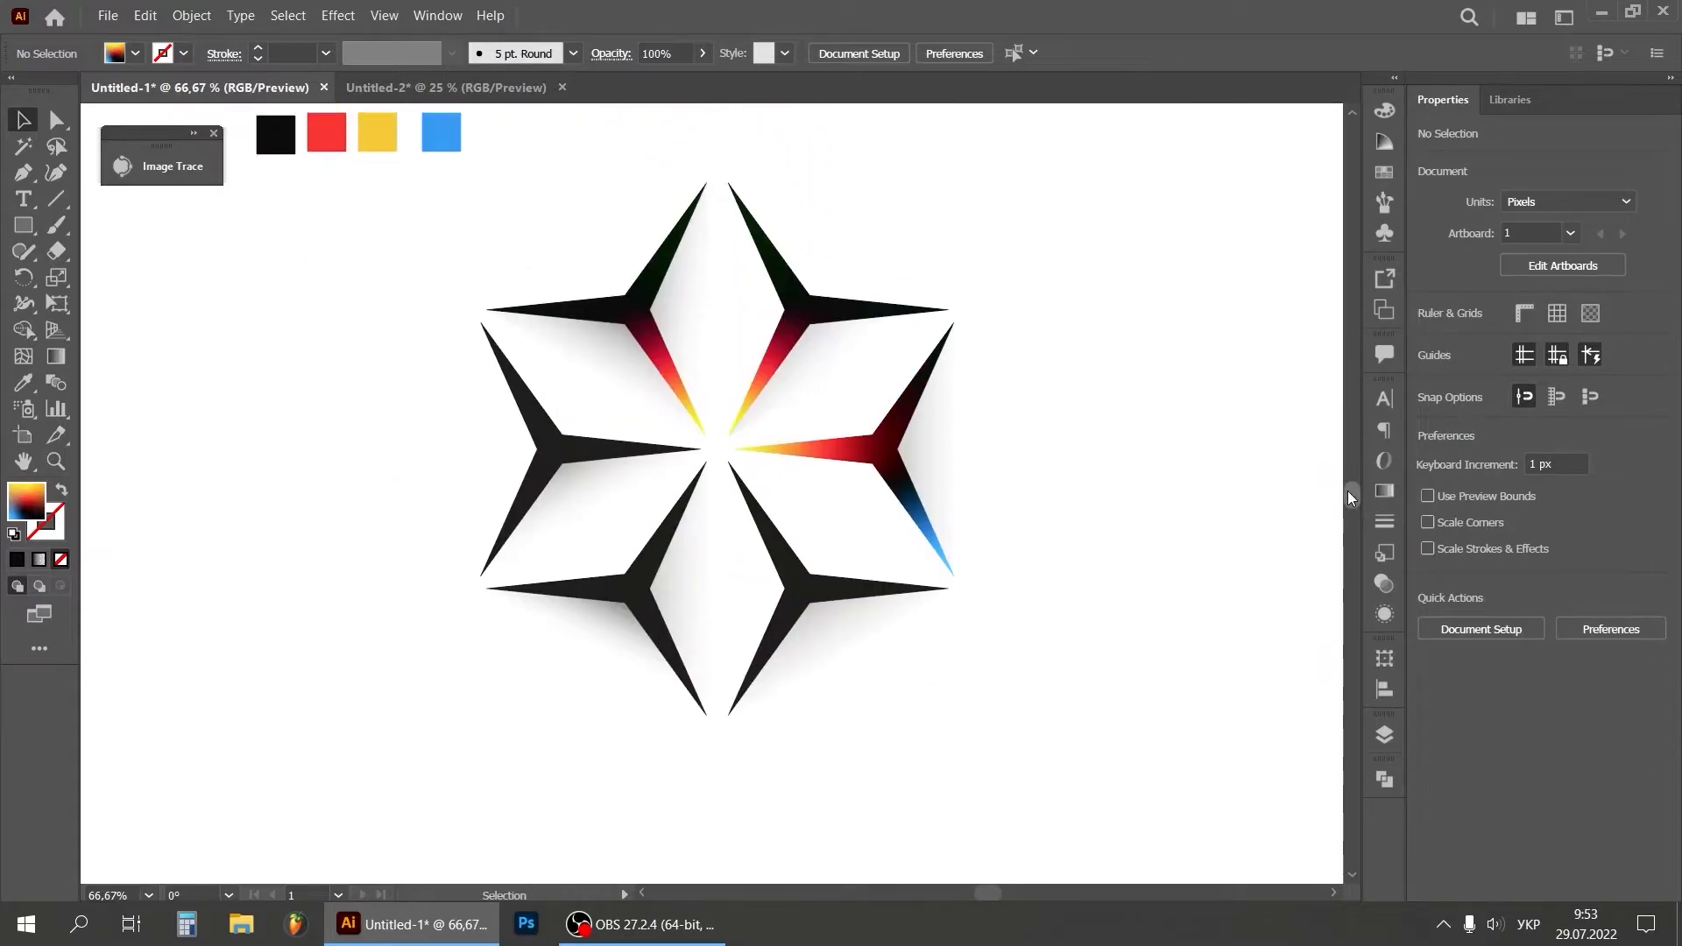
left_click(854, 593)
left_click(29, 384)
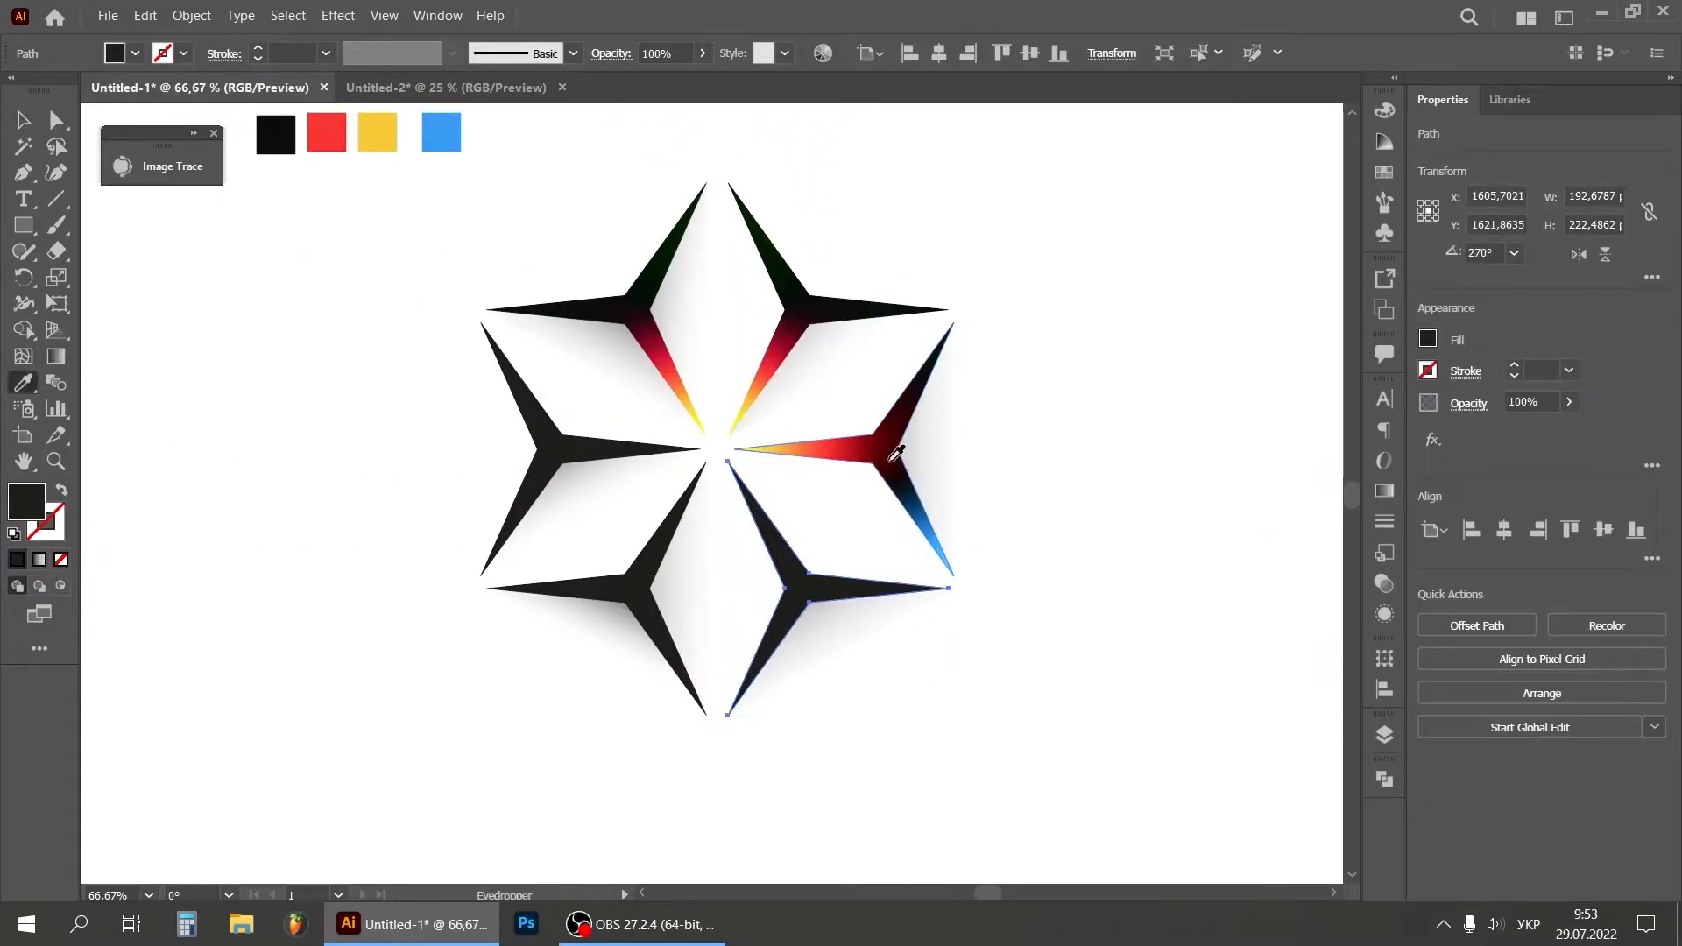
left_click(893, 443)
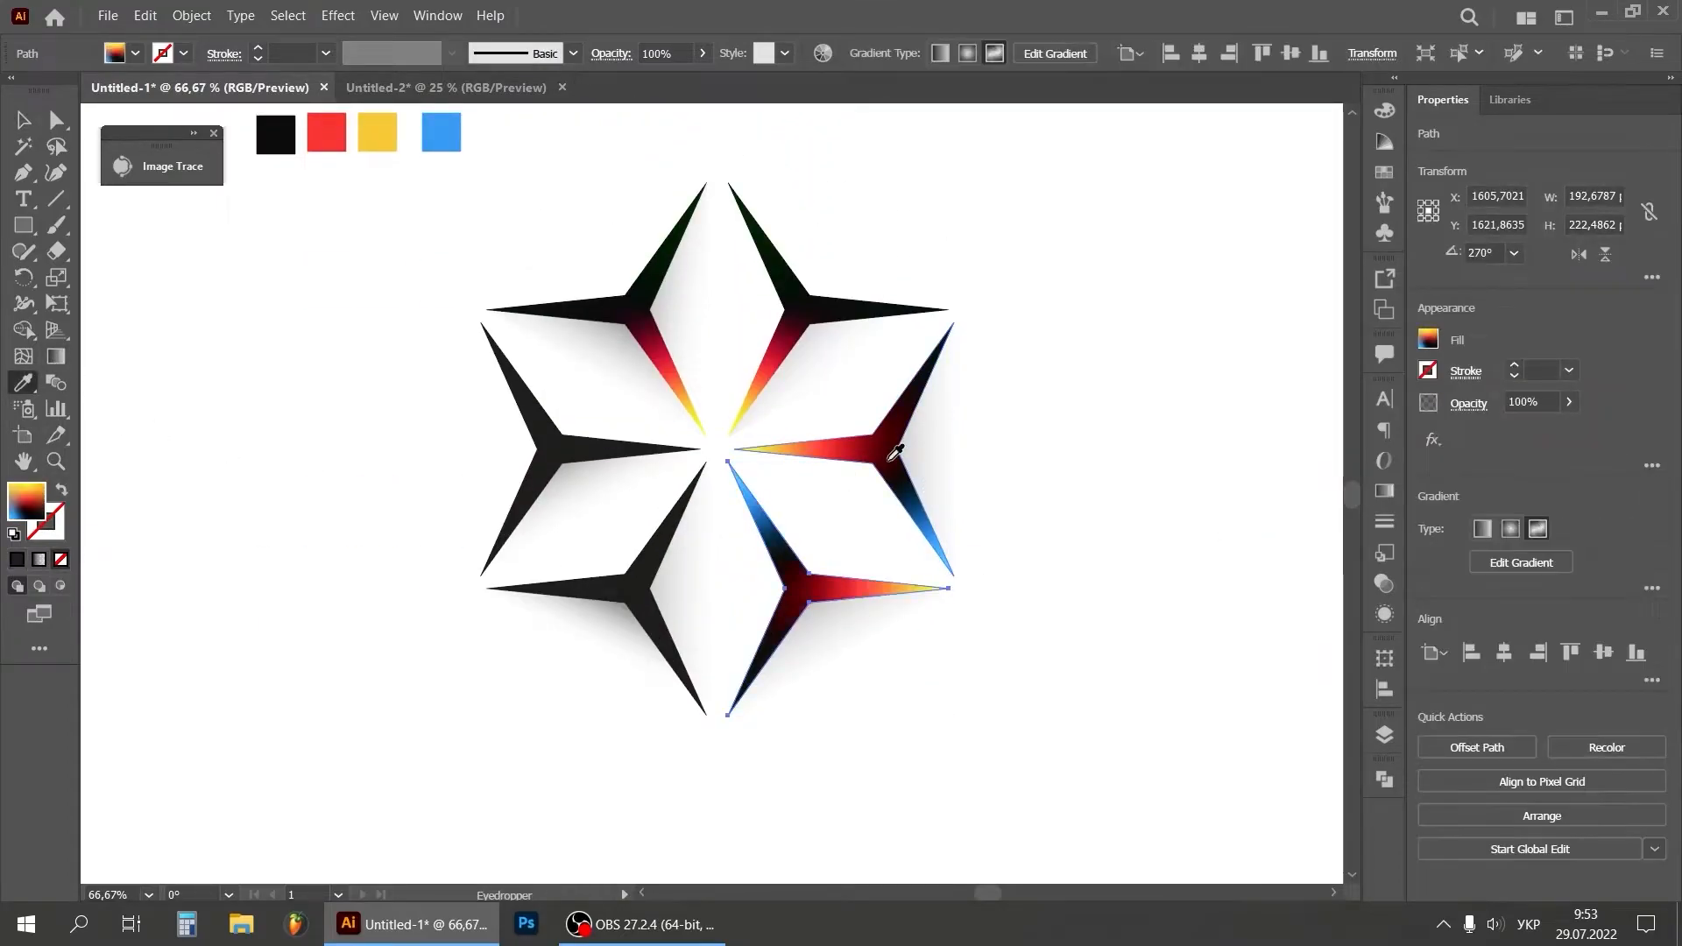
Rearrange the lower-right star's gradient points so yellow and red run along its centre-facing blade and black and blue along its right blade
left_click(1384, 488)
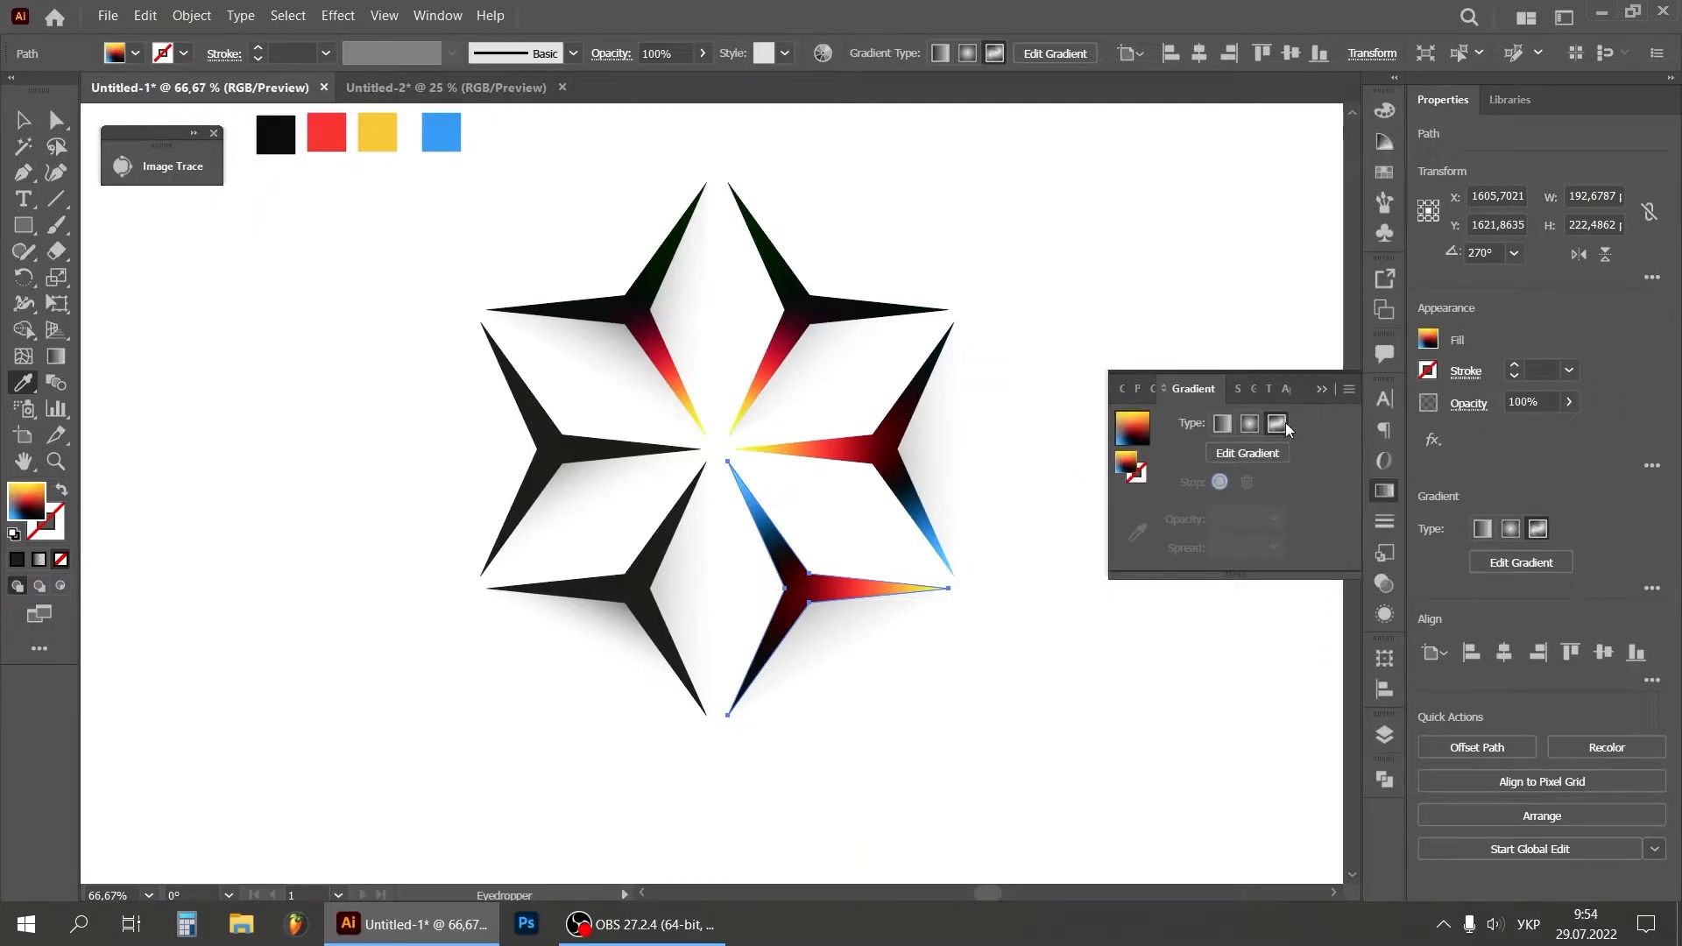
left_click(54, 358)
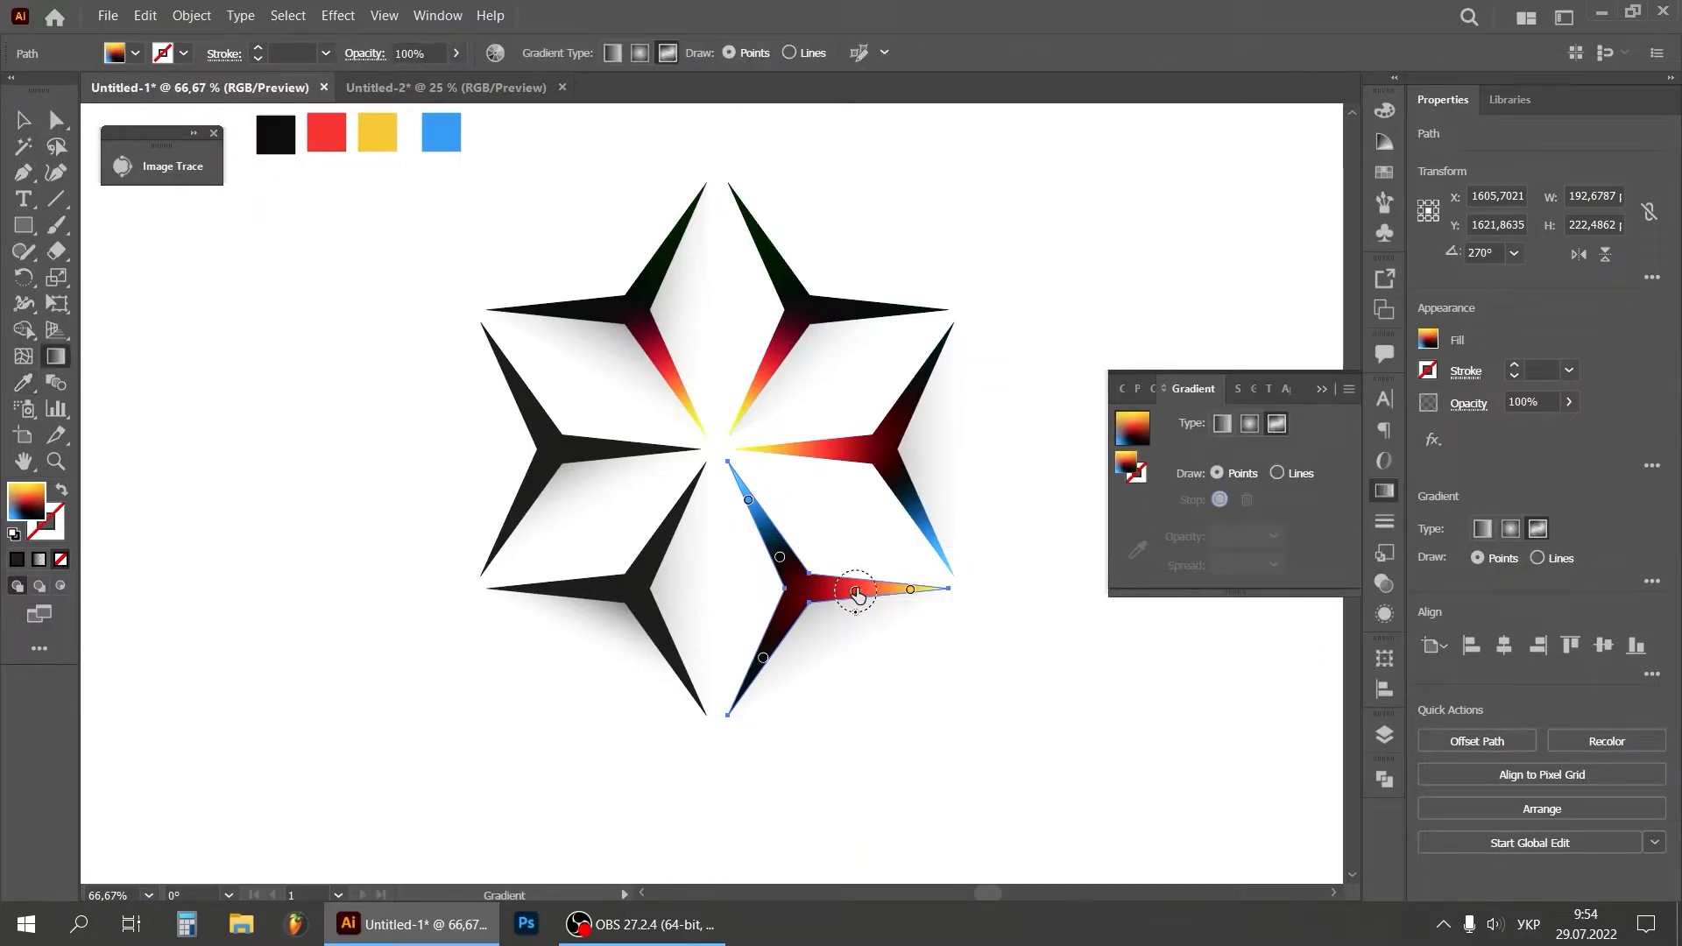
left_click_drag(856, 591, 810, 595)
left_click_drag(910, 589, 856, 589)
mouse_move(748, 500)
left_mouse_down()
mouse_move(883, 588)
mouse_move(750, 497)
left_mouse_up()
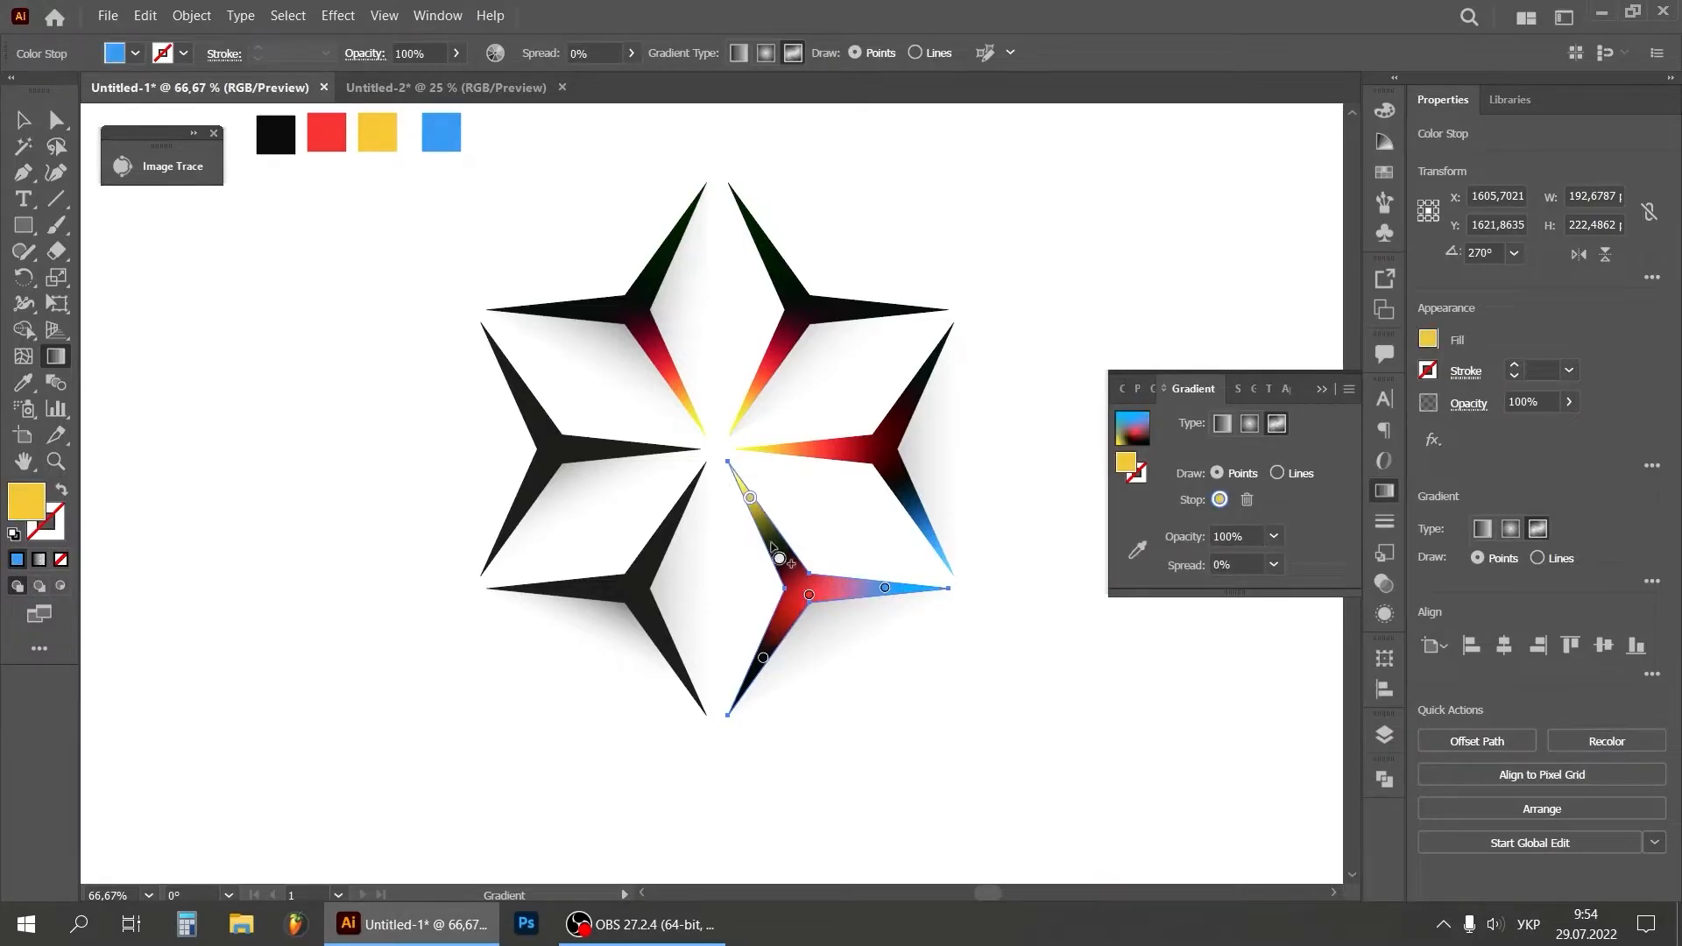
mouse_move(811, 599)
left_mouse_down()
mouse_move(769, 526)
mouse_move(843, 598)
left_mouse_up()
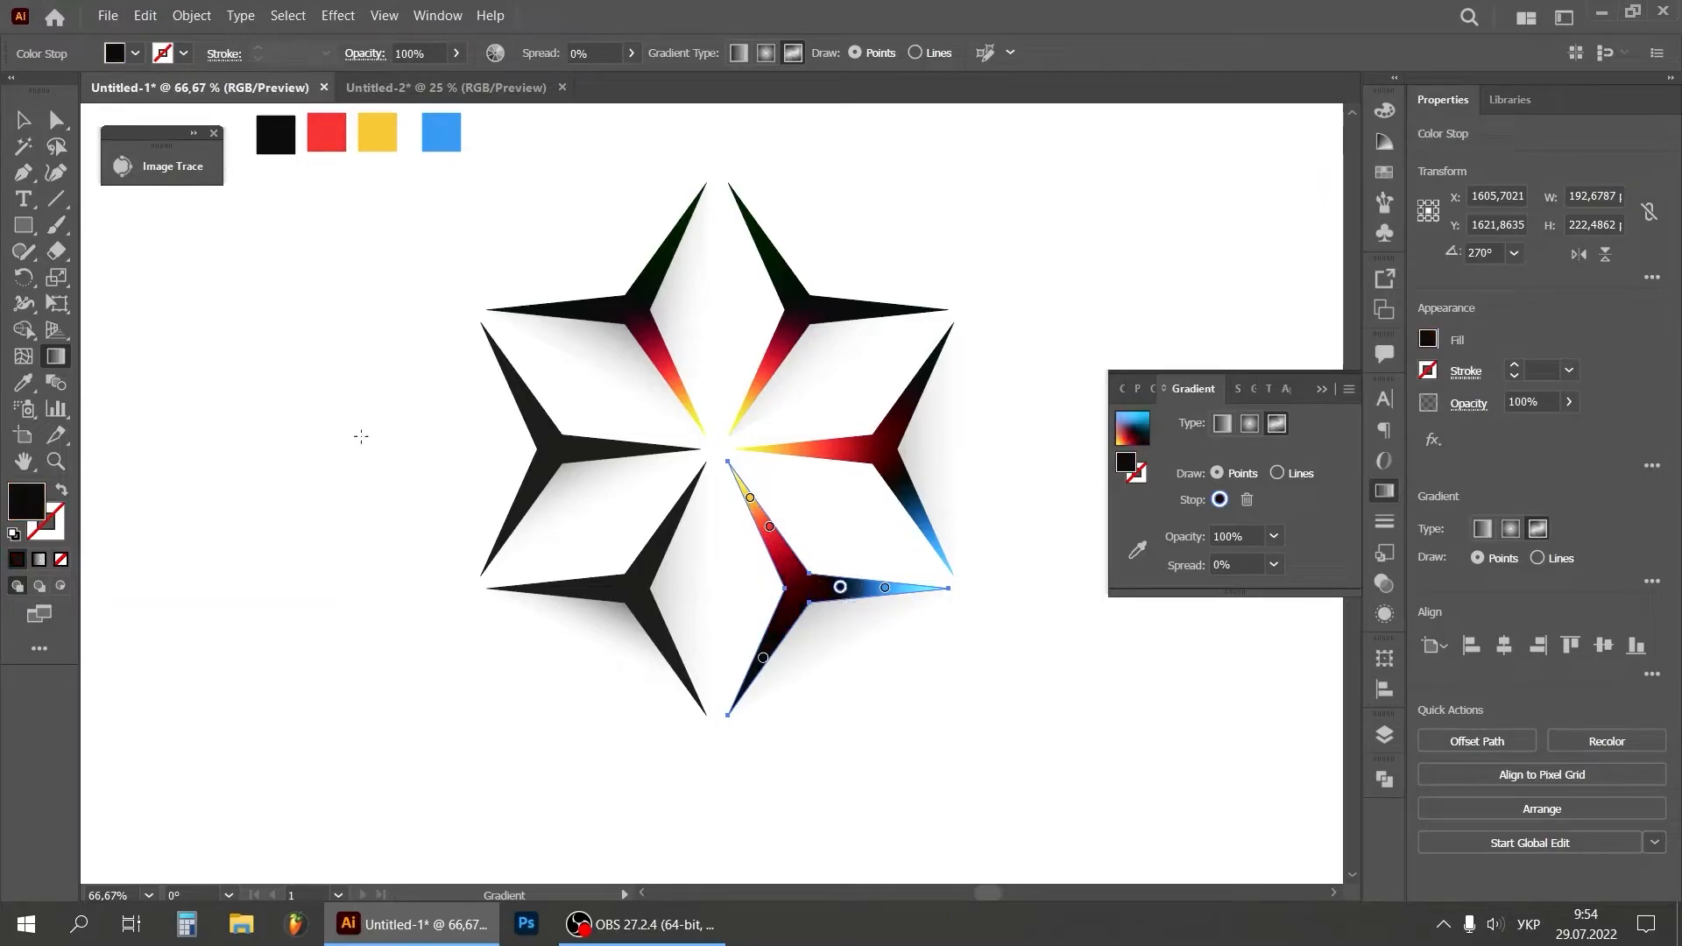
left_click(19, 129)
left_click(271, 508)
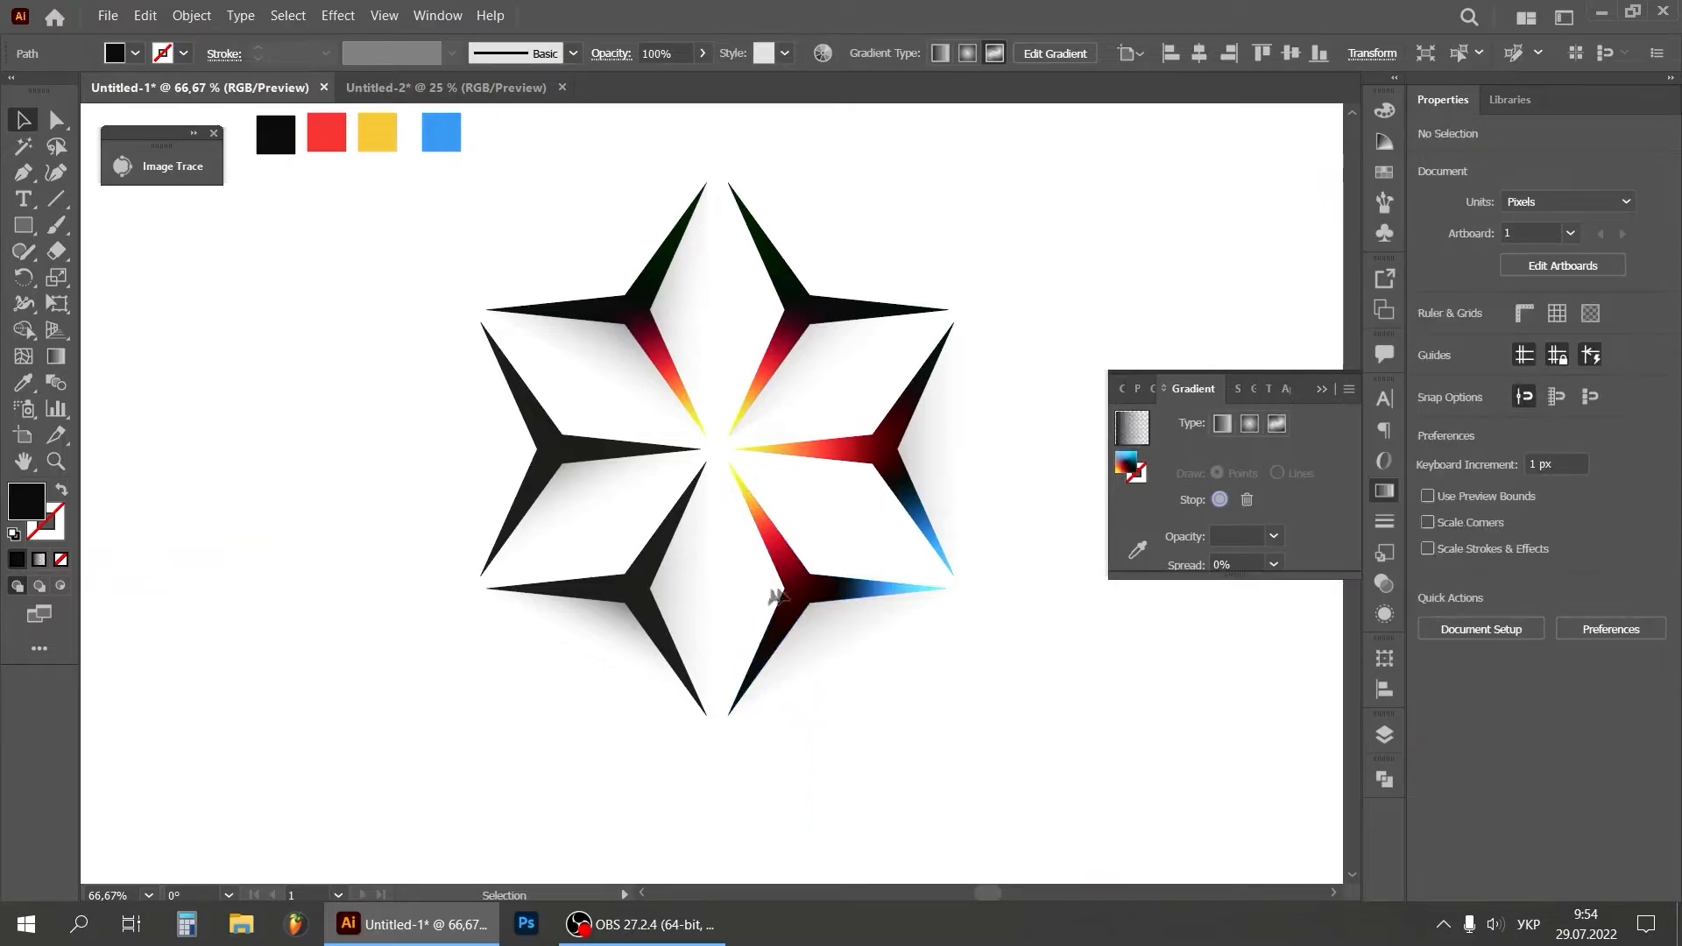
Shift the lower-right star's blue and black points outward, add a black point at its core, and nudge the red point toward the centre tip
left_click(828, 591)
key("g")
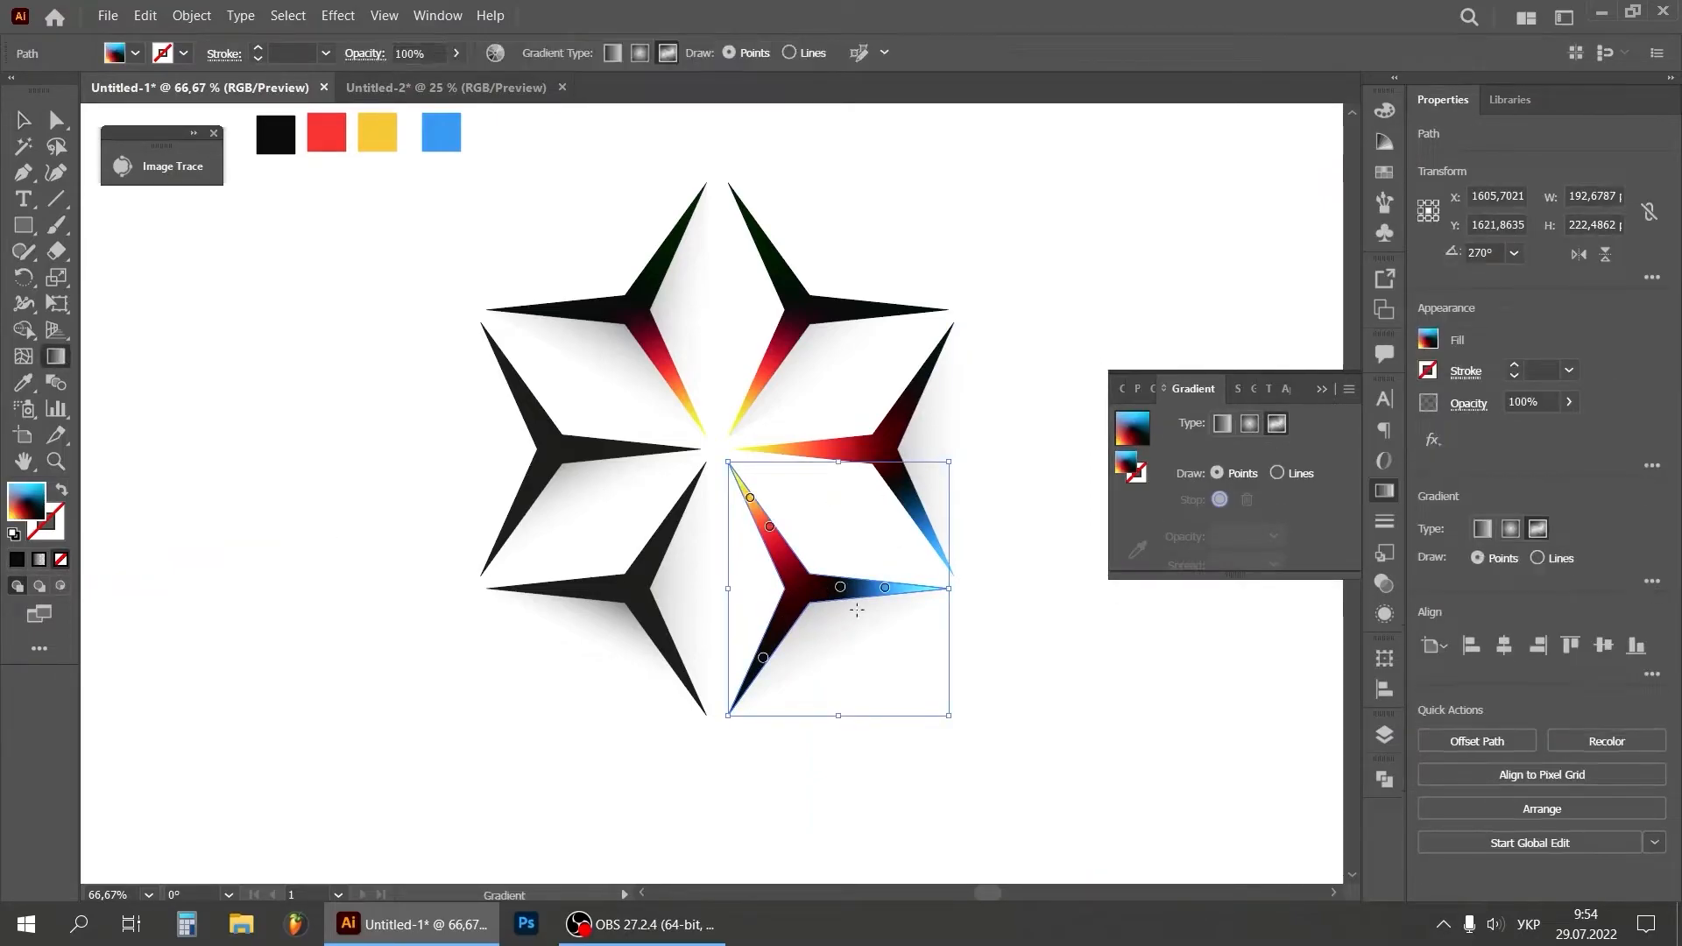
mouse_move(883, 599)
left_mouse_down()
mouse_move(898, 597)
mouse_move(854, 589)
left_mouse_up()
left_click(804, 583)
double_click(804, 582)
left_click(804, 584)
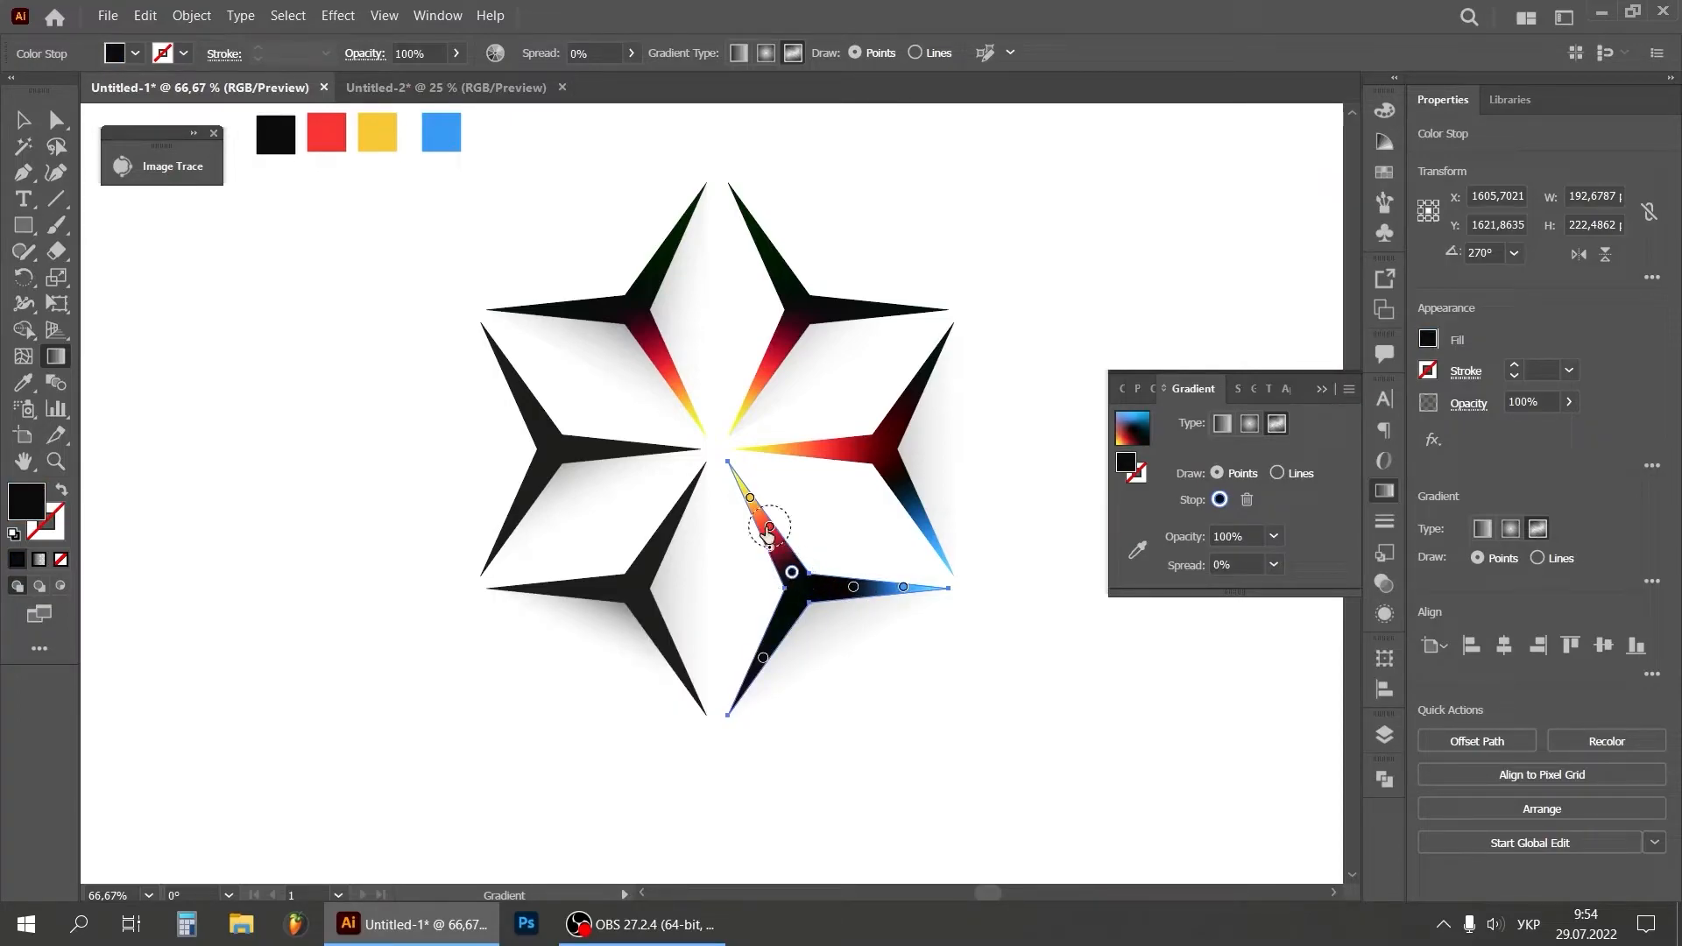
left_click(765, 525)
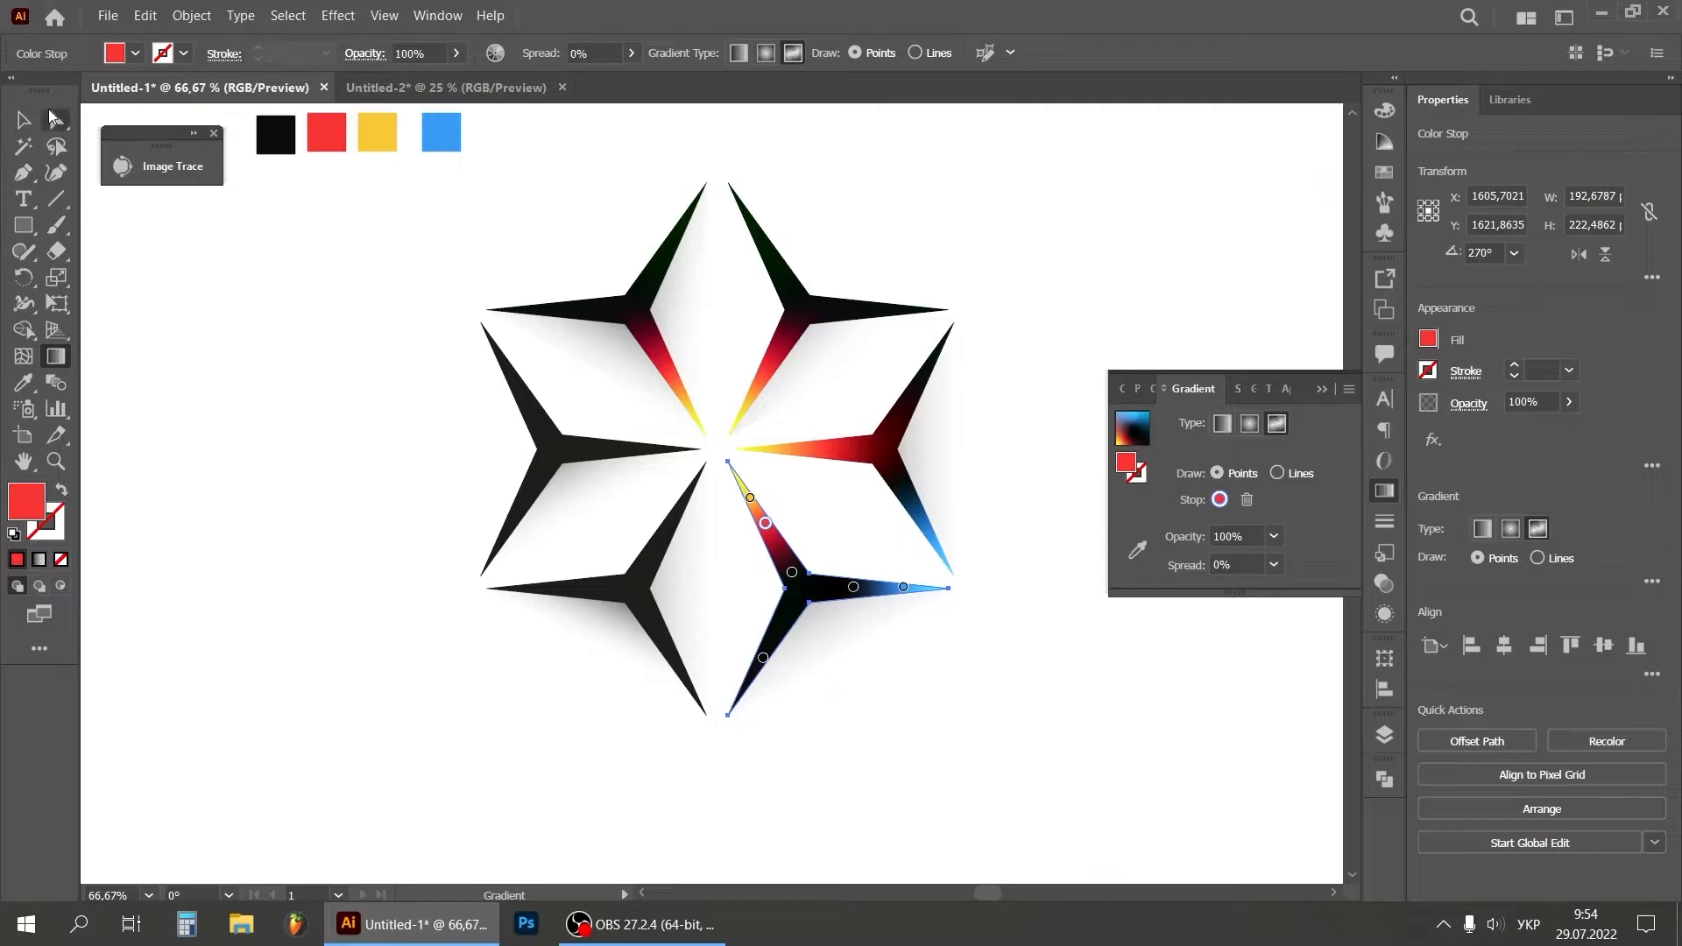
key("v")
left_click(1069, 451)
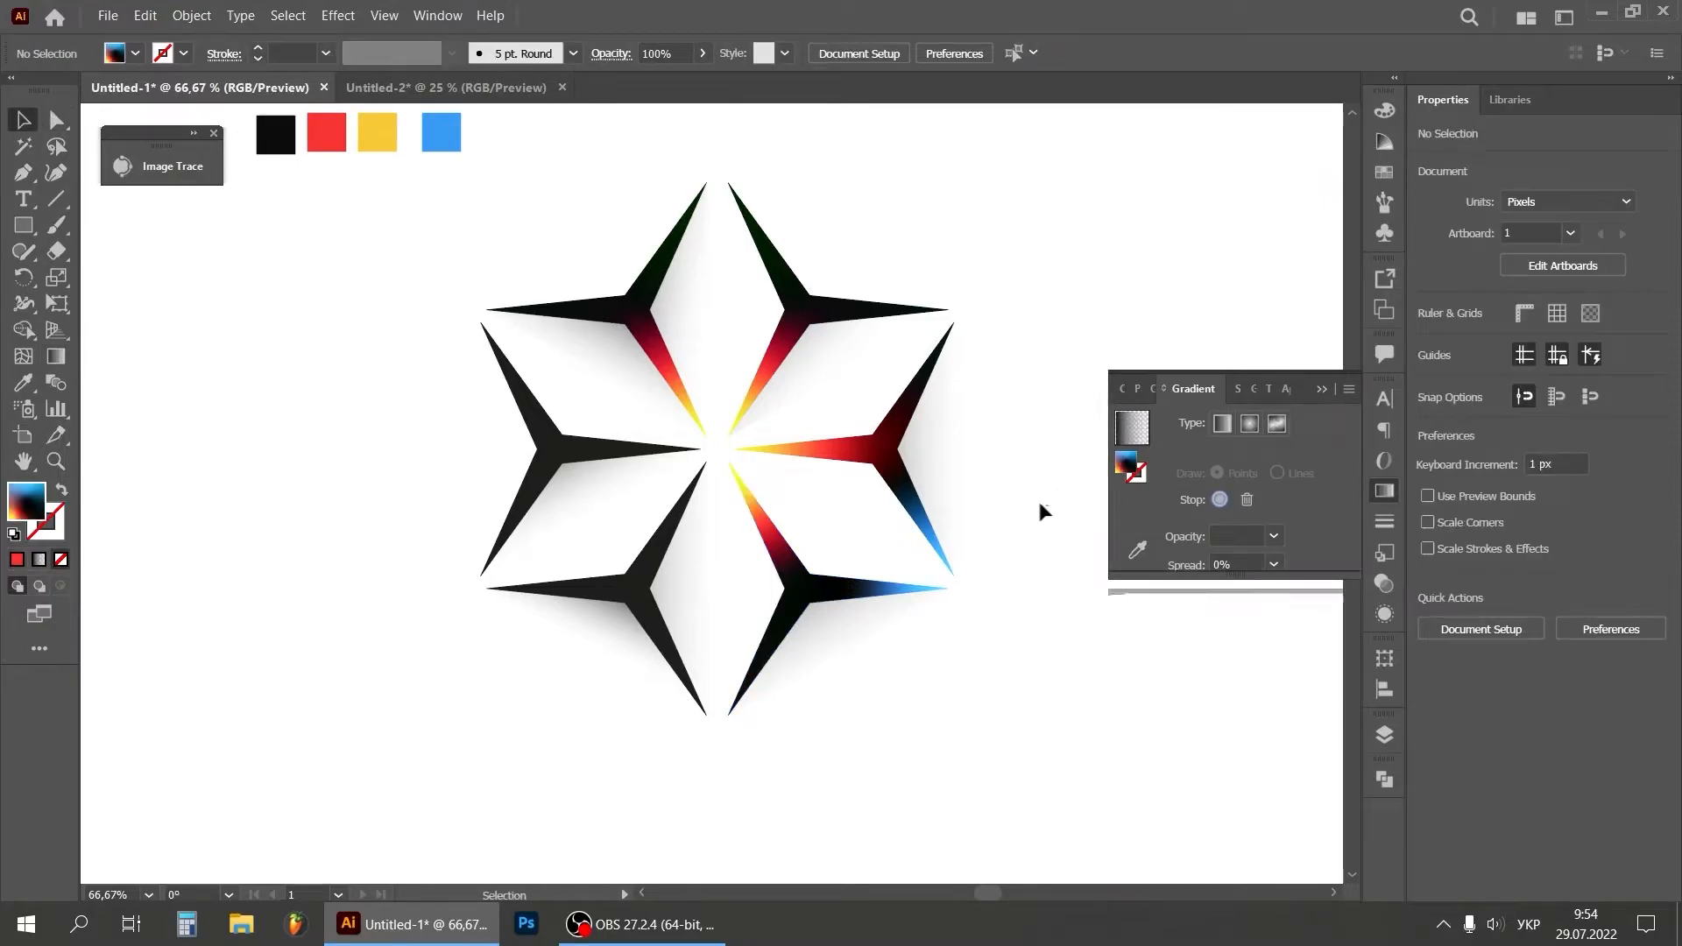
Sample the lower-right star's freeform gradient onto the lower-left star with the Eyedropper
left_click(659, 593)
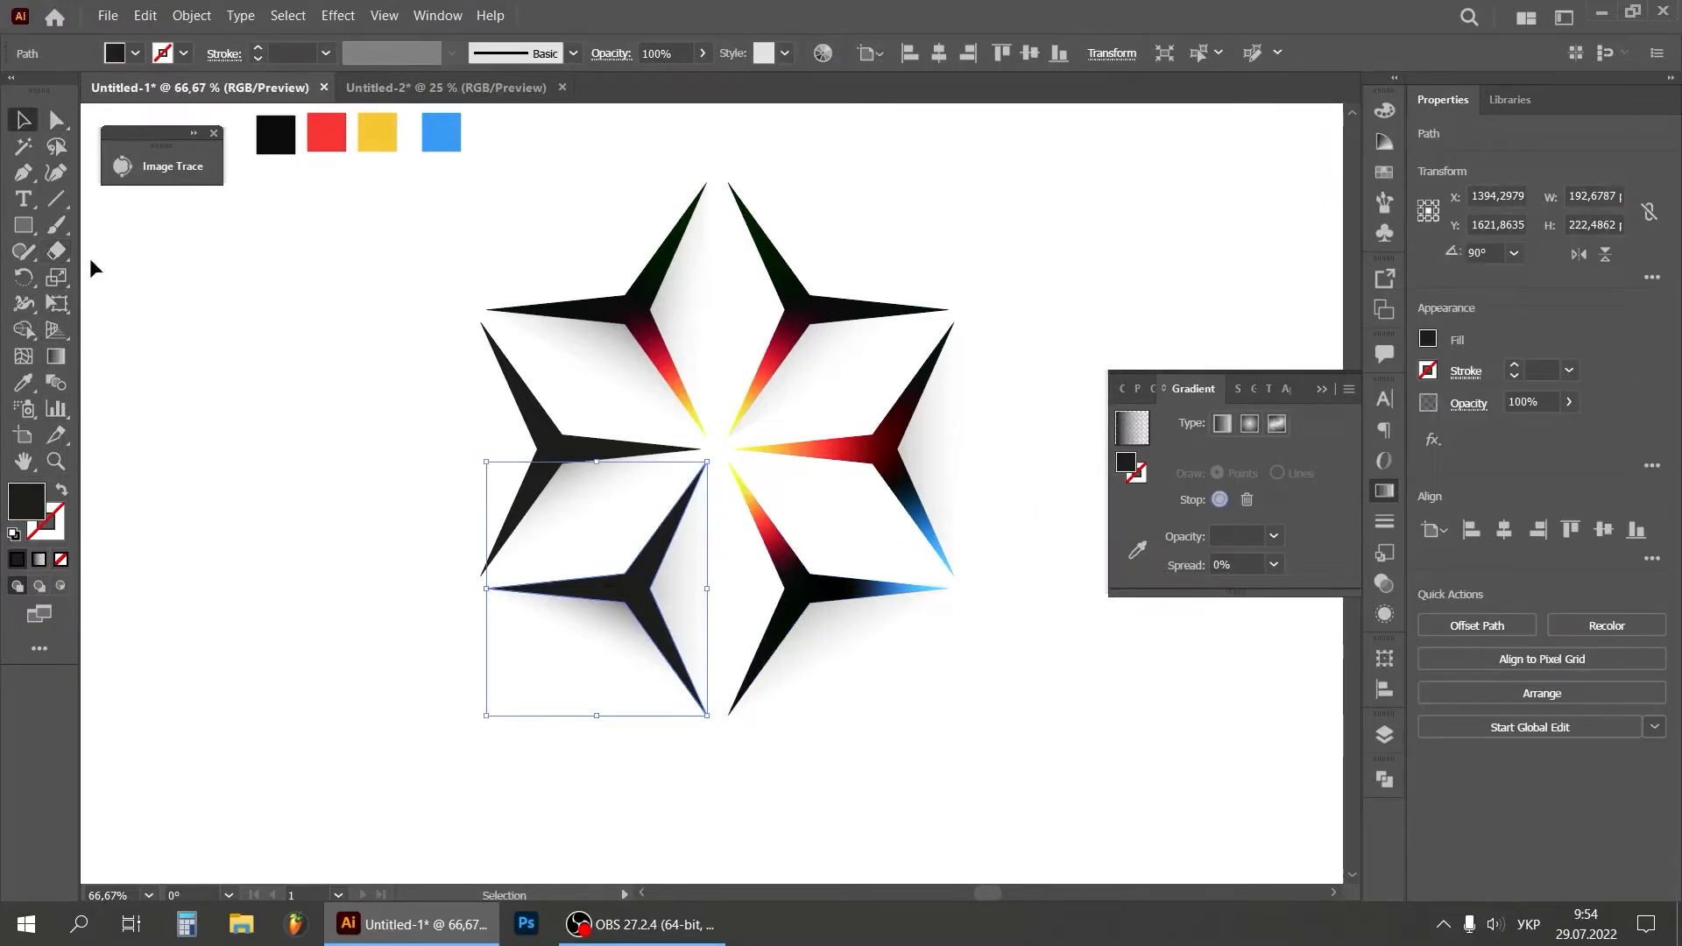
left_click(54, 356)
left_click(23, 383)
left_click(790, 571)
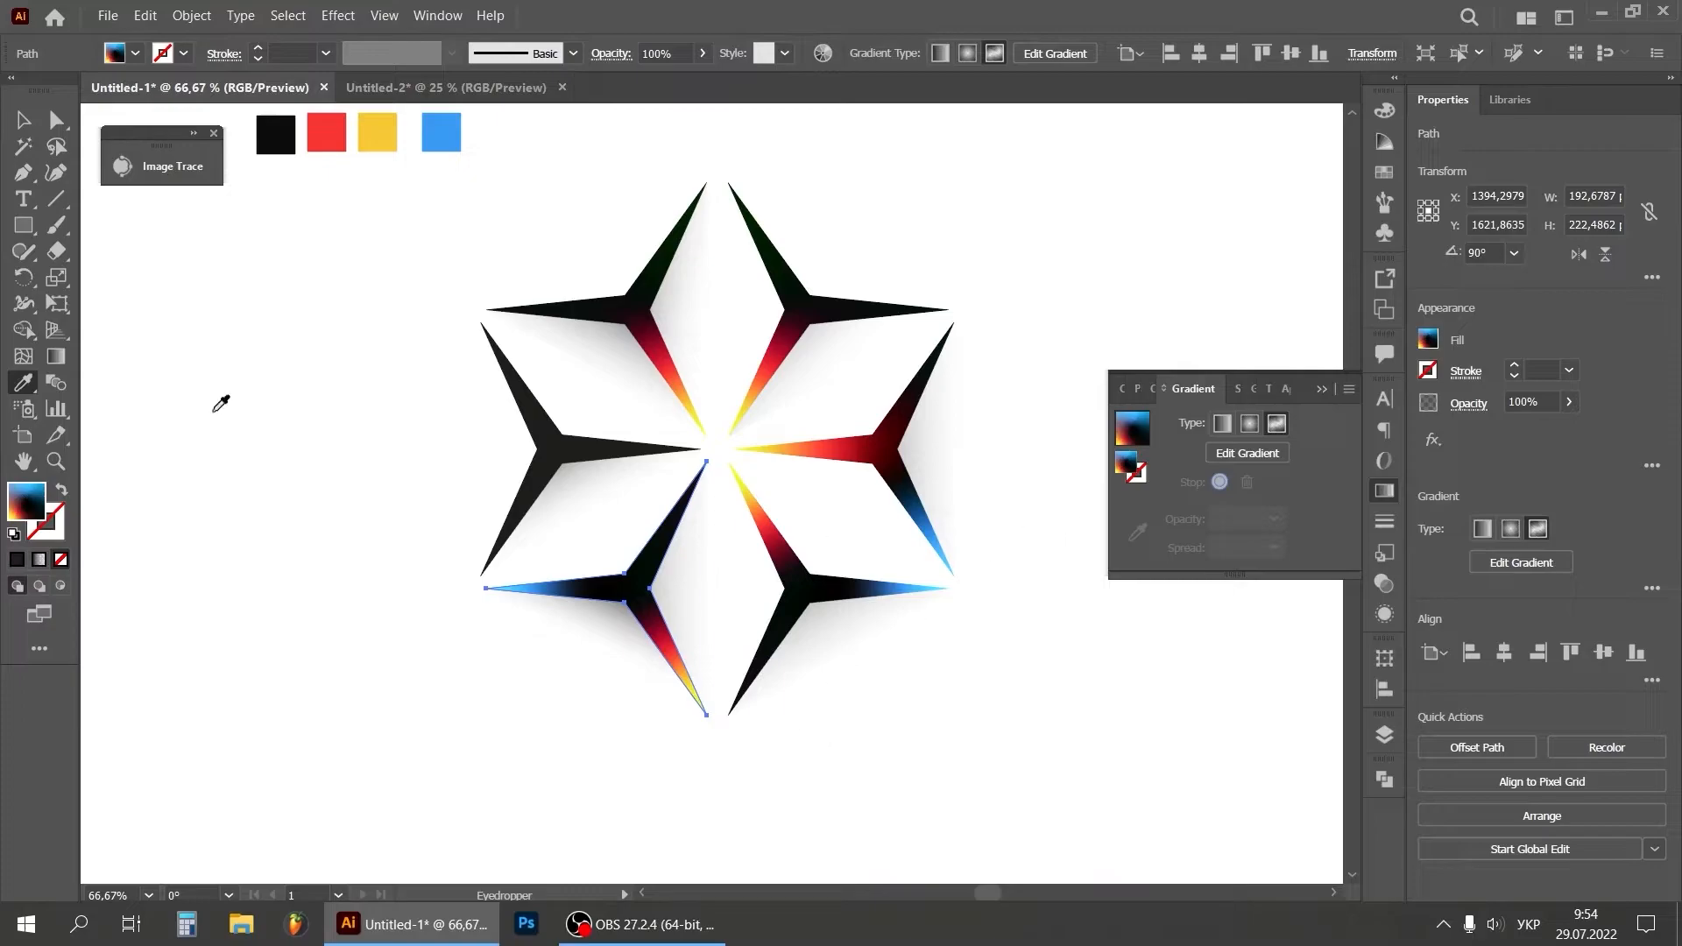
Move the lower-left star's yellow and red points onto its centre-facing blade, with black points at that blade's base and on the lower blade
left_click(55, 356)
left_click_drag(687, 686, 693, 497)
left_click_drag(671, 657, 671, 522)
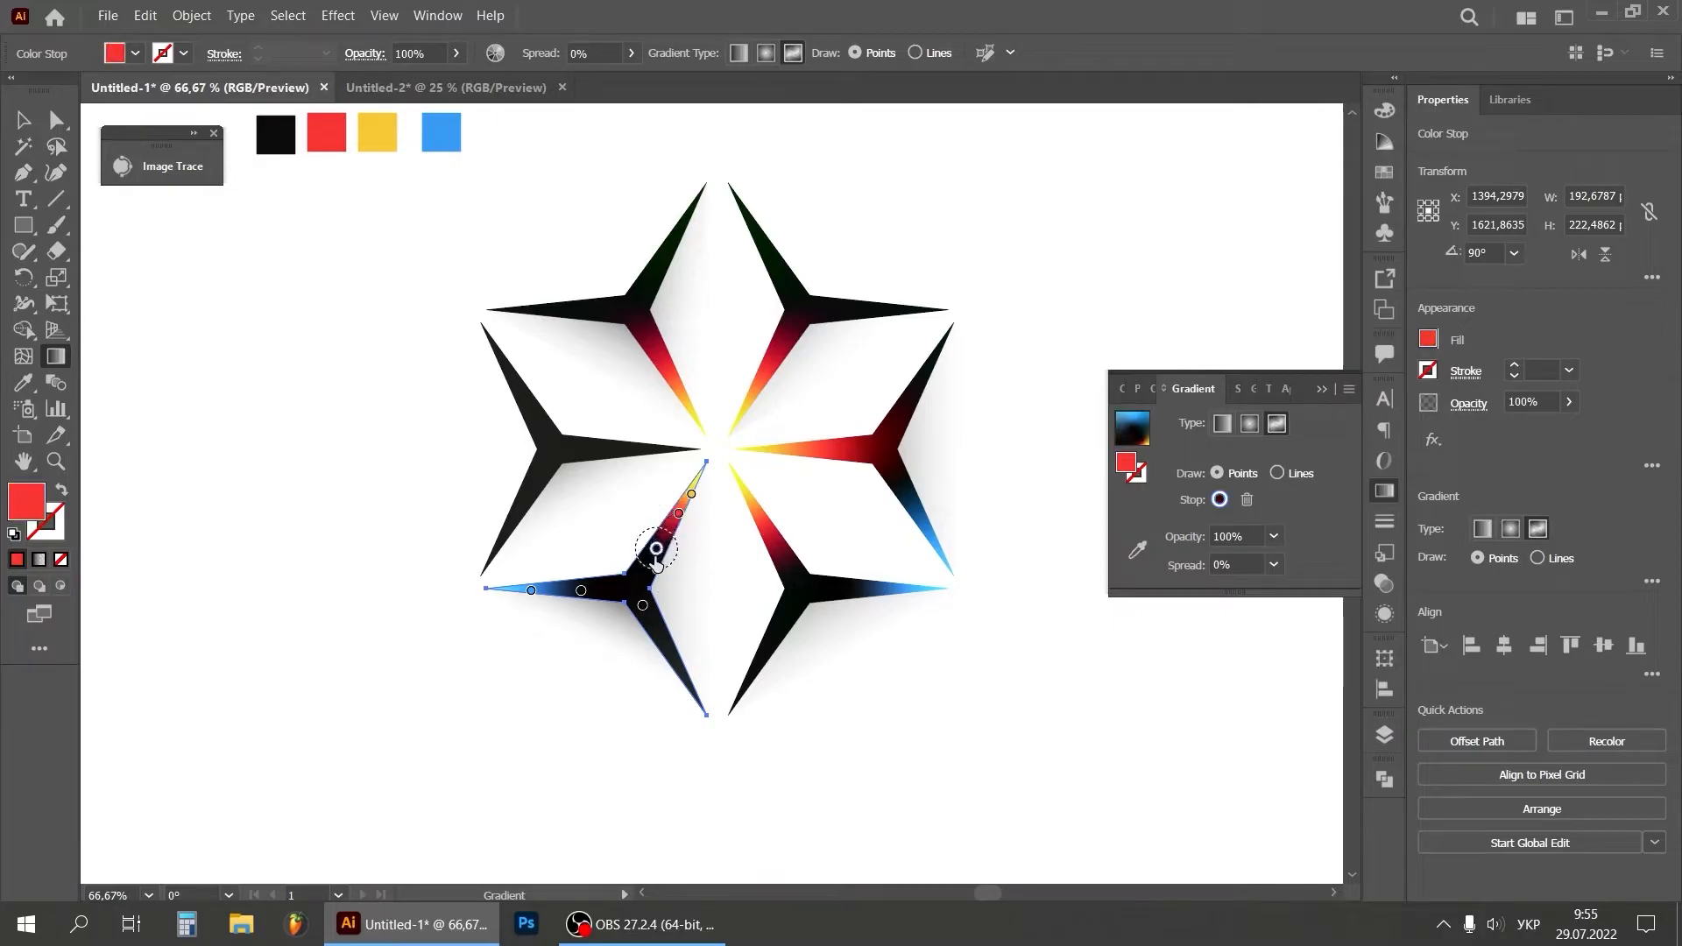
left_click_drag(642, 604, 650, 554)
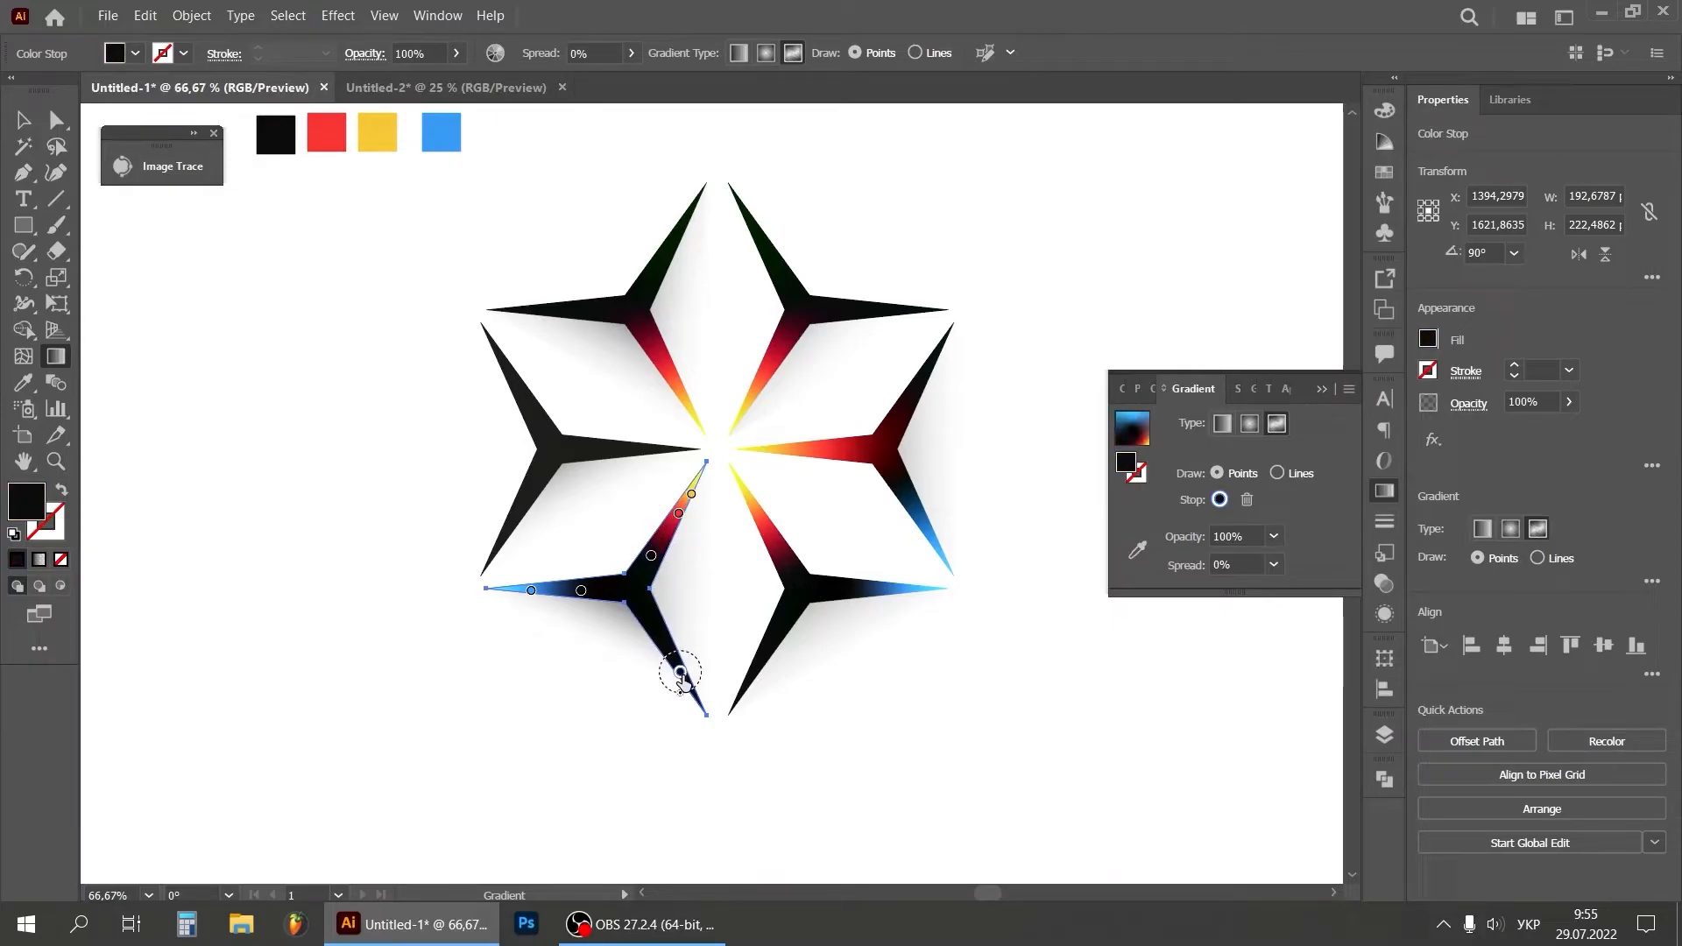
left_click(899, 584)
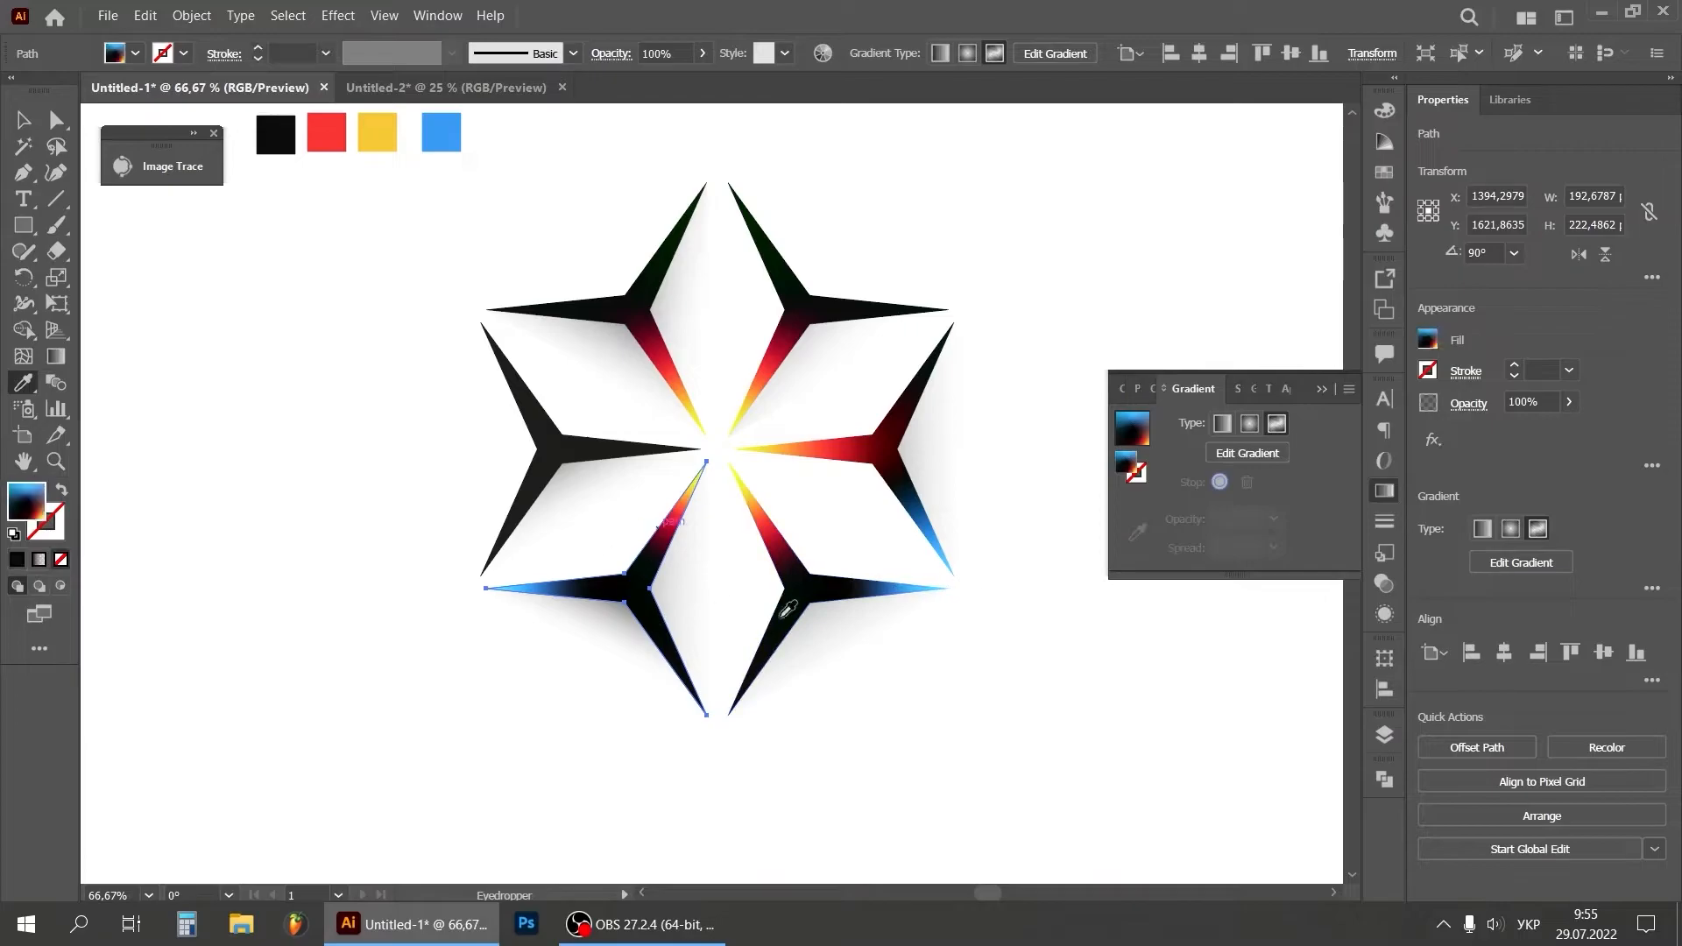
left_click(461, 115)
key("ctrl+z")
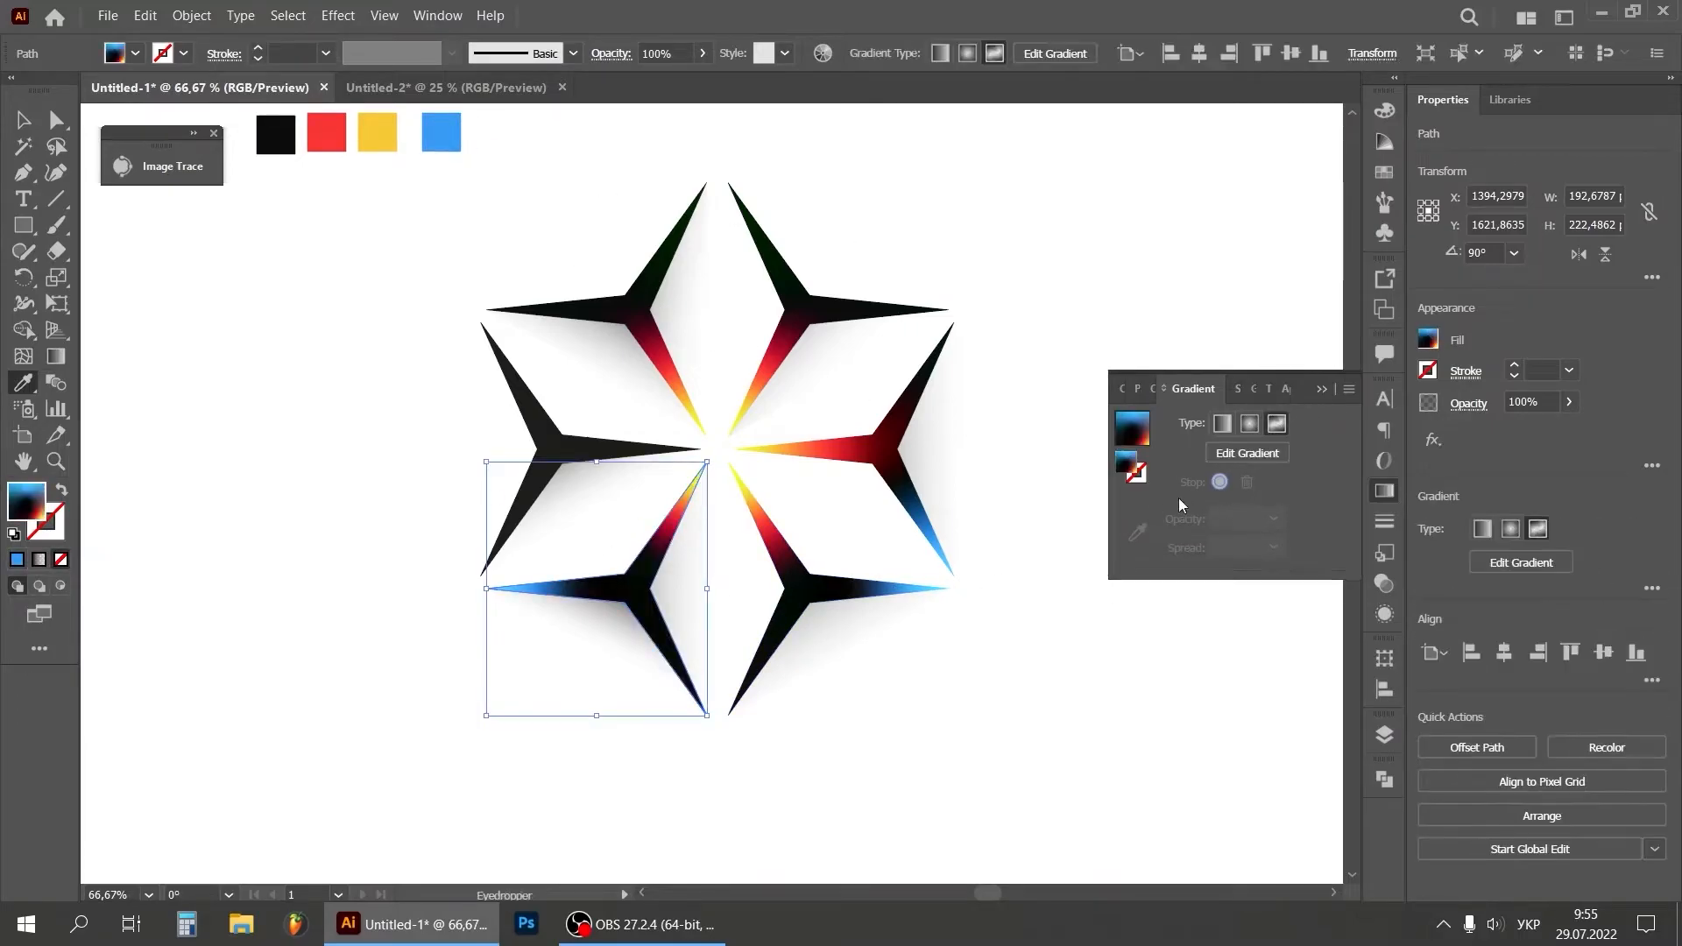
Colour the lower-left star's lower blade point with the blue swatch, shift it toward the tip, and move the left blade's black point beside it
left_click(56, 356)
left_click(680, 671)
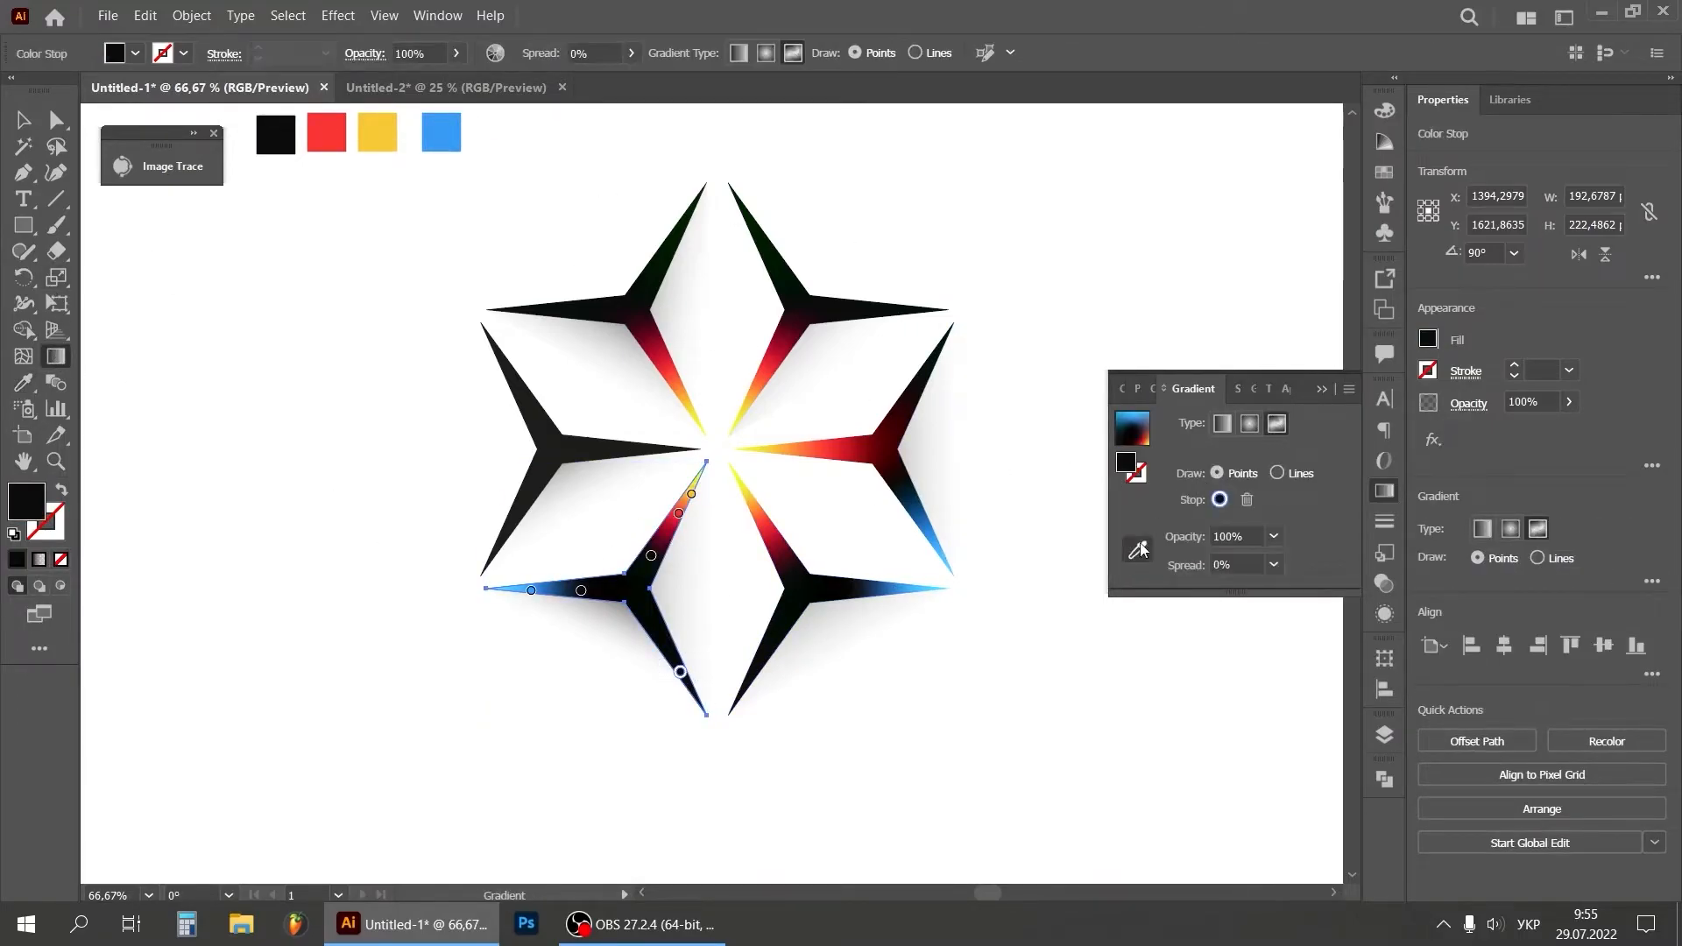
left_click(1137, 549)
left_click(459, 130)
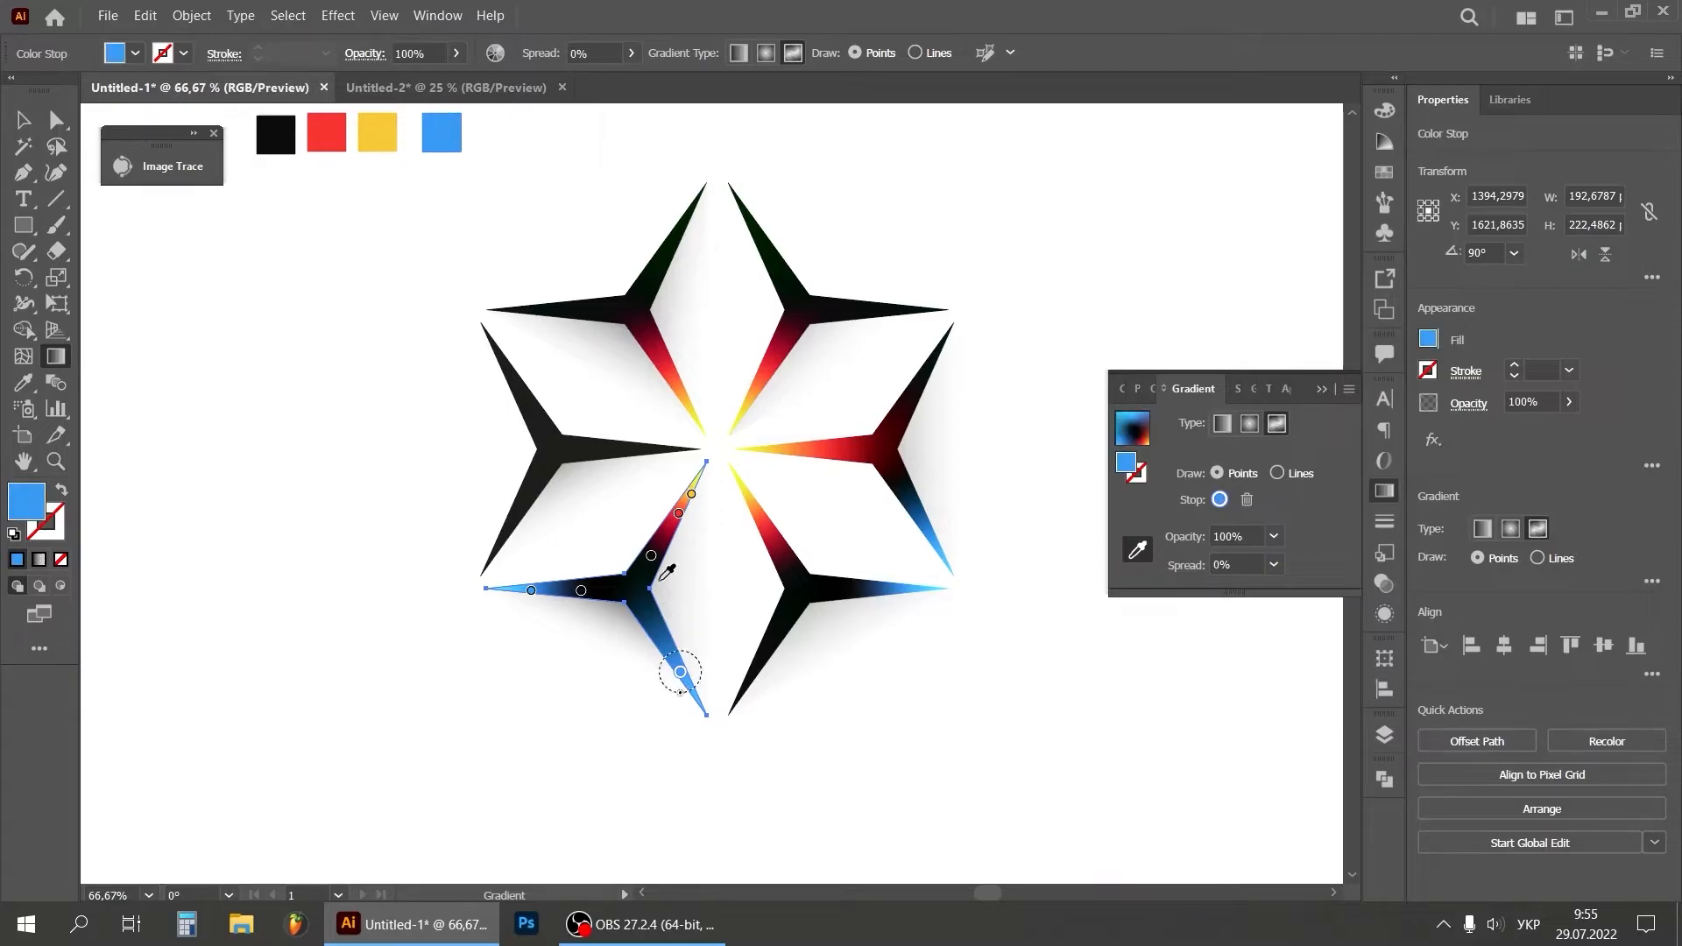
left_click_drag(578, 599, 642, 618)
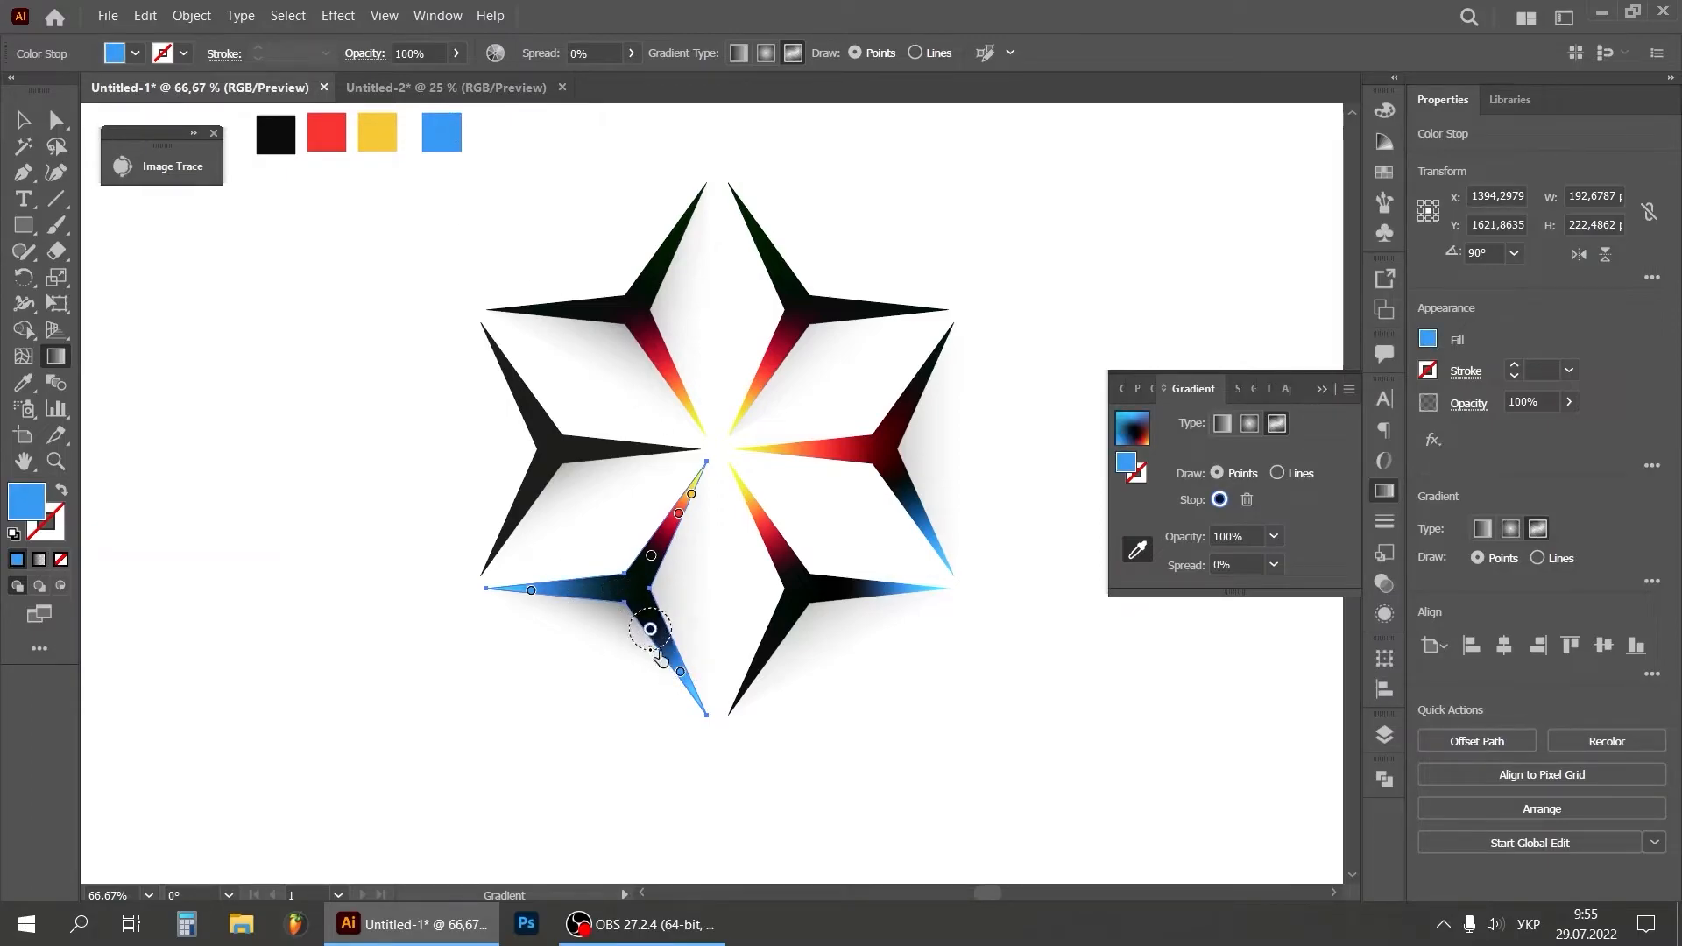
left_click(680, 672)
left_click(531, 590)
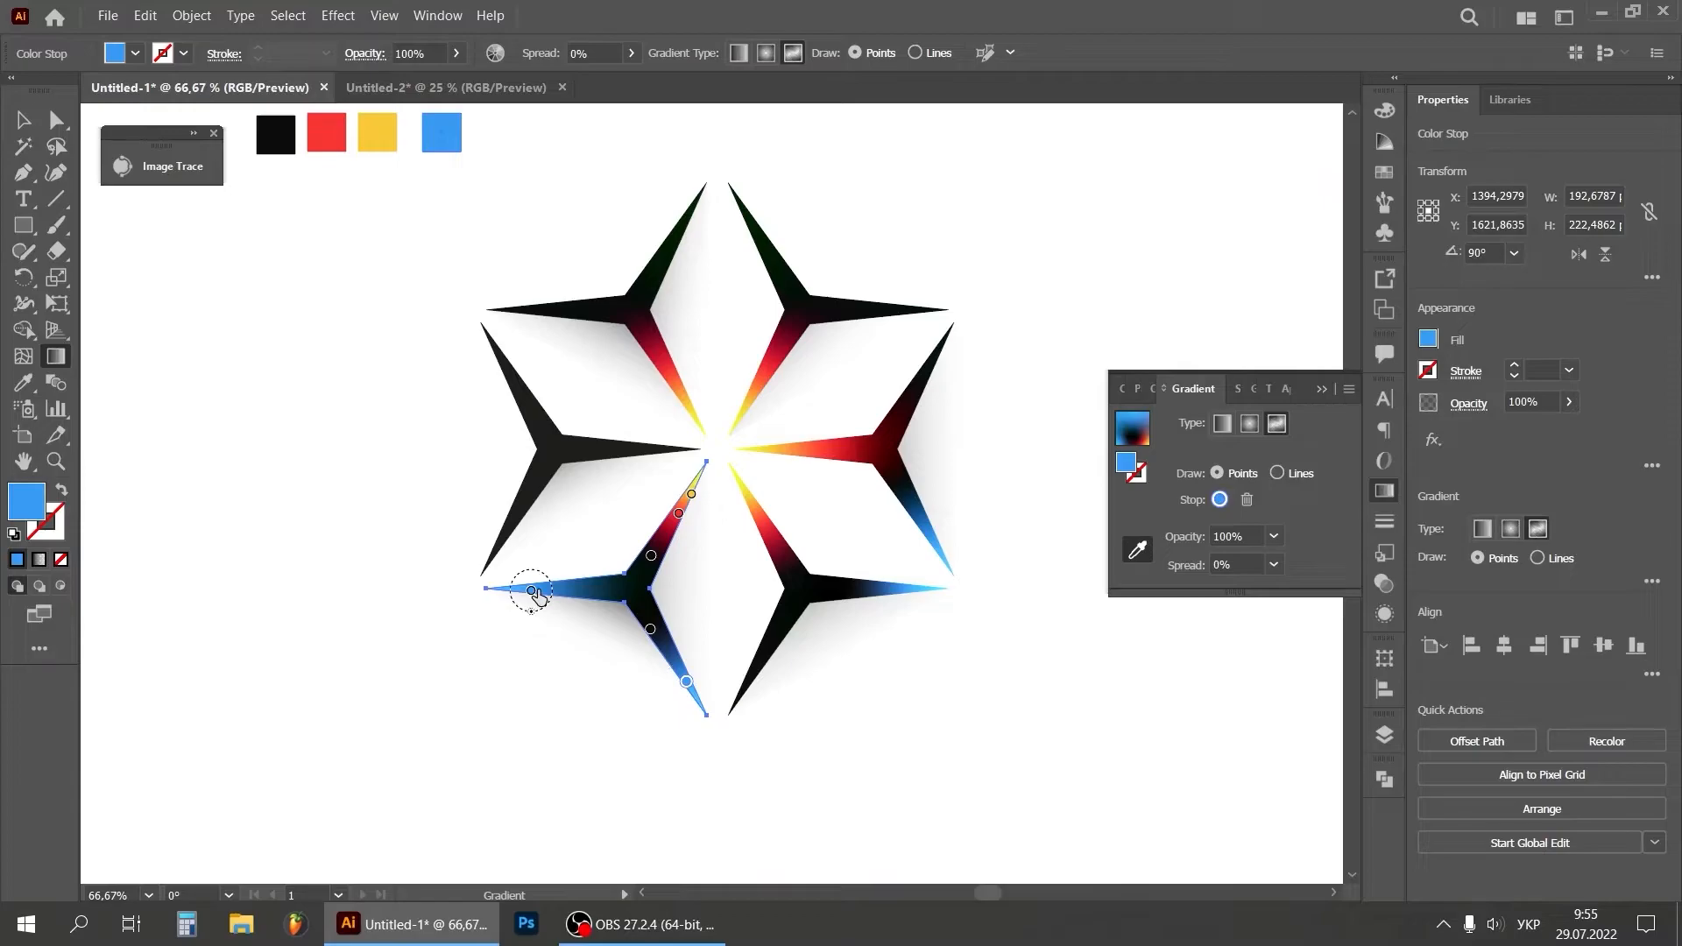
Apply the black swatch's colour to the selected gradient point on the lower-left star's left blade, and deselect the star
left_click(277, 137)
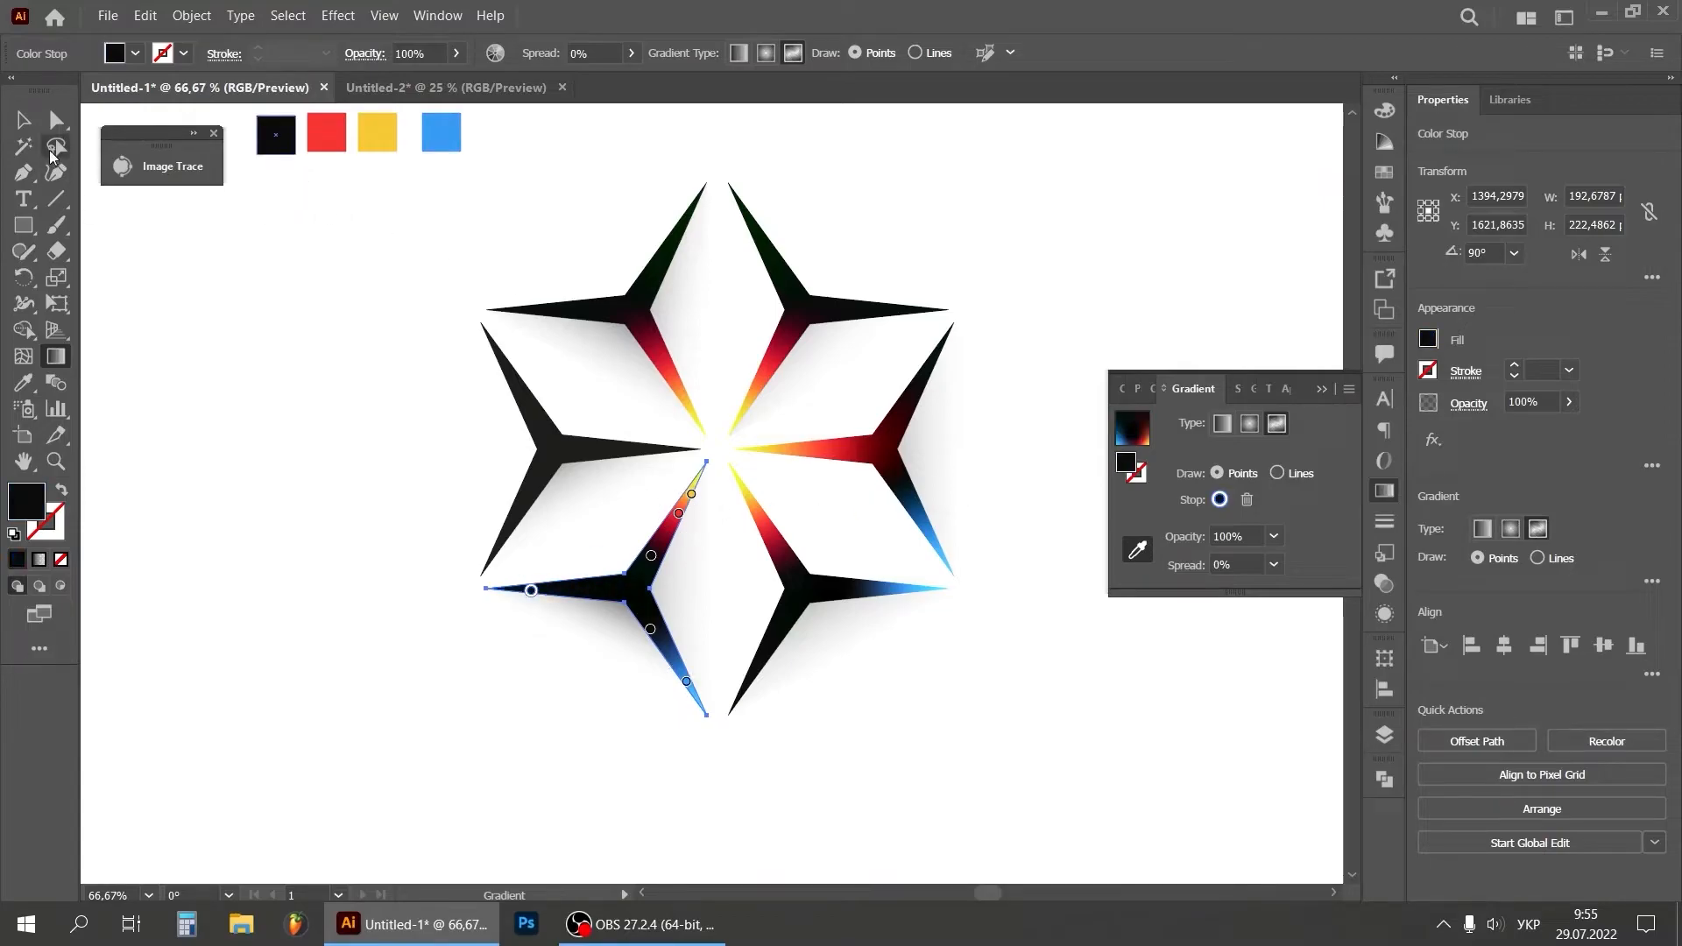
left_click(23, 119)
left_click(271, 422)
key("ctrl+minus")
key("ctrl+minus")
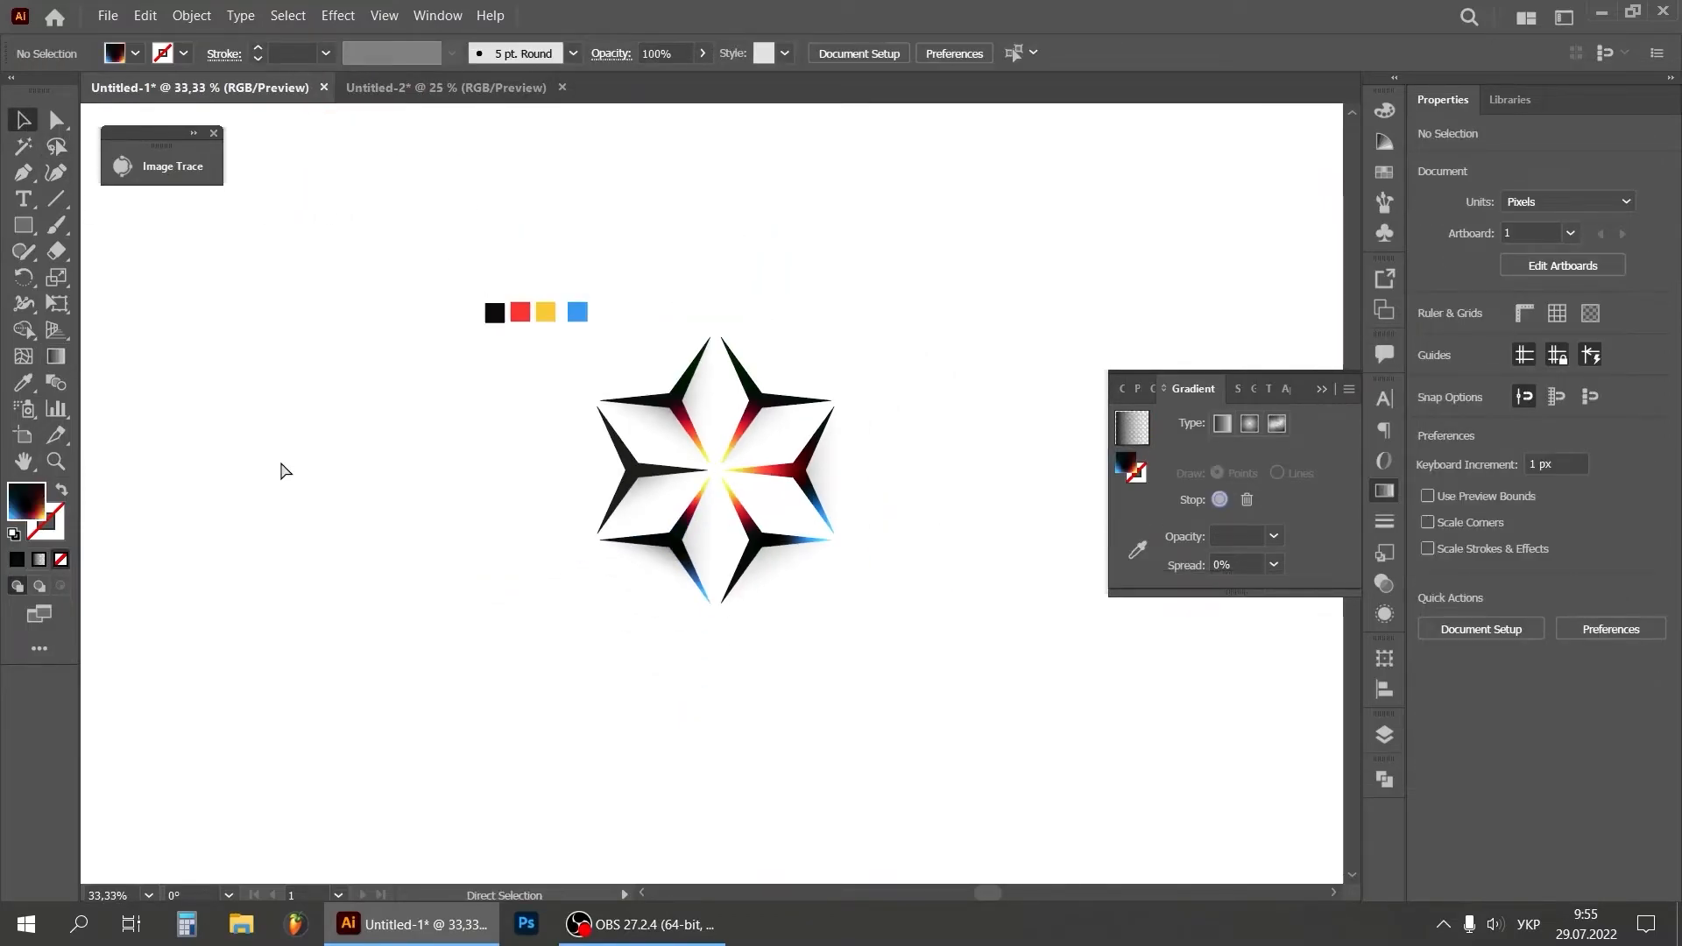
Adjust the blue gradient point on the lower-right star's right blade and add another blue point nearer that blade's tip
key("ctrl+1")
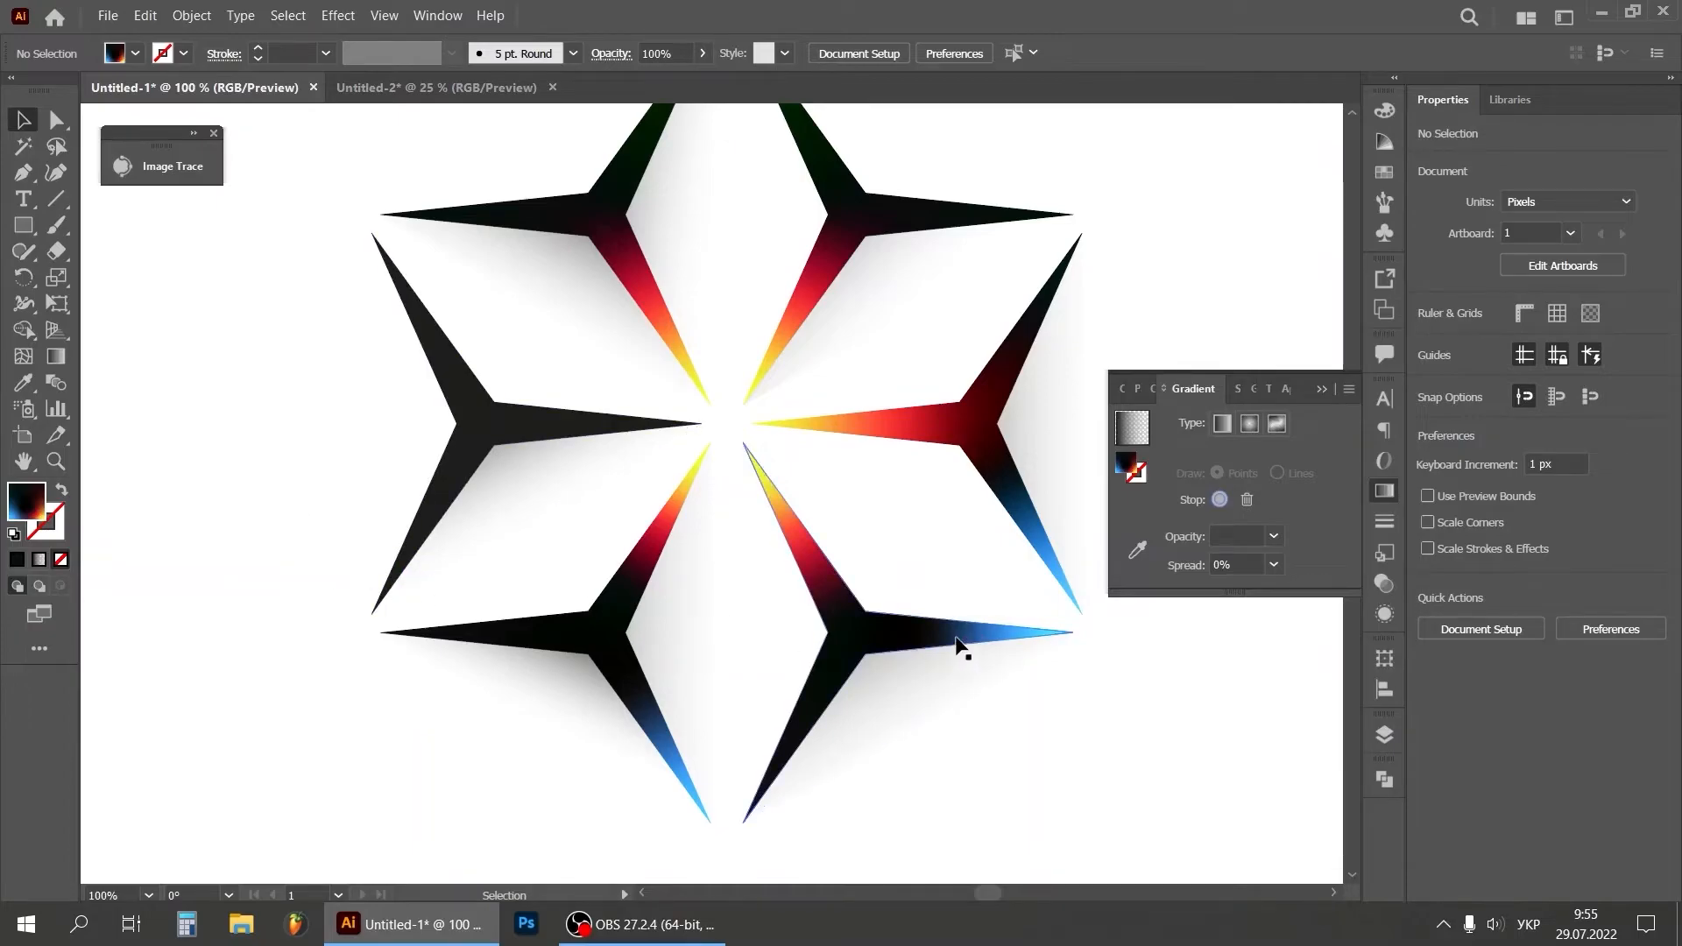
left_click(961, 646)
key("g")
mouse_move(931, 630)
left_mouse_down()
mouse_move(906, 622)
mouse_move(995, 634)
mouse_move(962, 641)
left_mouse_up()
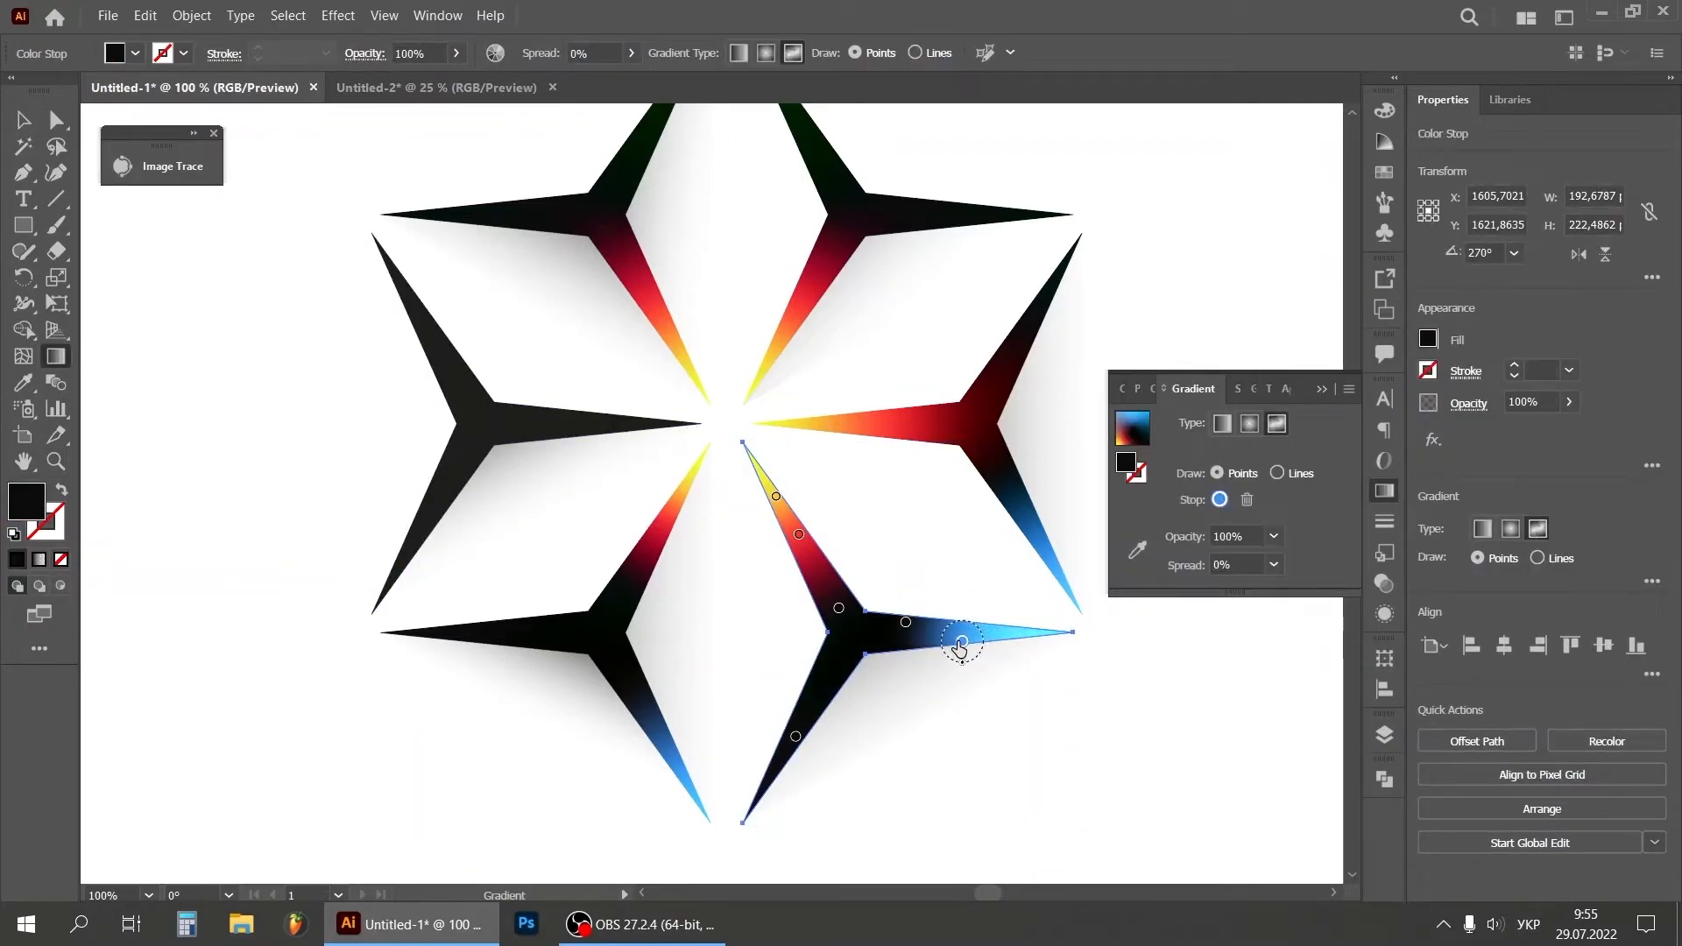
left_click(1004, 630)
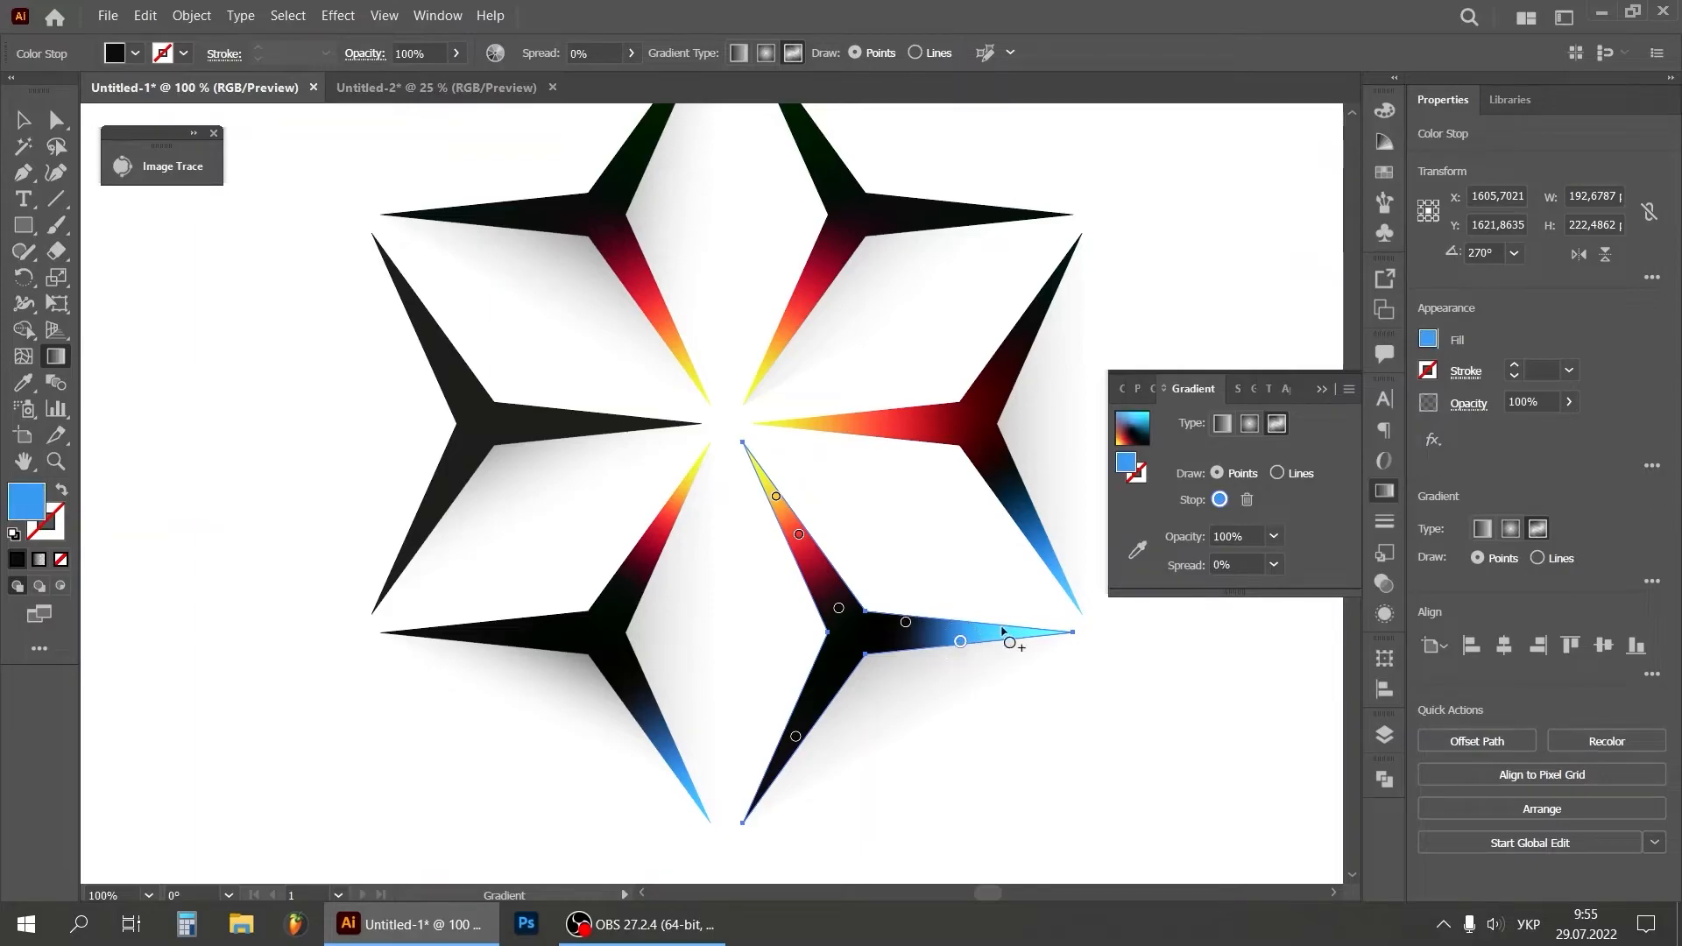
left_click(1332, 390)
scroll(1350, 495, "up", 3)
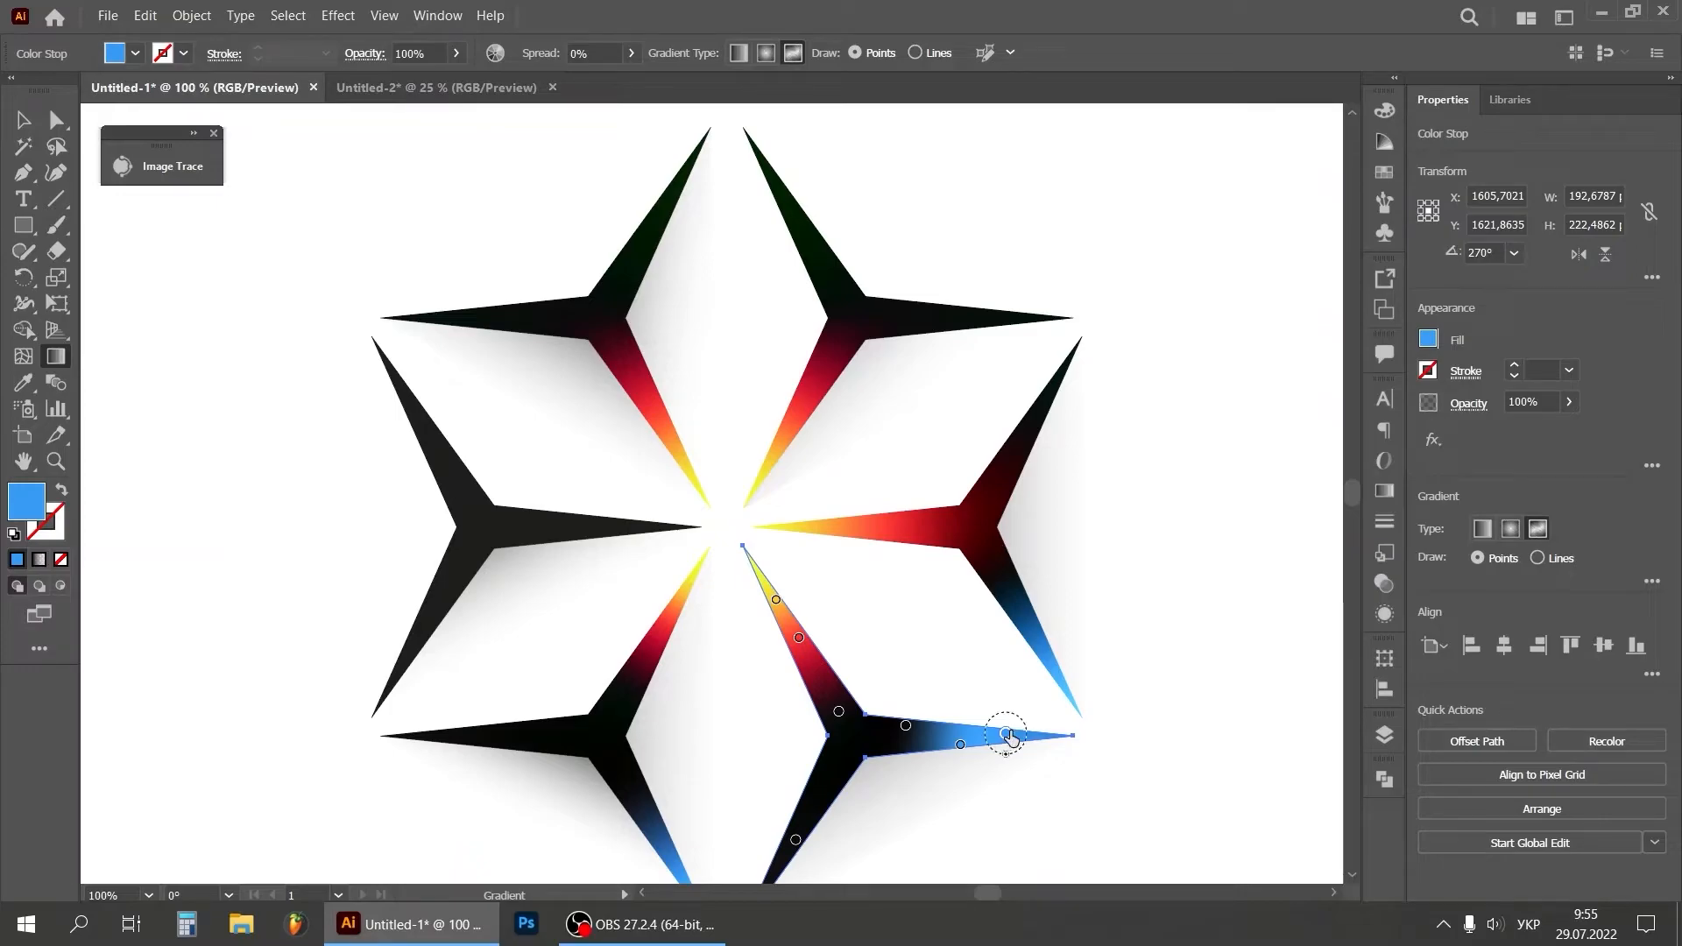
Recolour the blade-tip gradient point as darker blue 3076AA and shift the right blade's blue point slightly inward
left_click(1385, 495)
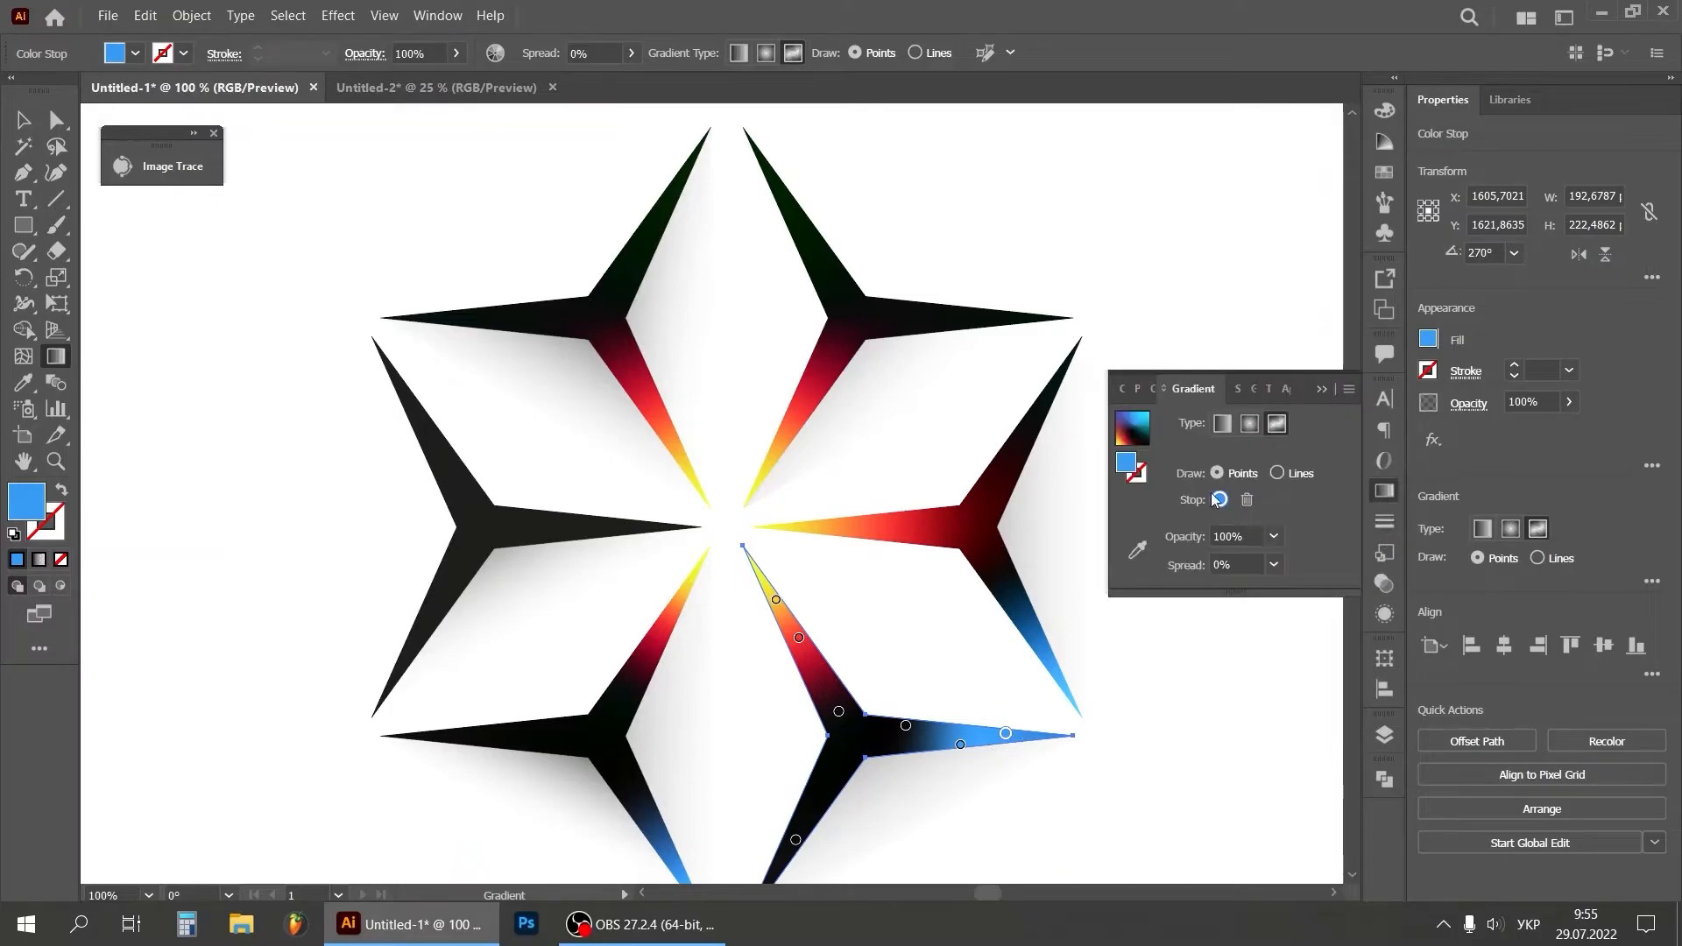
double_click(1119, 470)
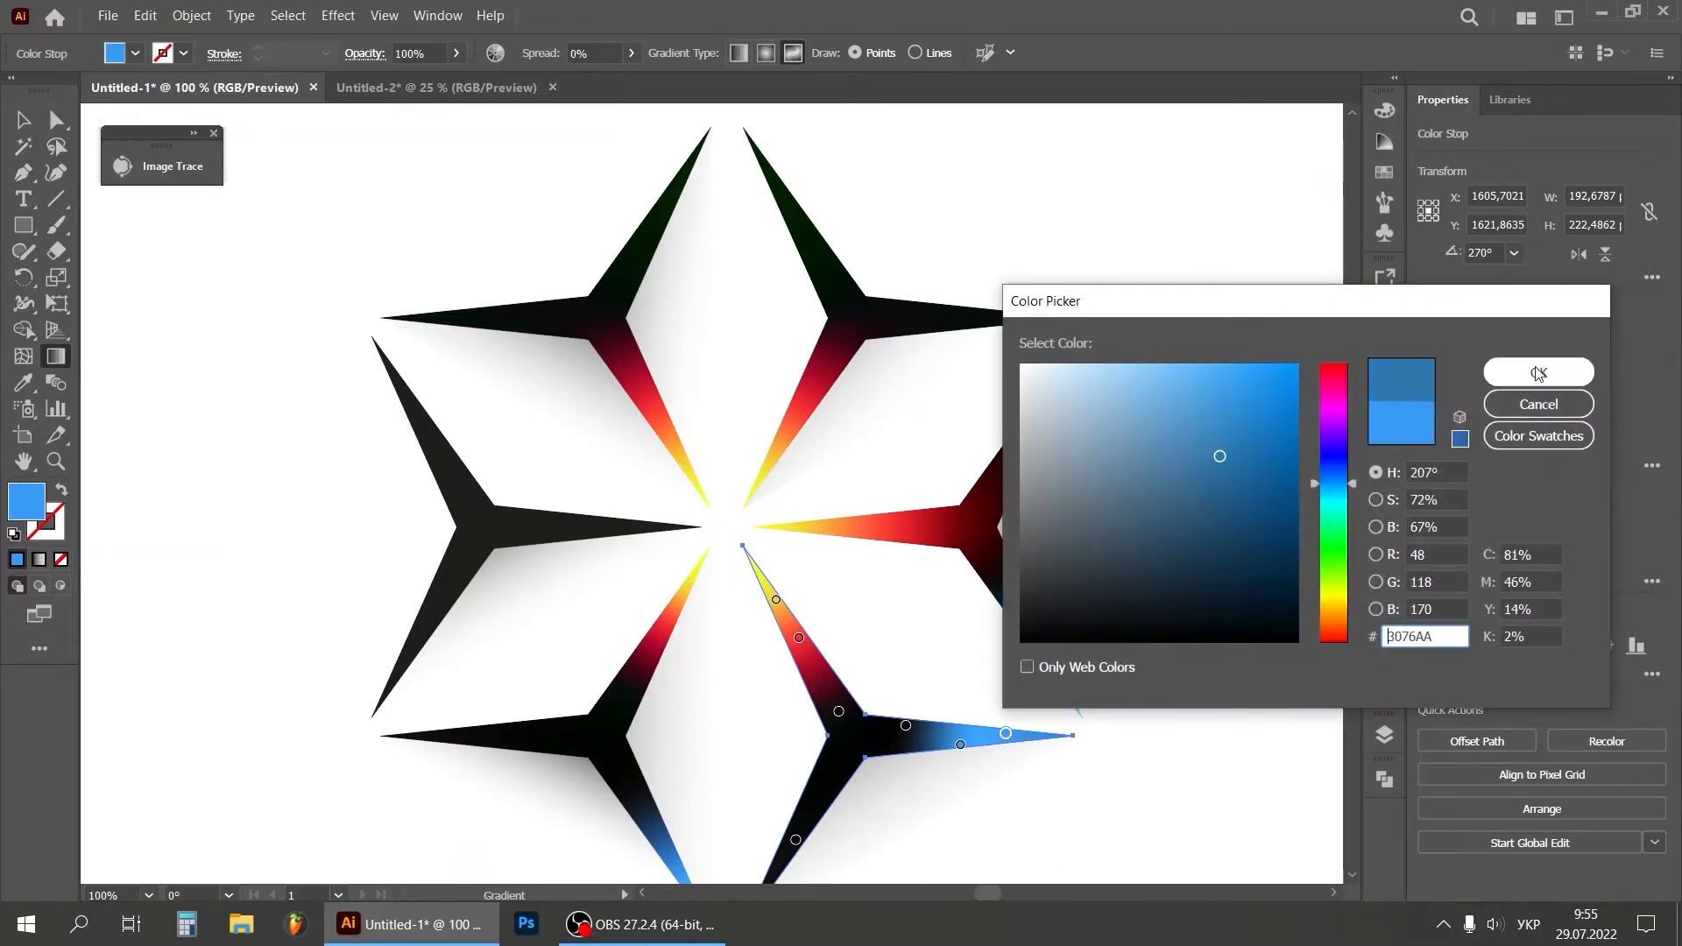
left_click(1540, 374)
mouse_move(1003, 737)
left_mouse_down()
mouse_move(962, 753)
mouse_move(992, 738)
left_mouse_up()
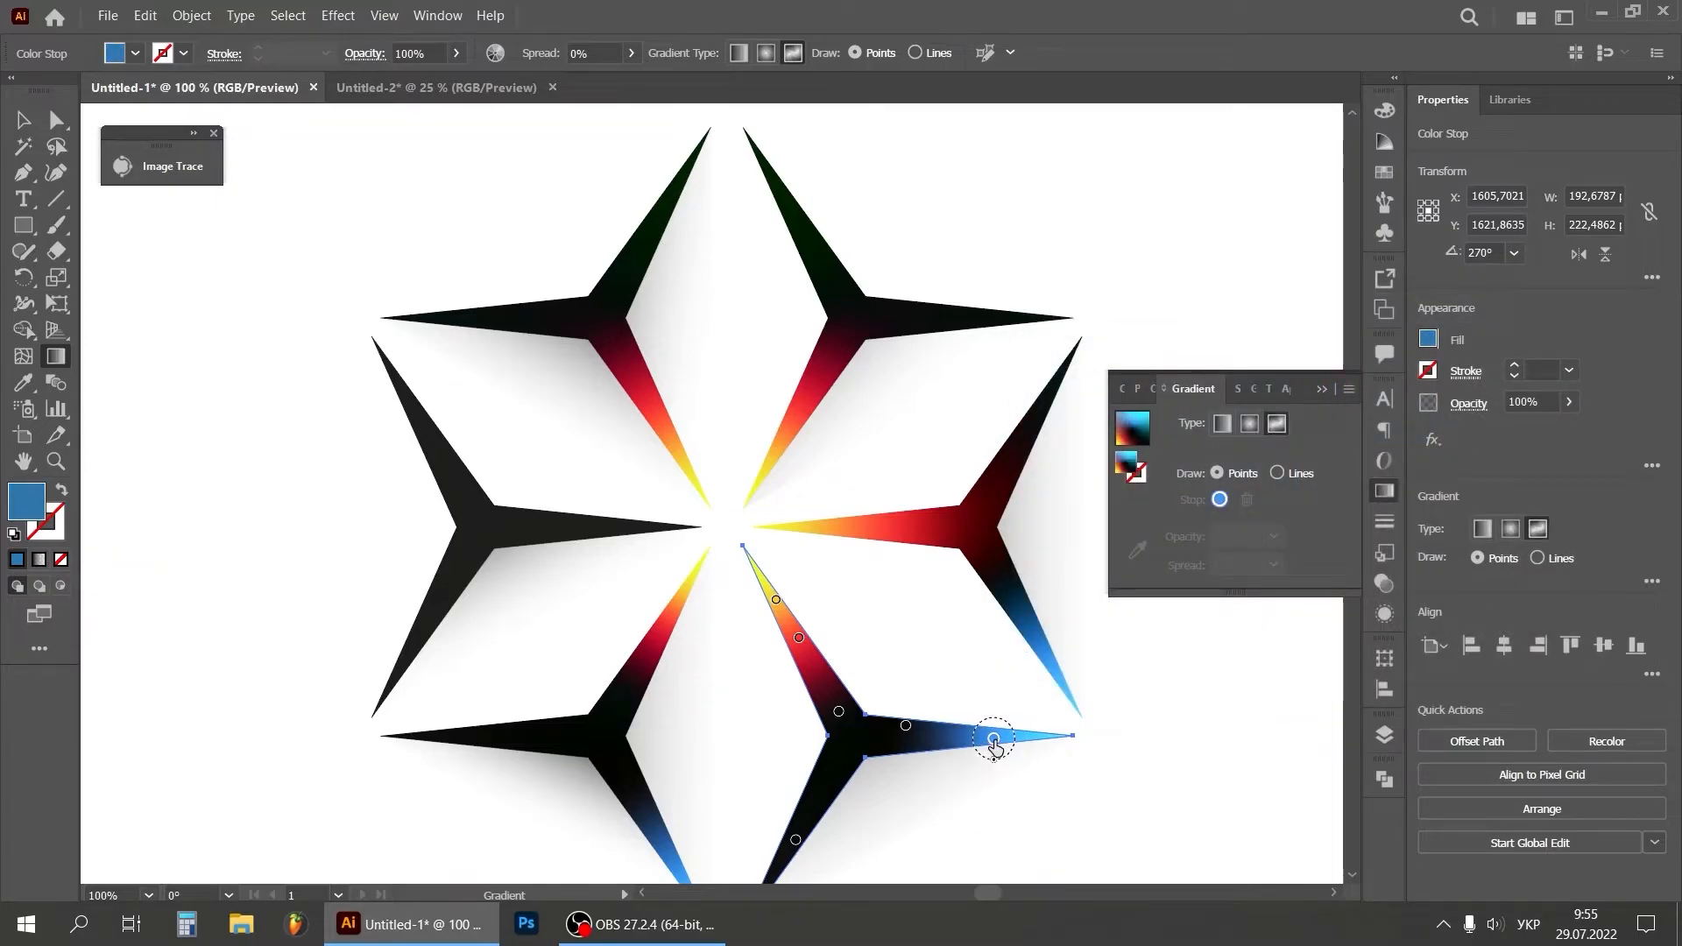
Set the blue gradient point on the lower-right star's right blade to 2A628C
double_click(1138, 472)
left_click(1218, 481)
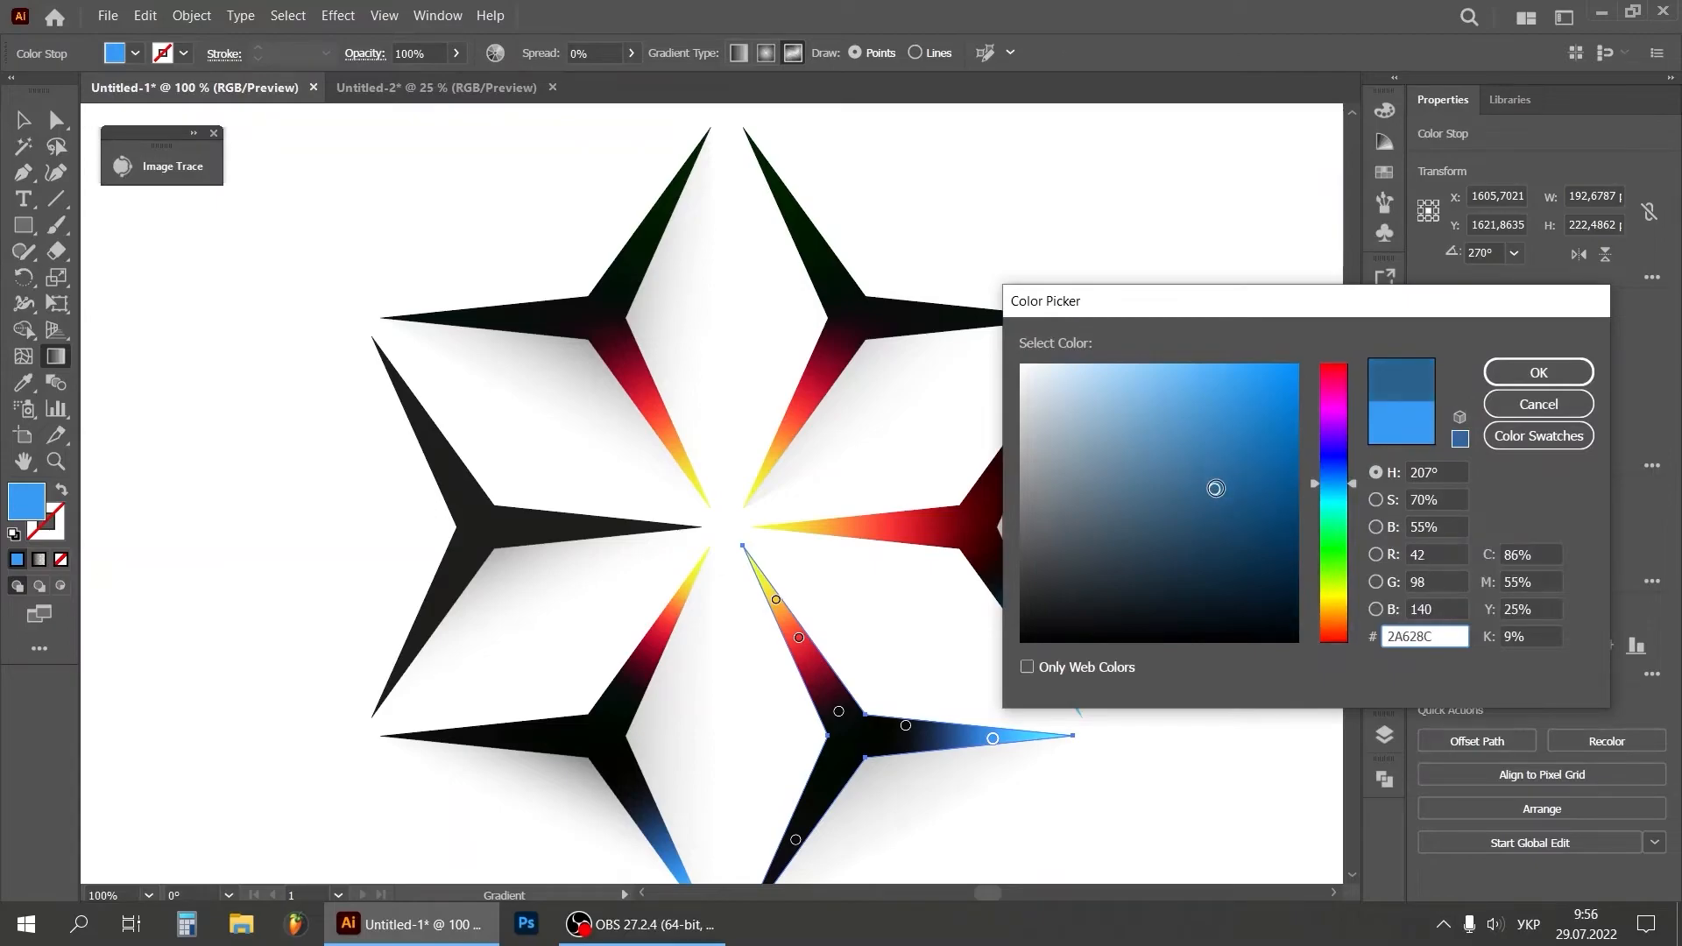
left_click(1538, 372)
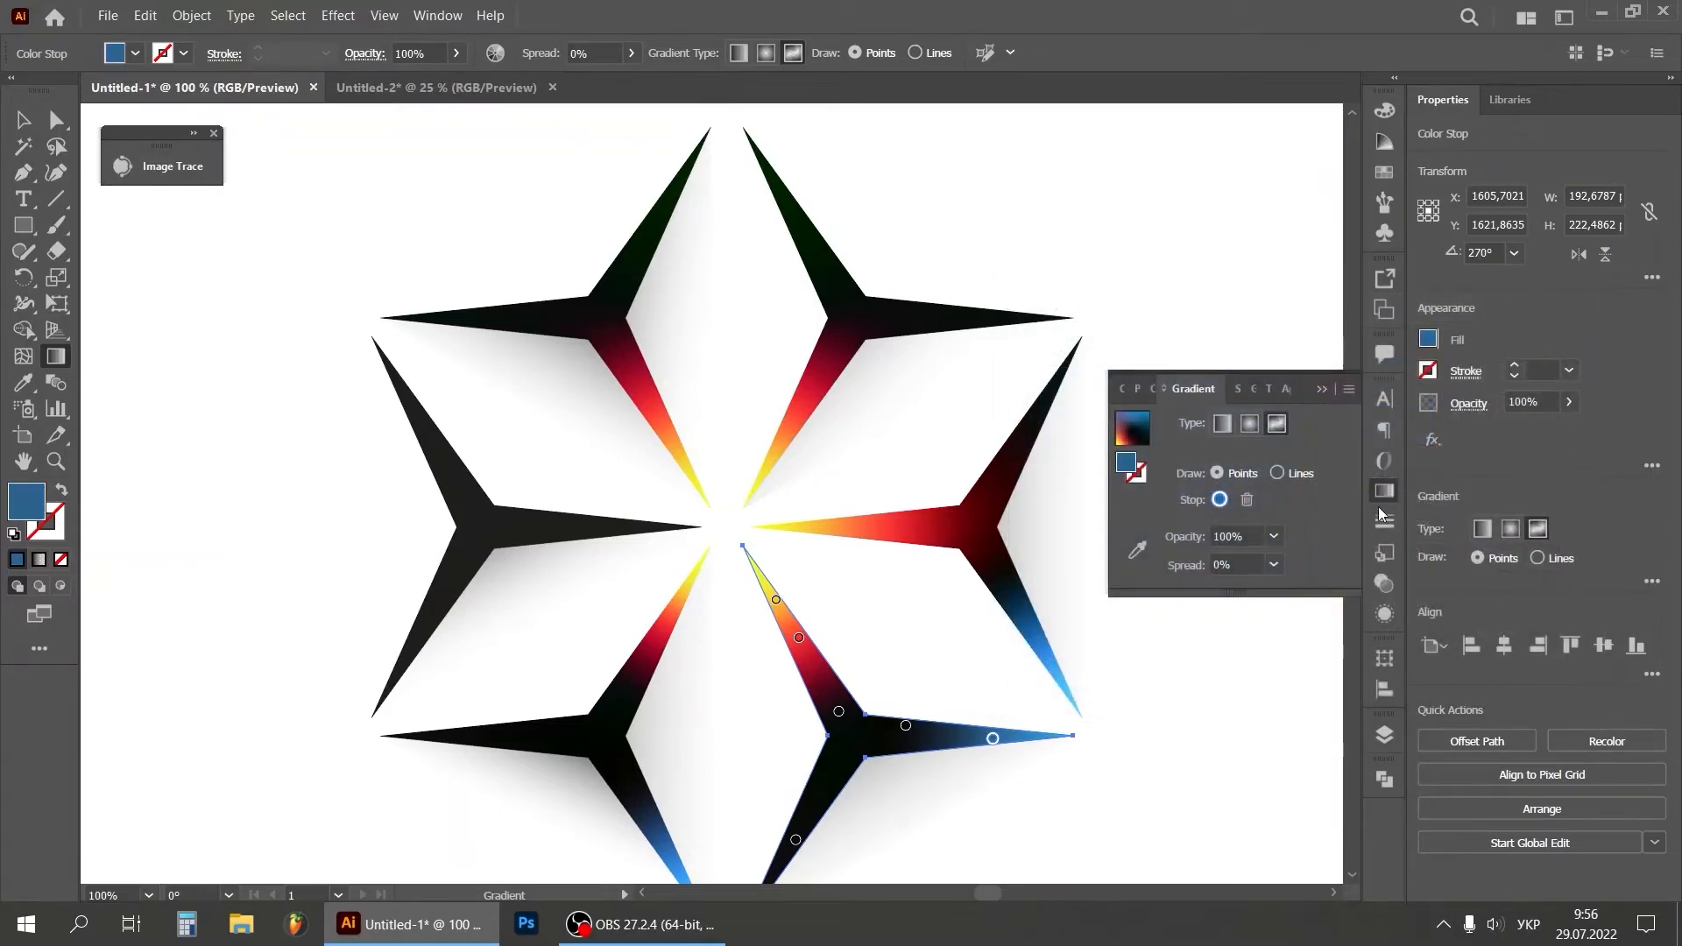
left_click(1322, 389)
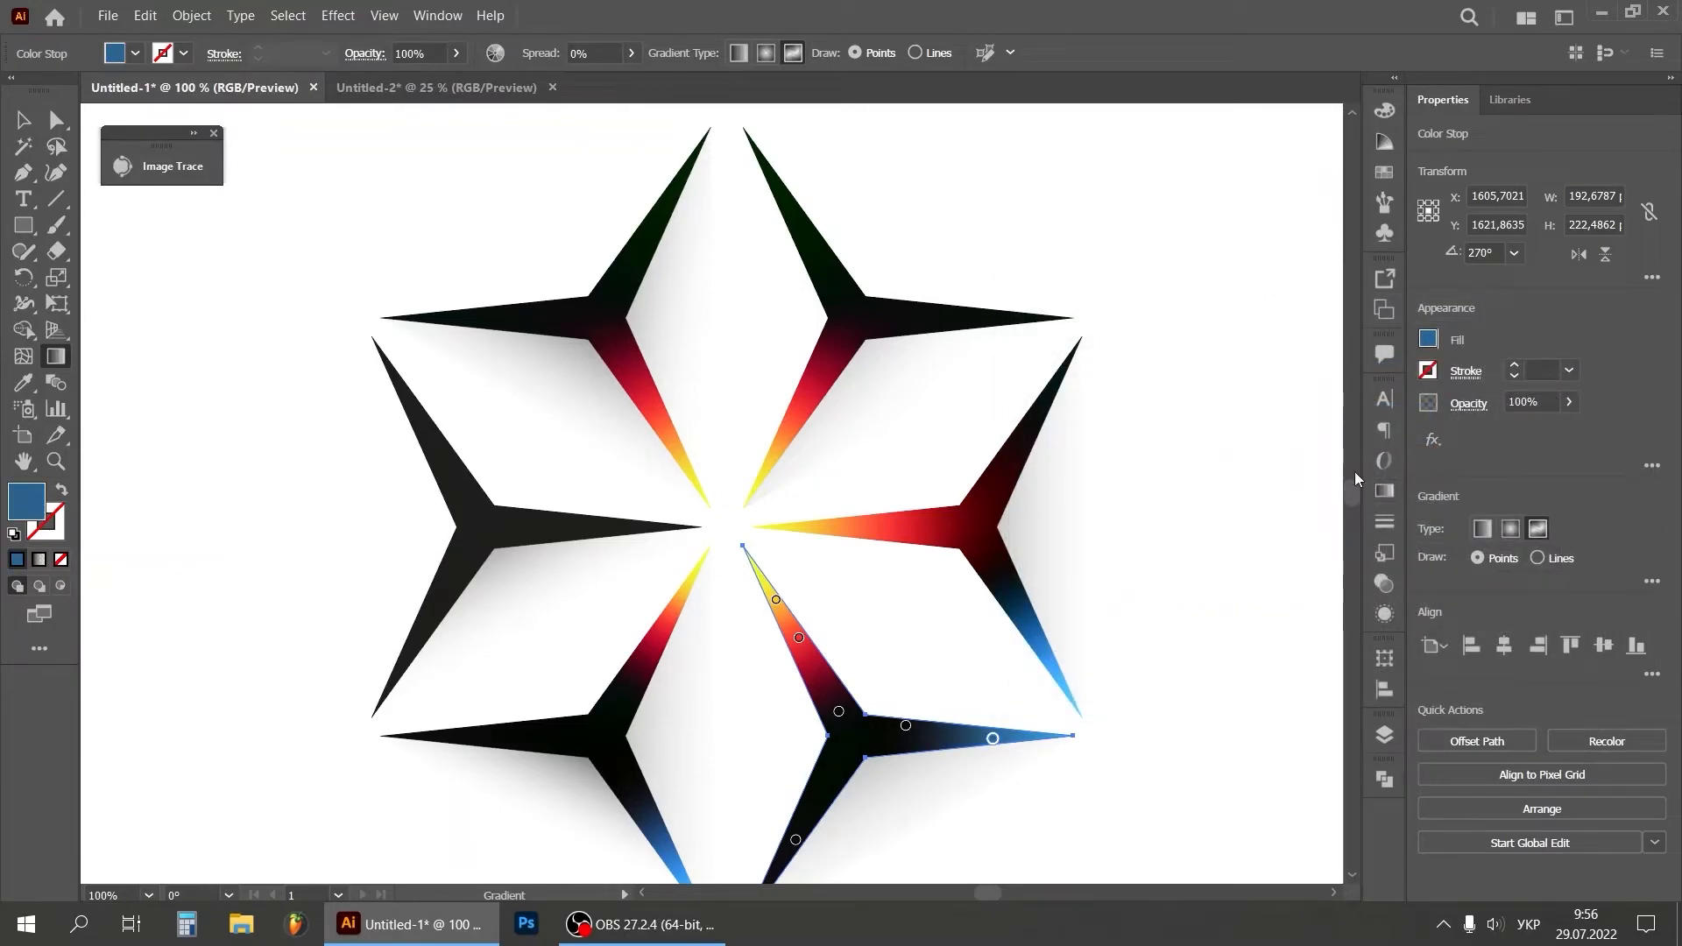
Recolour the blue swatch square above the emblem as dark blue 2A628C
scroll(1354, 482, "up", 4)
left_click(24, 119)
left_click(440, 261)
left_click(326, 386)
double_click(30, 502)
left_click(1210, 492)
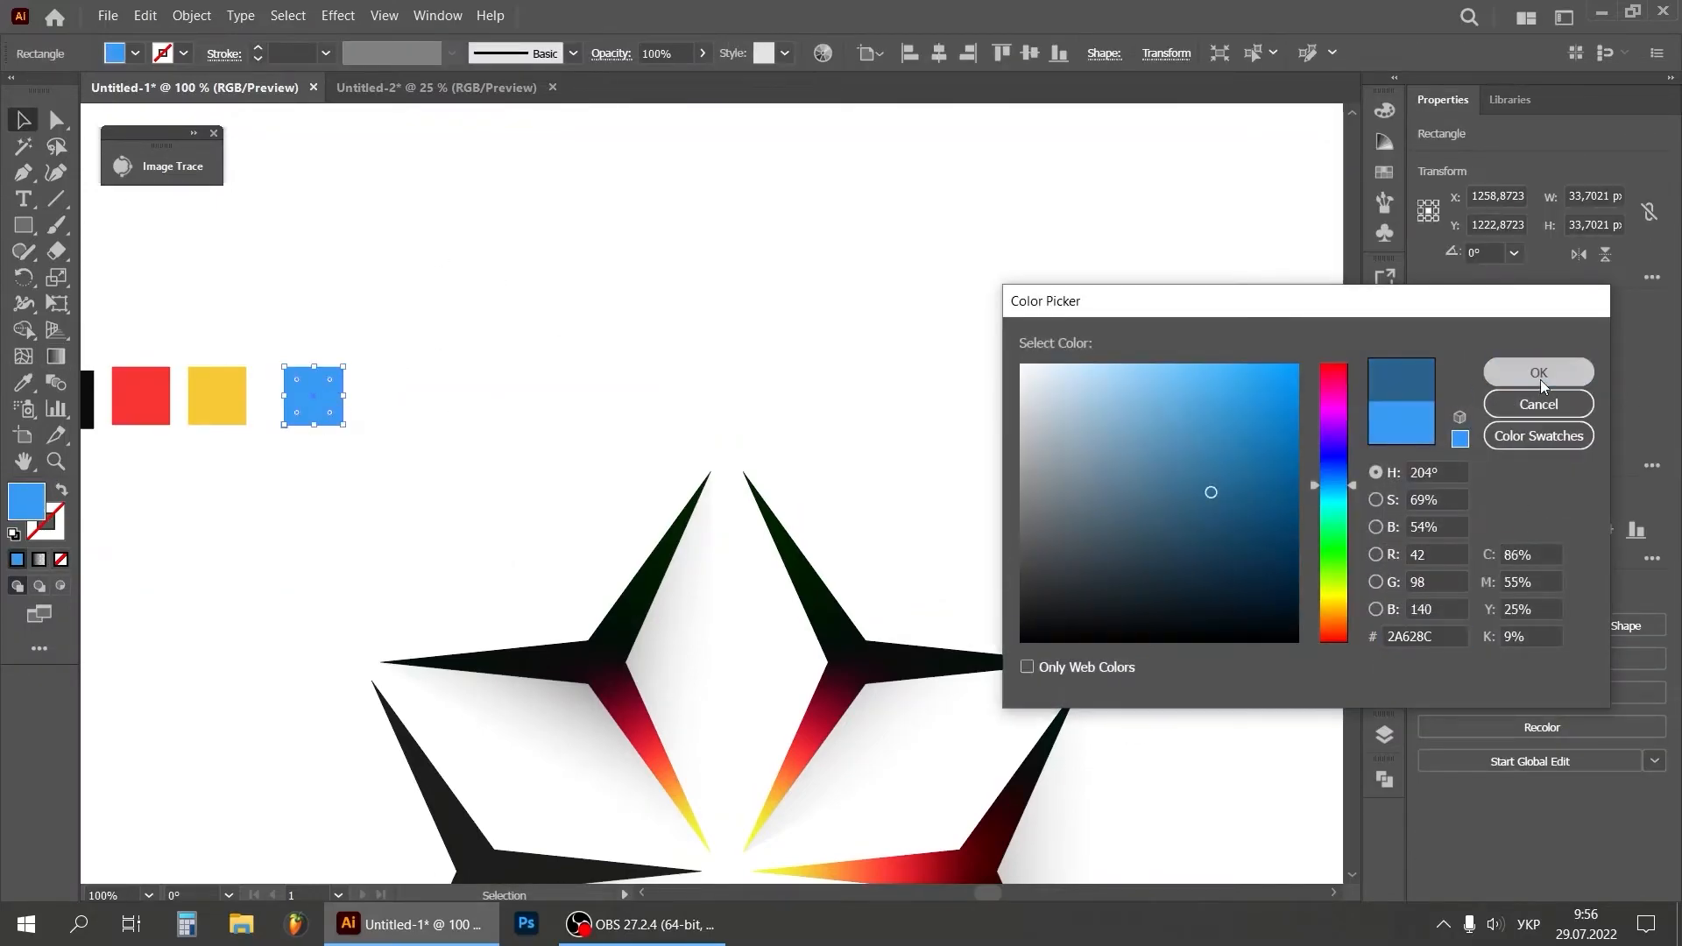
left_click(1539, 375)
left_click(1209, 501)
Sample the dark blue swatch onto the blue gradient point of the right star's lower blade, and deselect the star
scroll(1354, 481, "down", 5)
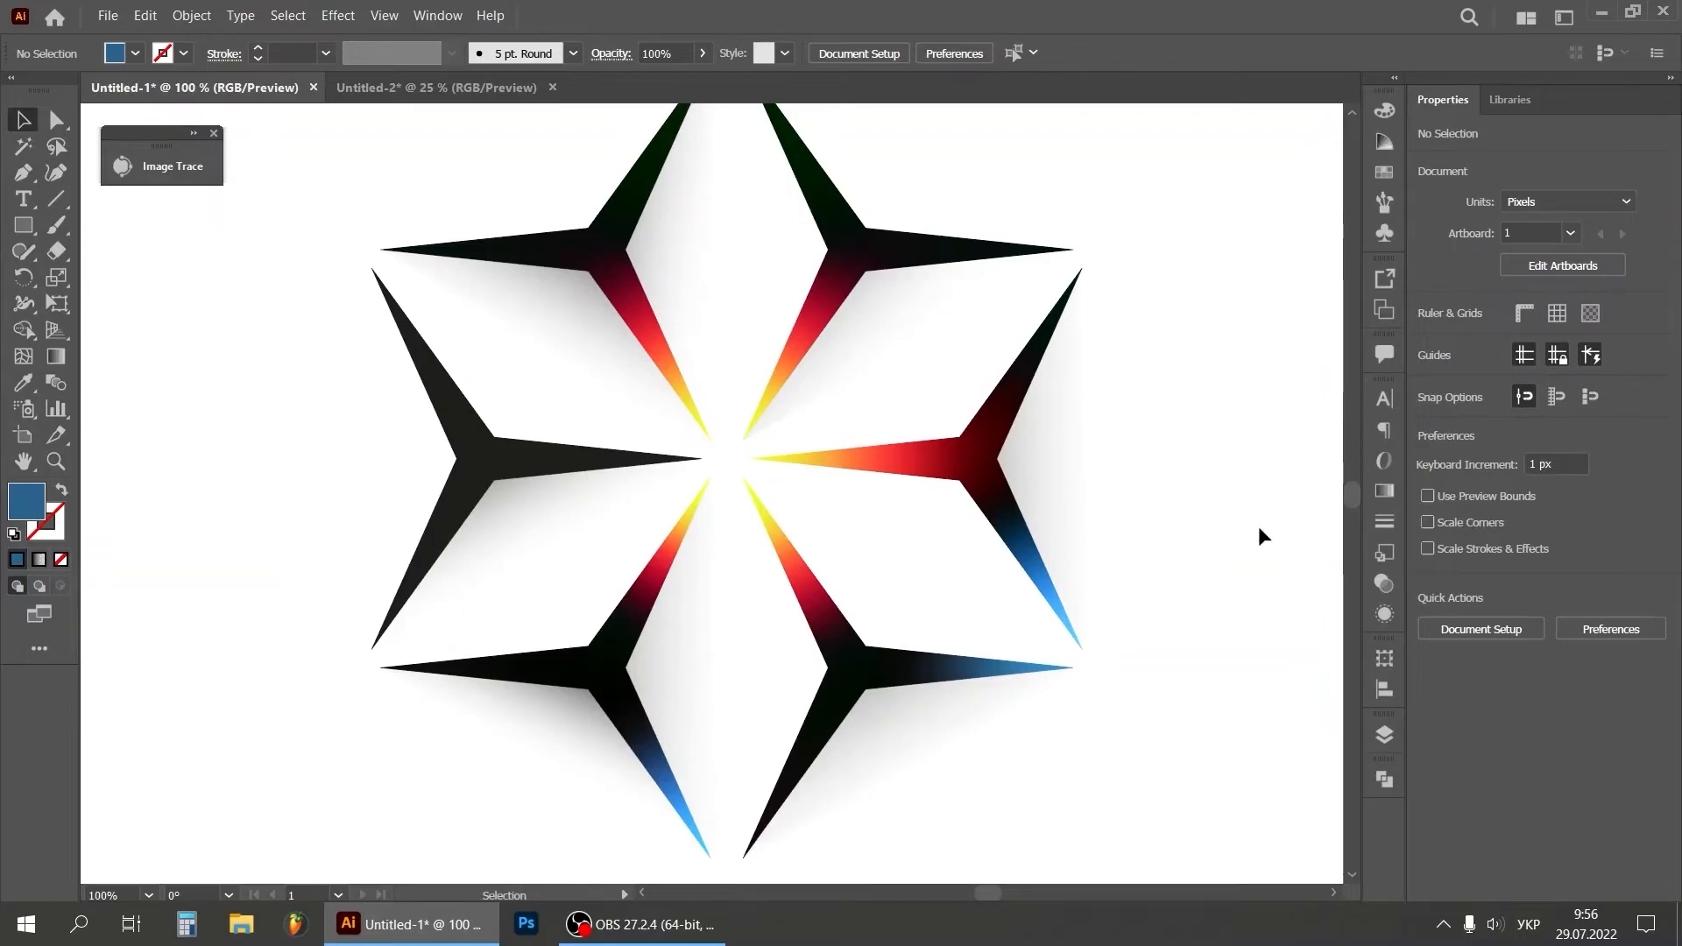
left_click(1051, 589)
key("g")
left_click(1051, 591)
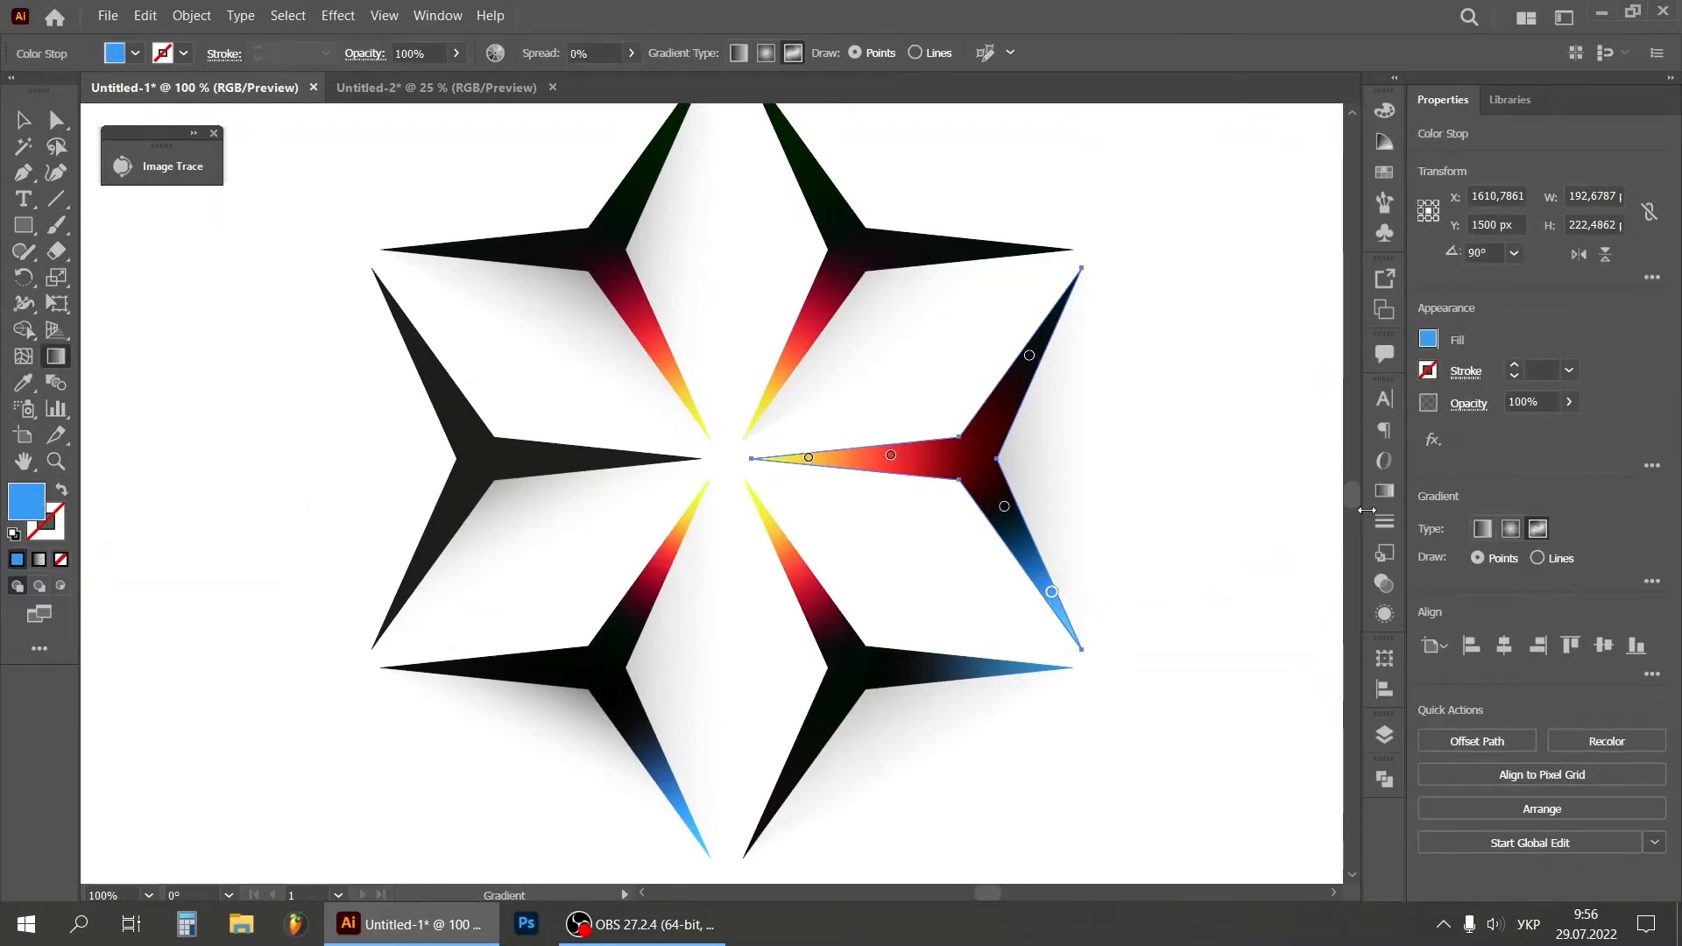
left_click(1384, 490)
left_click(1137, 549)
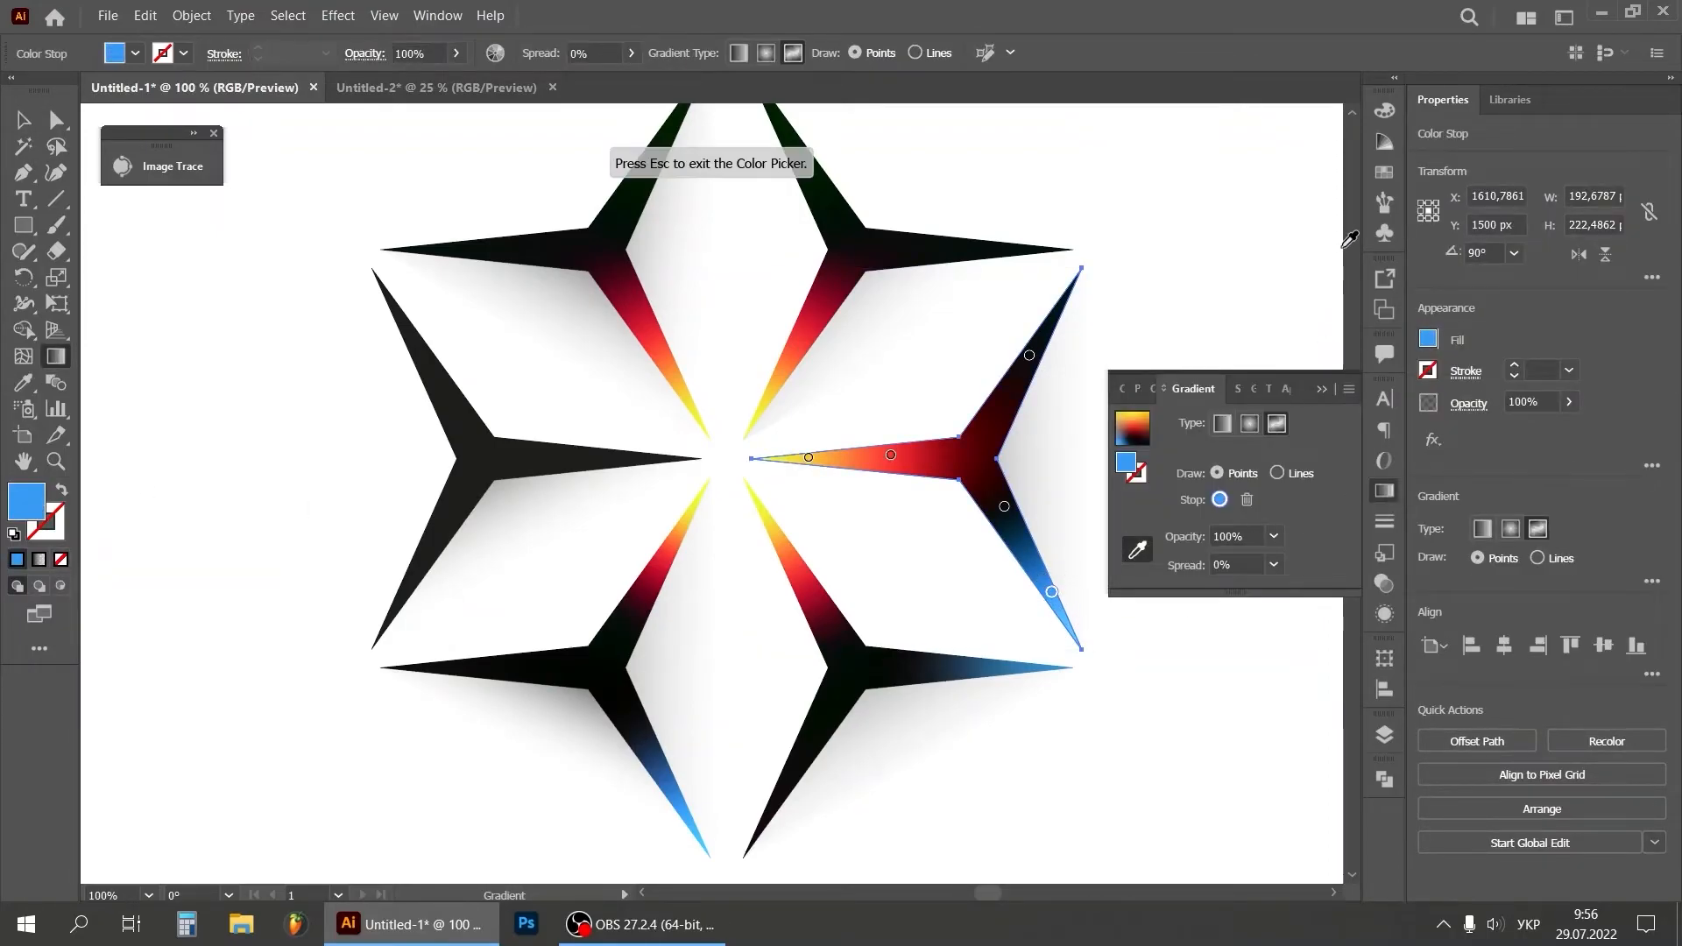
scroll(1349, 239, "up", 5)
left_click(324, 355)
key("Escape")
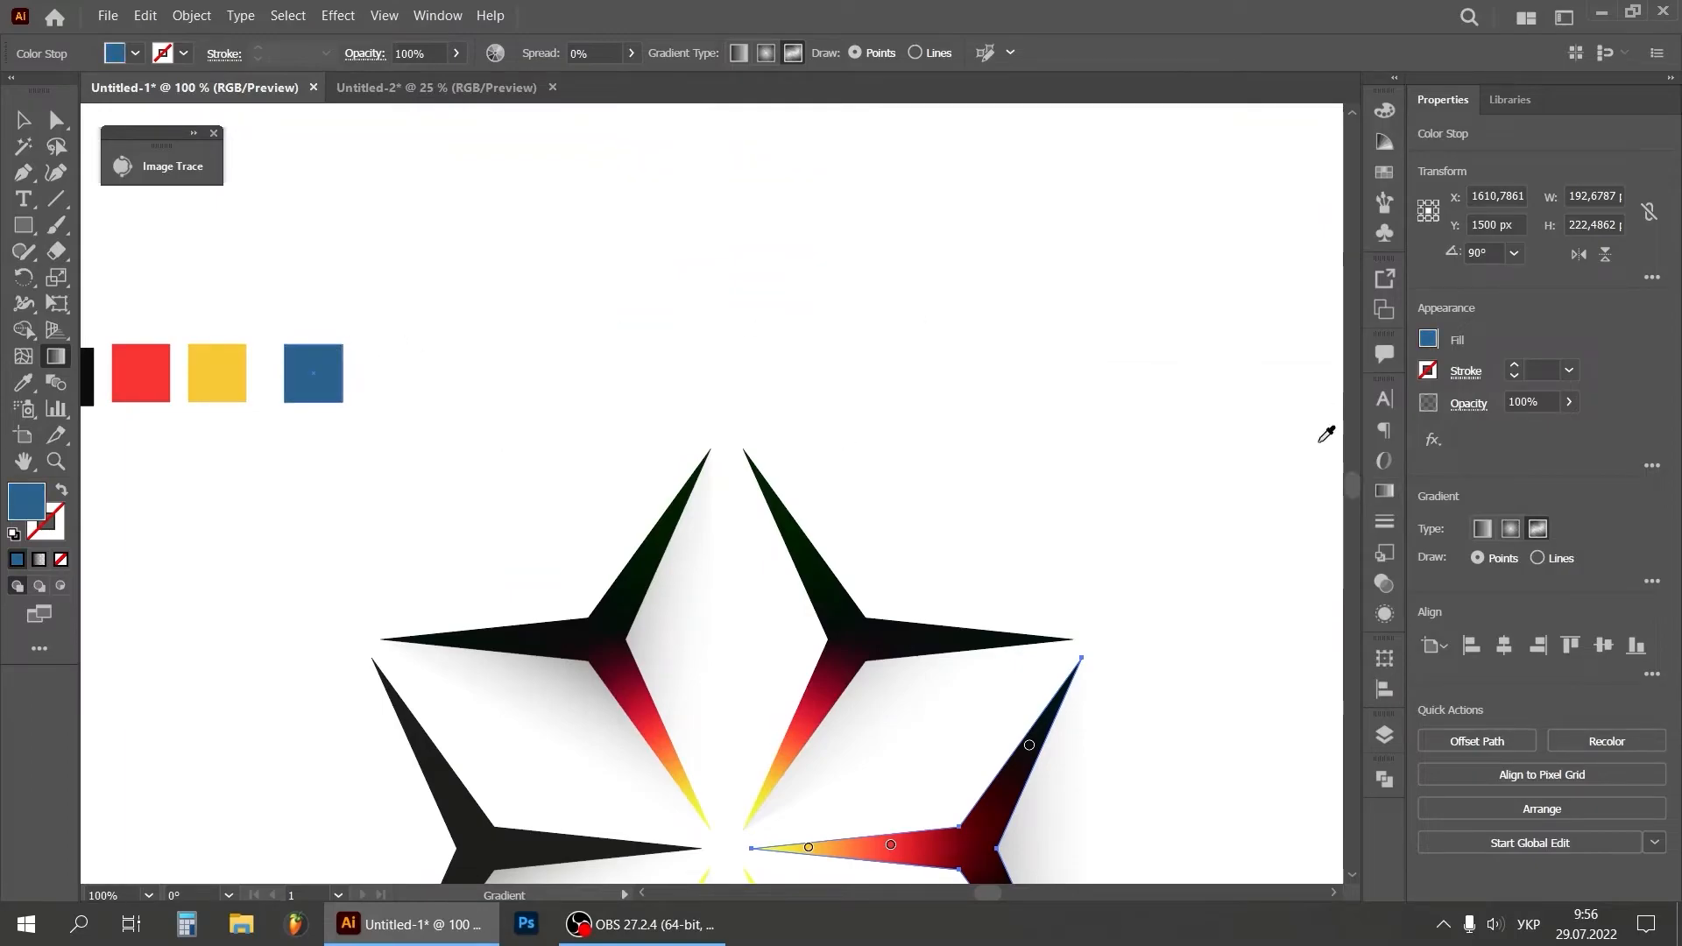
scroll(1354, 491, "down", 5)
left_click(23, 119)
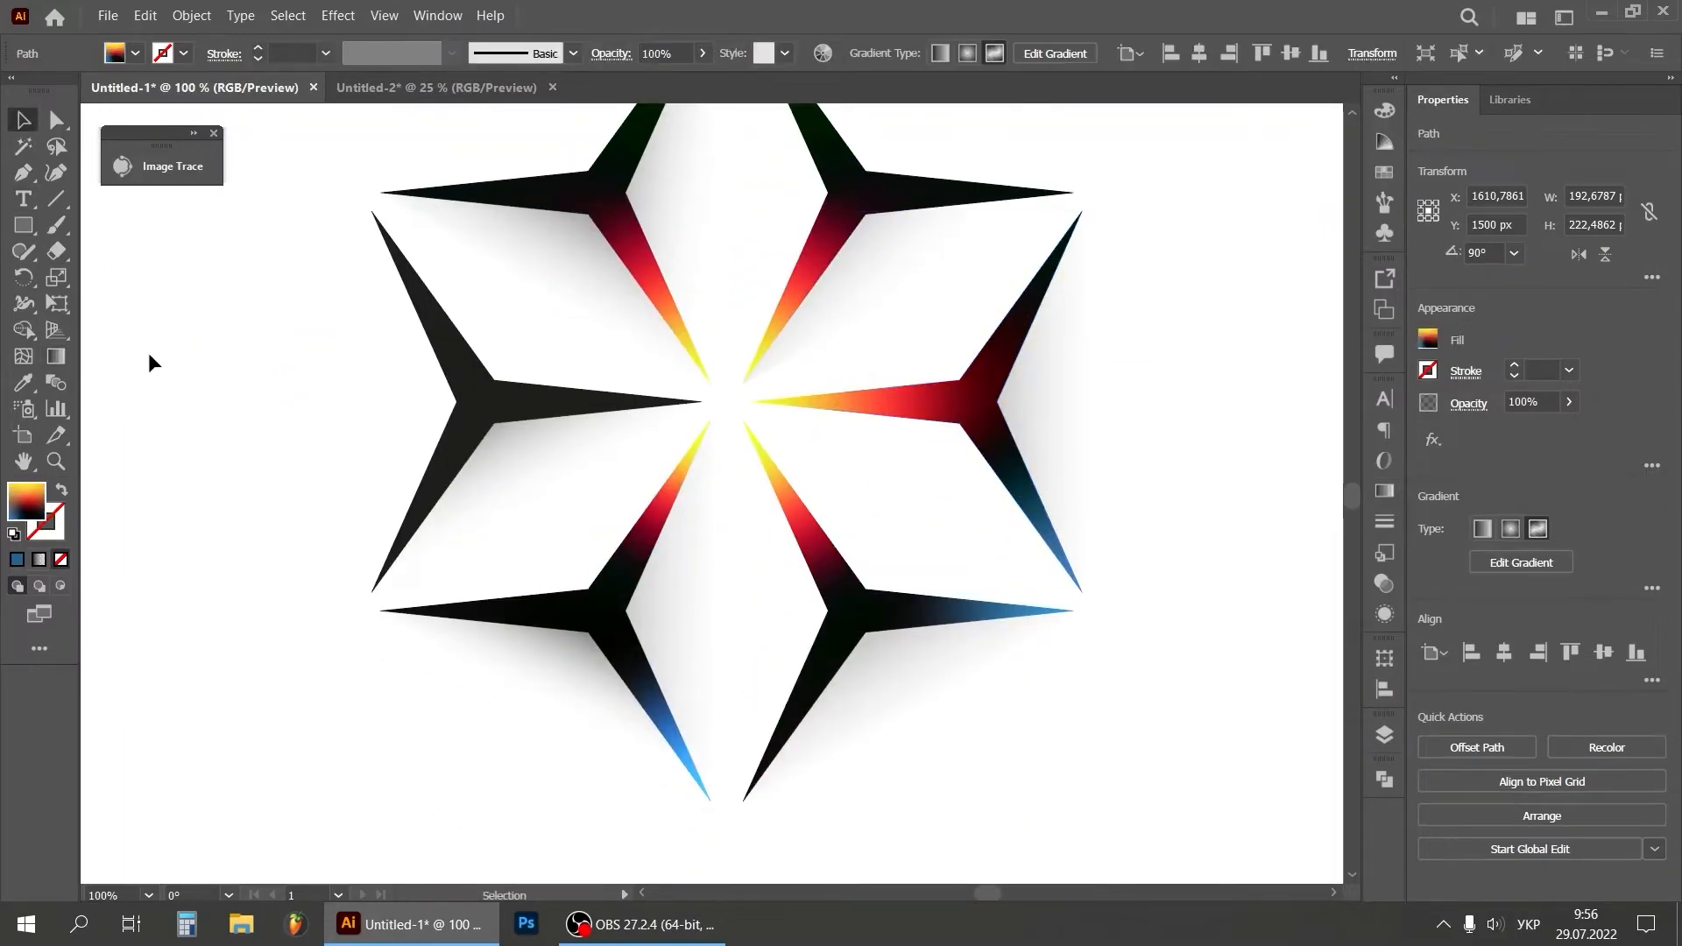
left_click(149, 361)
Sample the dark blue swatch onto the blue gradient point of the lower-left star's lower blade, and deselect the star
left_click(657, 713)
left_click(770, 849)
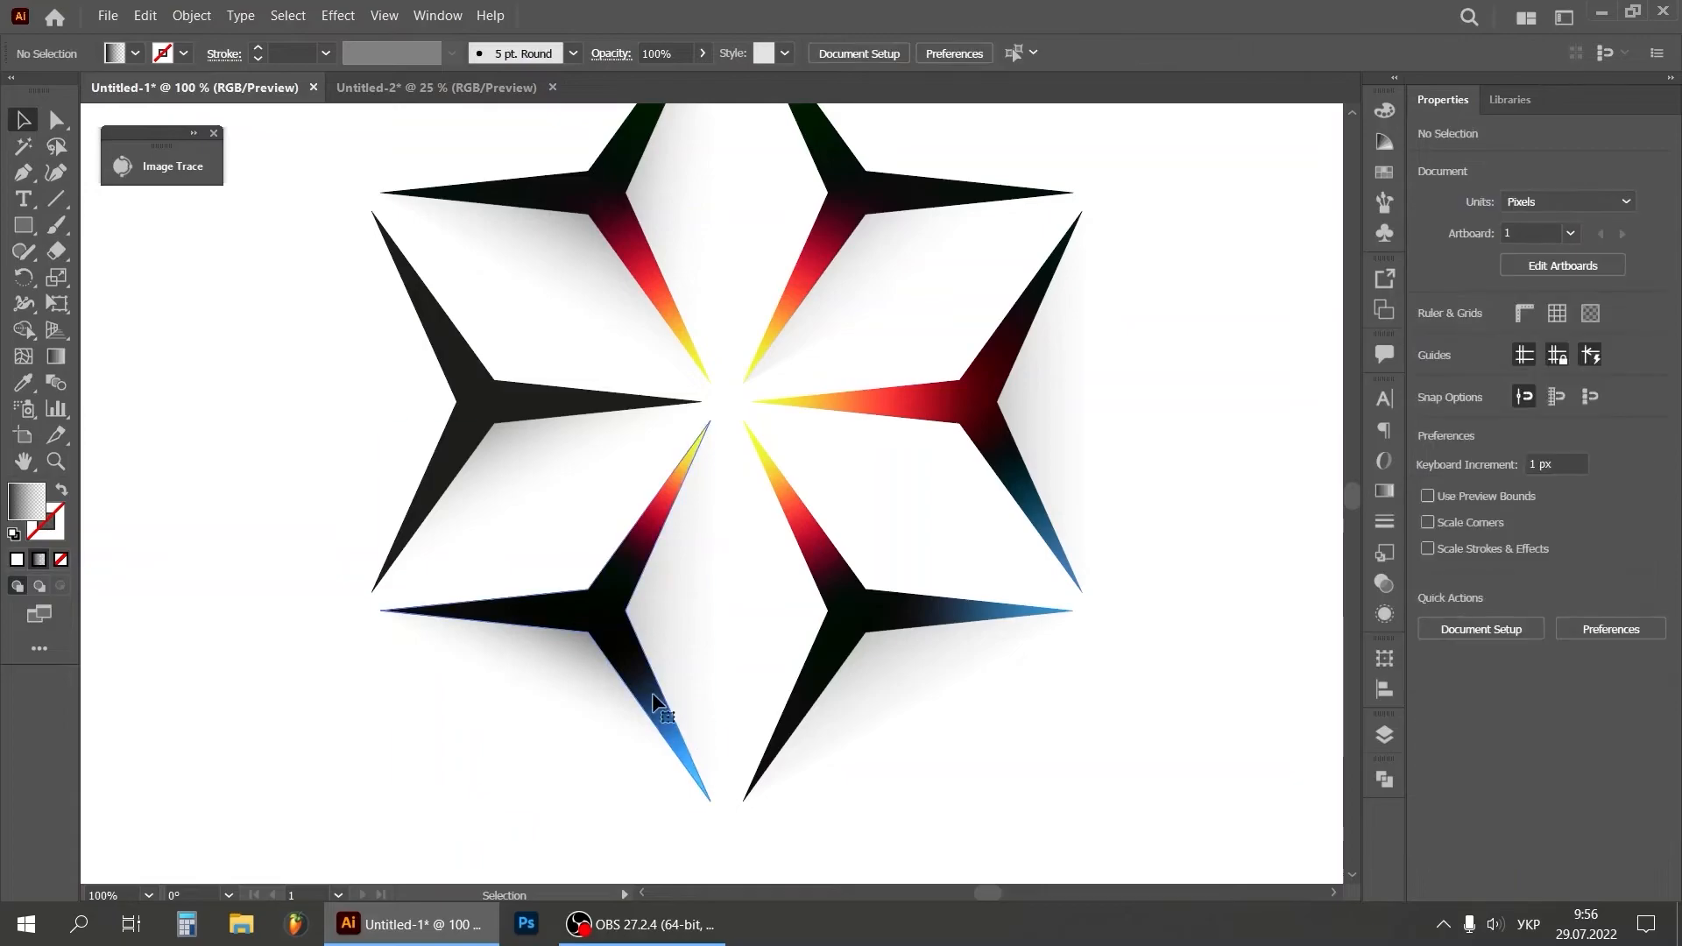
left_click(652, 692)
left_click(55, 356)
key("ctrl+minus")
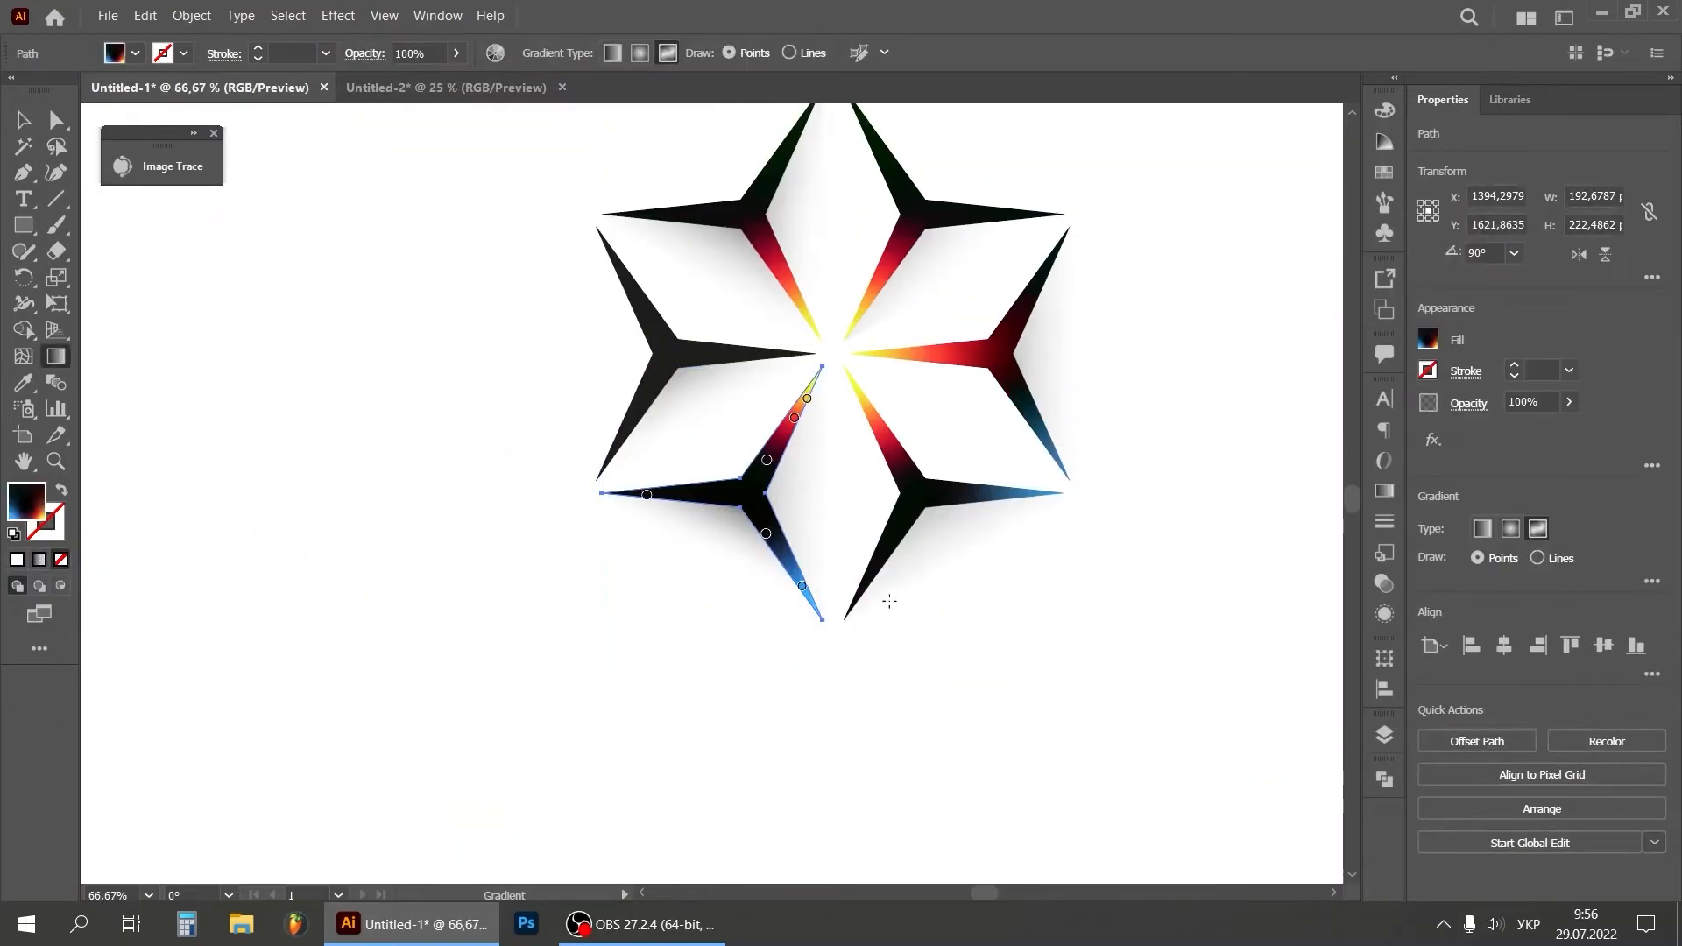
scroll(1357, 496, "up", 3)
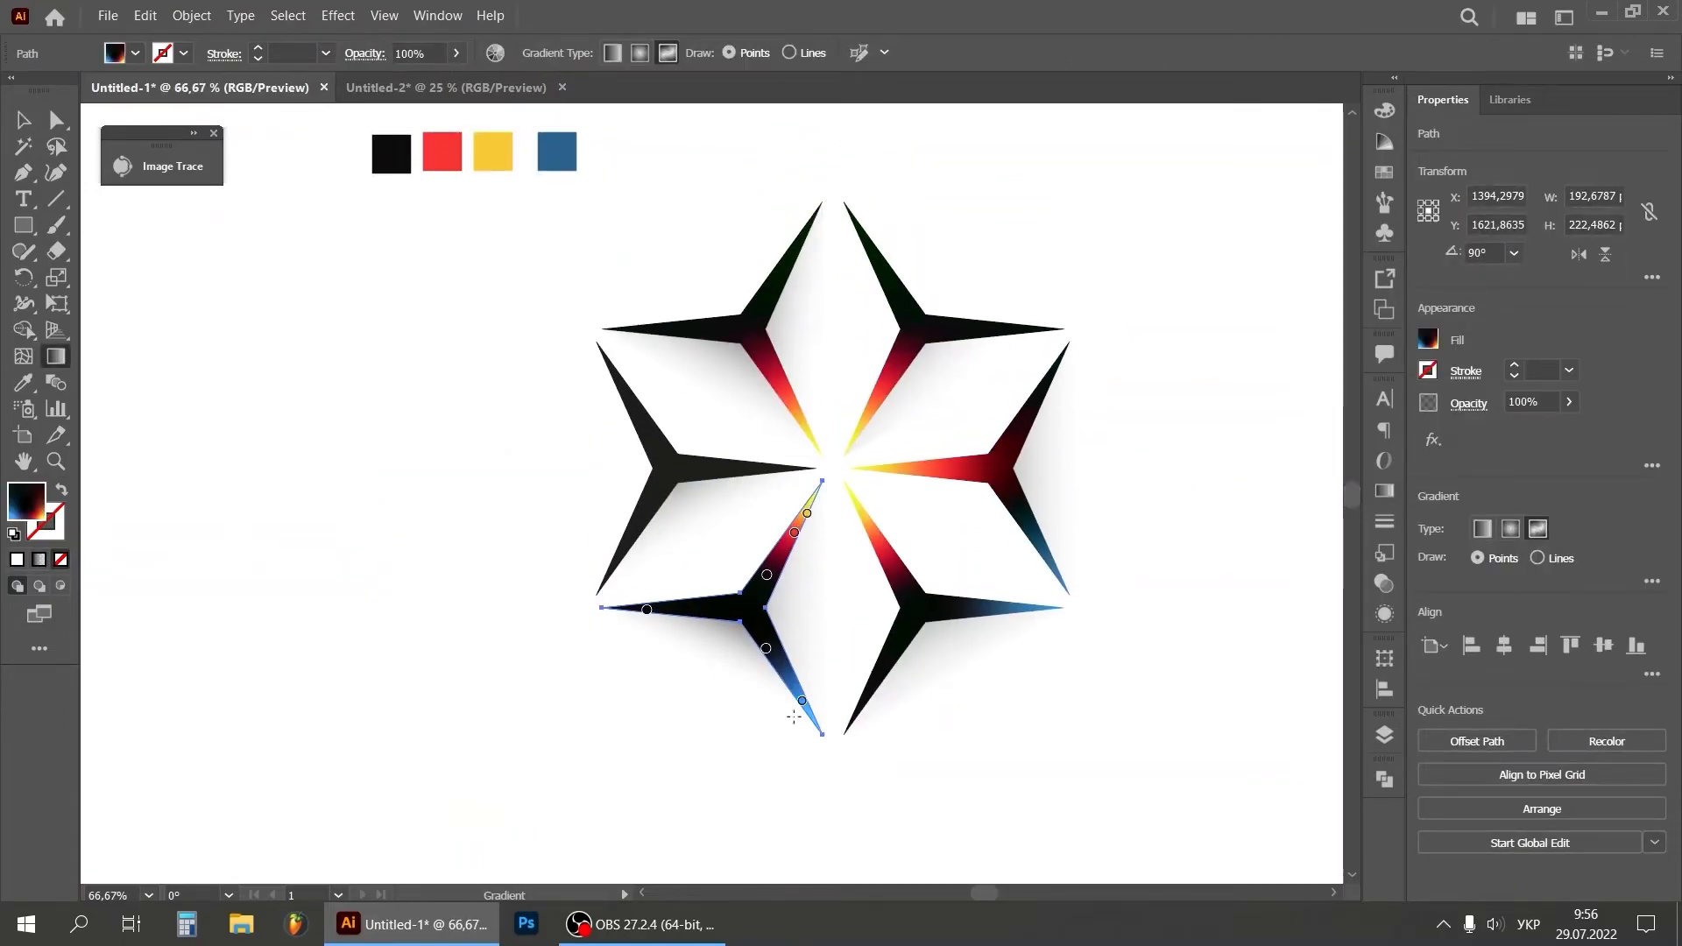
left_click(802, 701)
left_click(1384, 491)
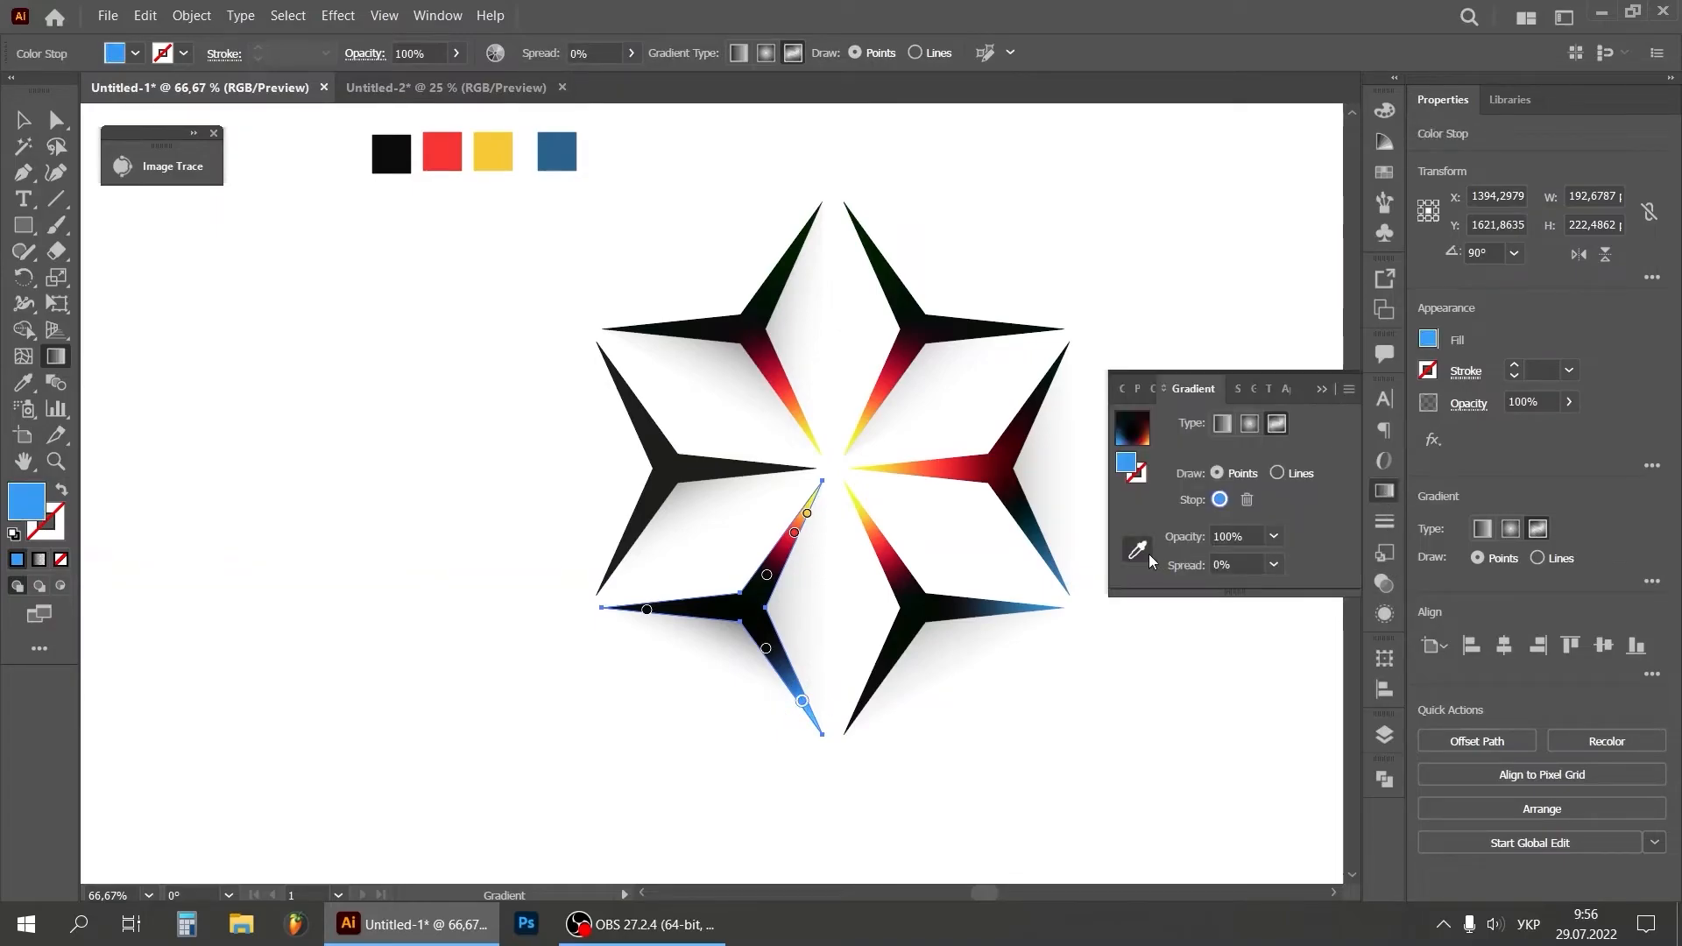
left_click(1137, 549)
left_click(557, 152)
left_click(29, 128)
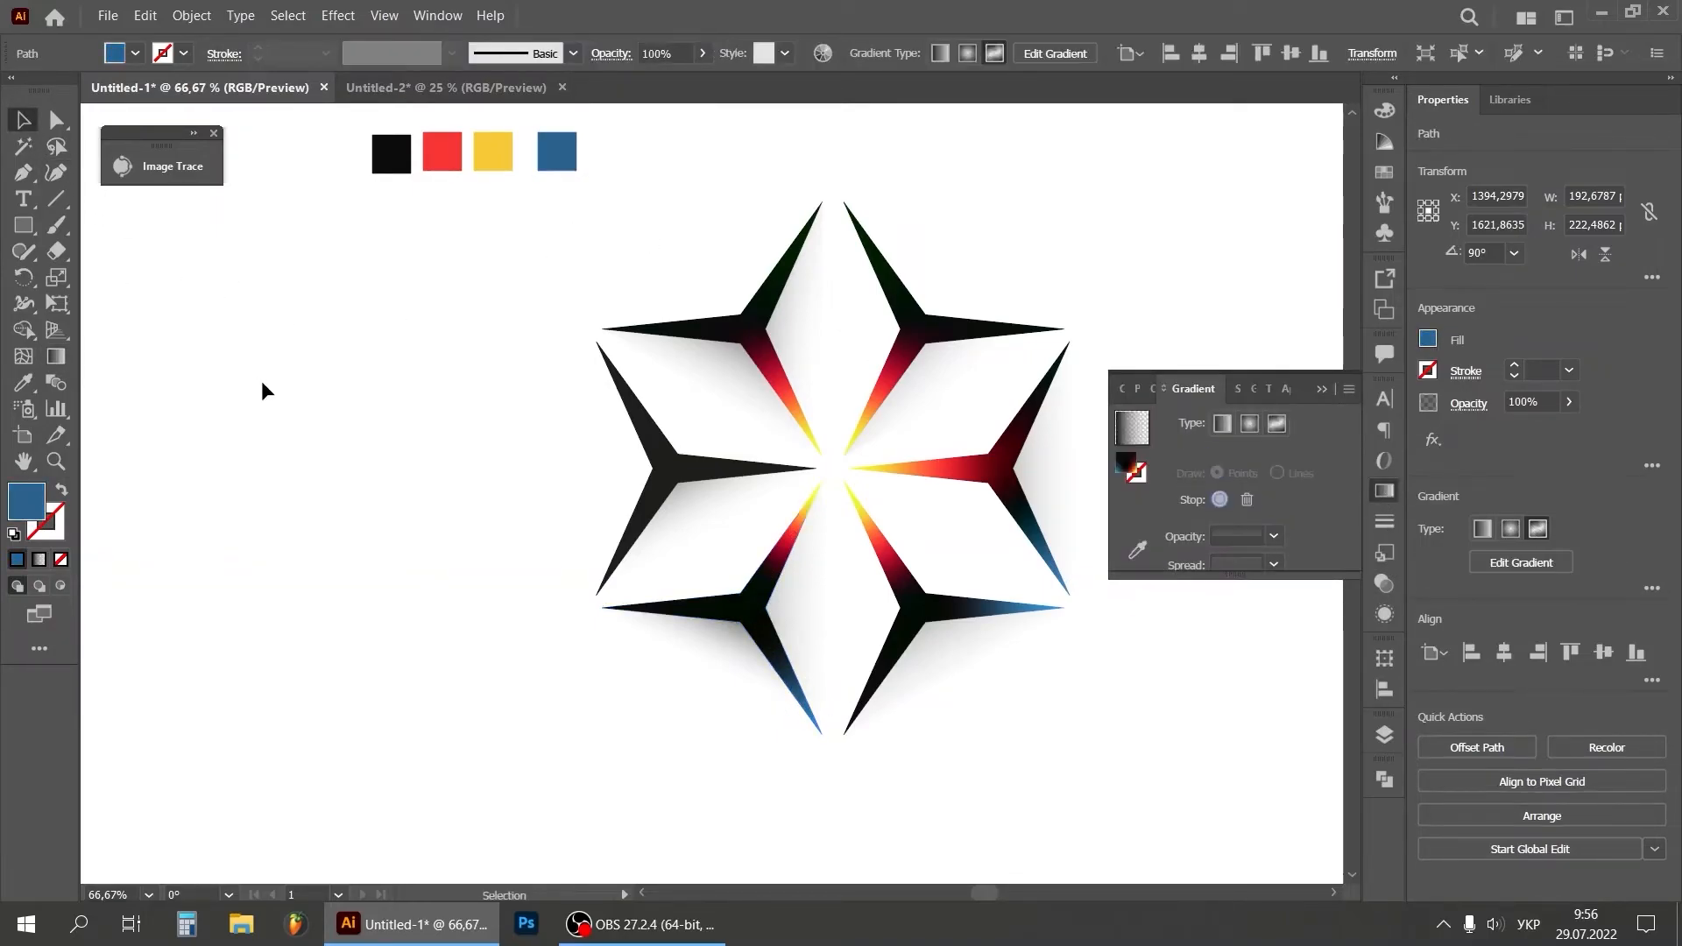
left_click(264, 389)
left_click(906, 472)
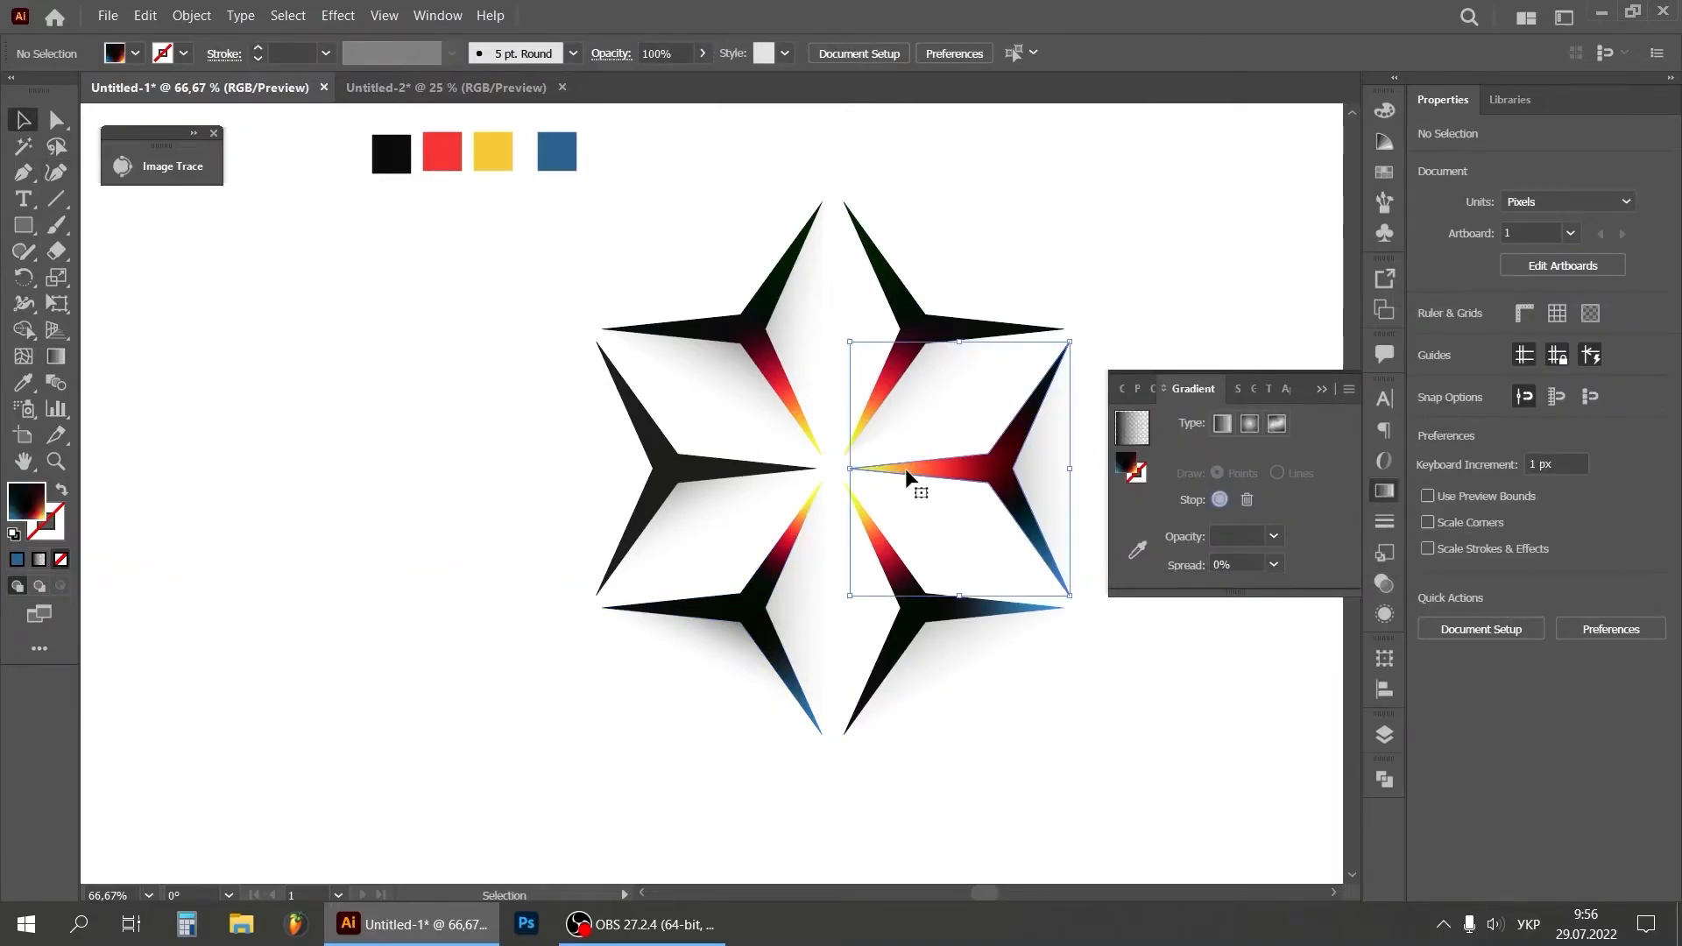
left_click(493, 152)
double_click(30, 506)
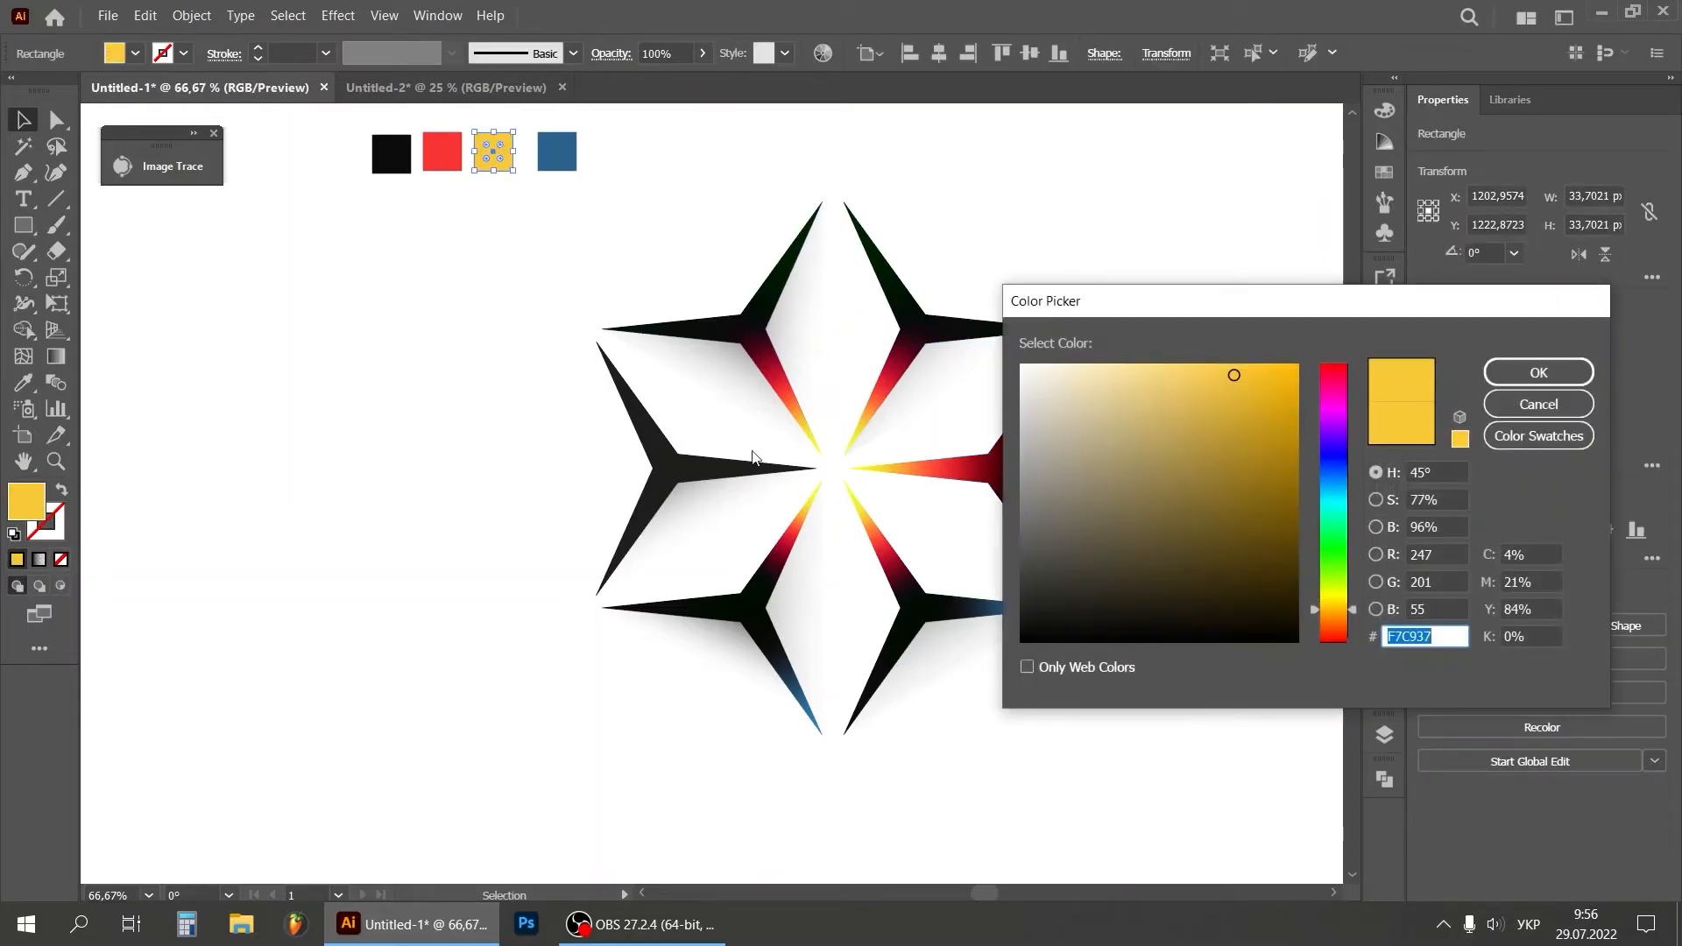
left_click(1224, 400)
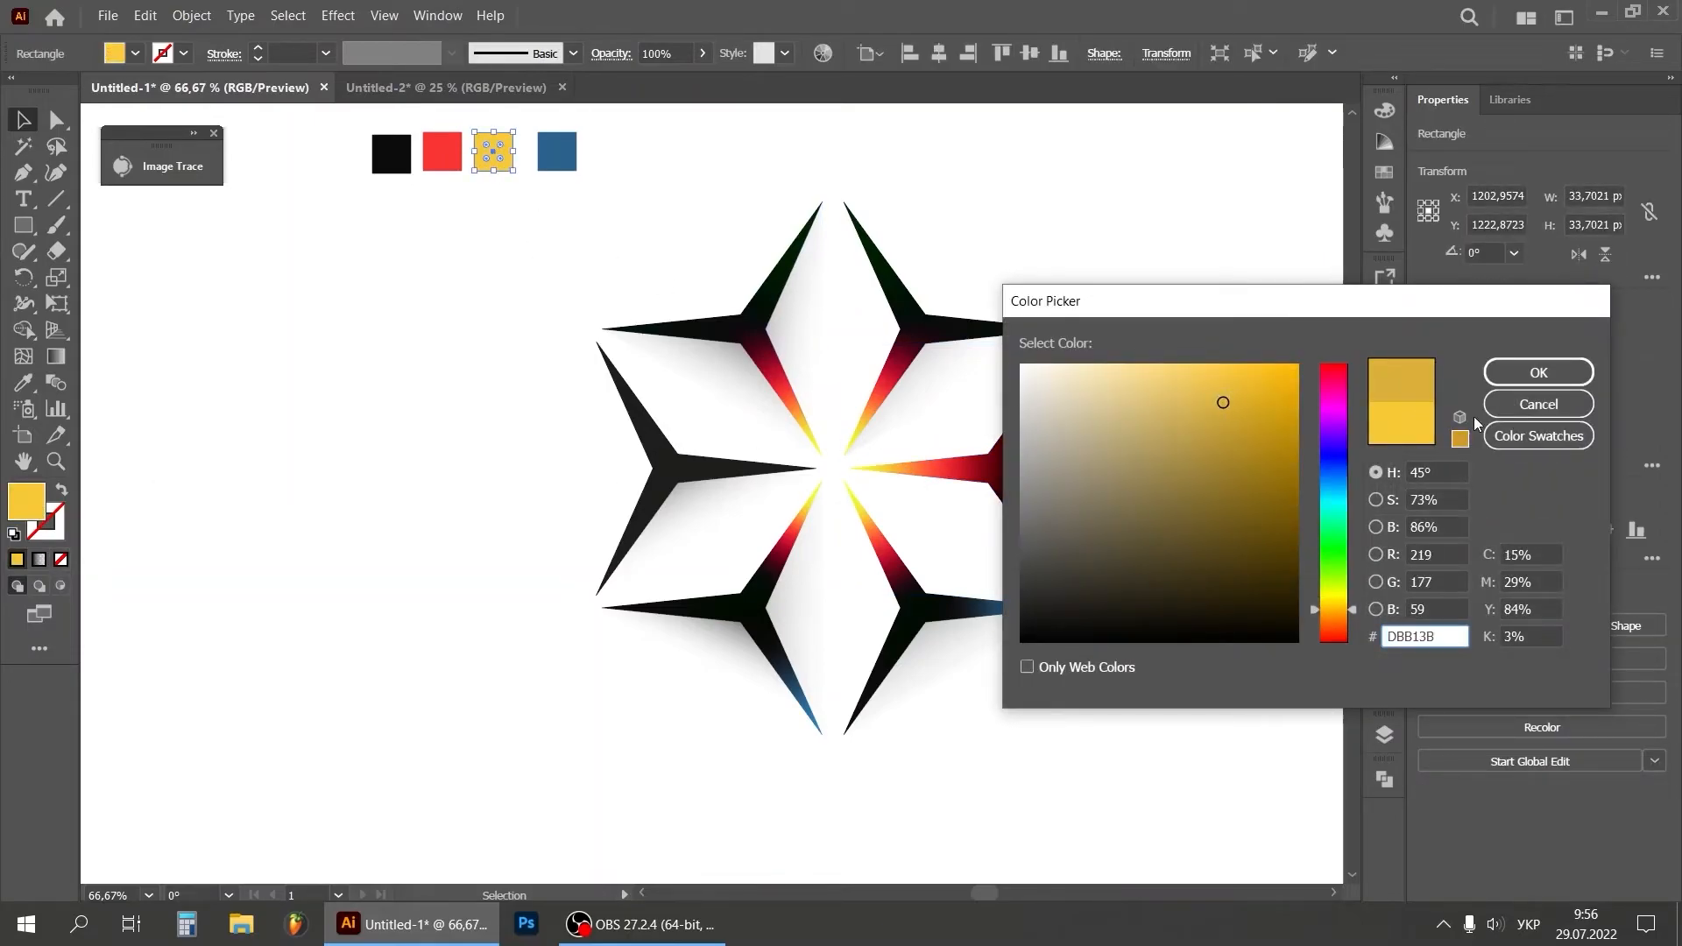
left_click(1523, 407)
Sample the upper-left star's freeform gradient onto the plain left star with the Eyedropper
left_click(712, 474)
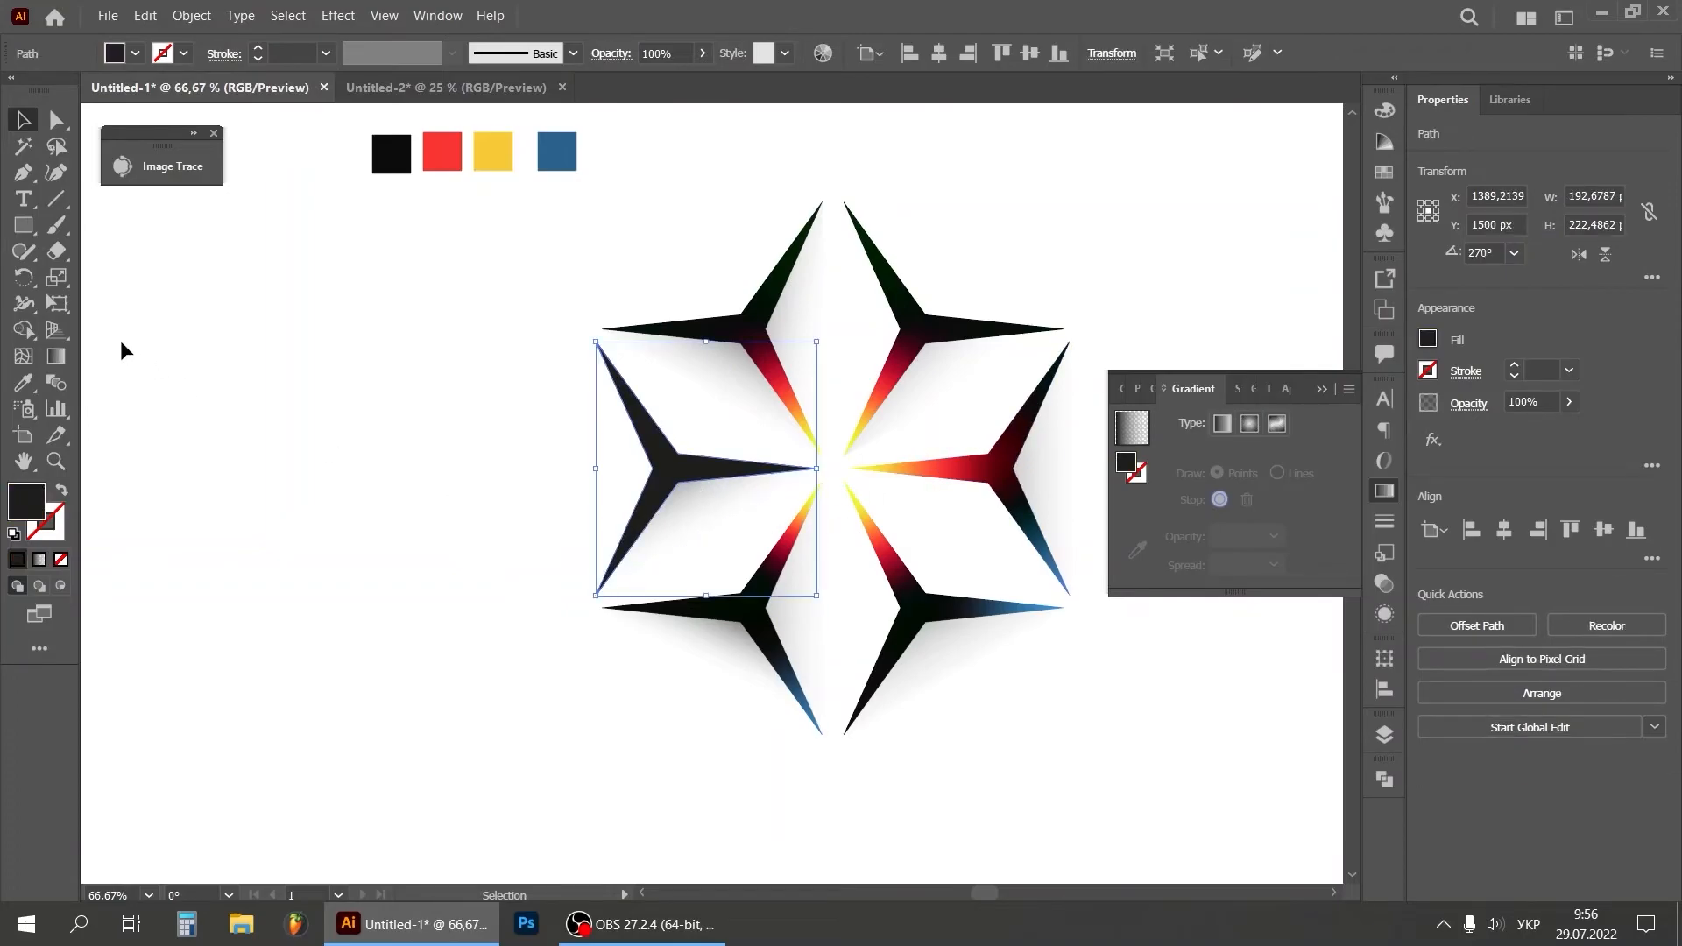
key("i")
left_click(757, 351)
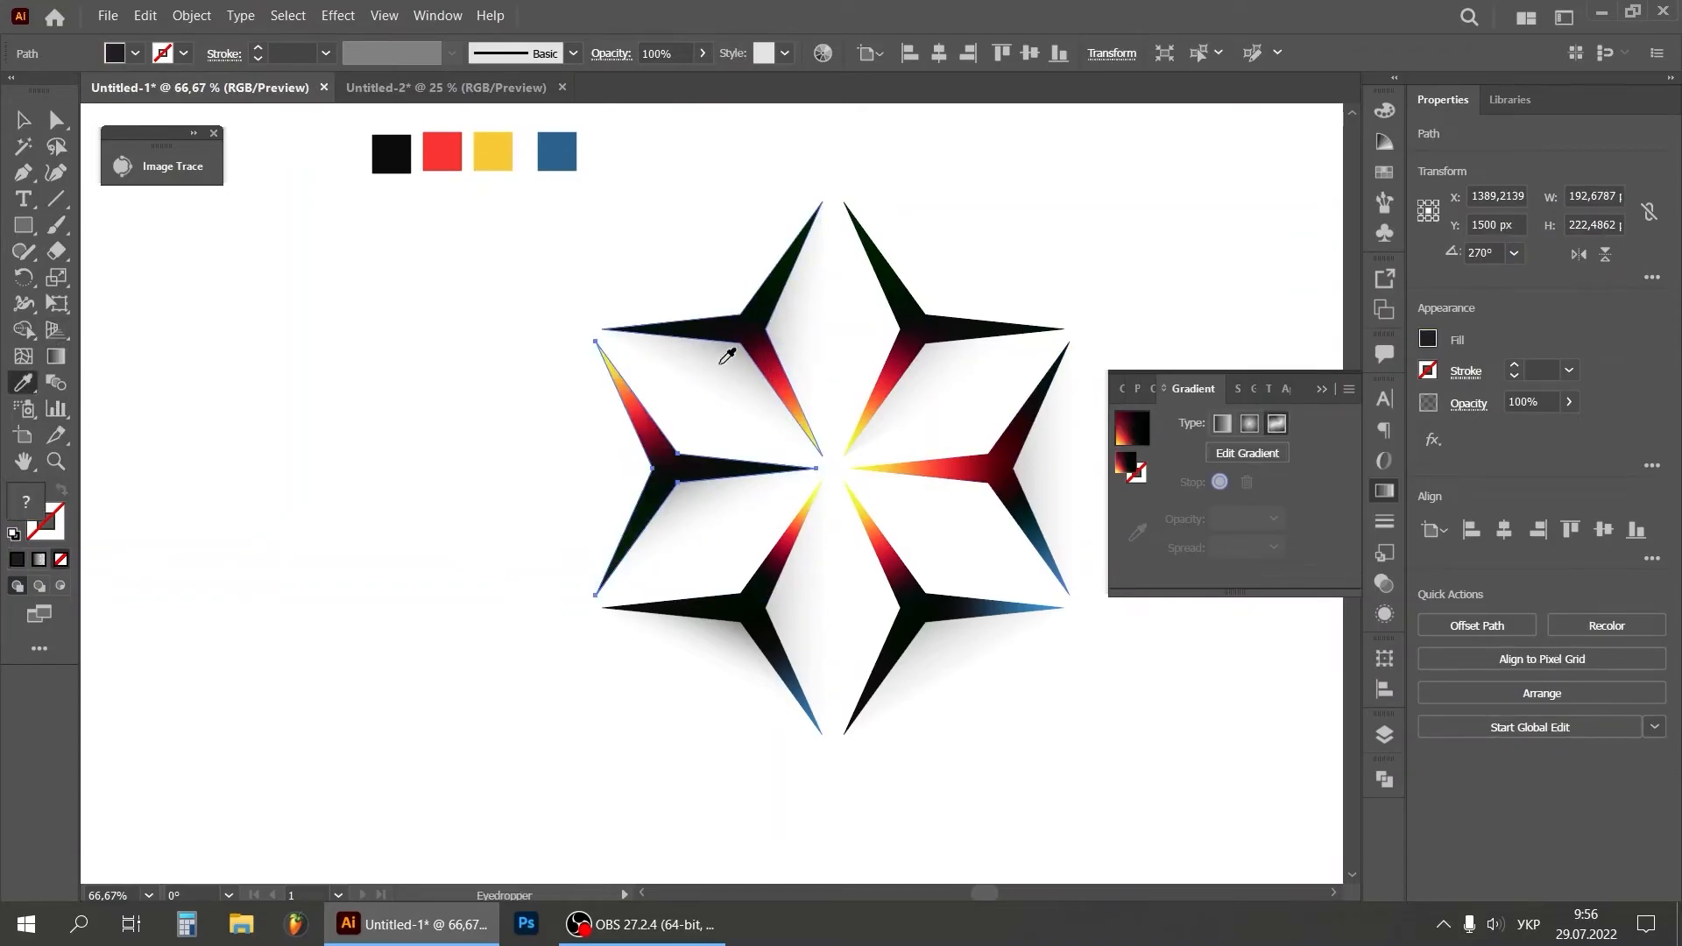
Move the left star's yellow and red points onto its centre-facing blade, with black points at that blade's base and on both outer blades
key("g")
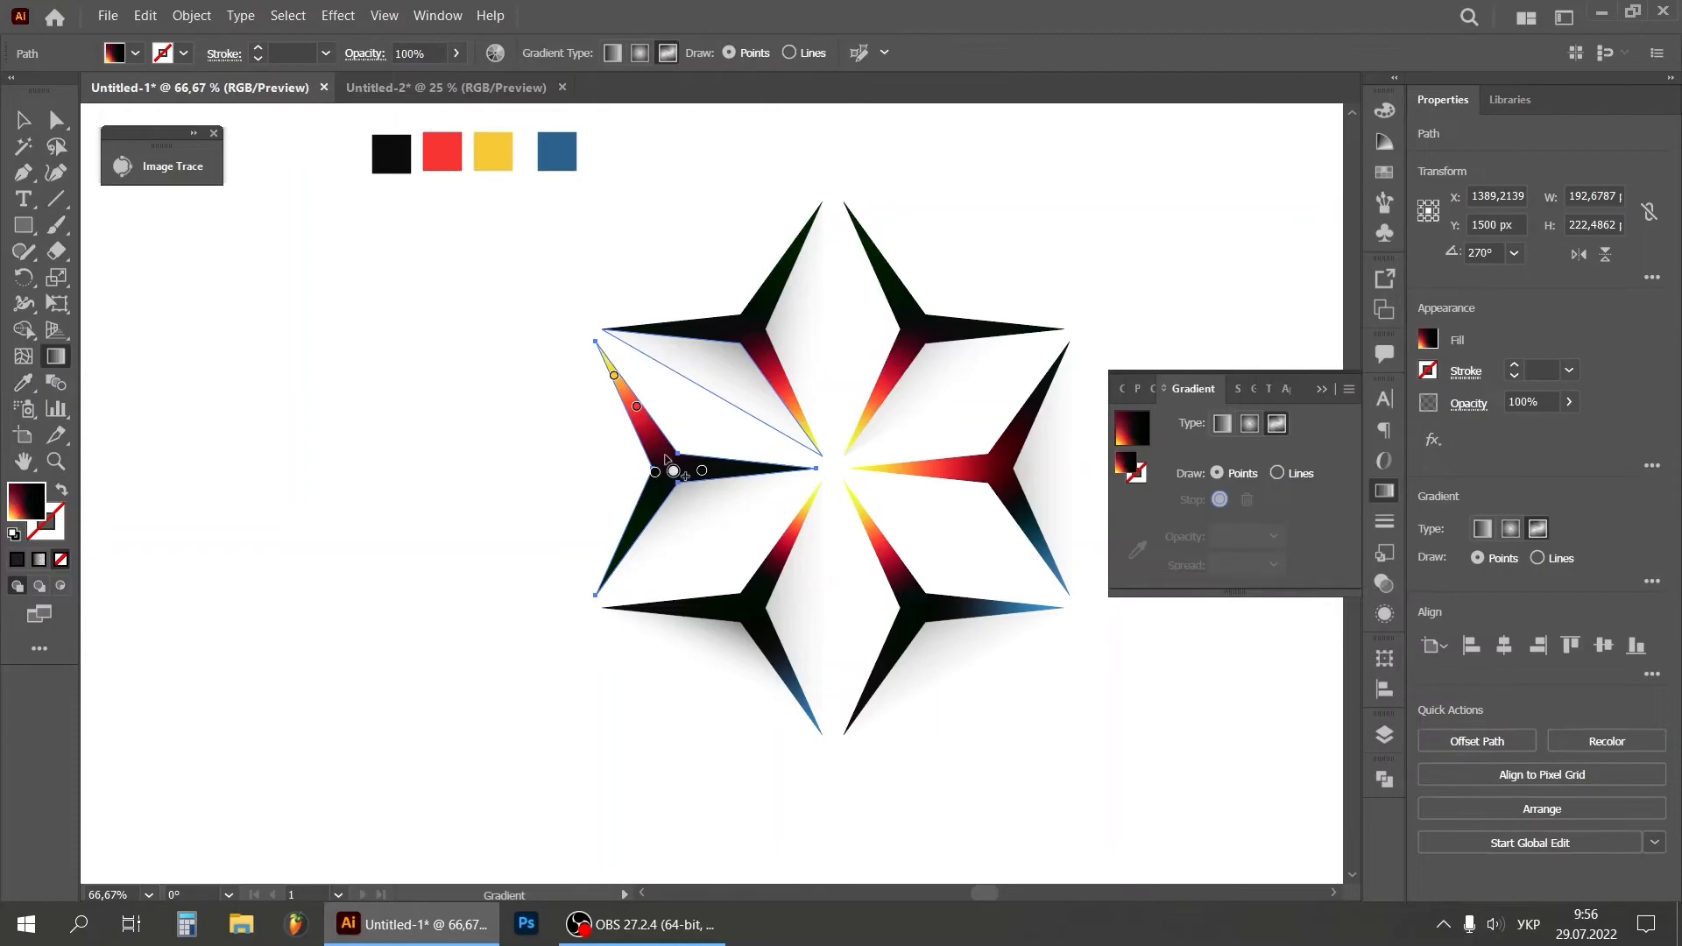
left_click_drag(726, 445, 785, 471)
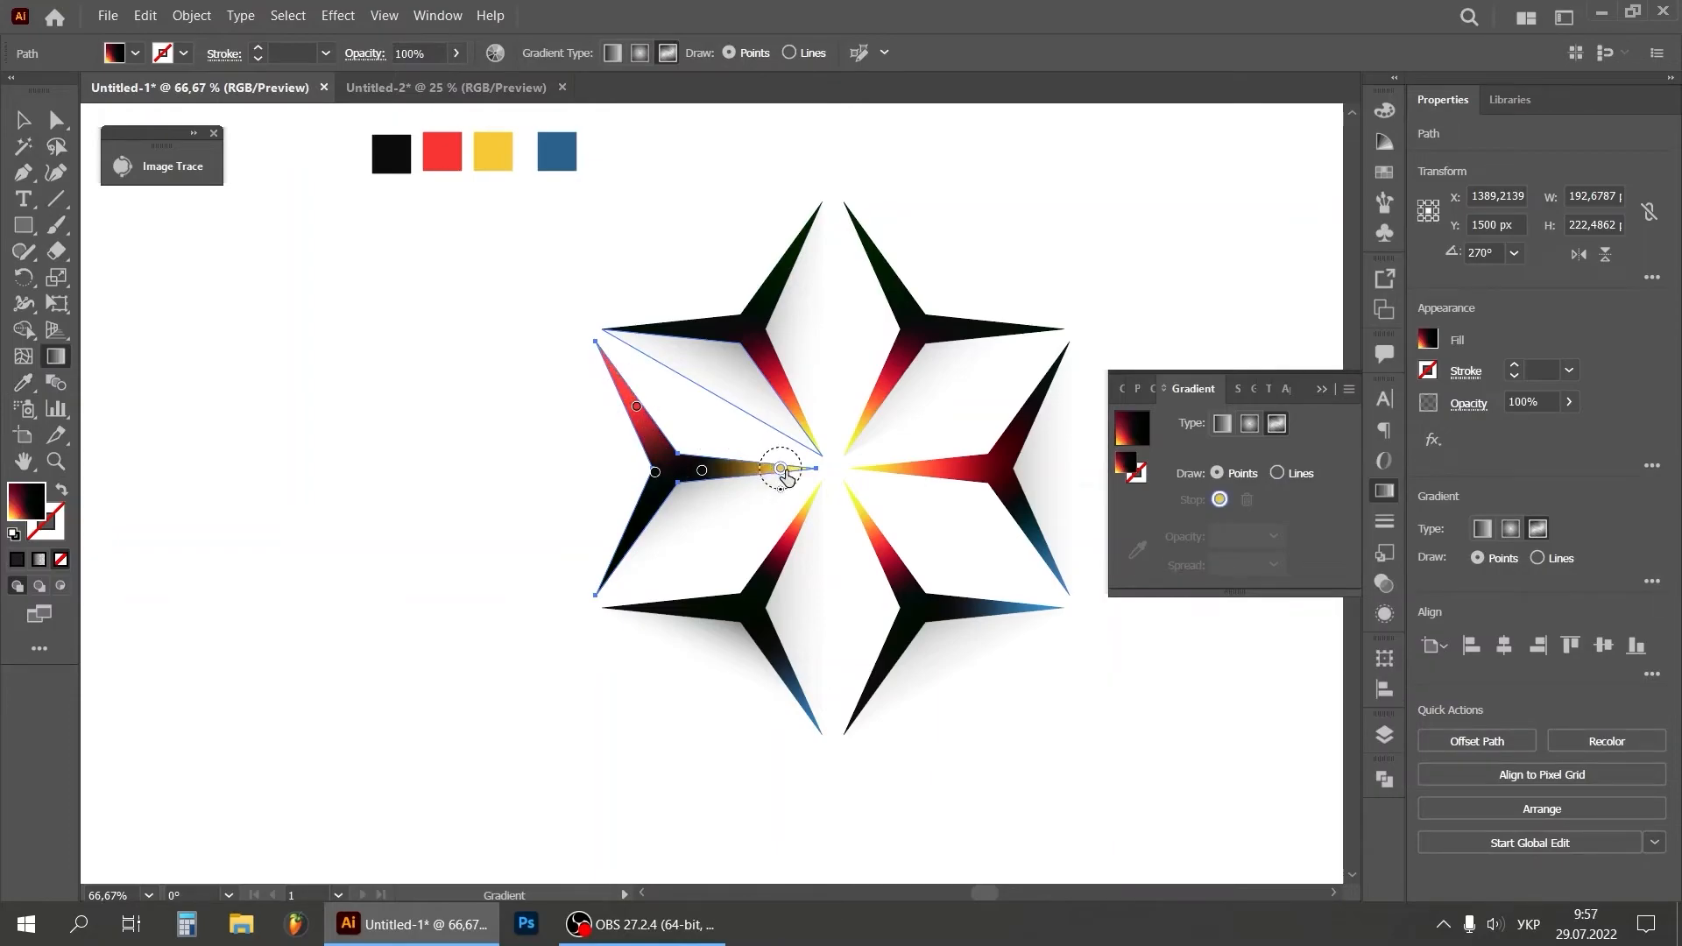
mouse_move(637, 407)
left_mouse_down()
mouse_move(745, 463)
mouse_move(639, 413)
left_mouse_up()
left_click(654, 474)
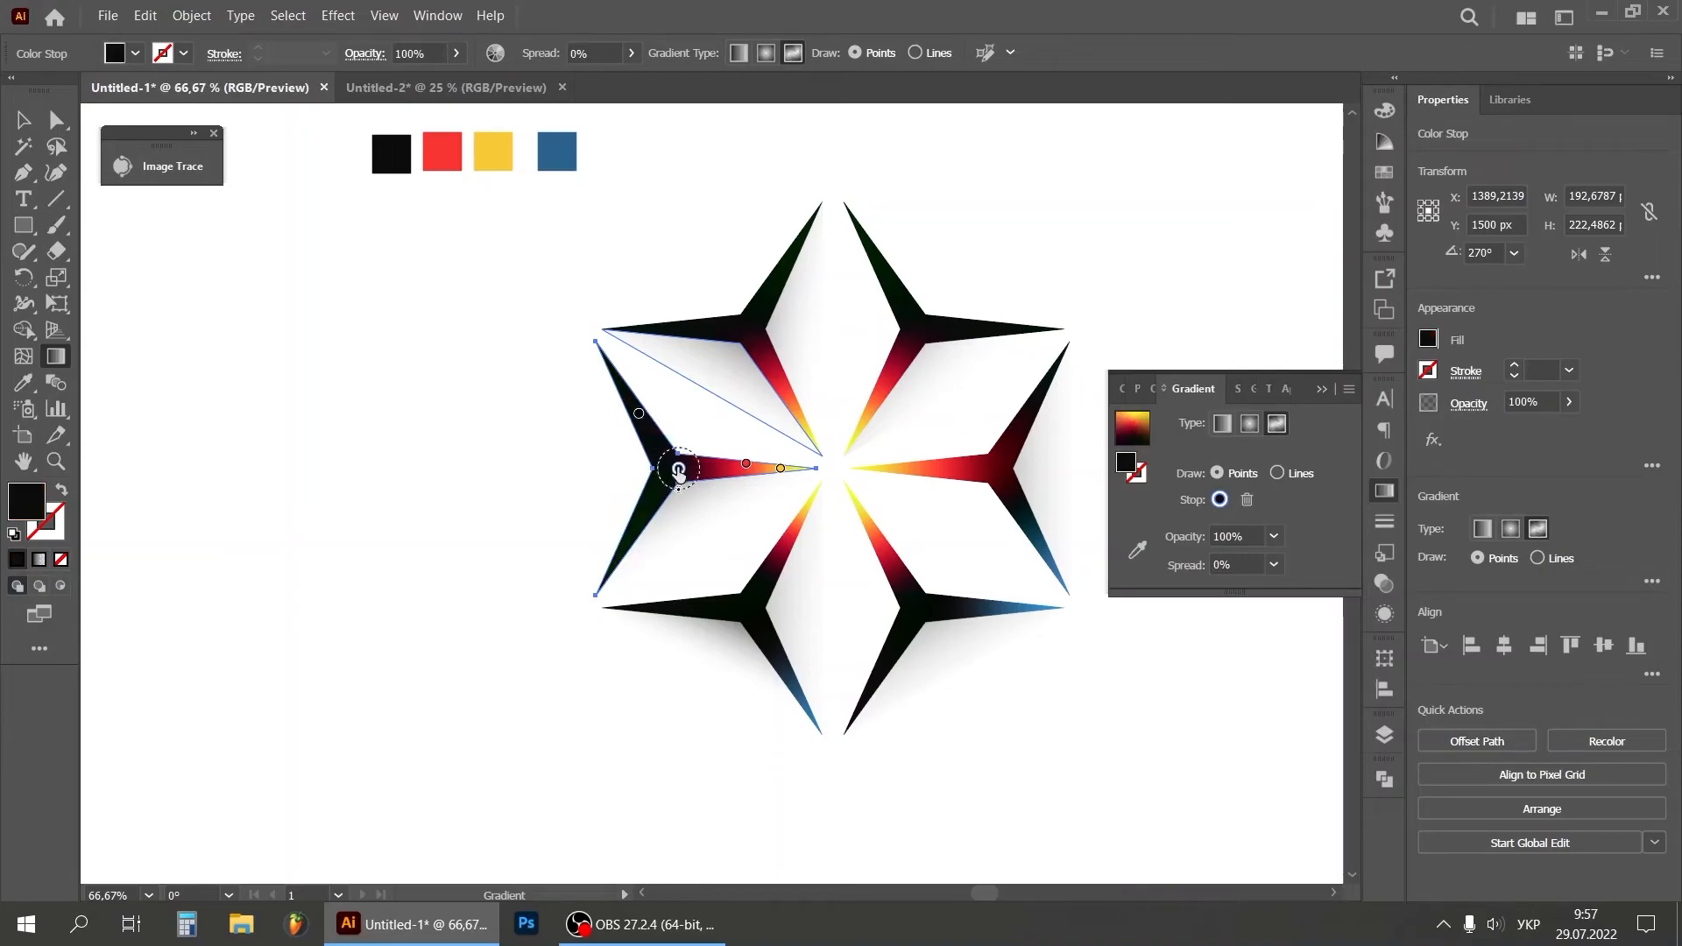
double_click(637, 535)
left_click(636, 535)
left_click(24, 120)
left_click(491, 604)
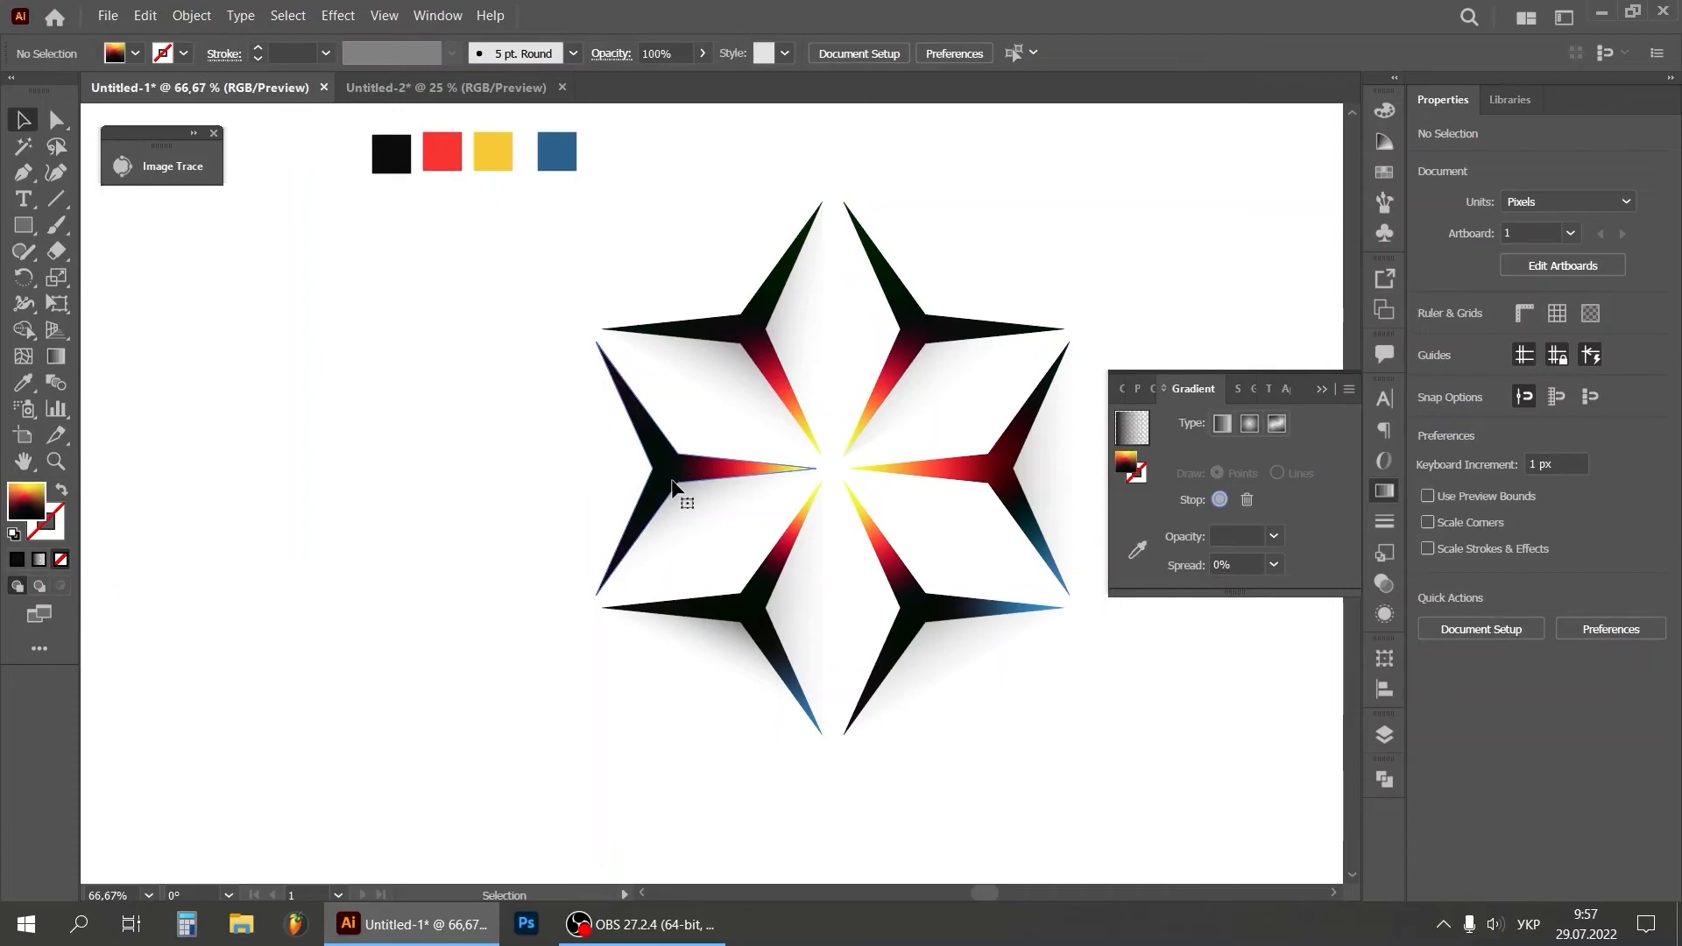
Nudge the left star's red gradient point slightly toward the emblem's centre, and deselect the star
left_click(688, 478)
key("g")
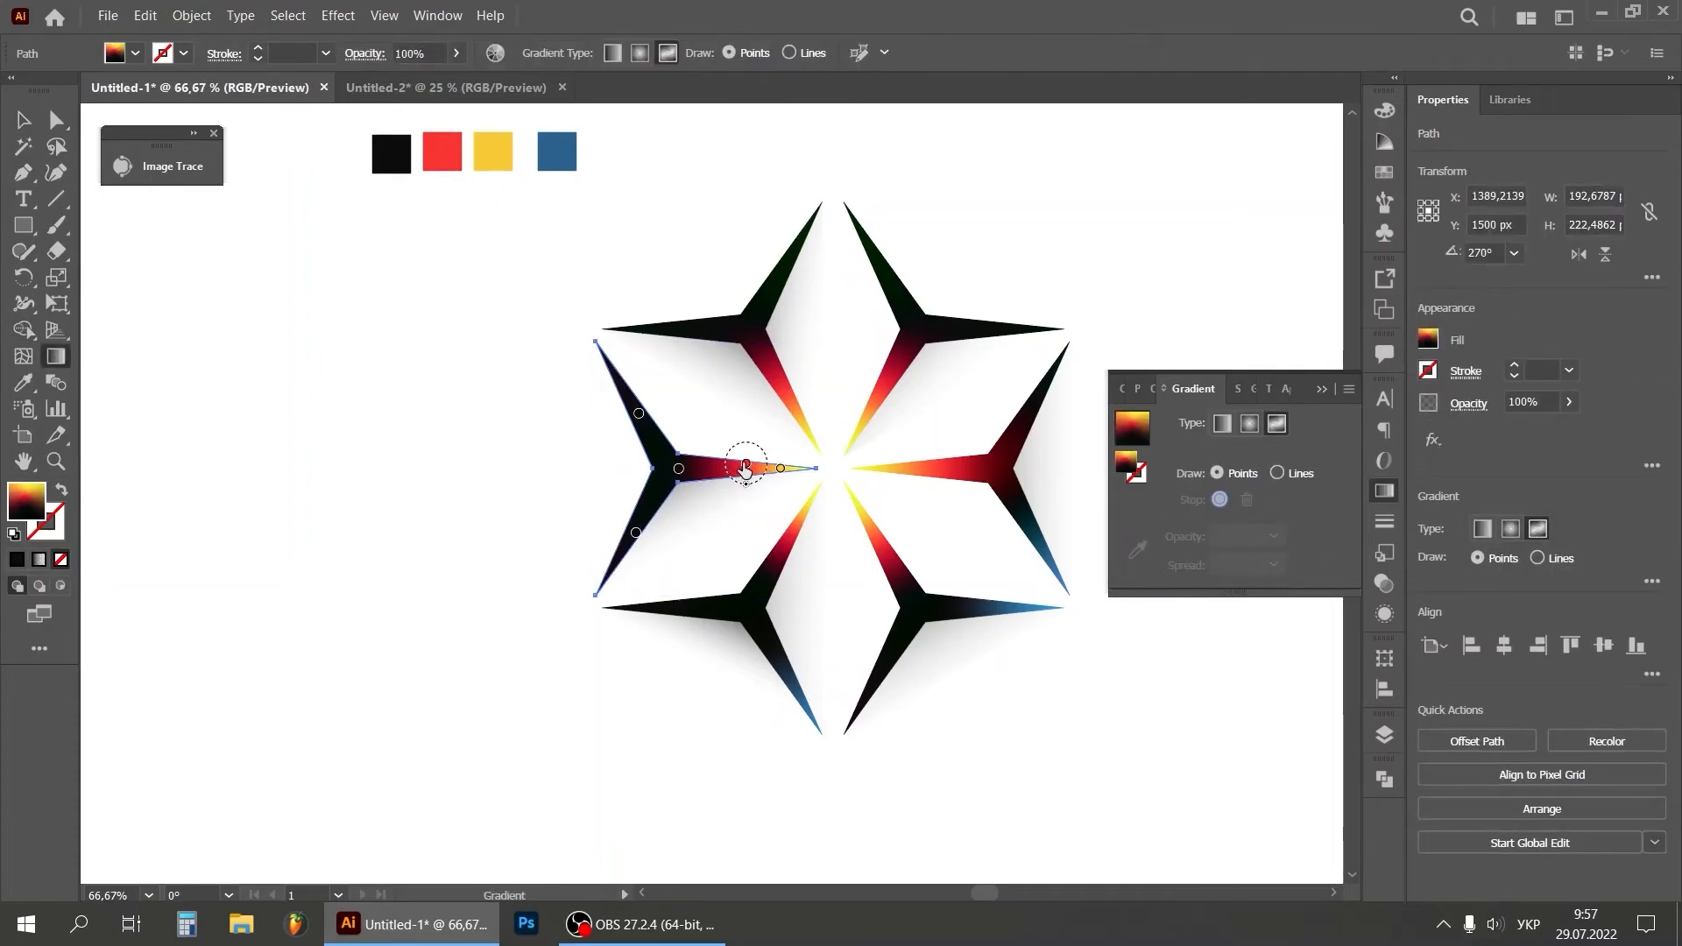
left_click(780, 470)
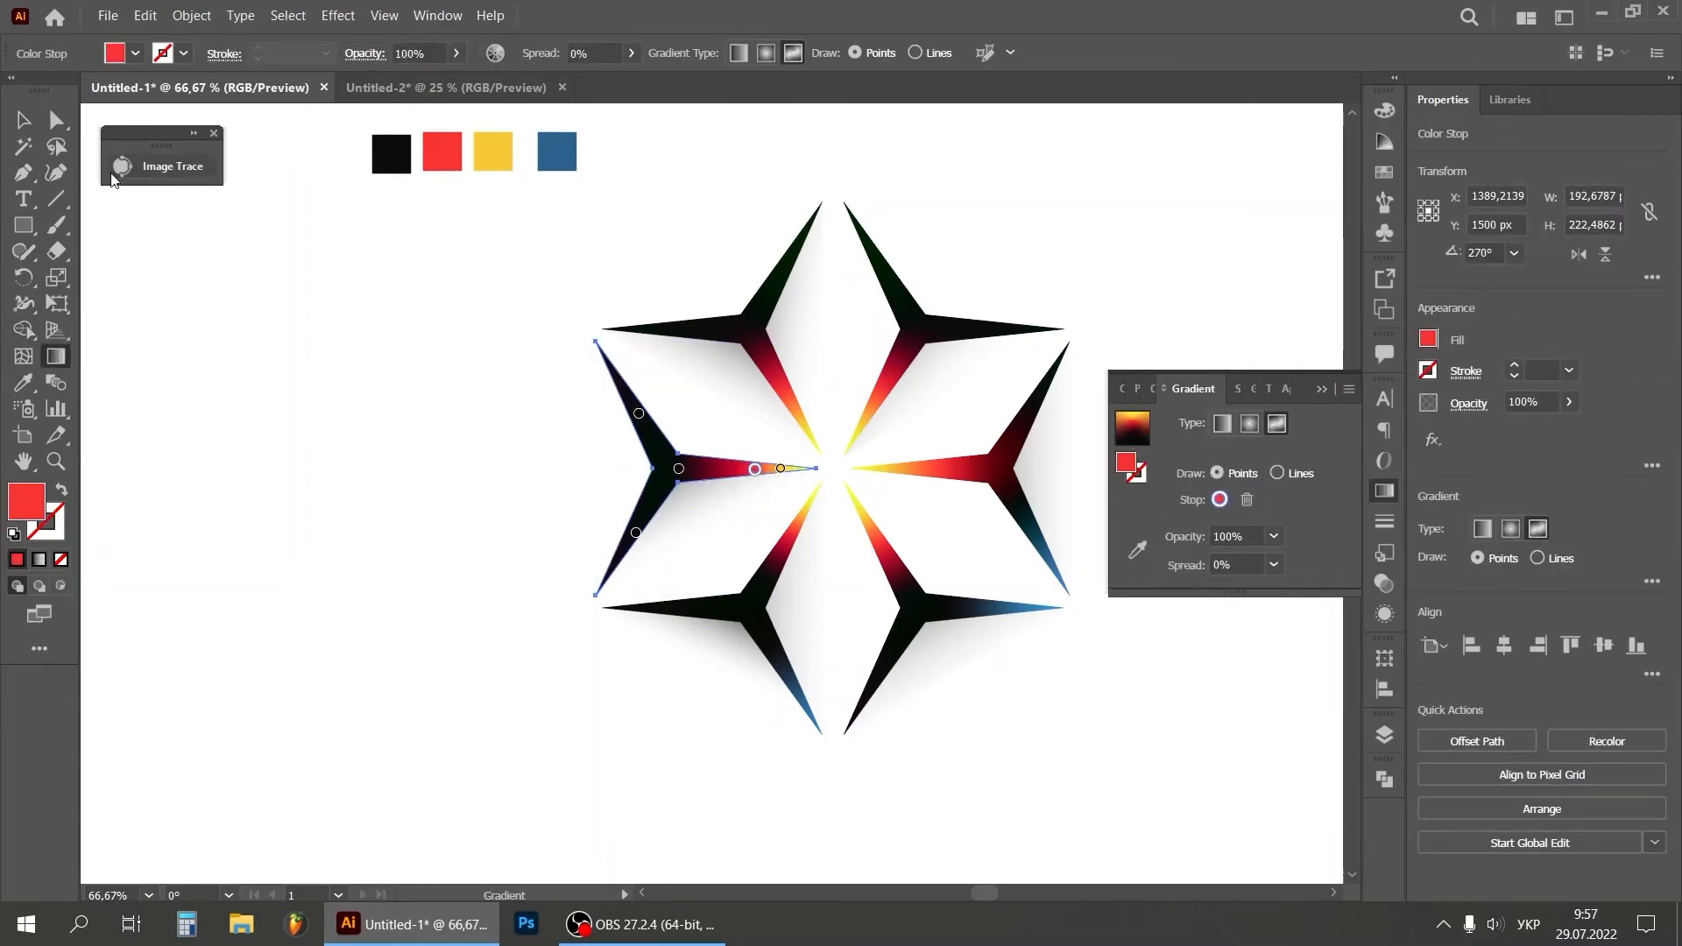
left_click(19, 125)
left_click(362, 422)
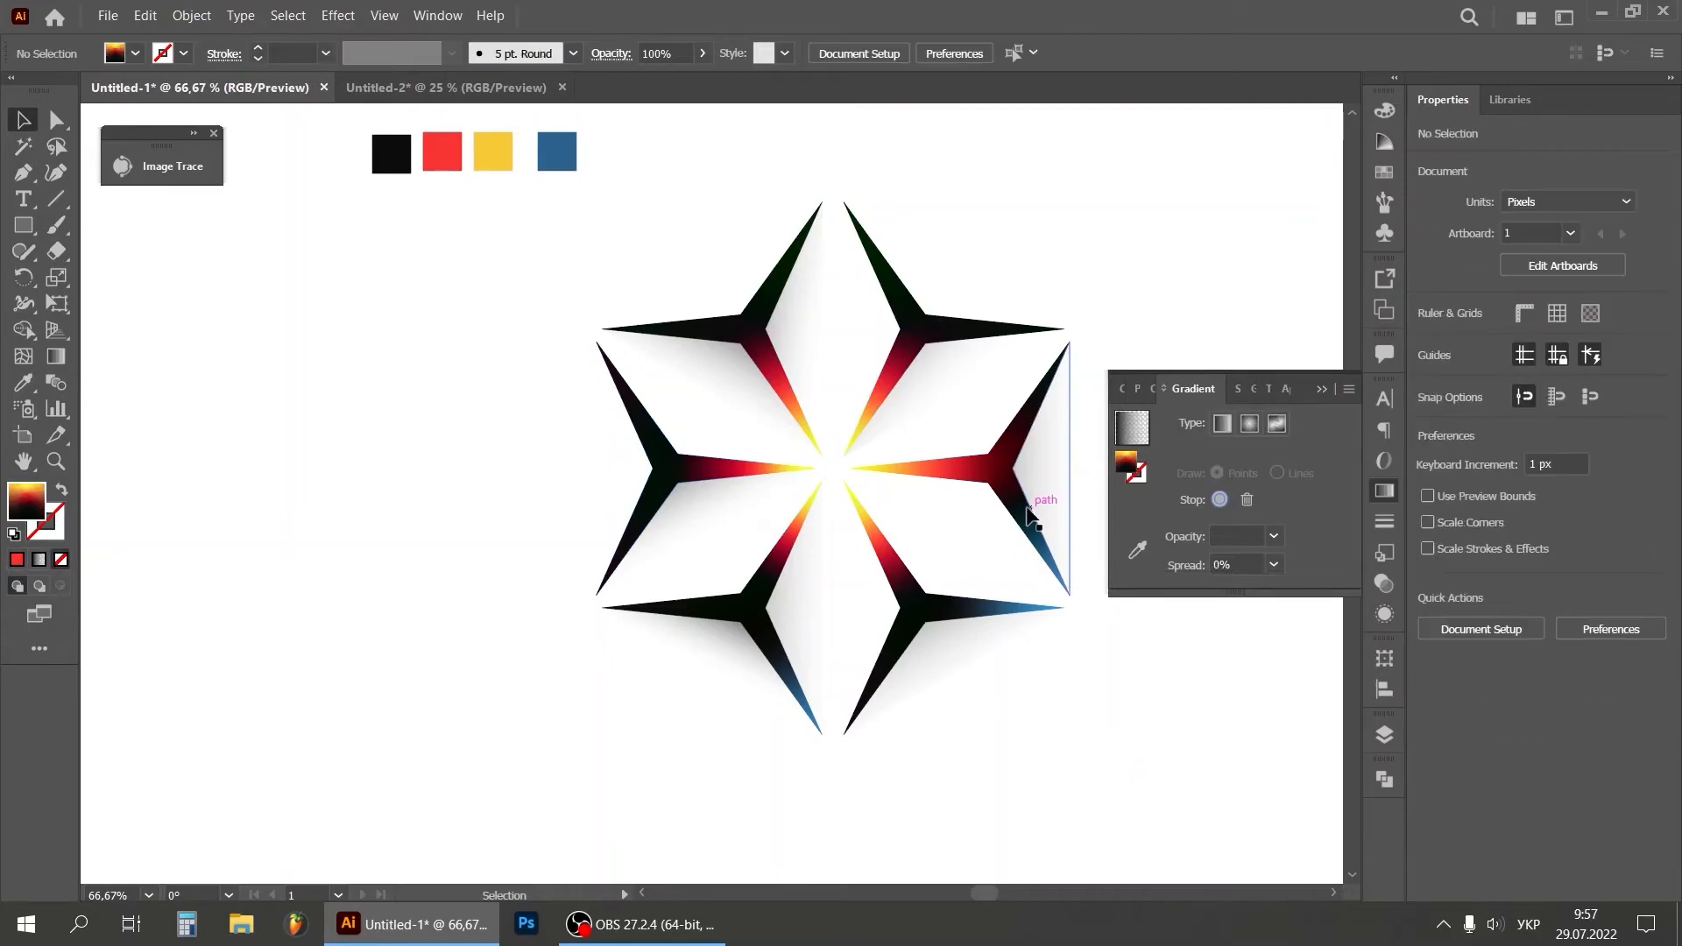
Move the right star's blue gradient point outward along its lower blade and the black point to that blade's base, and deselect the star
left_click(1033, 518)
key("g")
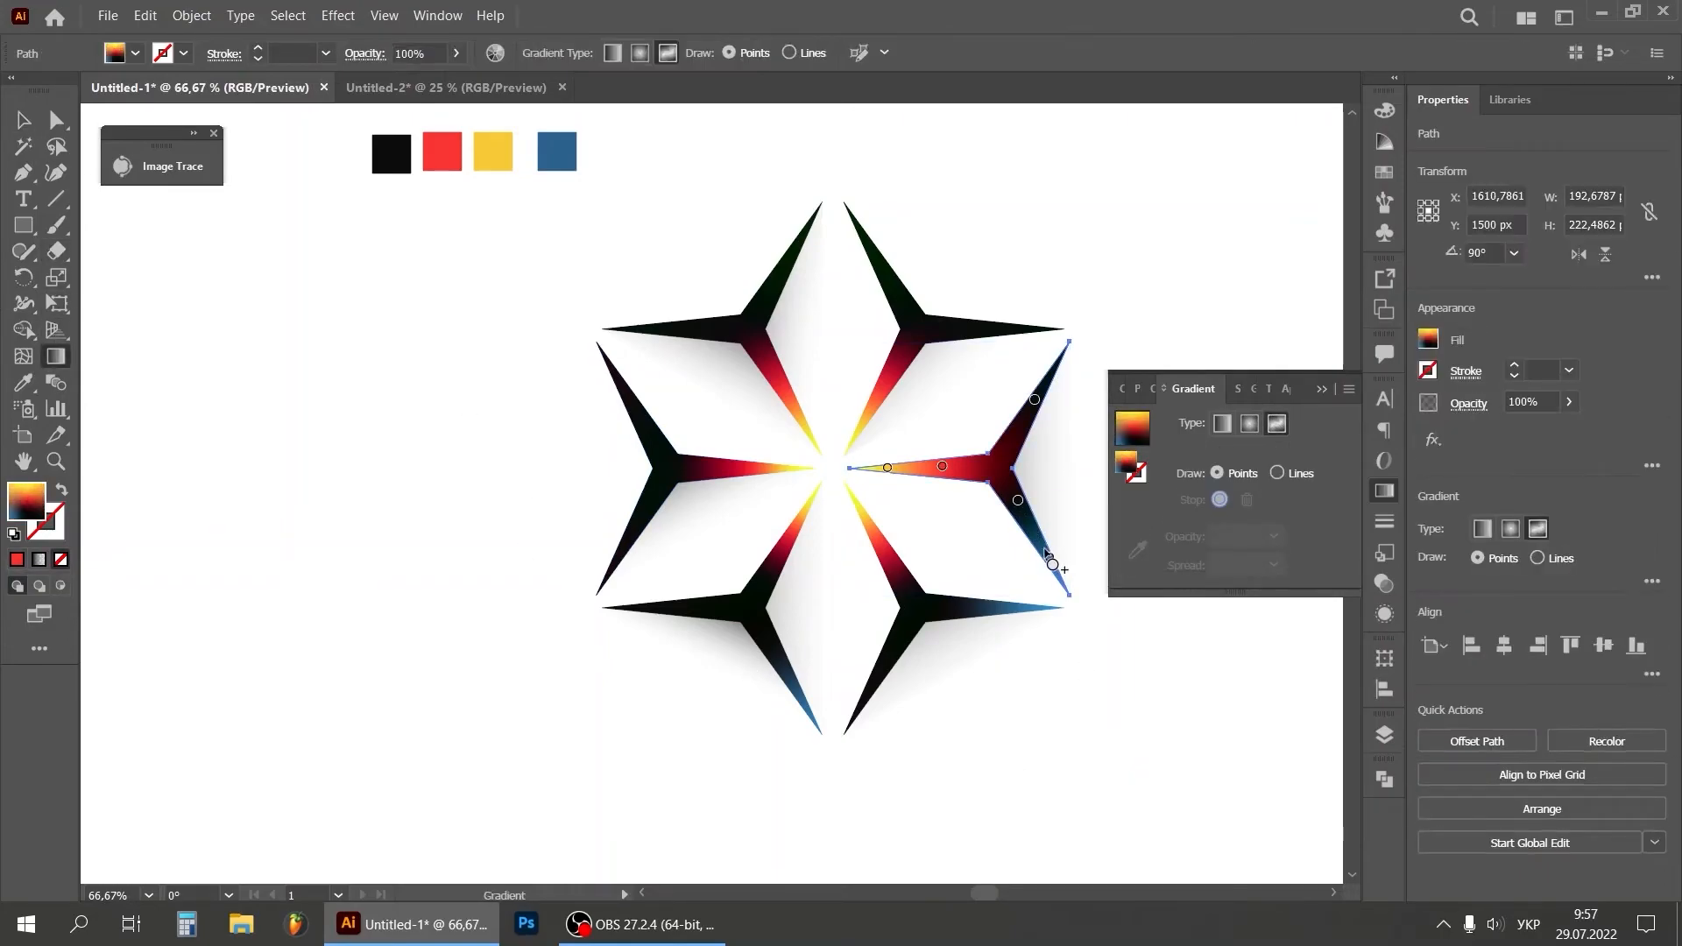
left_click(1040, 543)
left_click(1009, 489)
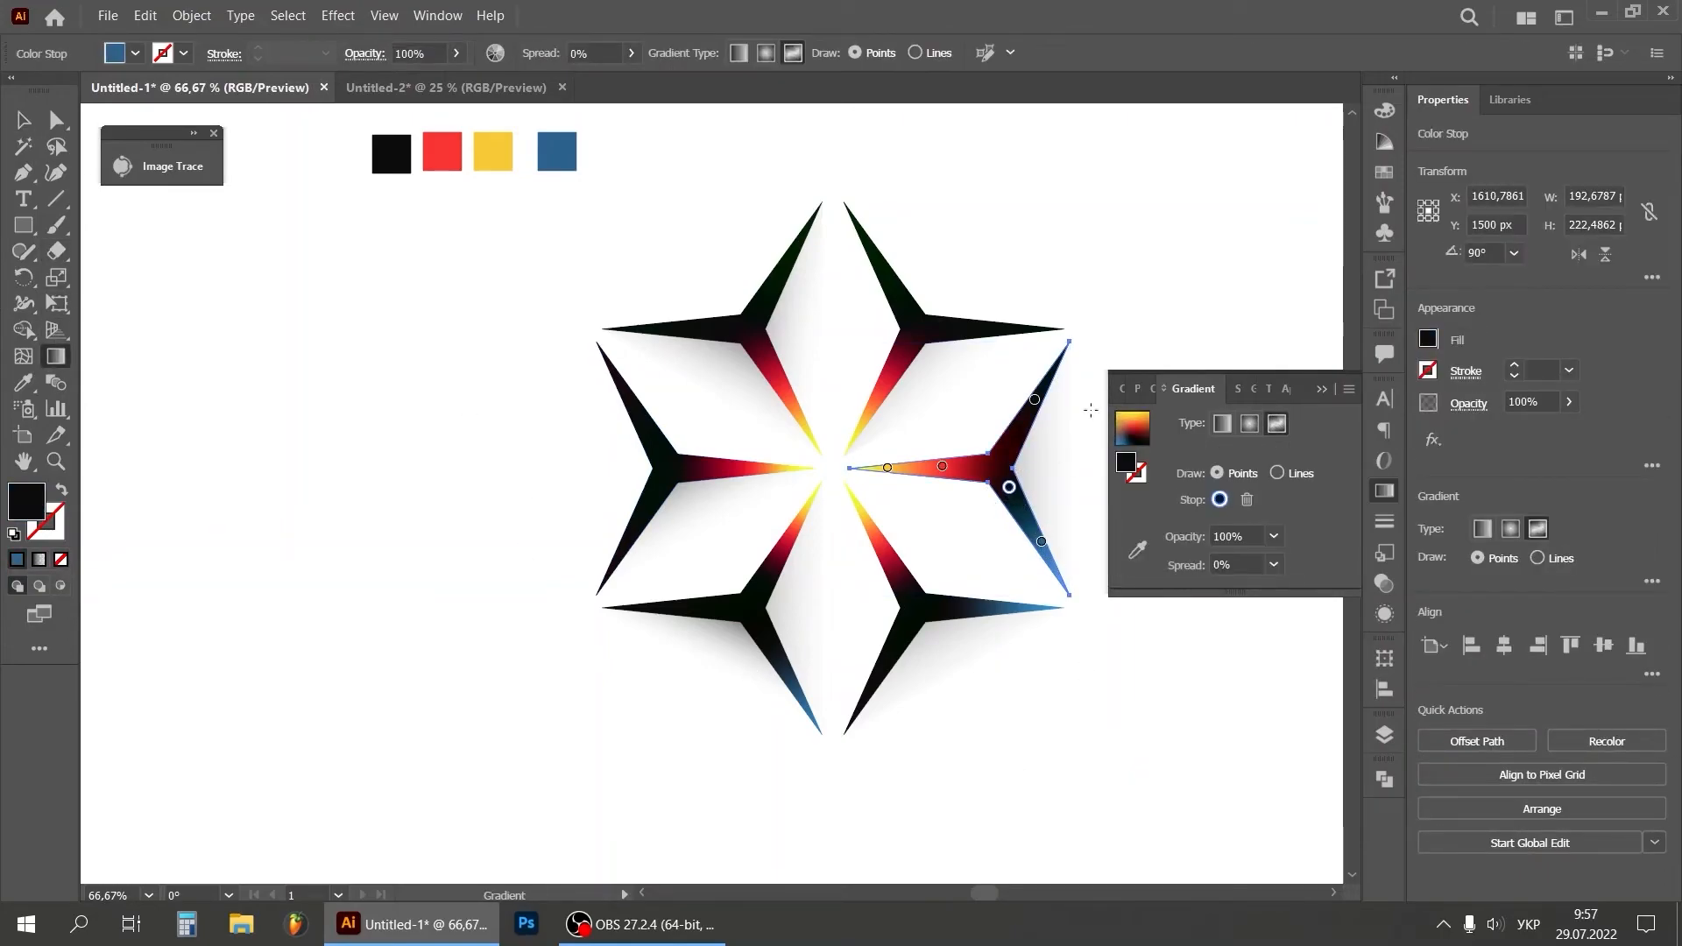
left_click(24, 121)
left_click(852, 663)
Move the lower-right star's blue gradient point toward its outer blade tip and the black point to that blade's base, and deselect the star
left_click(934, 604)
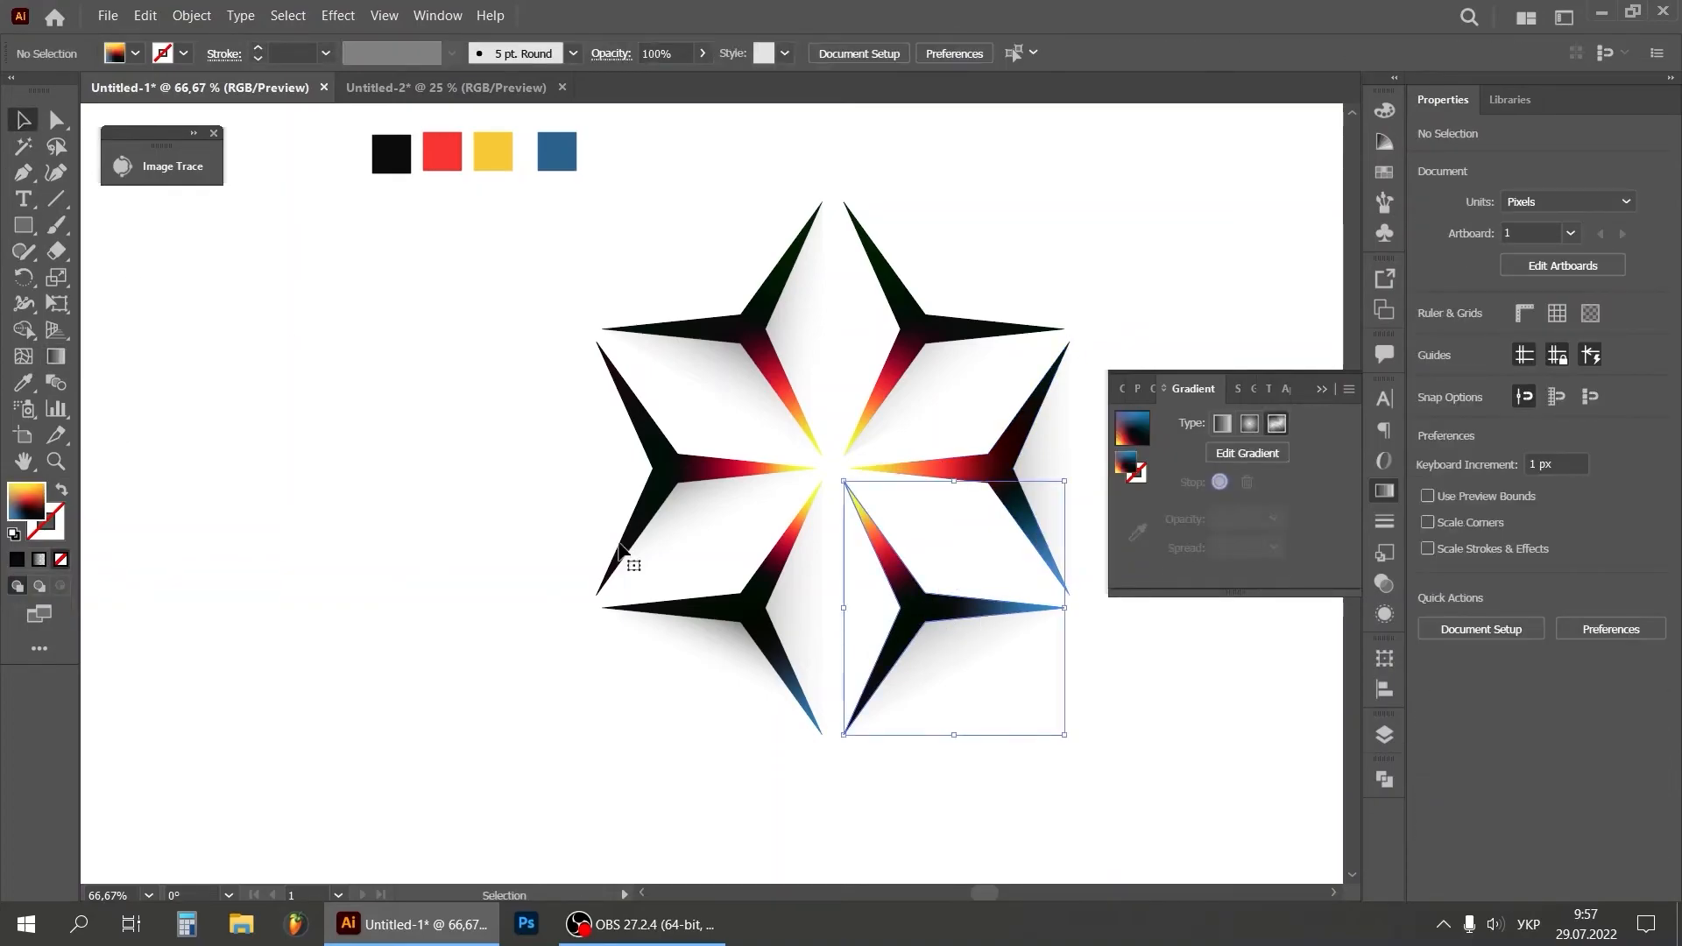
left_click(55, 364)
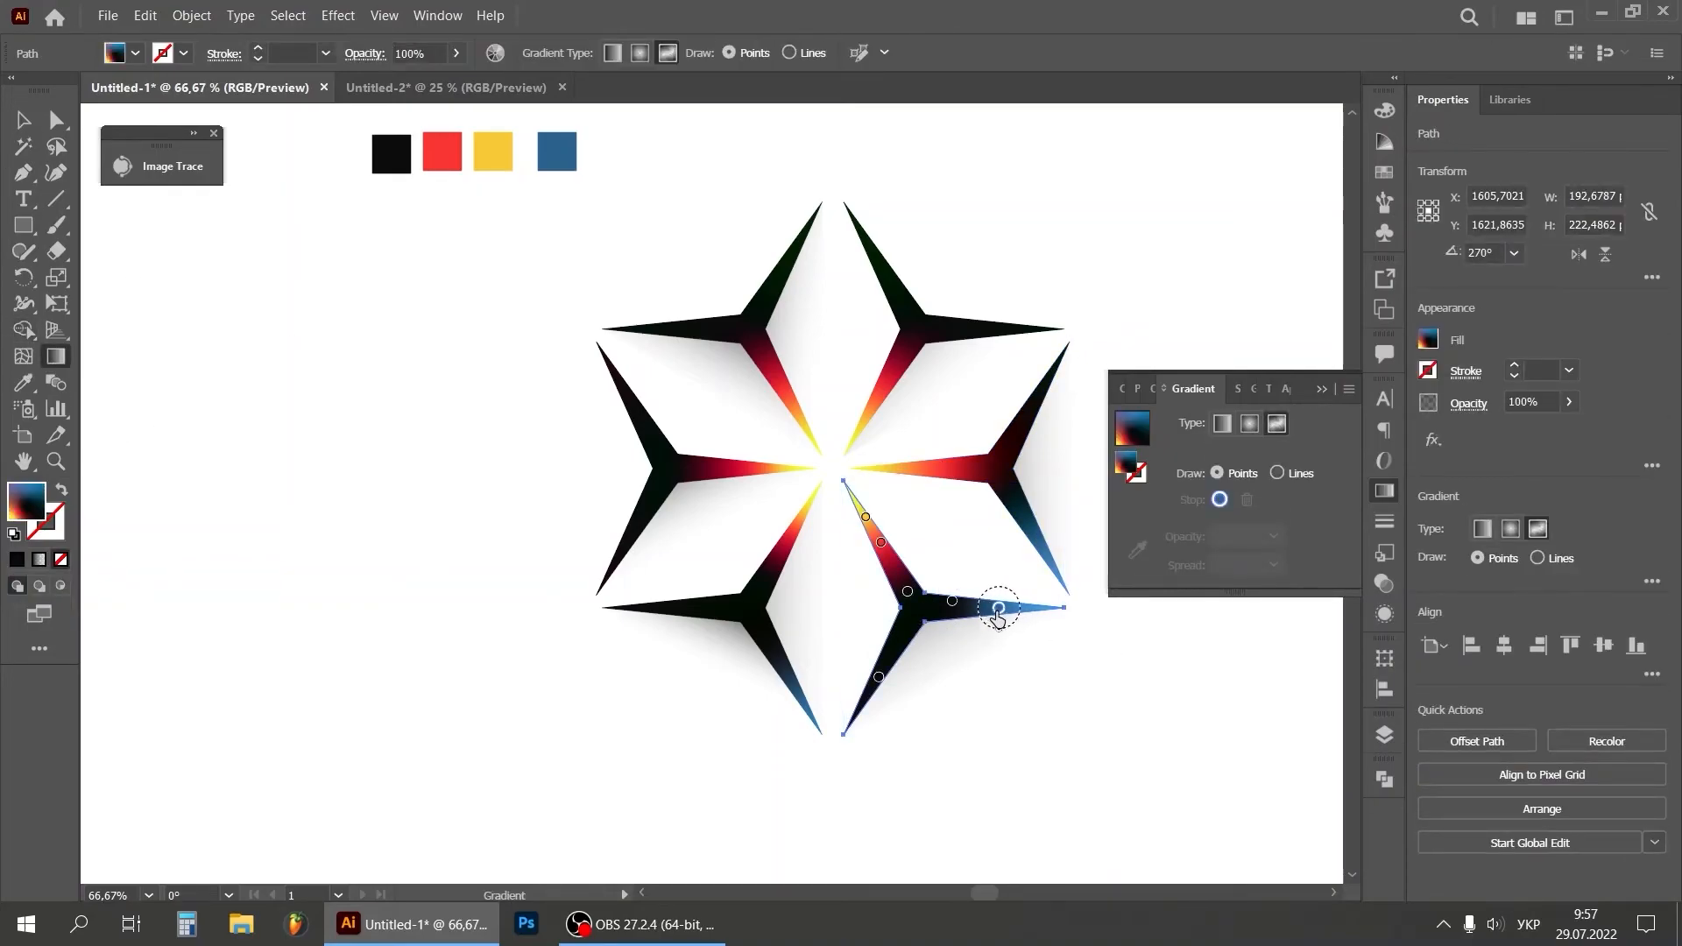
left_click(953, 603)
left_click_drag(952, 603, 932, 612)
left_click(23, 121)
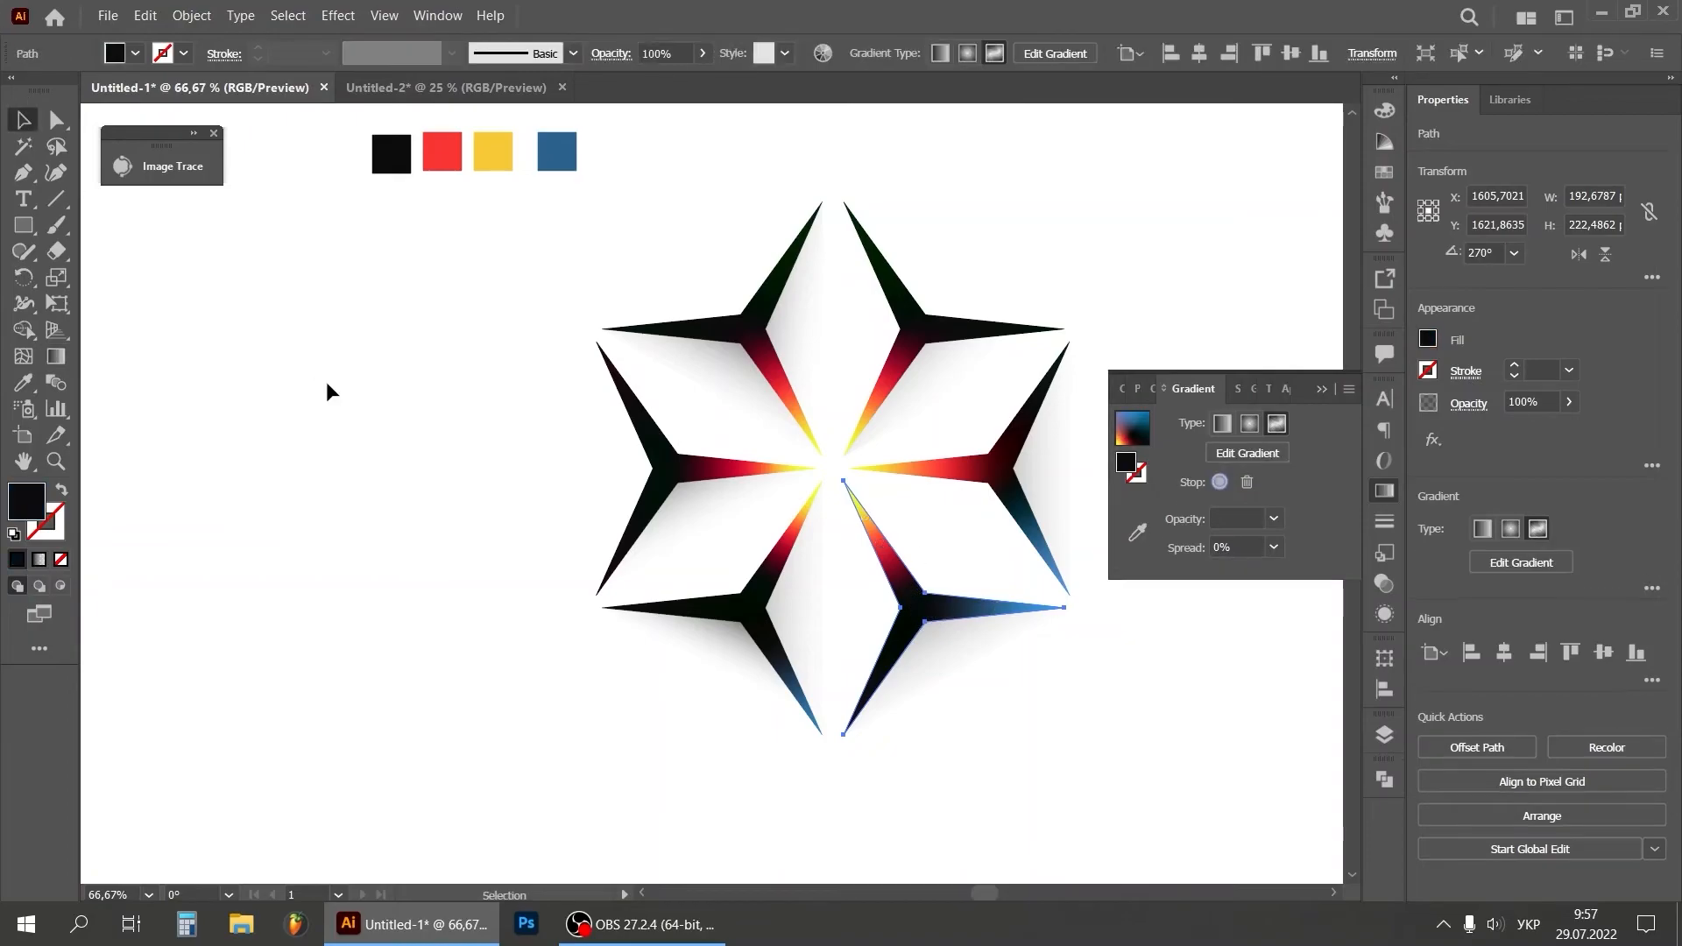
left_click(374, 516)
key("ctrl+minus")
left_click(1332, 390)
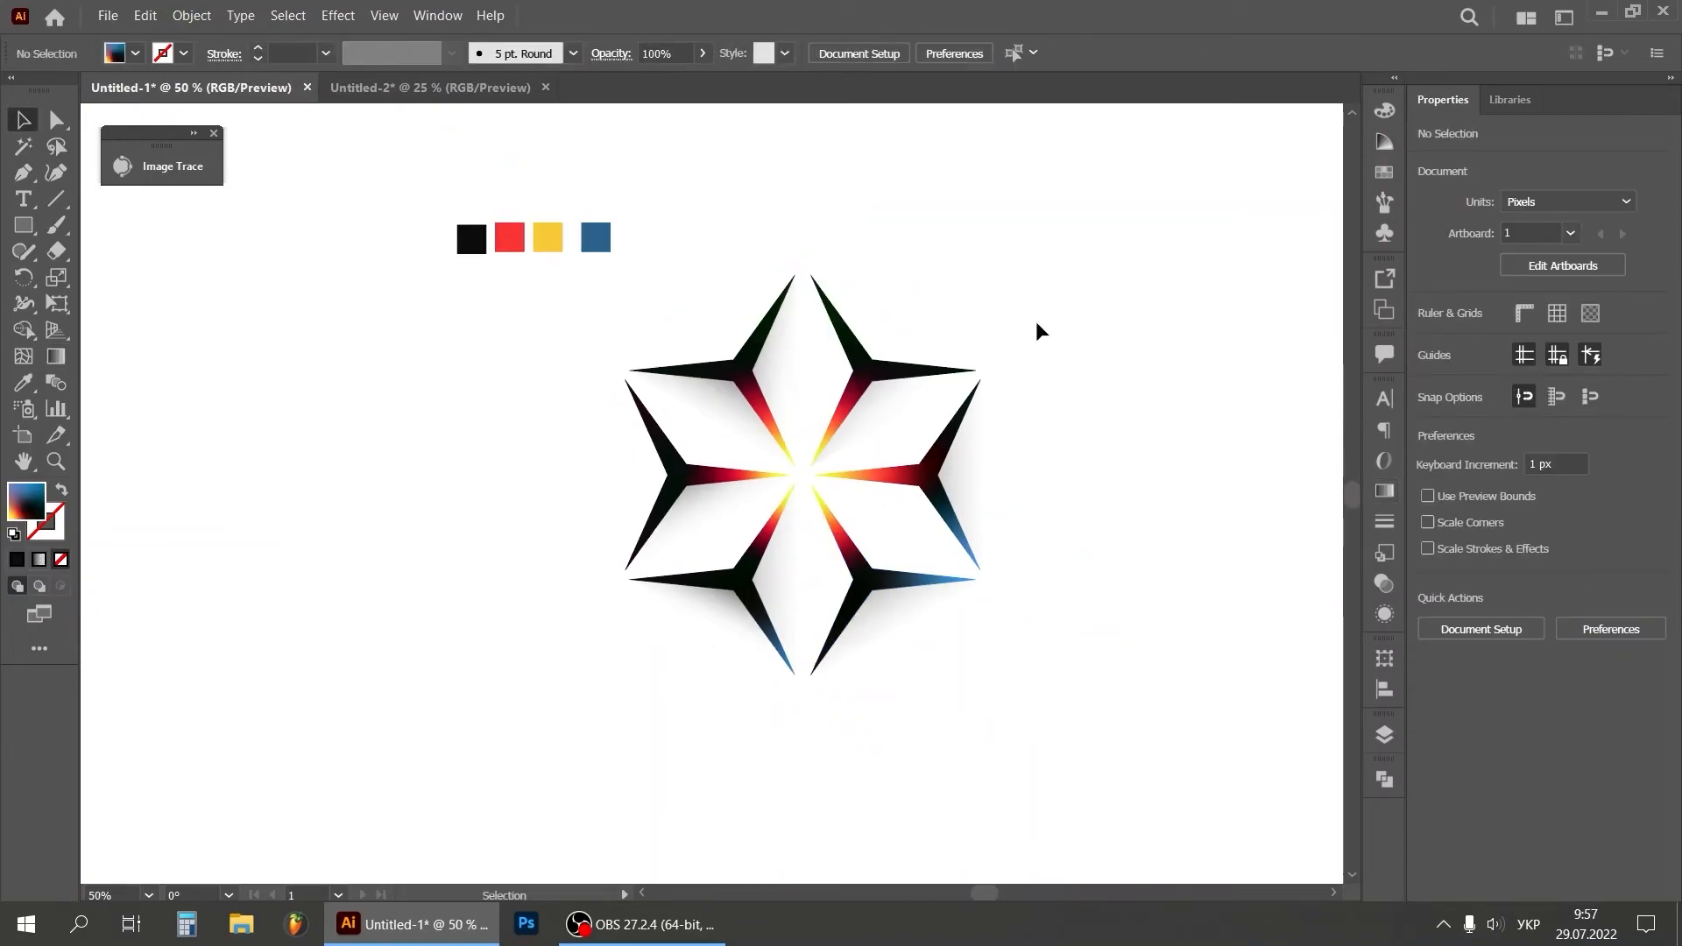
Delete the four colour swatch squares above the emblem, and group all parts of the star emblem
left_click_drag(684, 188, 355, 259)
key("Delete")
left_click_drag(623, 264, 1018, 691)
right_click(923, 140)
left_click(1025, 274)
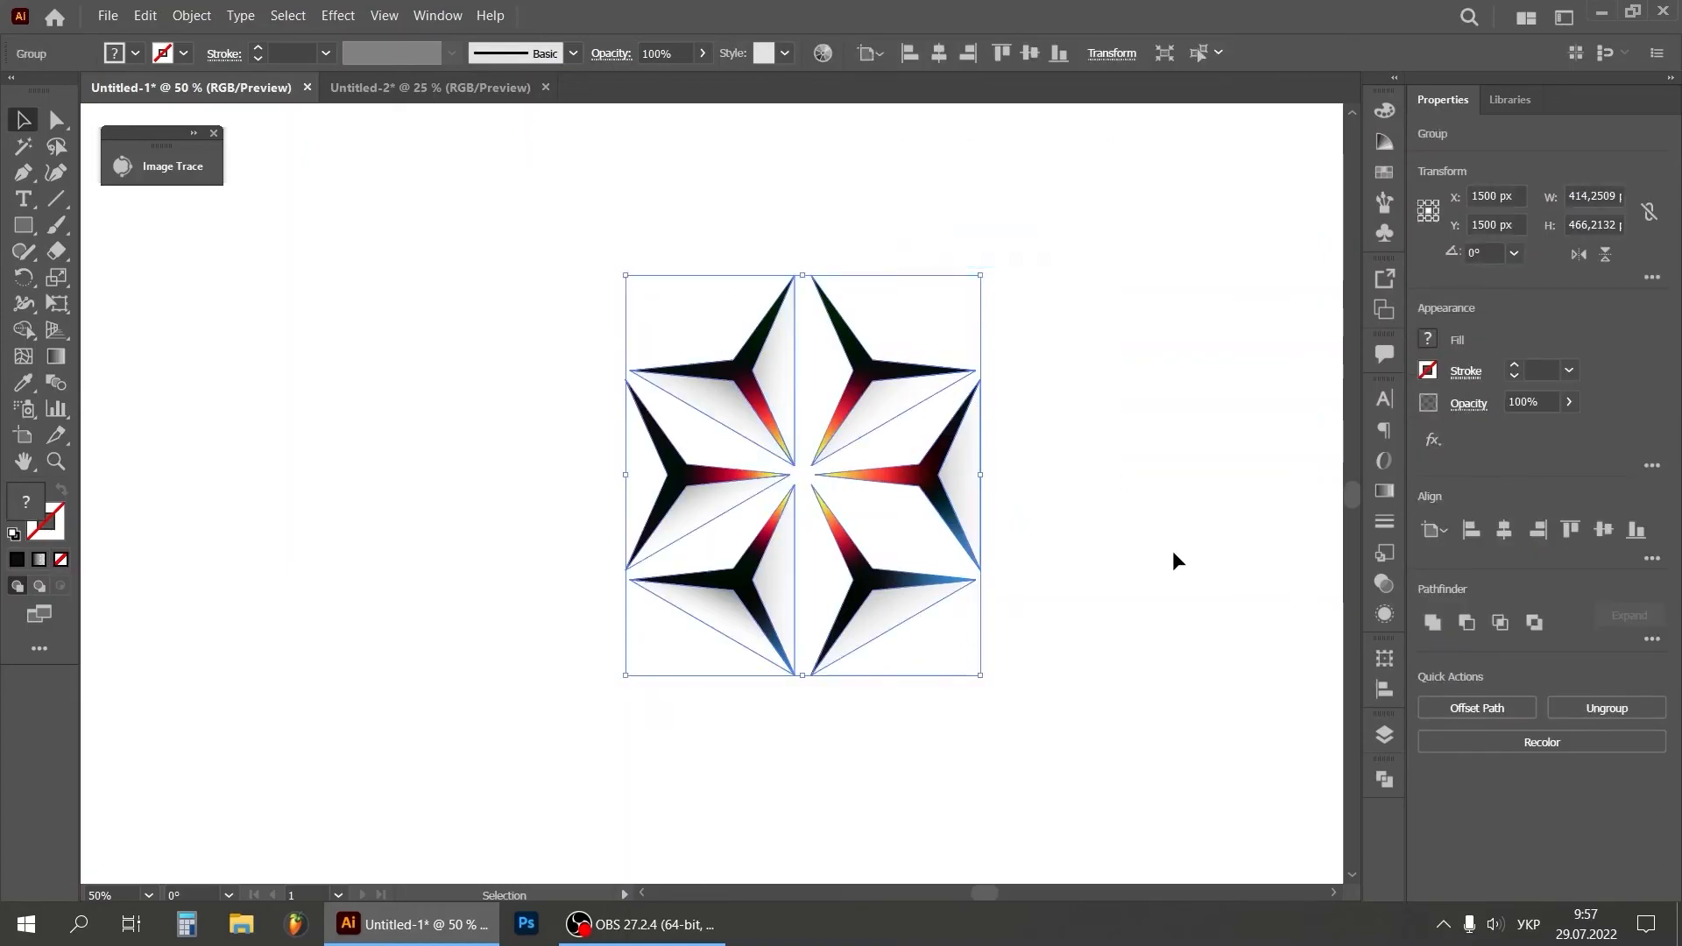
left_click(1172, 552)
Scale the emblem group down proportionally about its centre to about 315 × 354 px, and deselect it
key("ctrl+minus")
key("ctrl+minus")
key("ctrl+minus")
key("ctrl+minus")
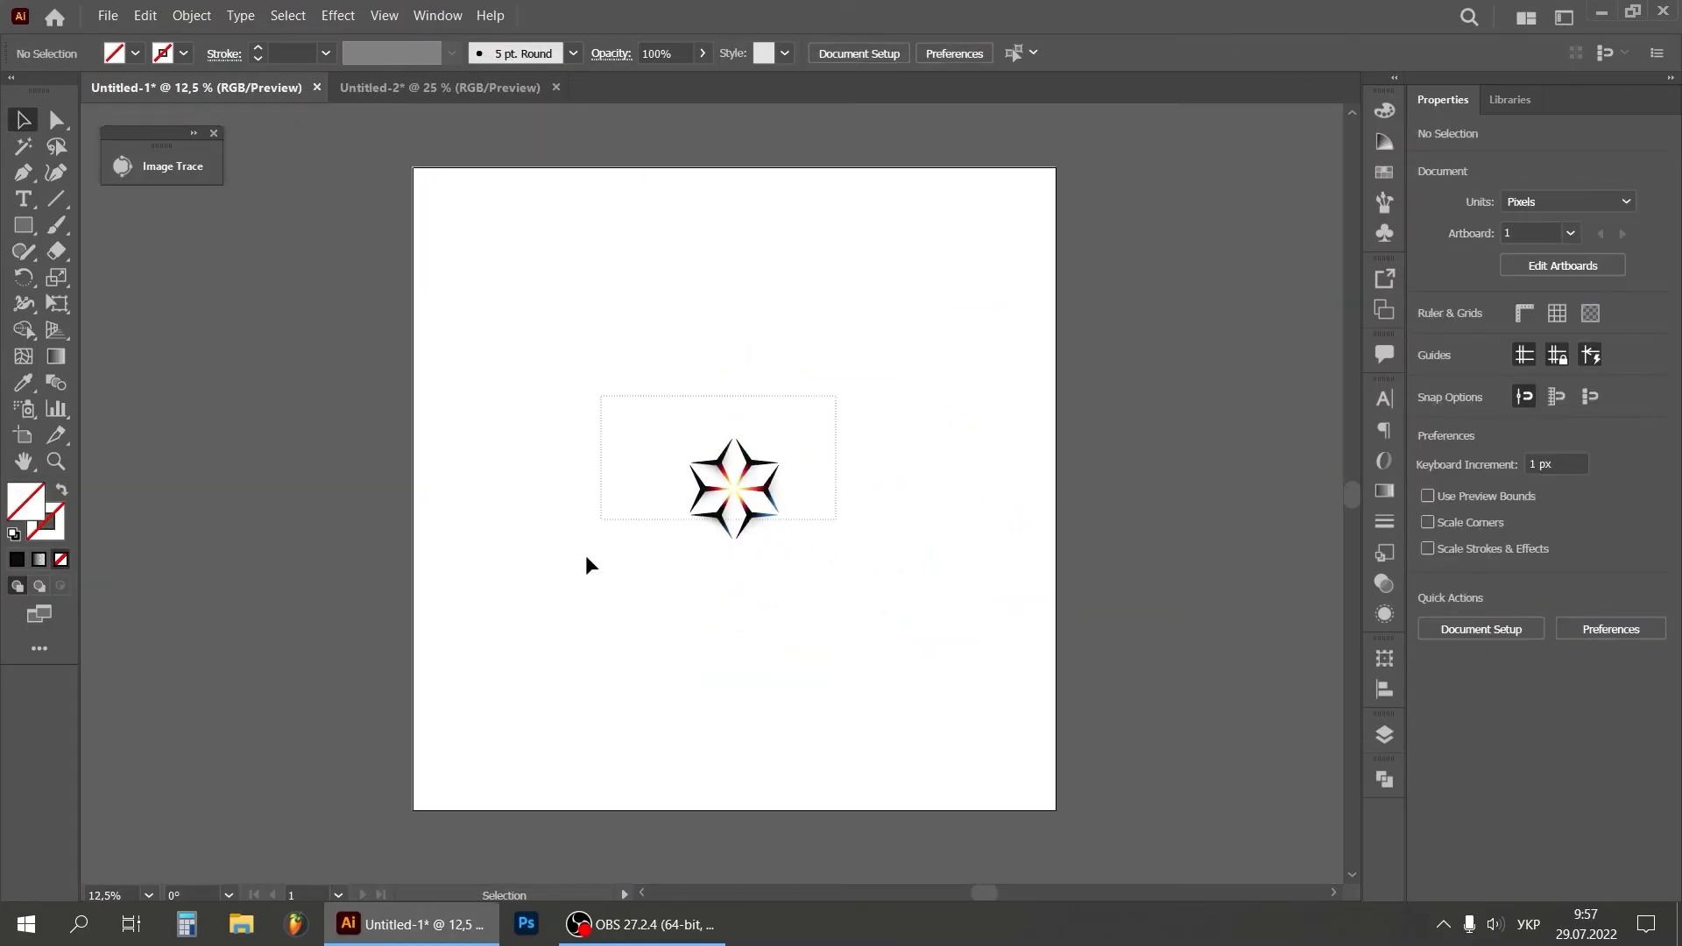
left_click_drag(587, 543, 578, 553)
left_click_drag(779, 539, 768, 526)
left_click(849, 515)
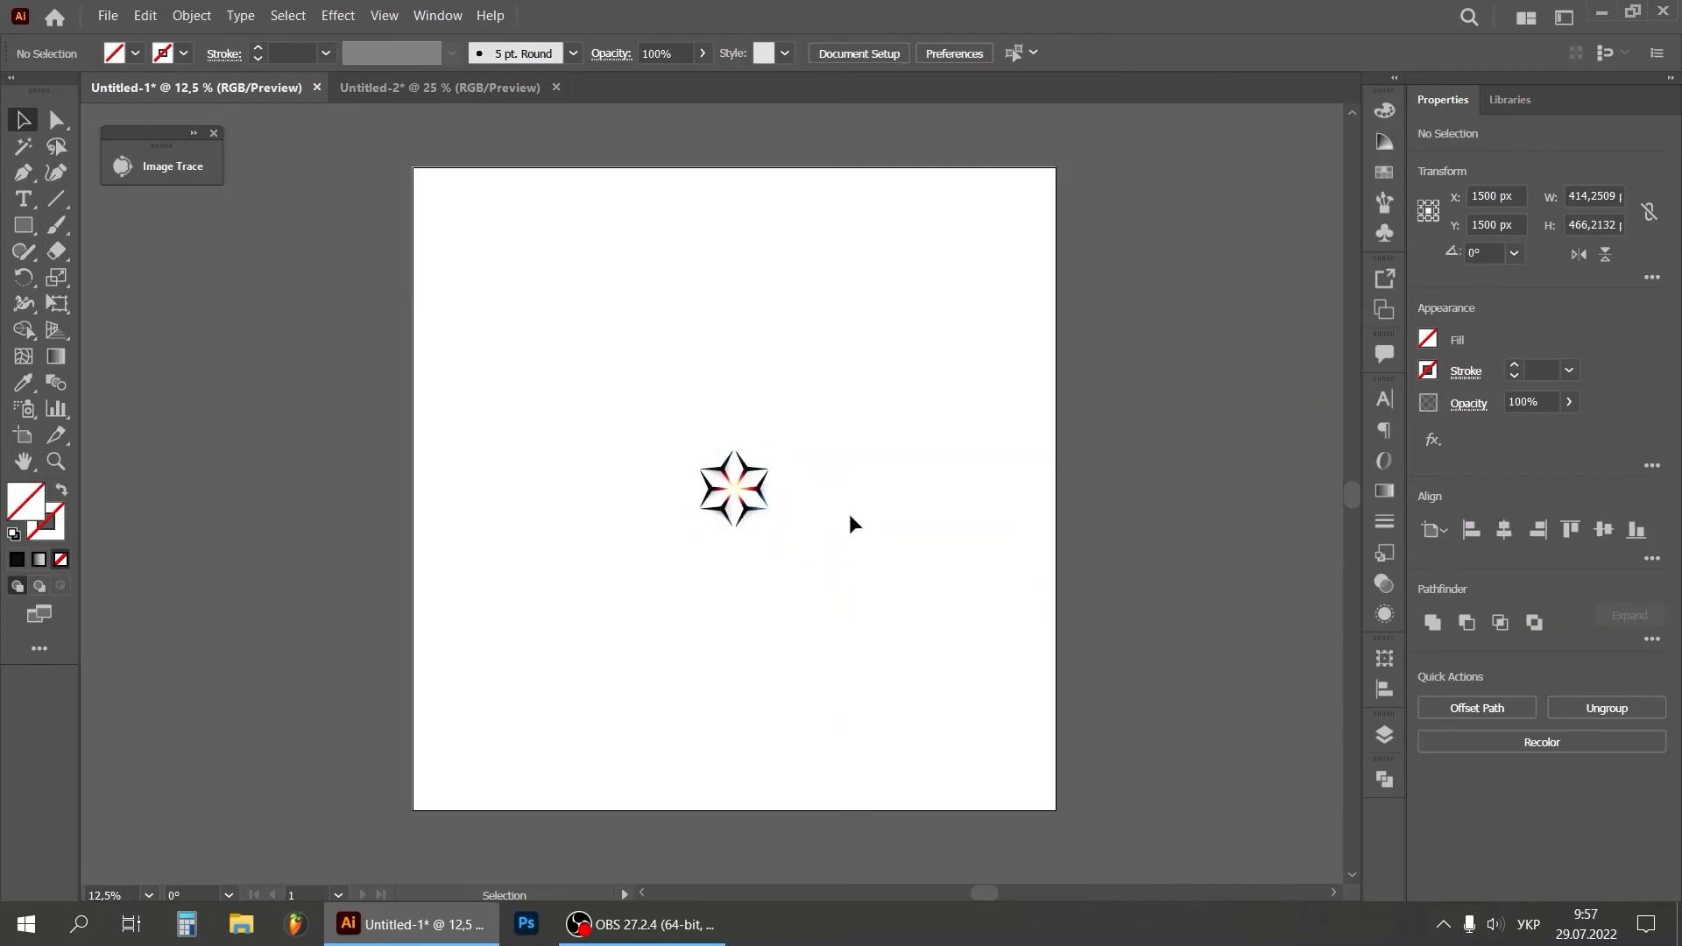
Make a new pattern from the star emblem with the Brick by Row tile type
key("ctrl+plus")
left_click_drag(631, 574, 629, 571)
left_click(191, 15)
mouse_move(395, 518)
left_click(471, 521)
left_click(1066, 503)
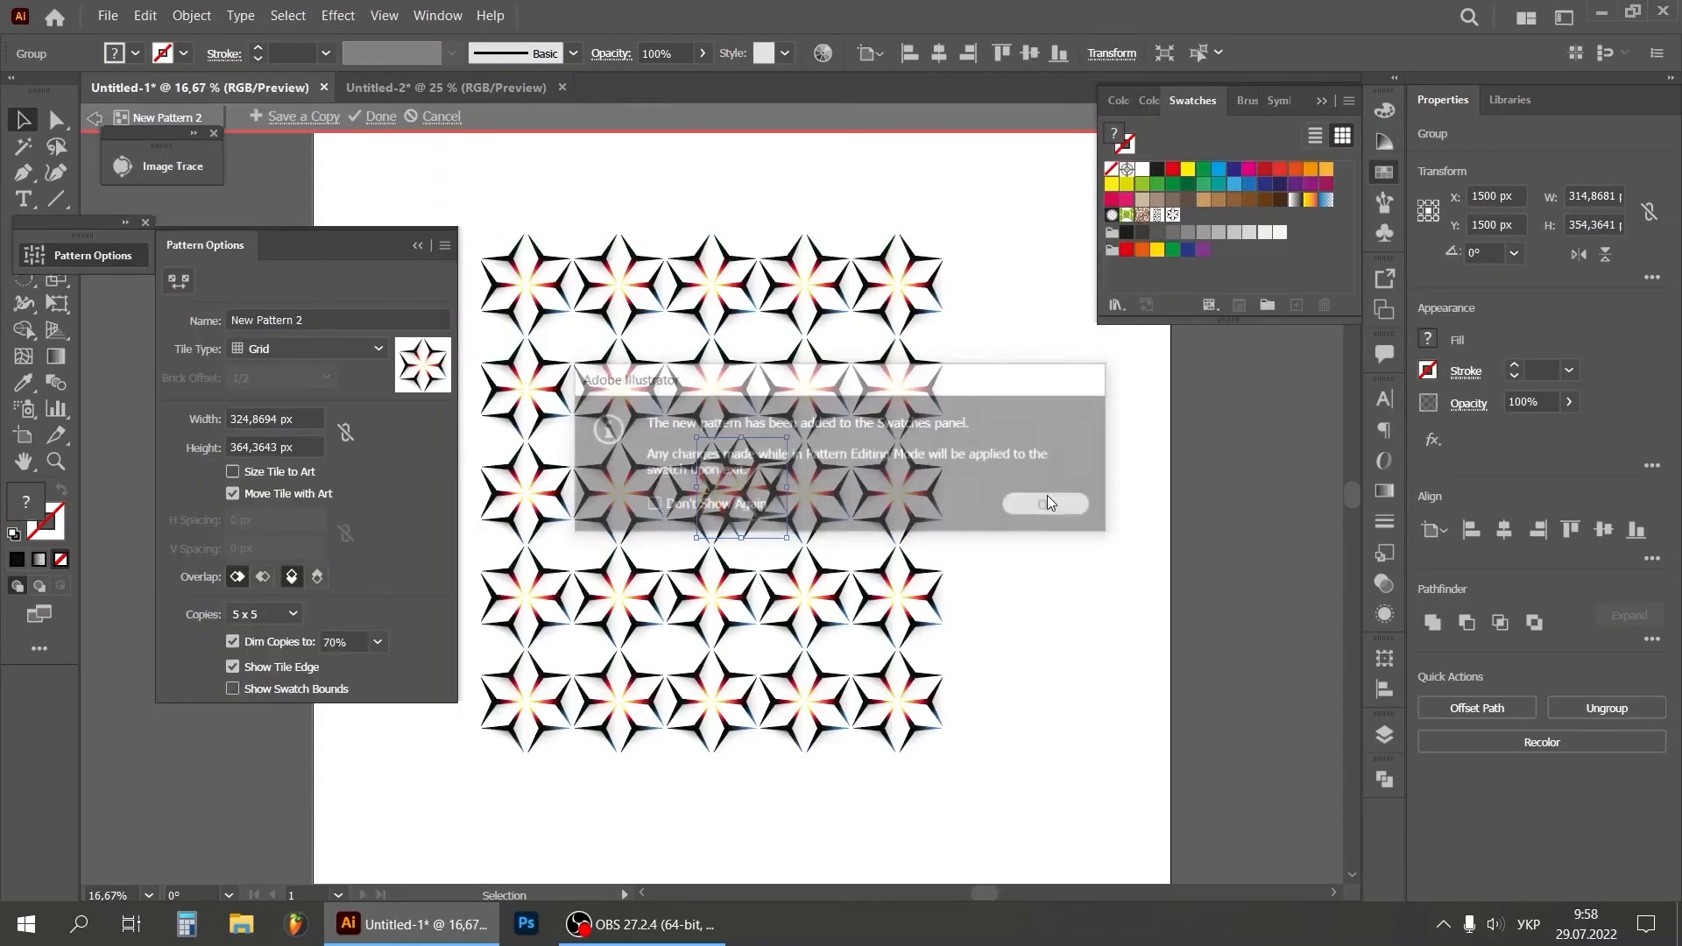
left_click(301, 349)
left_click(307, 403)
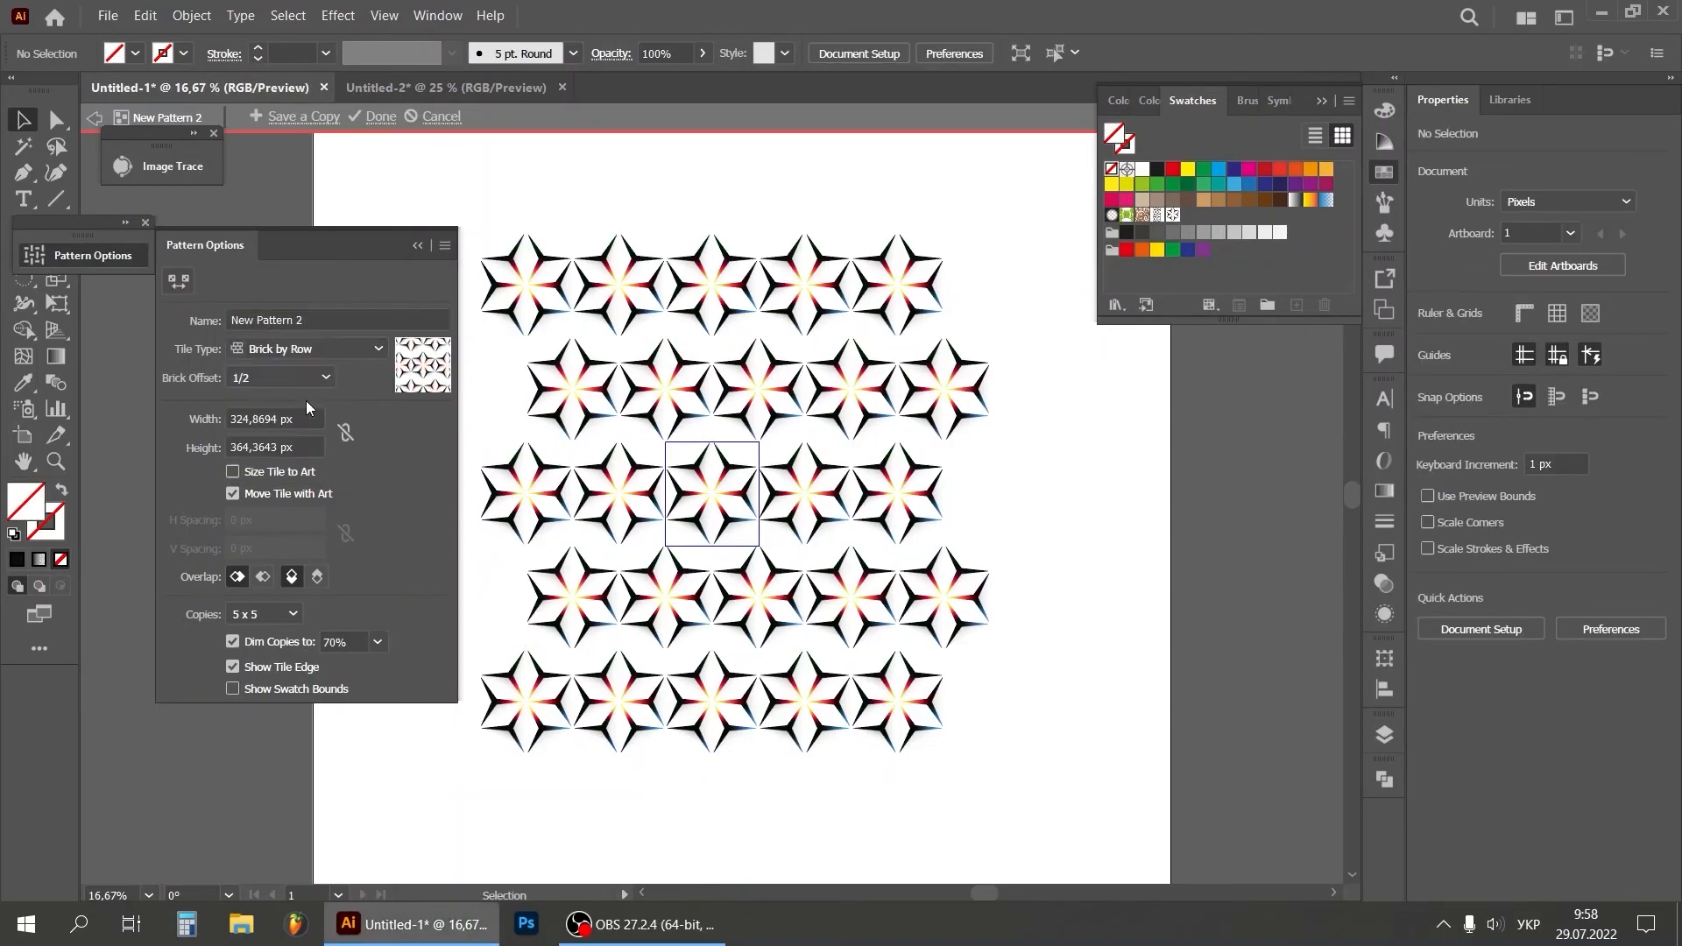
Size the pattern tile to the art with 10 px horizontal and -80 px vertical spacing, and finish pattern editing
key("ctrl+plus")
key("ctrl+plus")
key("ctrl+plus")
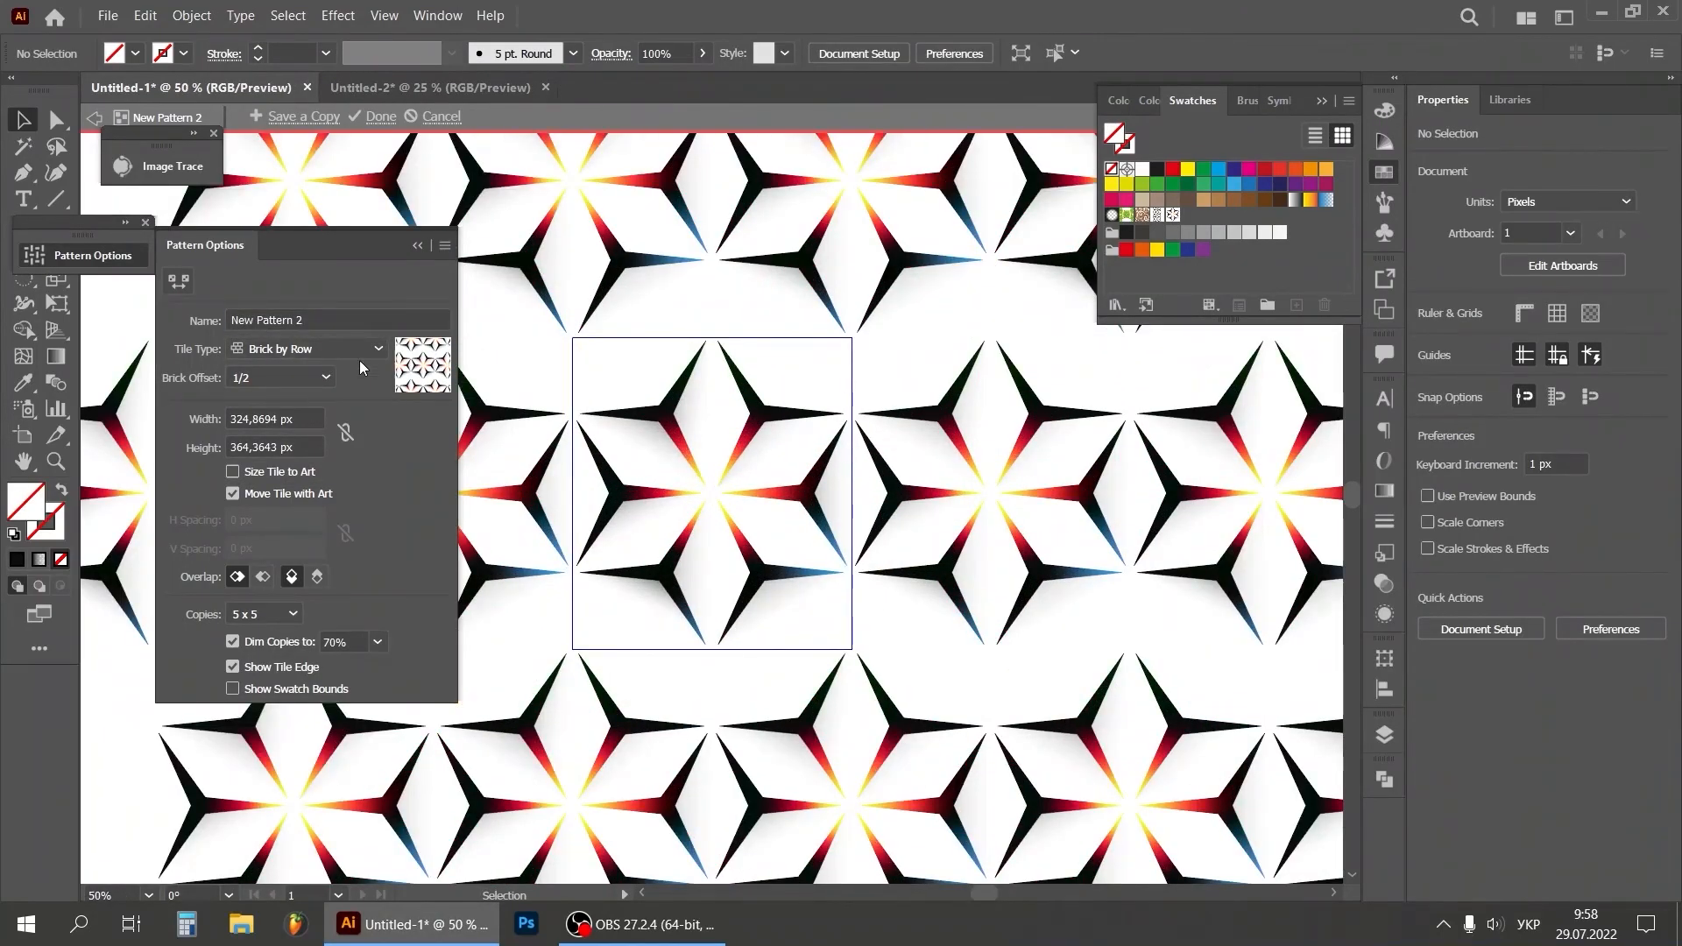
left_click(232, 471)
left_click(187, 522)
type("10")
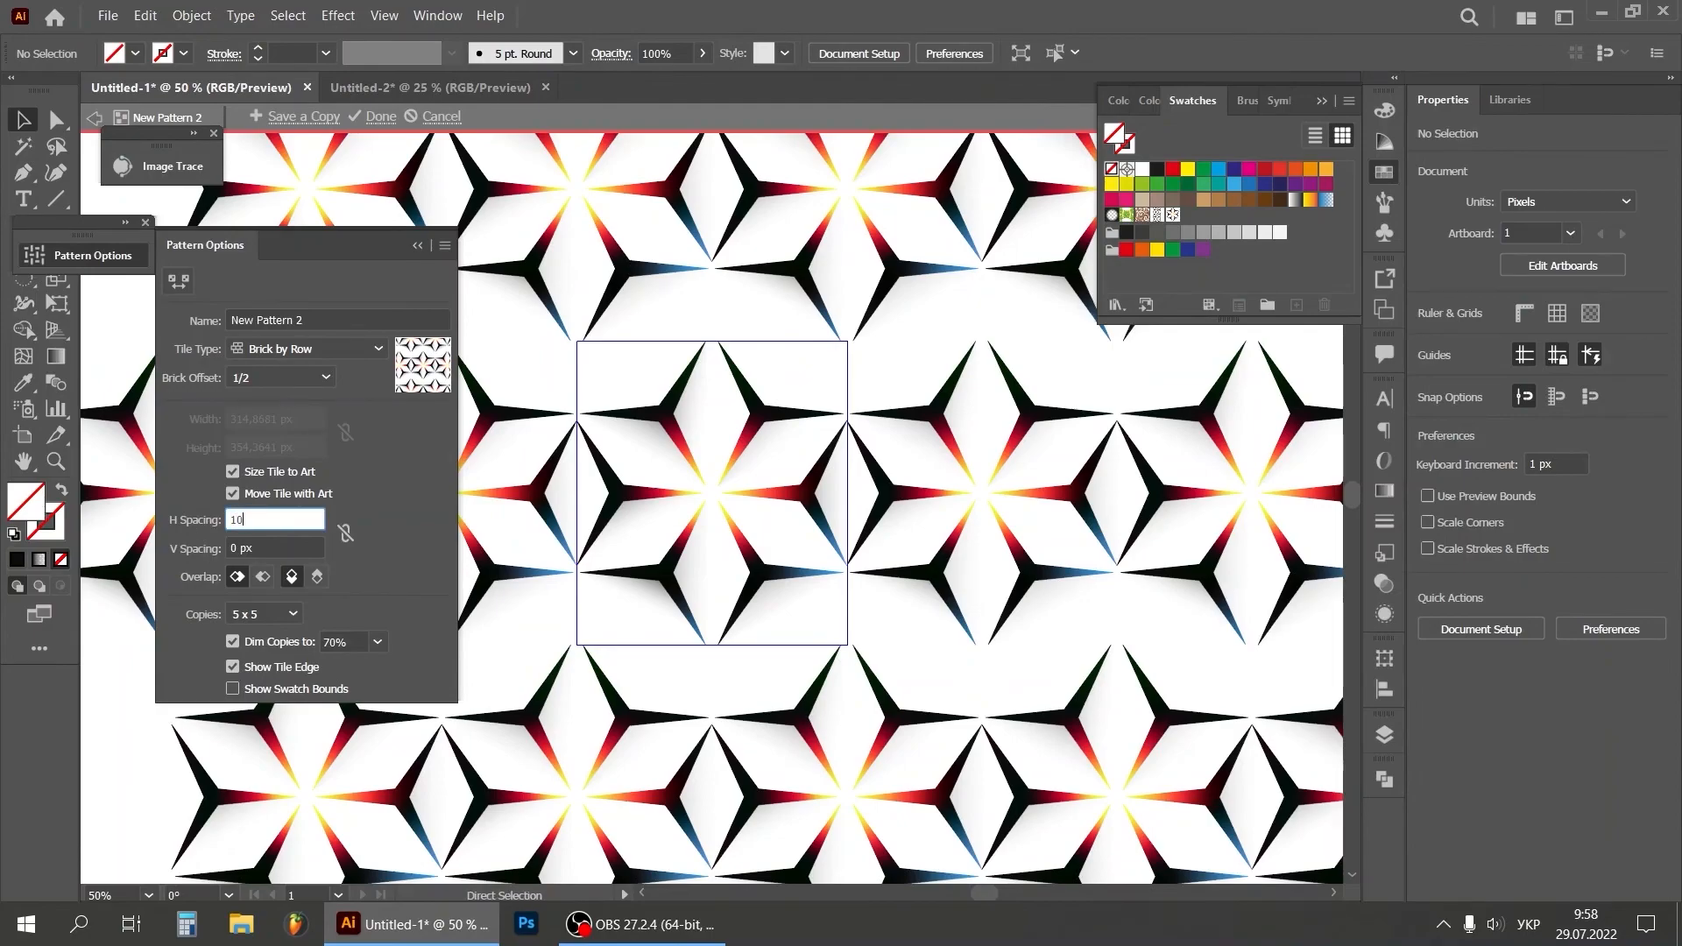
key("Return")
left_click(201, 549)
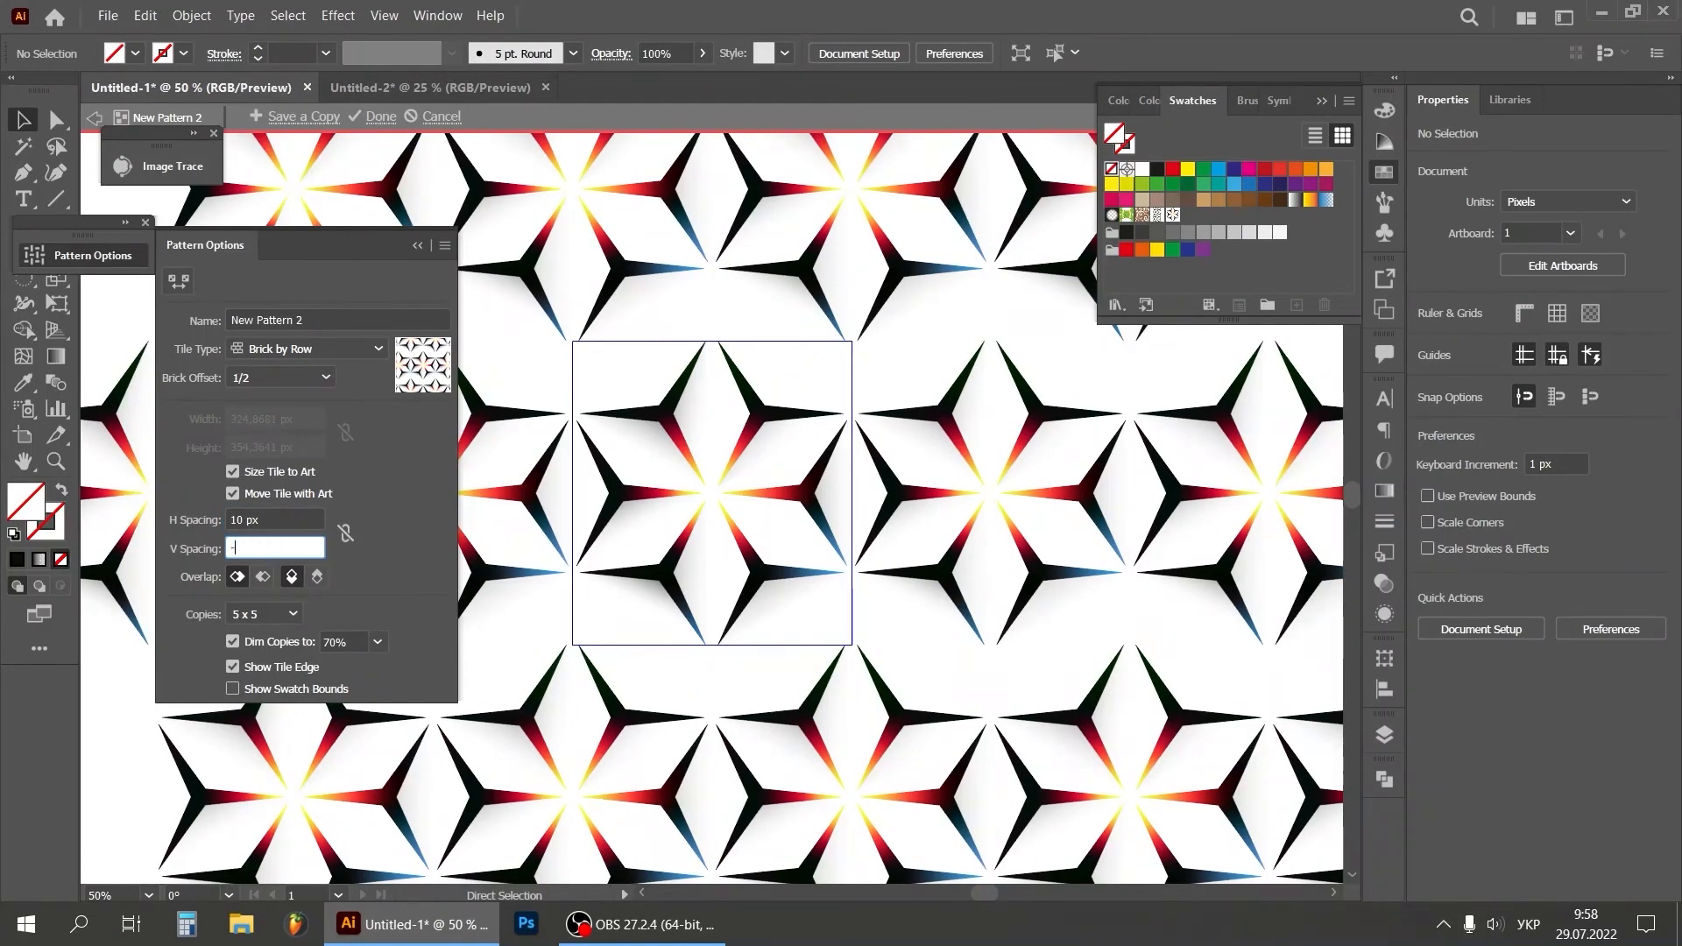
type("-80")
key("Return")
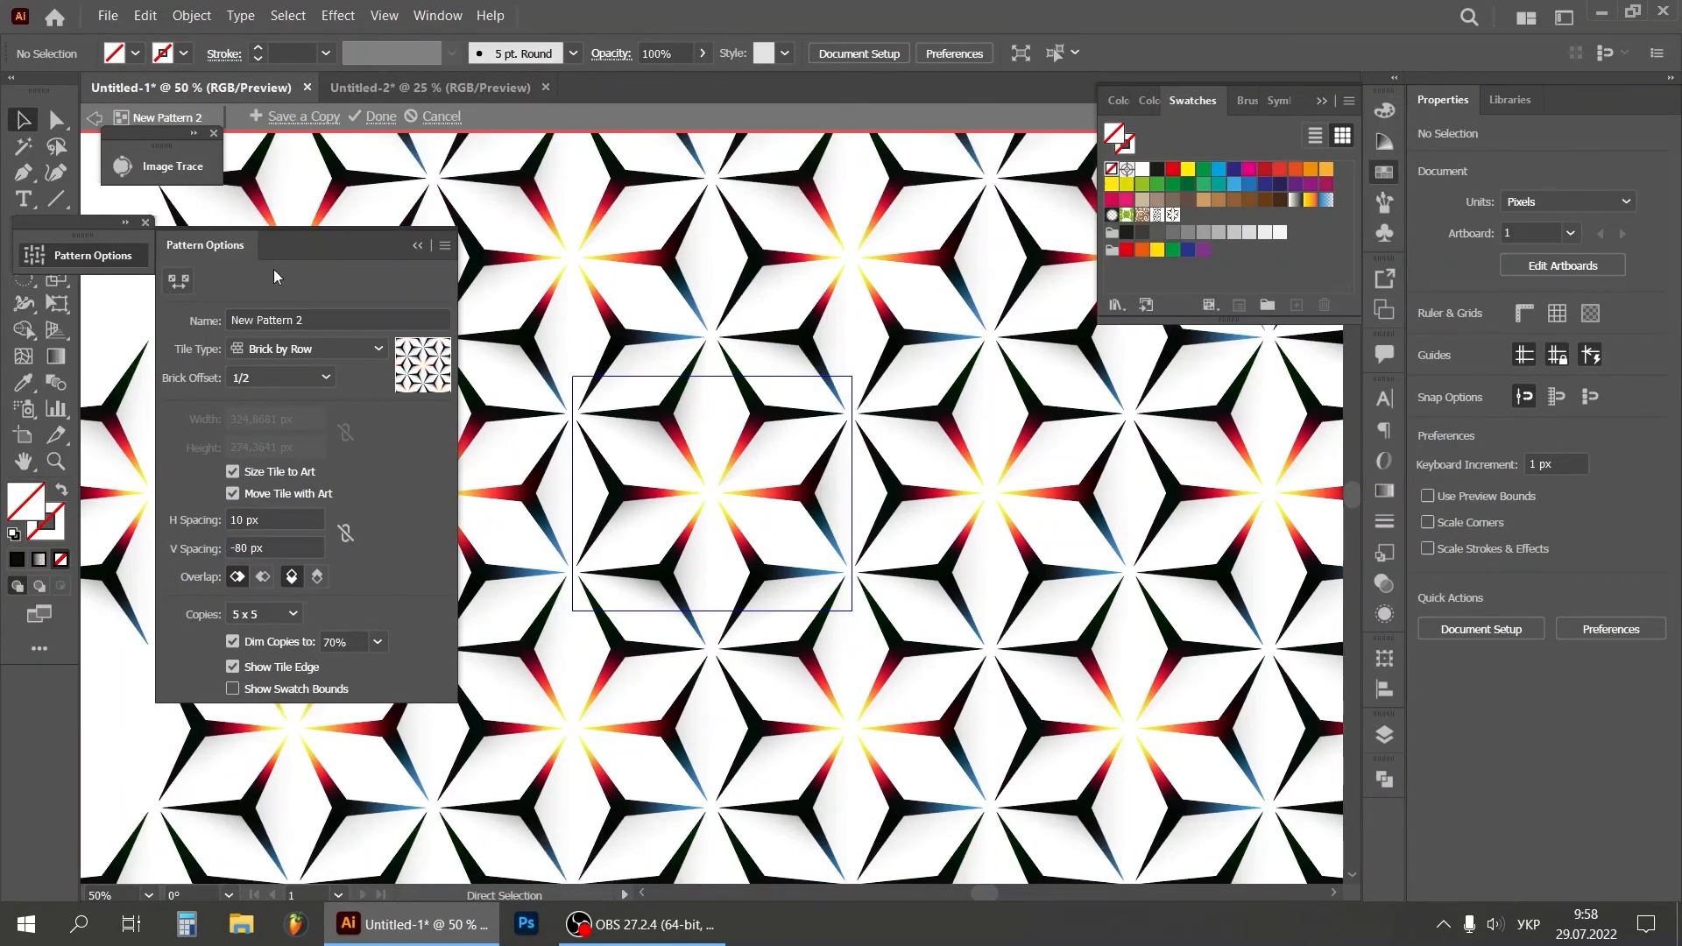
left_click(375, 116)
Move the original star emblem off the artboard, to its left
key("ctrl+minus")
key("ctrl+minus")
key("ctrl+minus")
key("ctrl+minus")
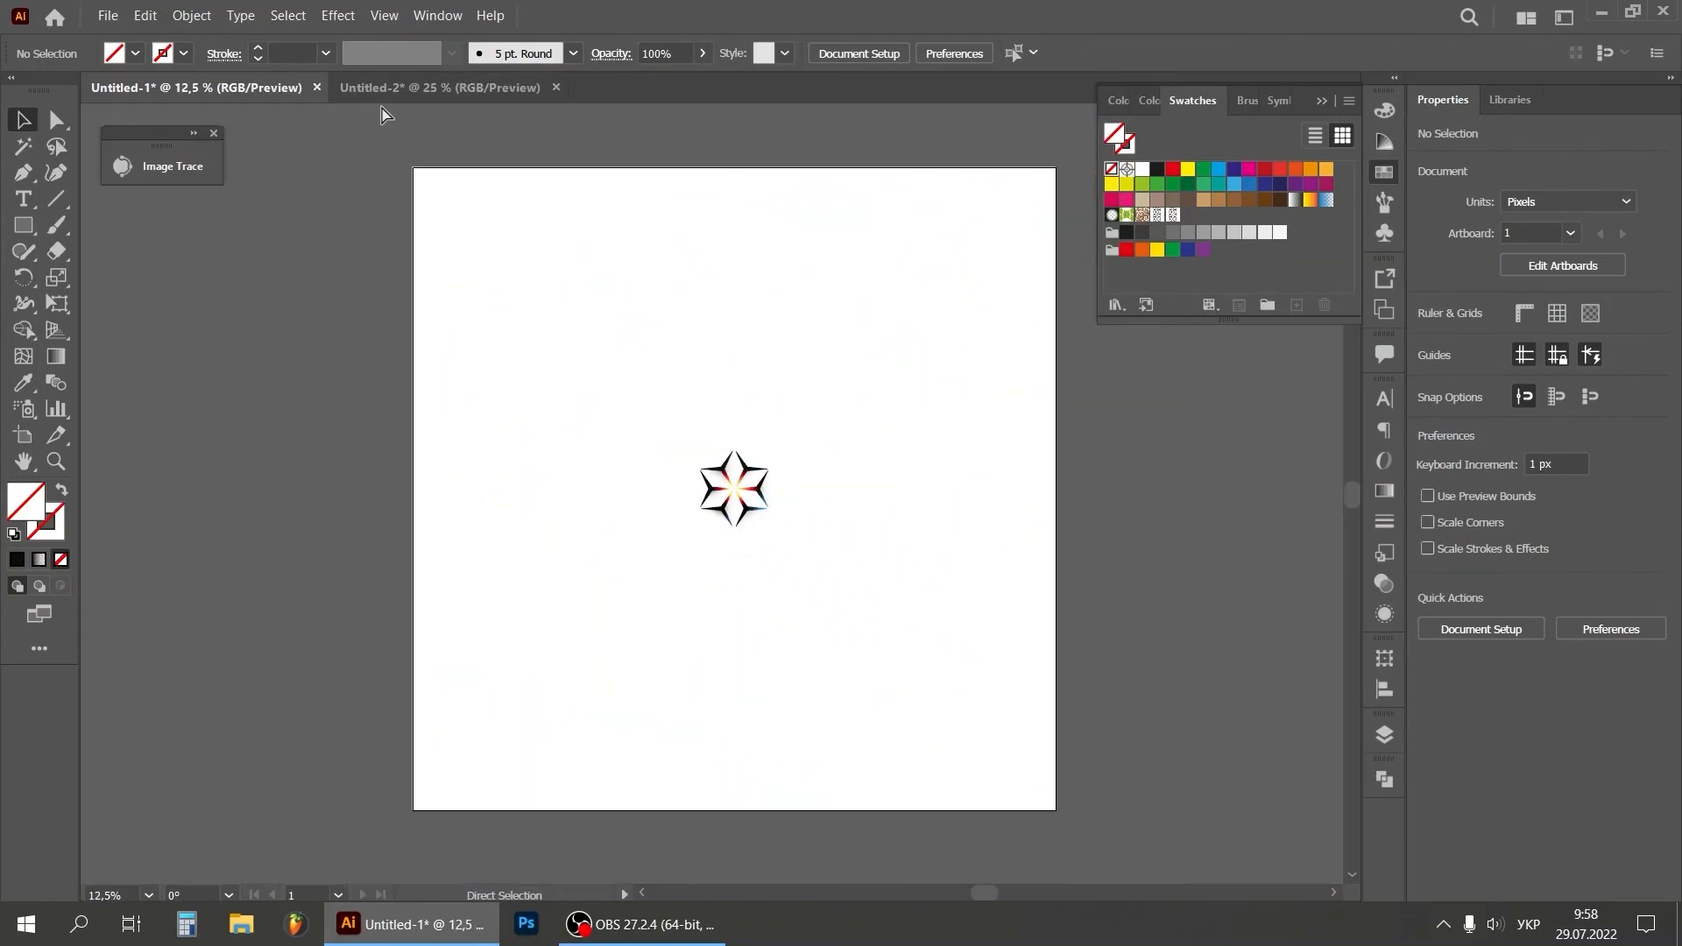
left_click_drag(722, 466, 180, 475)
Create a 3000 × 3000 px rectangle and centre it horizontally and vertically on the artboard
key("m")
left_click(726, 480)
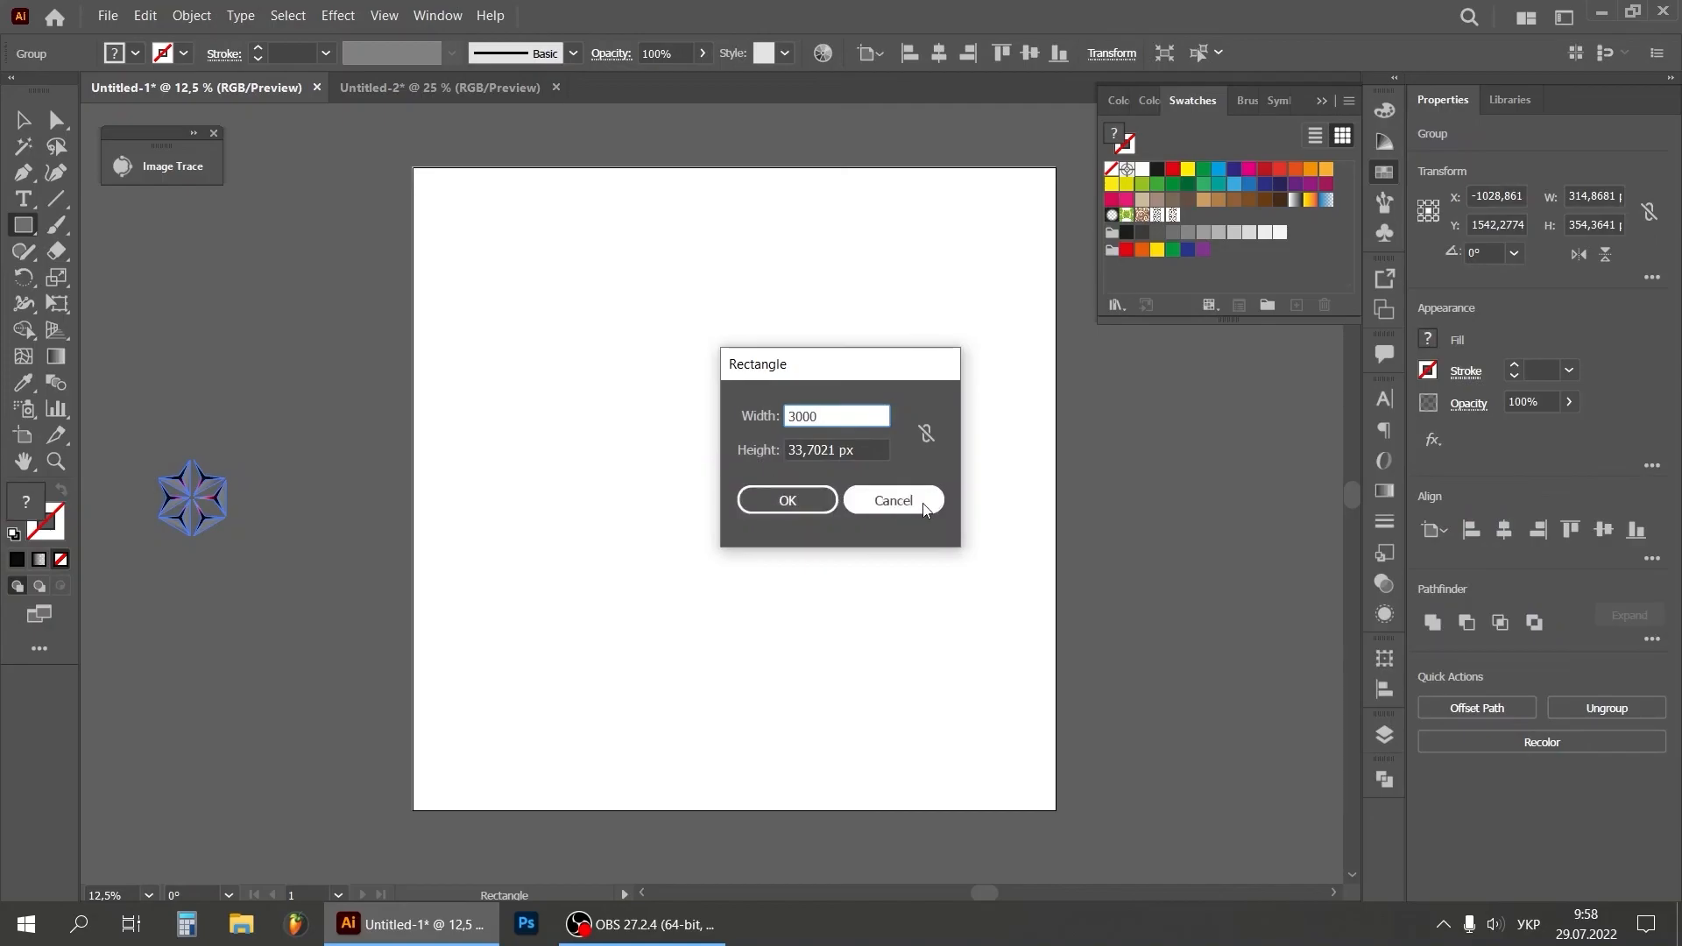
key("Tab")
type("3000")
key("Return")
left_click(938, 52)
left_click(1029, 53)
Fill the artboard-sized rectangle with the new star pattern swatch, and deselect it
left_click(1174, 215)
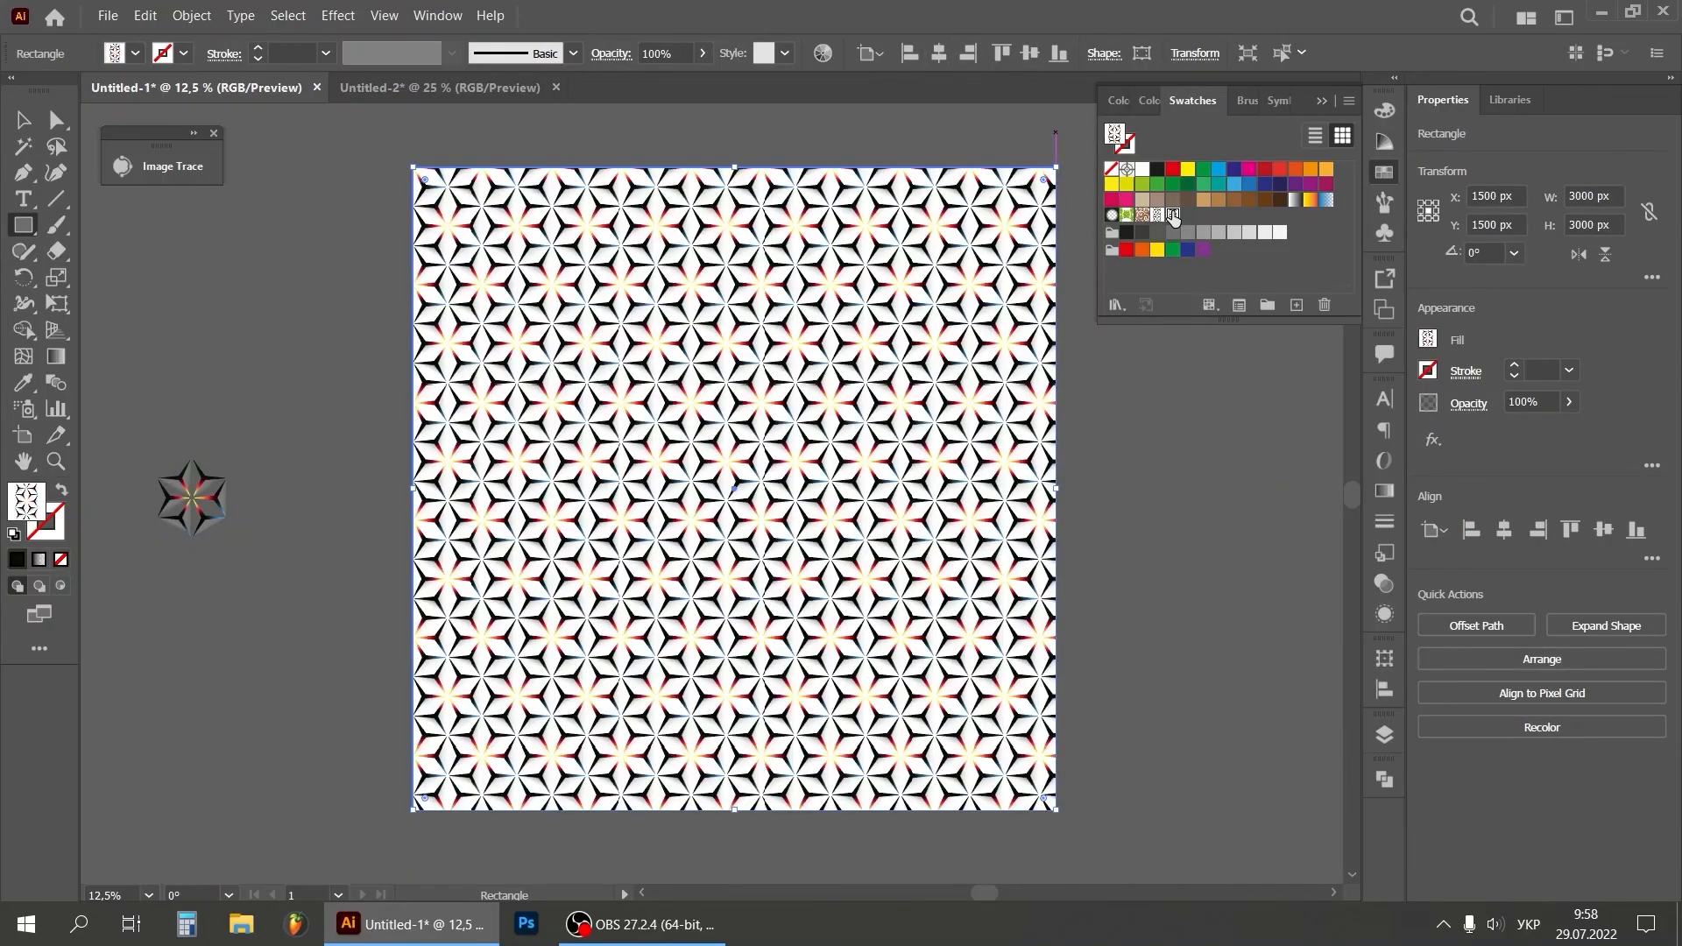
left_click(16, 120)
left_click(1277, 355)
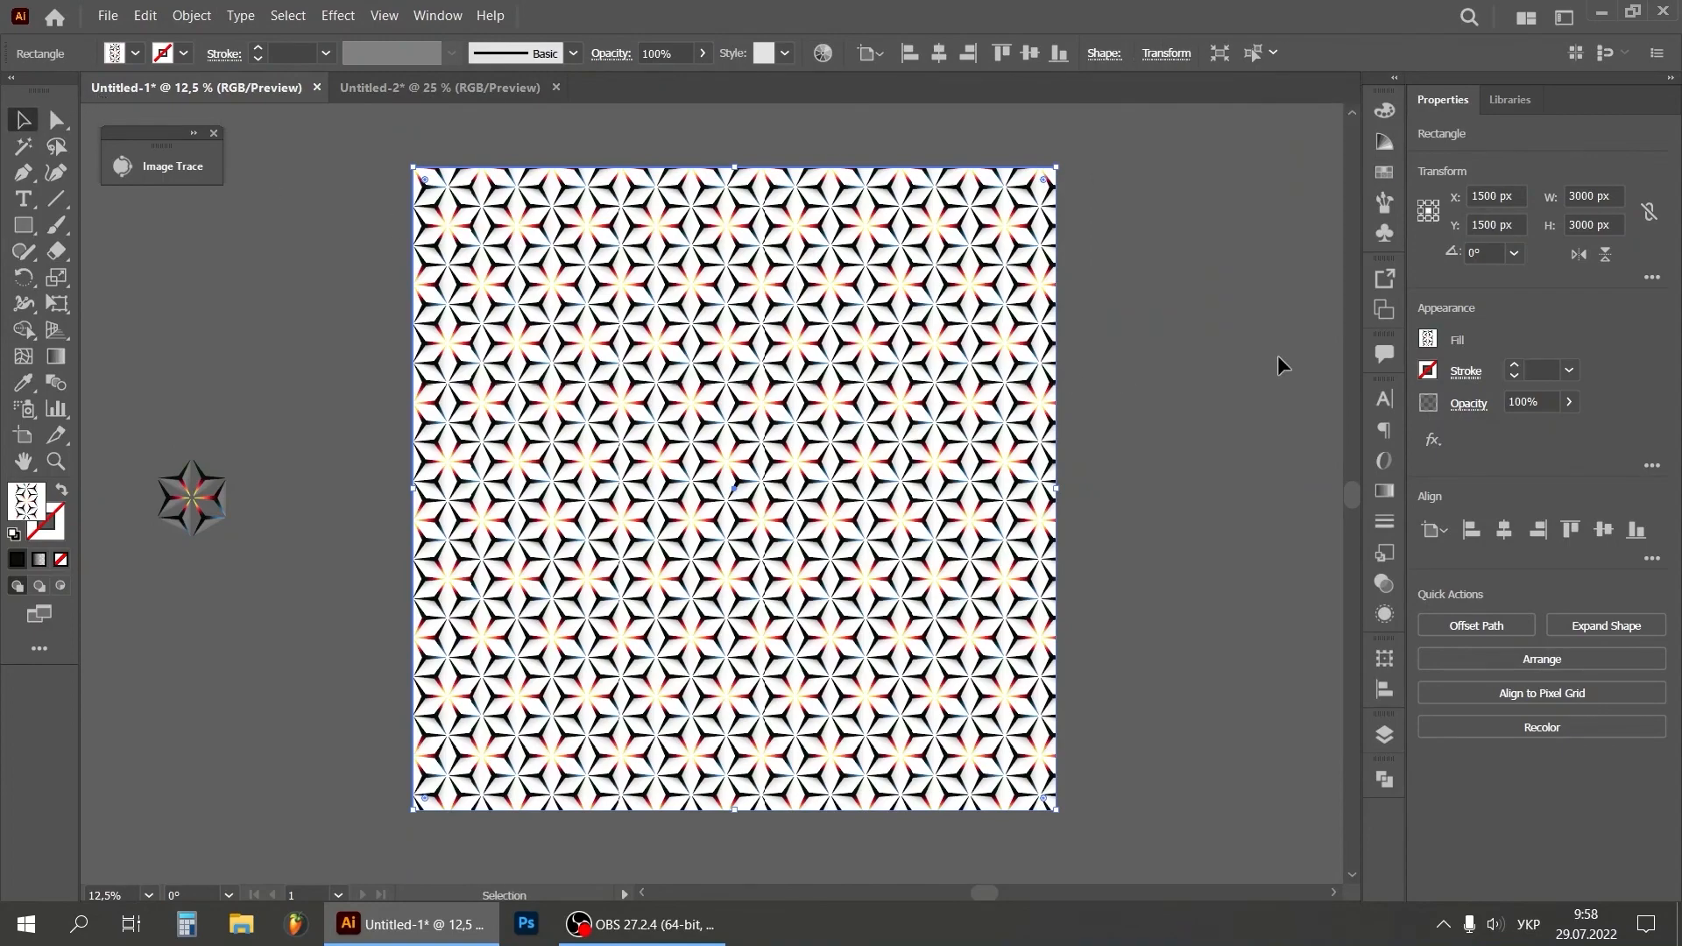
key("ctrl+equal")
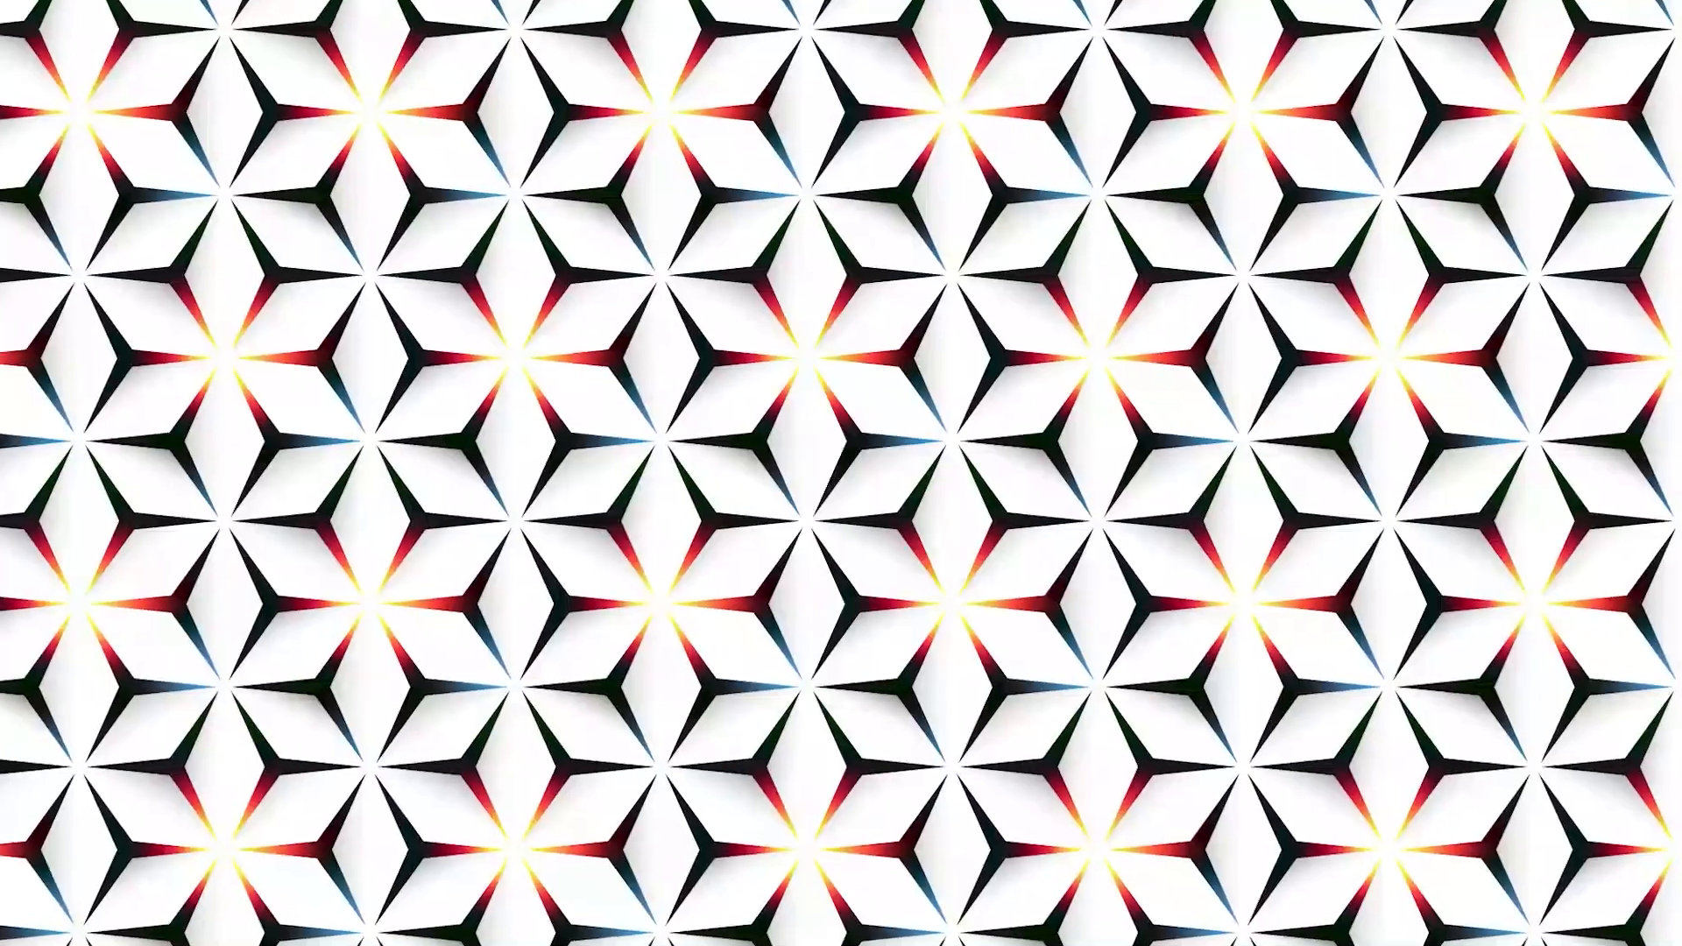